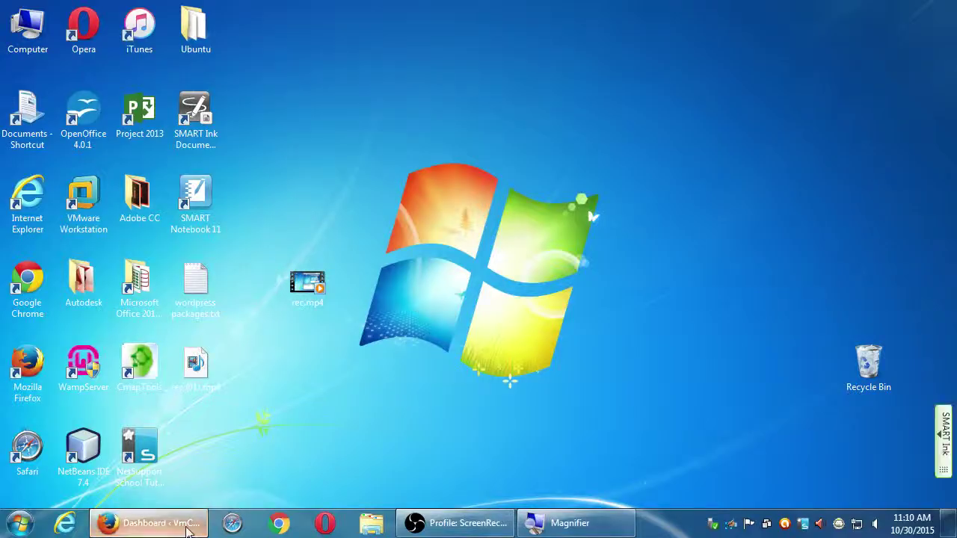
Step: Switch to Firefox, open the VmC Ink site's Discussion settings, and look through them down to the avatar options
left_click(186, 524)
scroll(560, 152, "up", 5)
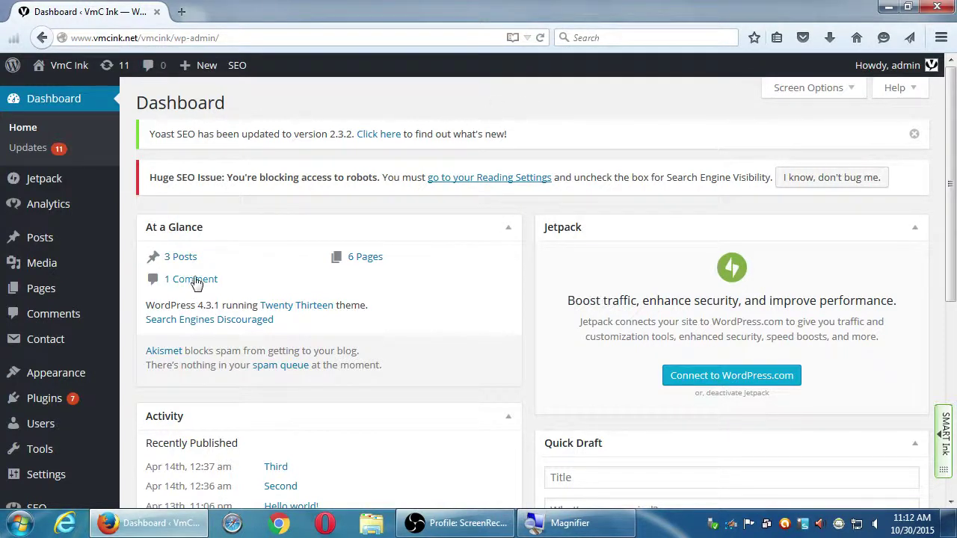
mouse_move(122, 182)
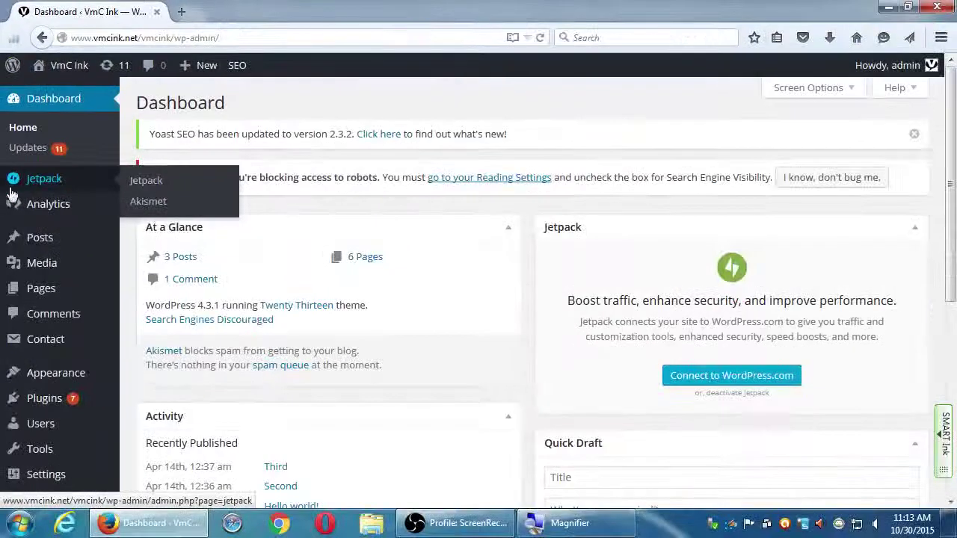
scroll(145, 307, "down", 1)
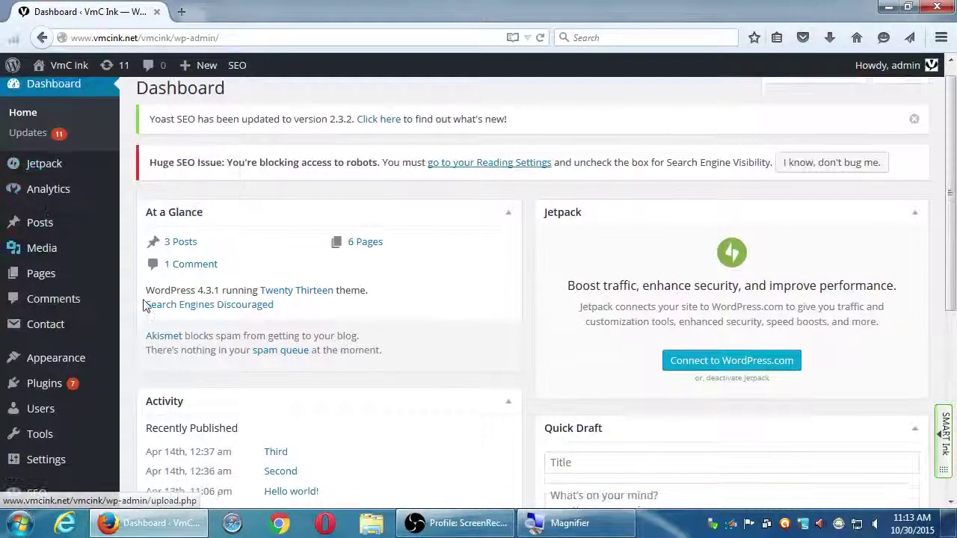
scroll(146, 307, "down", 5)
mouse_move(74, 421)
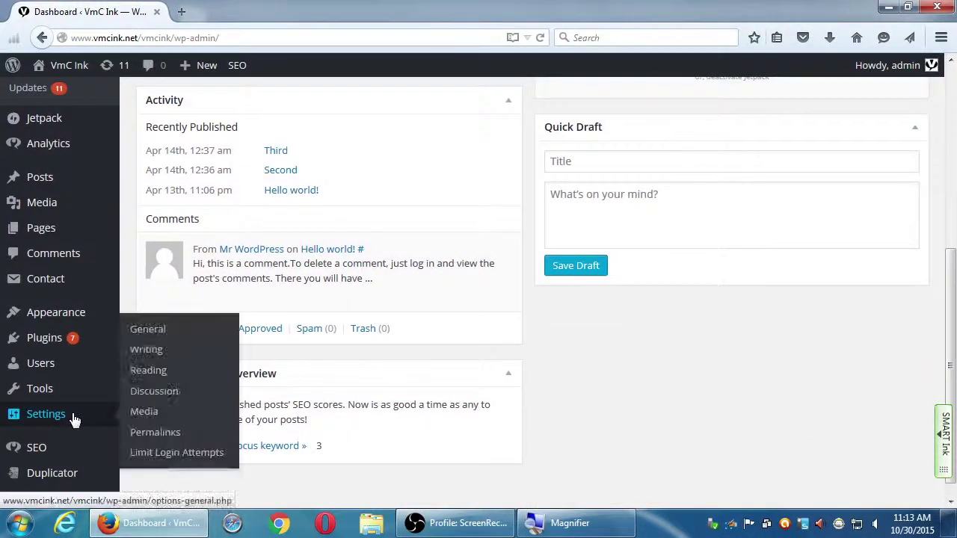
left_click(170, 394)
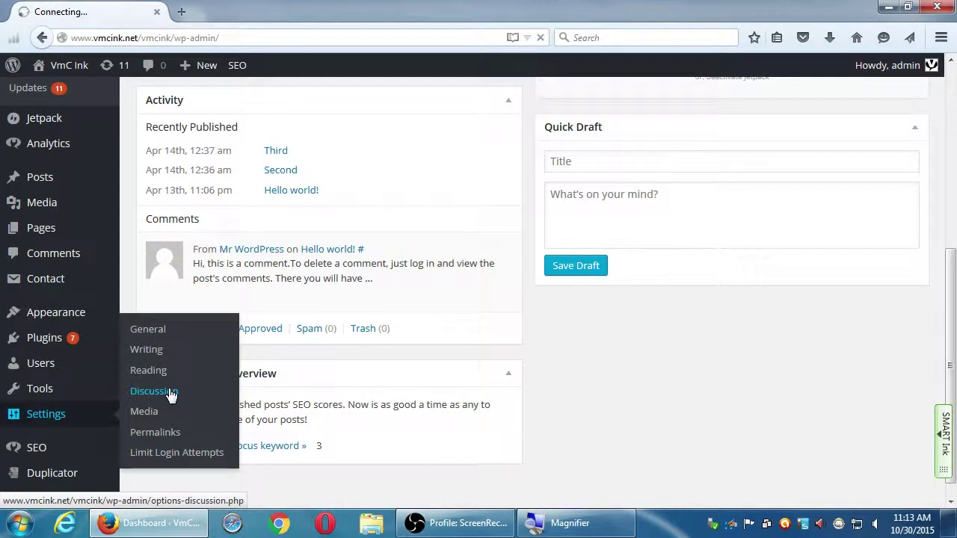
scroll(172, 396, "down", 10)
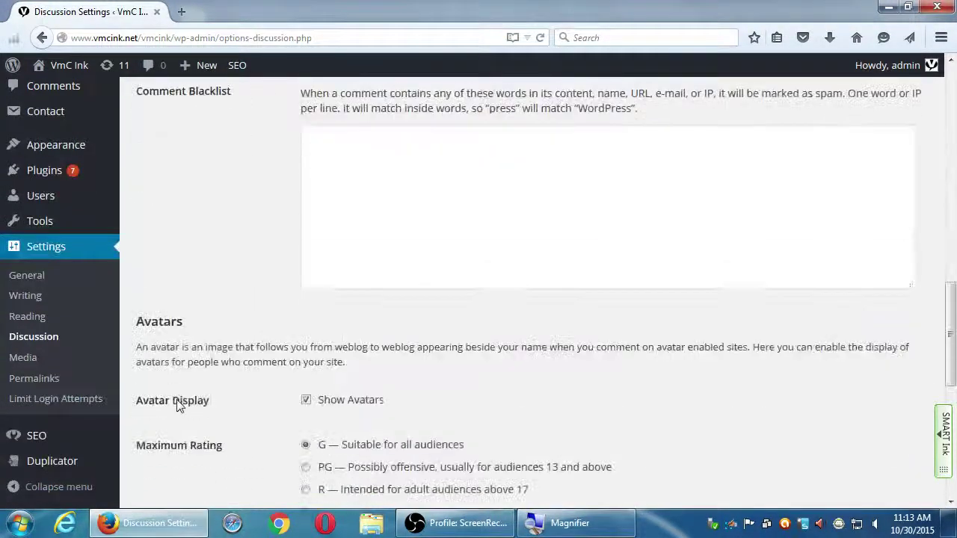
scroll(178, 406, "down", 5)
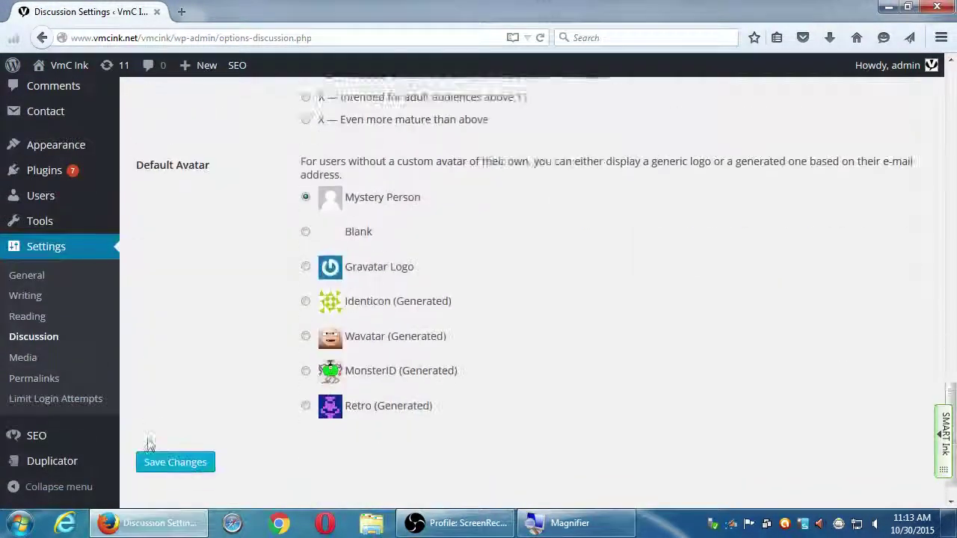
Step: Check the Reading settings, and view the site's Jetpack page with its WordPress.com connection option
left_click(38, 320)
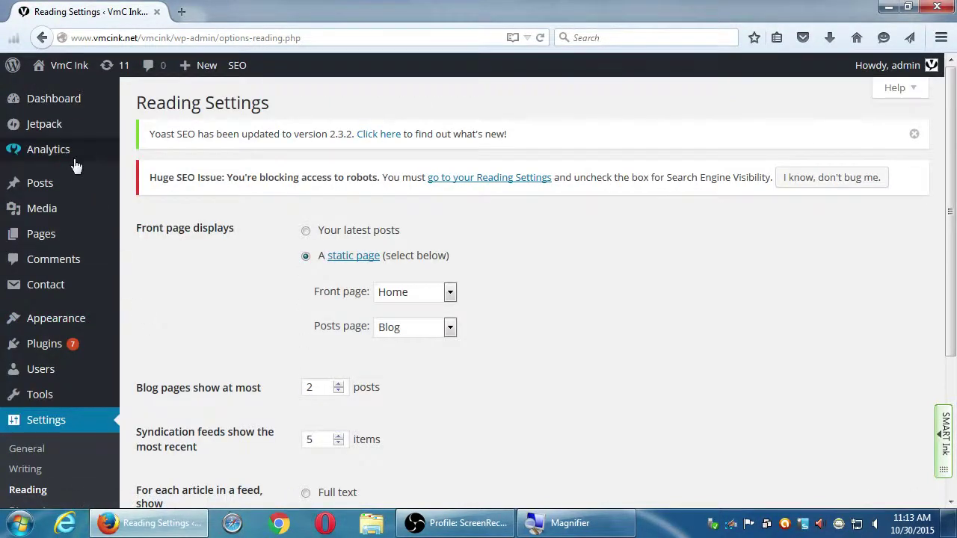
mouse_move(60, 124)
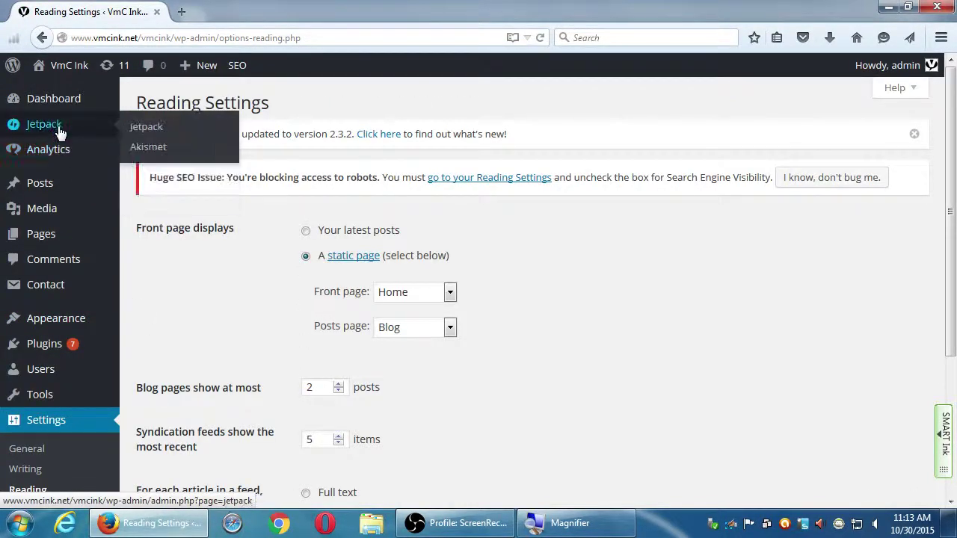
left_click(149, 129)
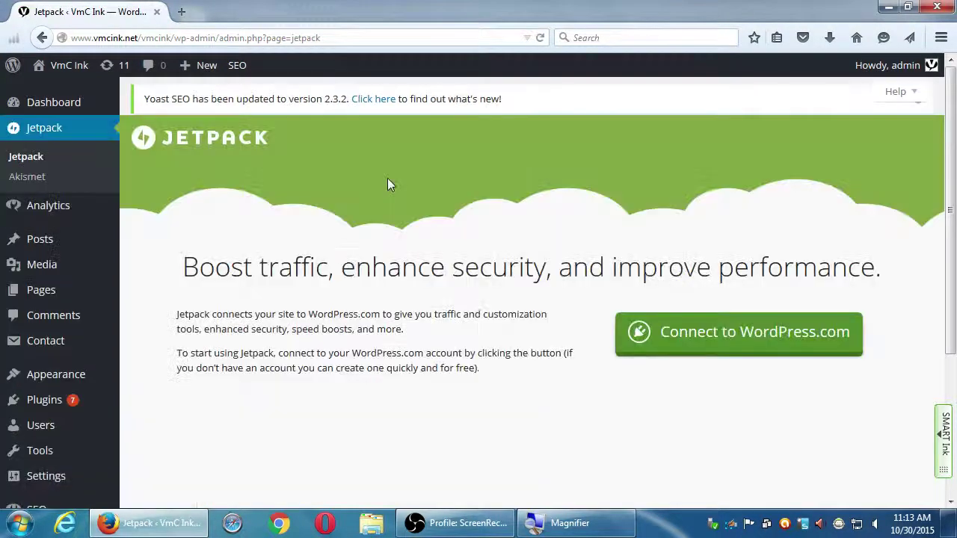
scroll(551, 279, "down", 5)
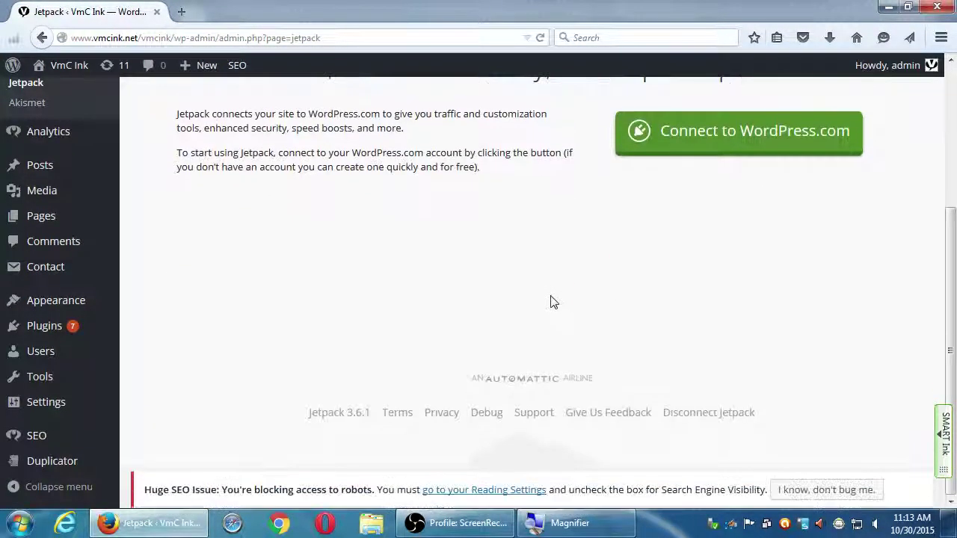
scroll(551, 302, "up", 5)
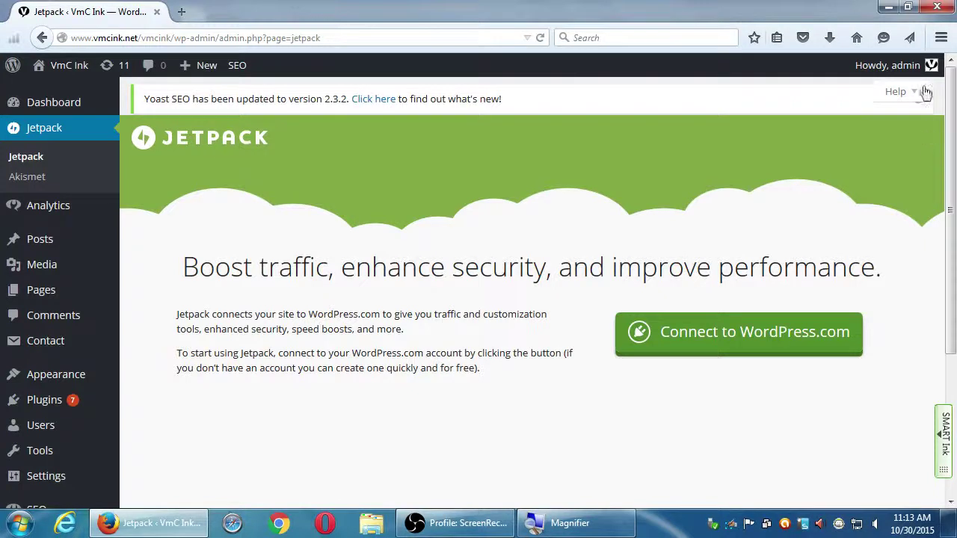
Step: Log out of the VmC Ink site, and switch to Open Broadcaster Software to toggle the Monitor Capture source
mouse_move(894, 65)
left_click(837, 153)
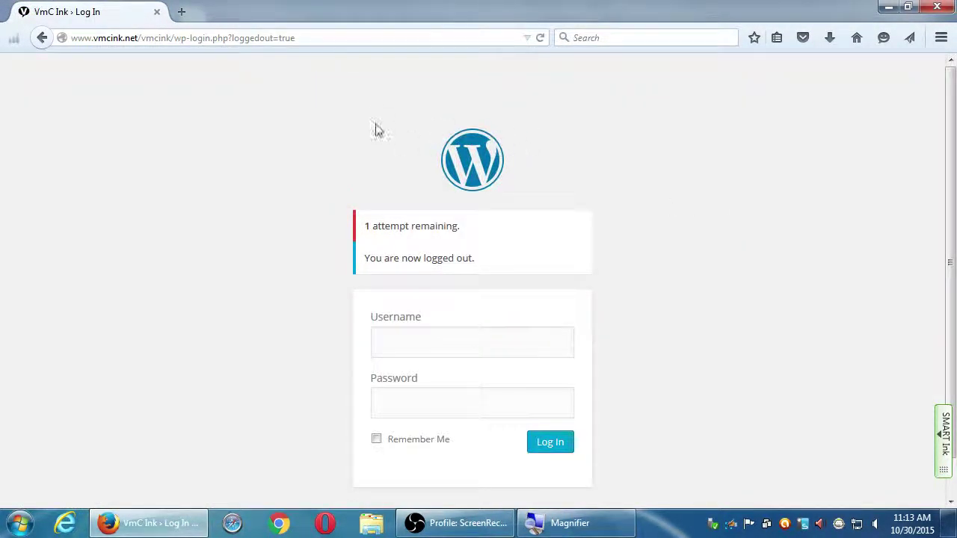
left_click(459, 525)
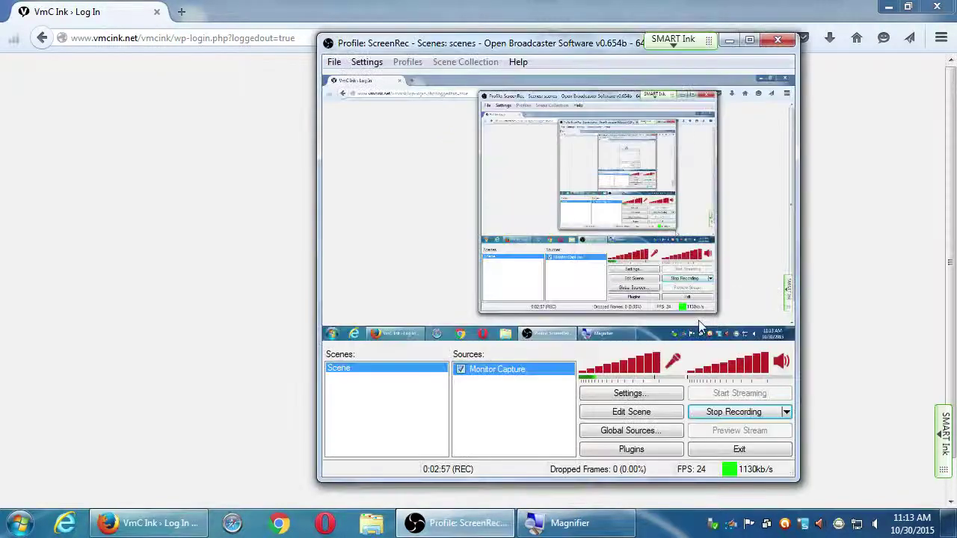
left_click(461, 369)
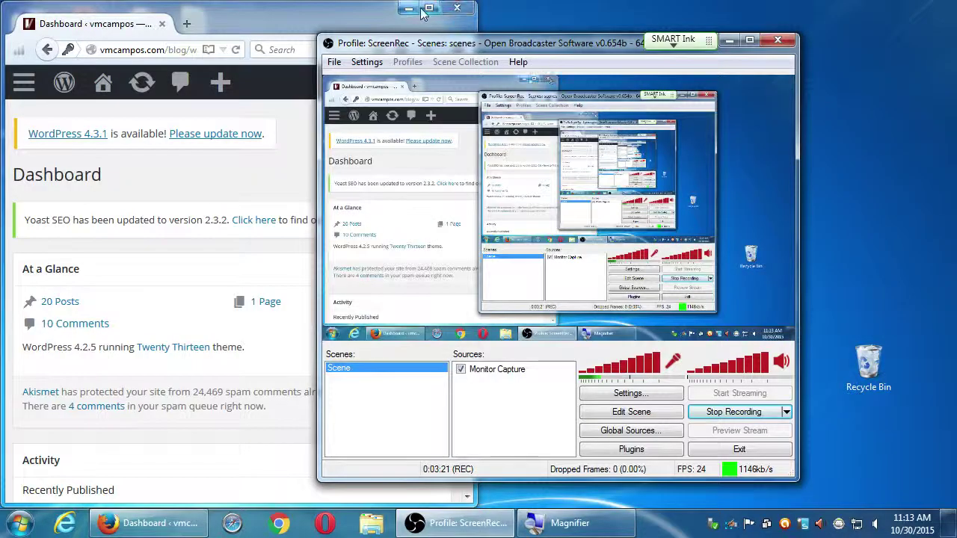
Step: Return to Firefox, maximize the window with the other blog's dashboard, and open that blog's Sharing settings
left_click(429, 9)
scroll(224, 344, "down", 5)
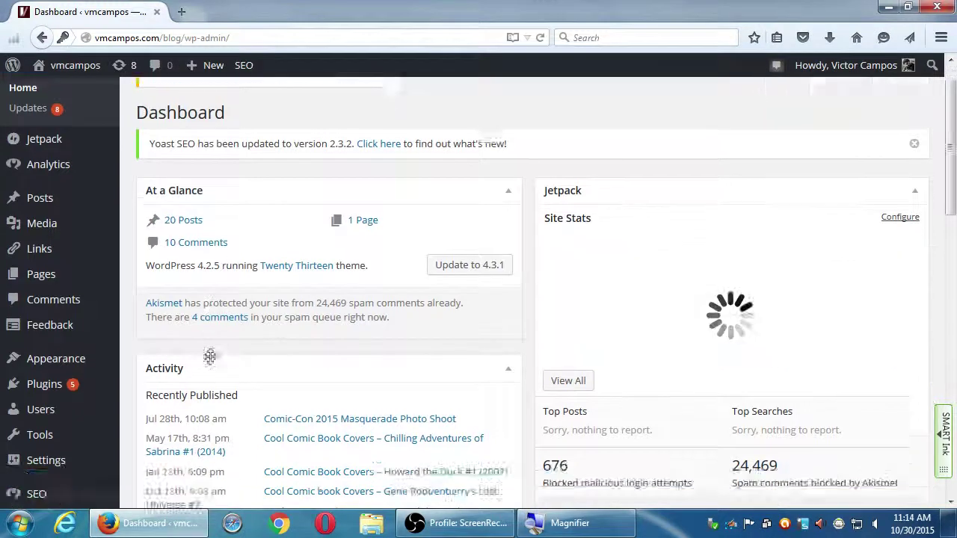
scroll(210, 362, "down", 6)
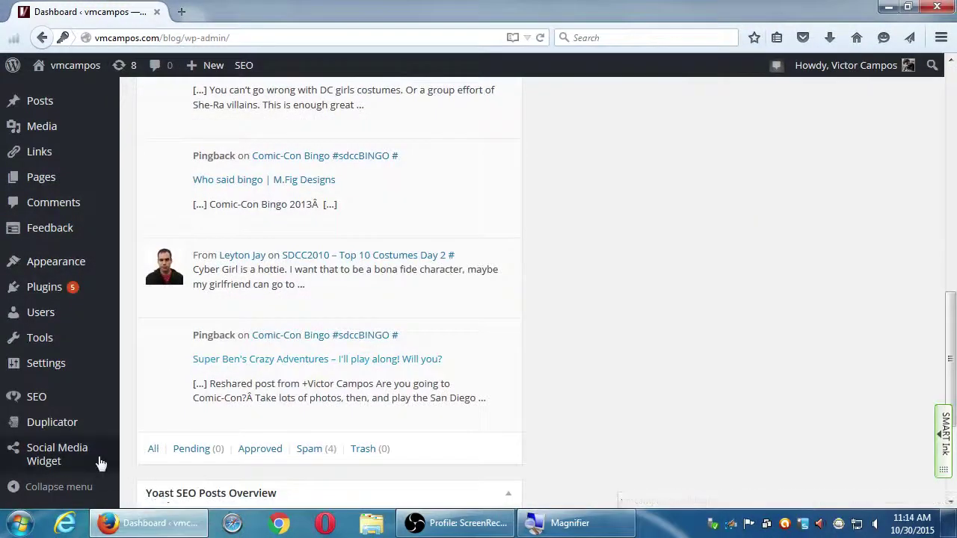
mouse_move(57, 371)
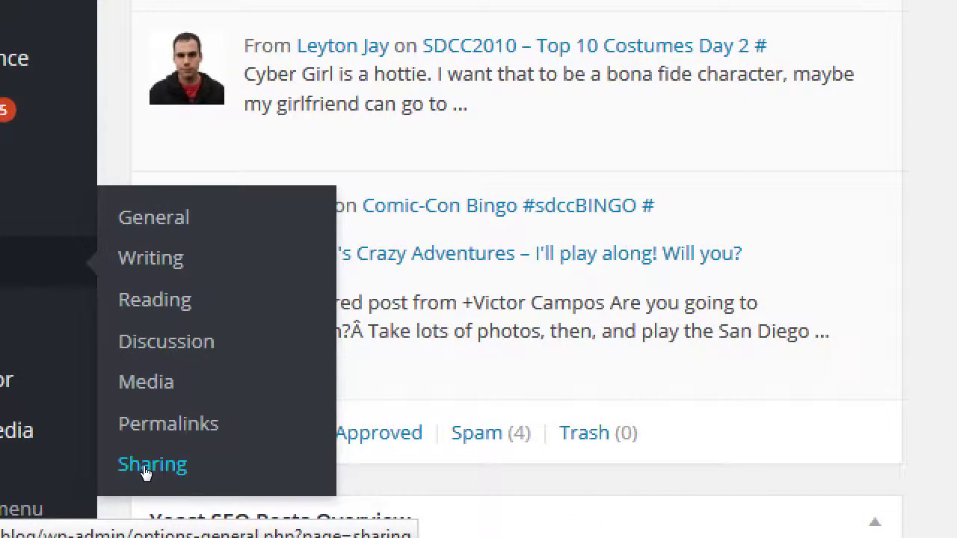
left_click(146, 468)
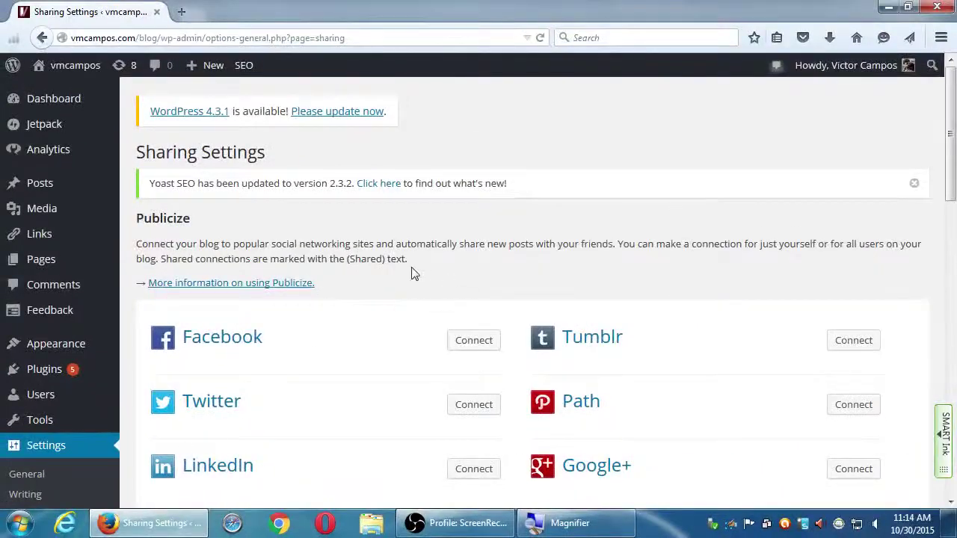
Step: Examine the Publicize section and the social networks it offers to connect
scroll(556, 246, "down", 1)
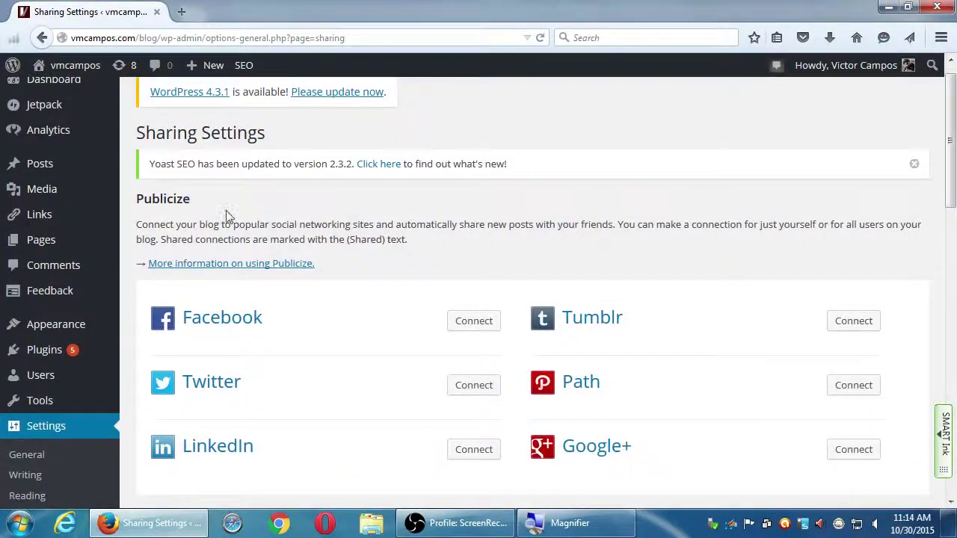
left_click_drag(159, 200, 185, 204)
left_click(262, 202)
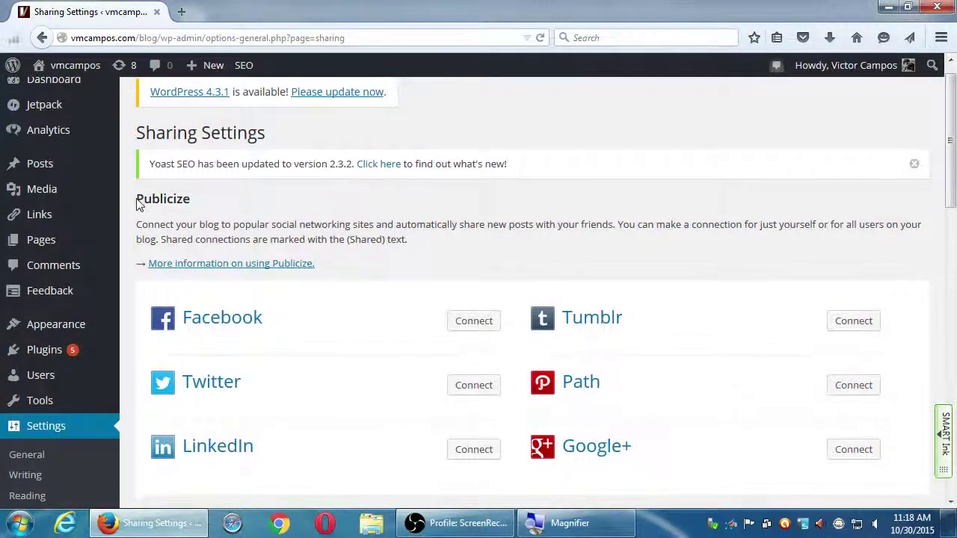
scroll(134, 374, "down", 3)
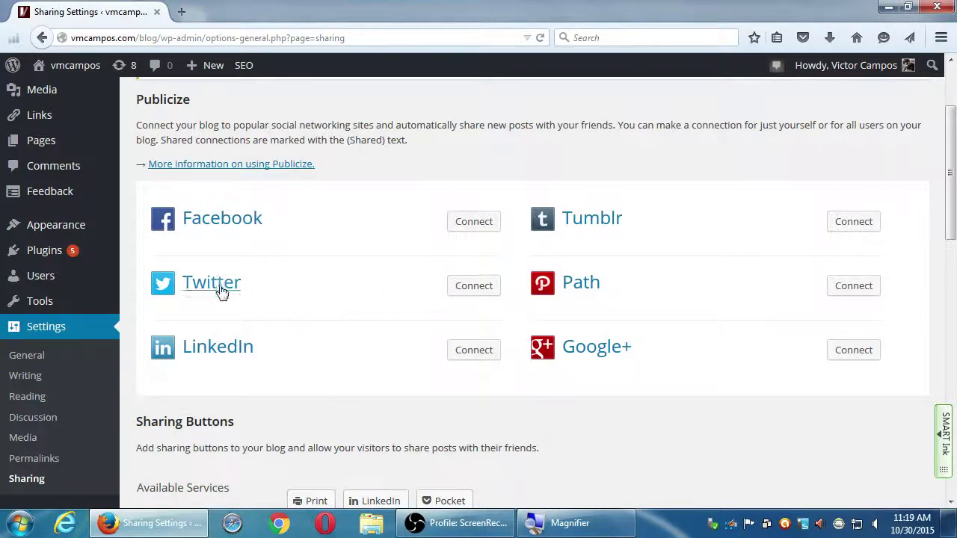
left_click_drag(952, 179, 943, 204)
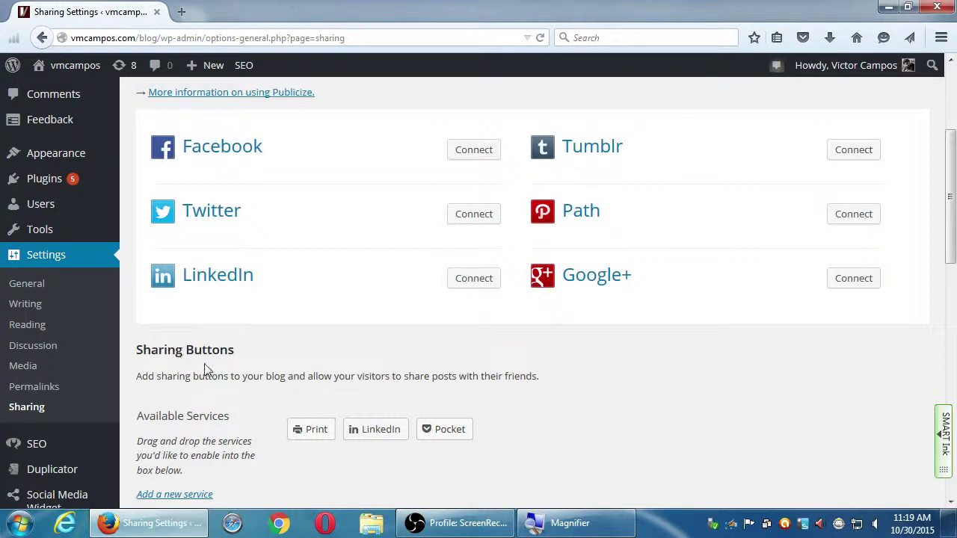
Step: Review the Publicize description again, and examine the available and enabled services under Sharing Buttons
scroll(443, 387, "up", 1)
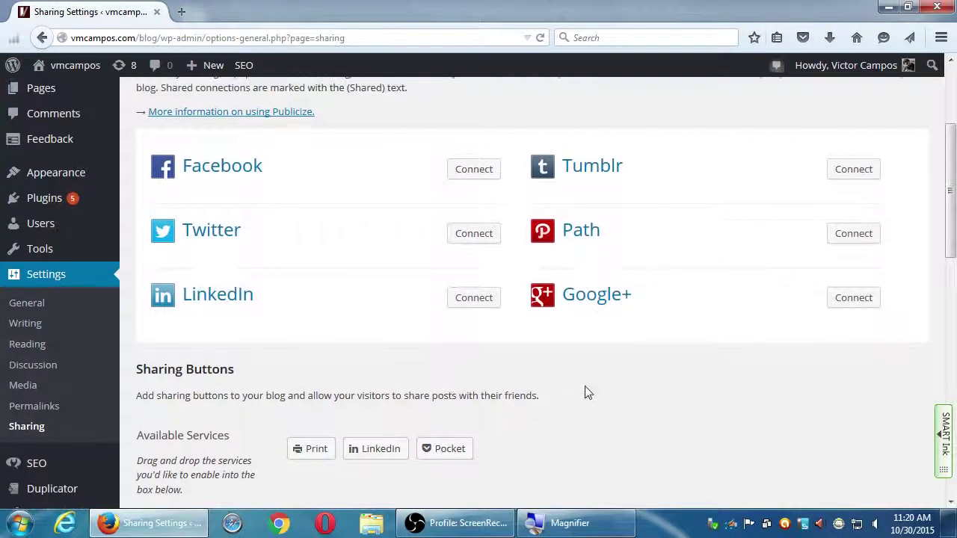
scroll(587, 389, "up", 1)
scroll(749, 341, "up", 2)
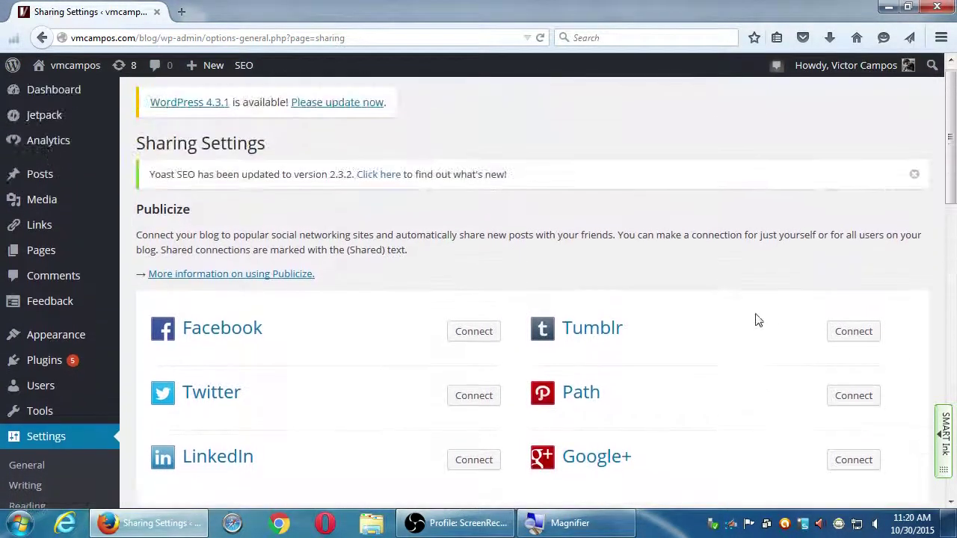
left_click_drag(144, 219, 171, 225)
left_click(224, 232)
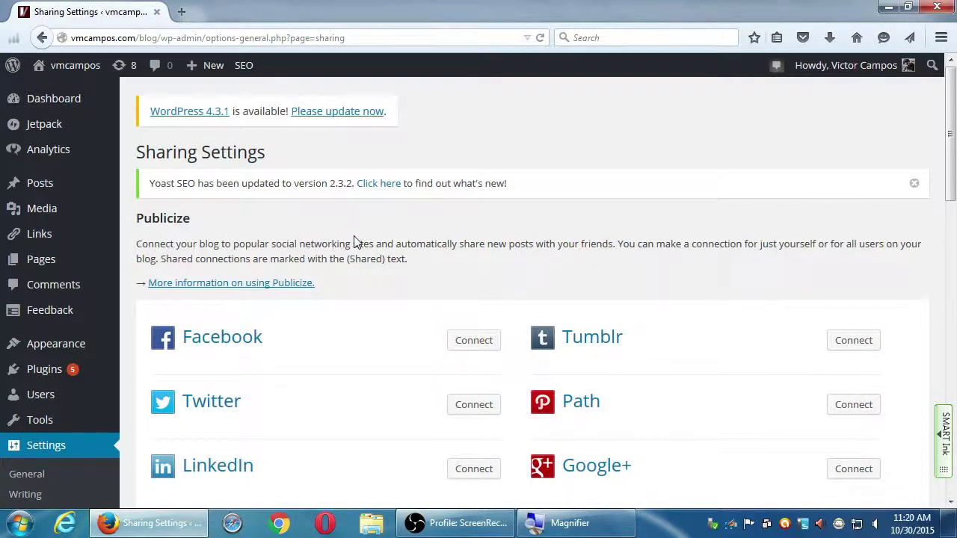
scroll(346, 242, "down", 5)
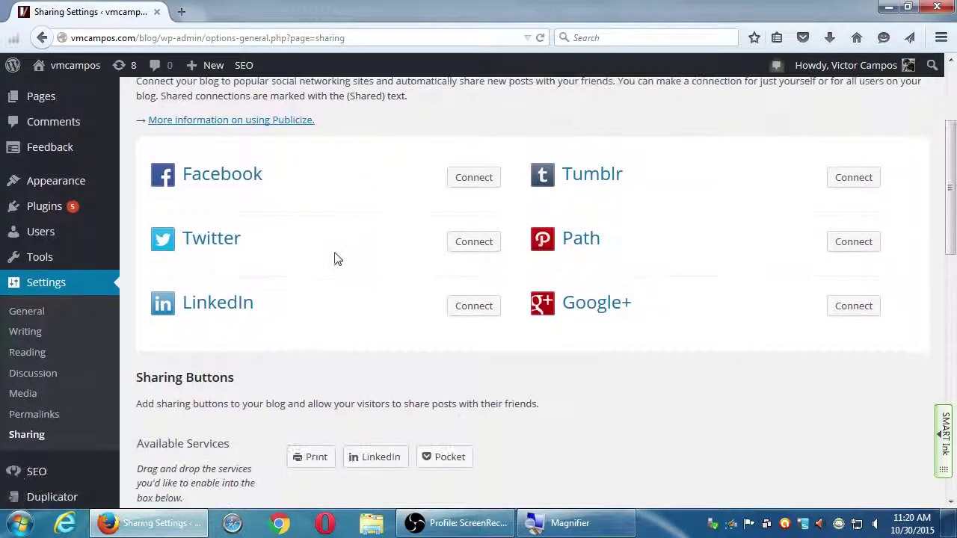
scroll(224, 284, "down", 2)
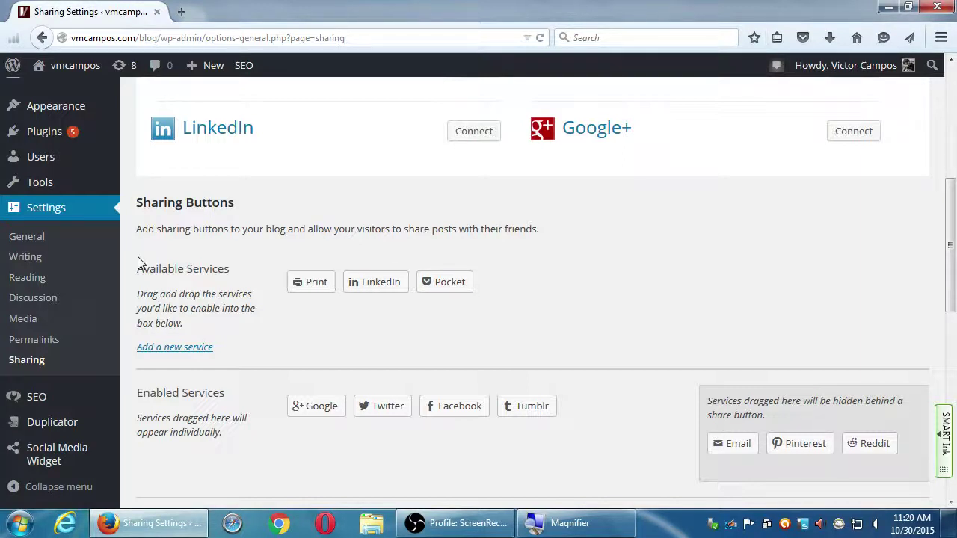
Step: Open the live blog in a new browser tab and open the Comic-Con 2015 Masquerade Photo Shoot post
mouse_move(90, 69)
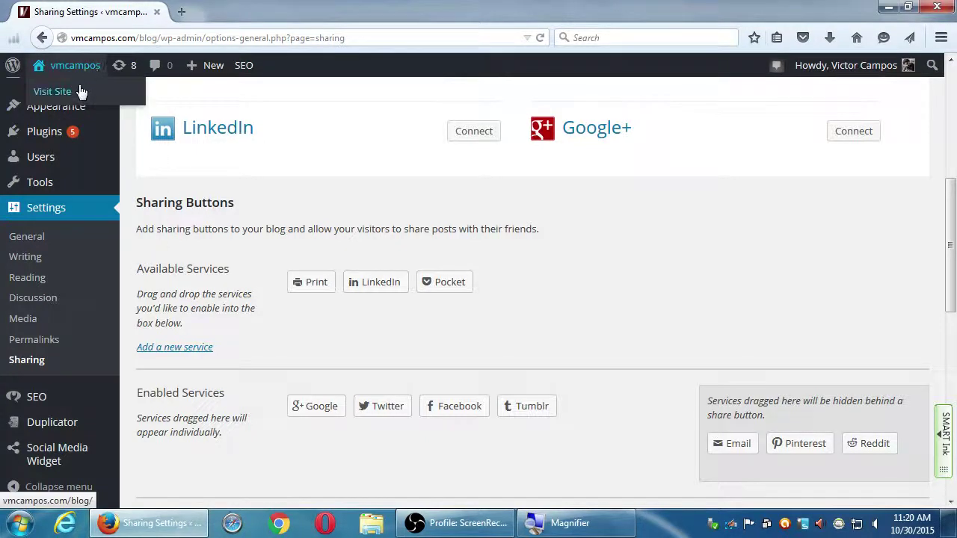
middle_click(81, 91)
left_click(209, 13)
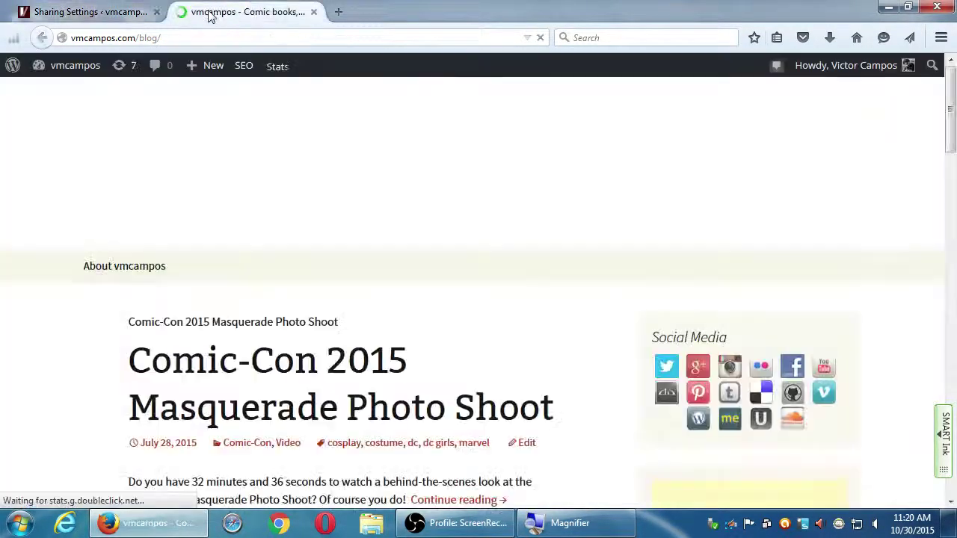
scroll(193, 303, "down", 4)
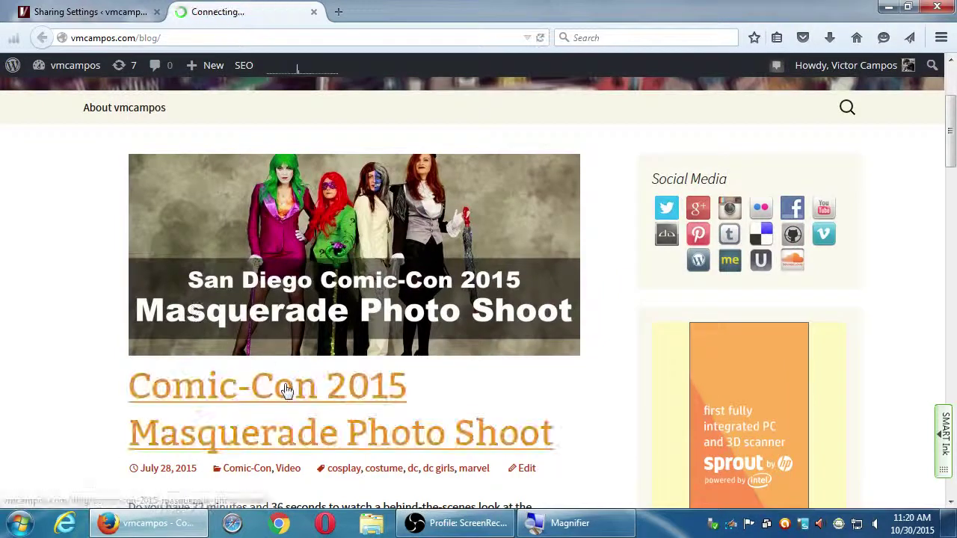
left_click(289, 389)
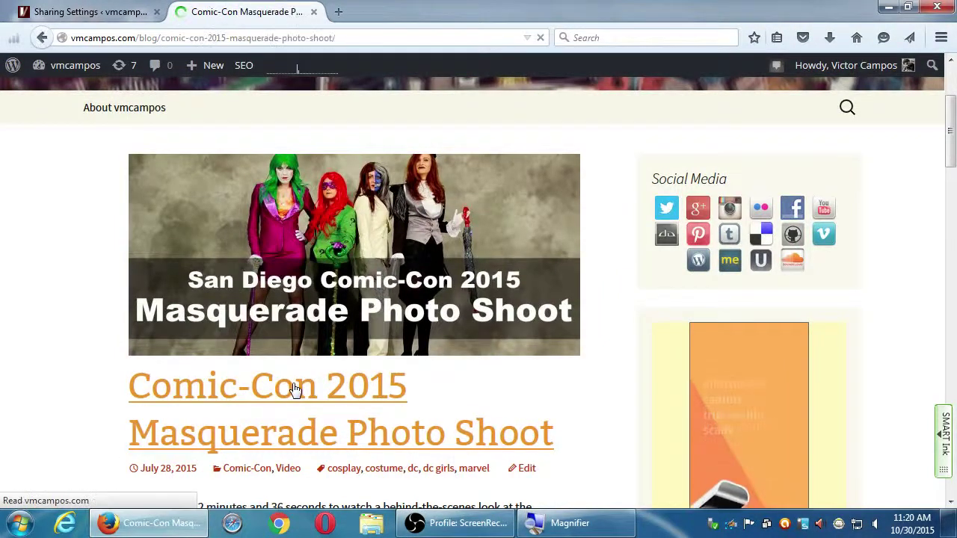
Step: Examine the sharing buttons below the Masquerade Photo Shoot post's content
scroll(101, 335, "down", 7)
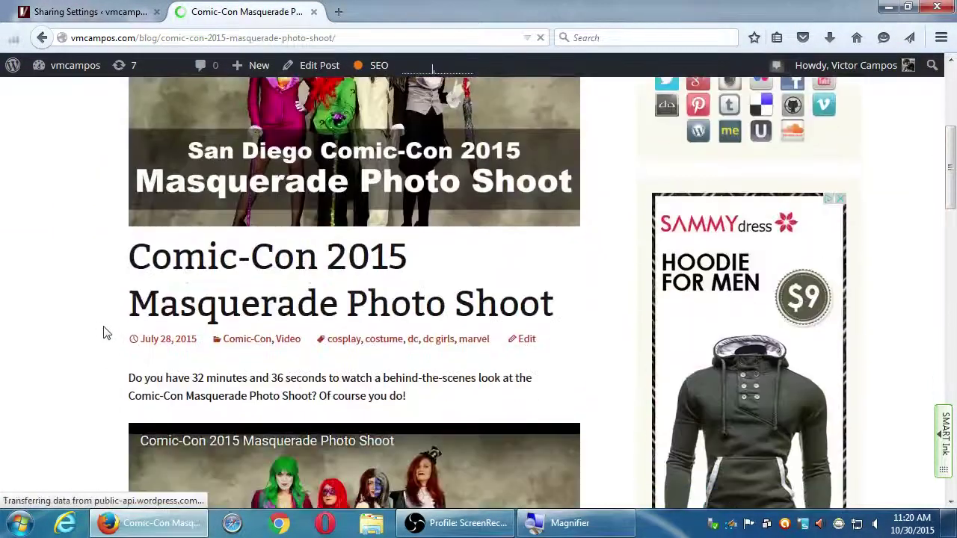
scroll(103, 333, "down", 5)
left_click_drag(241, 206, 302, 206)
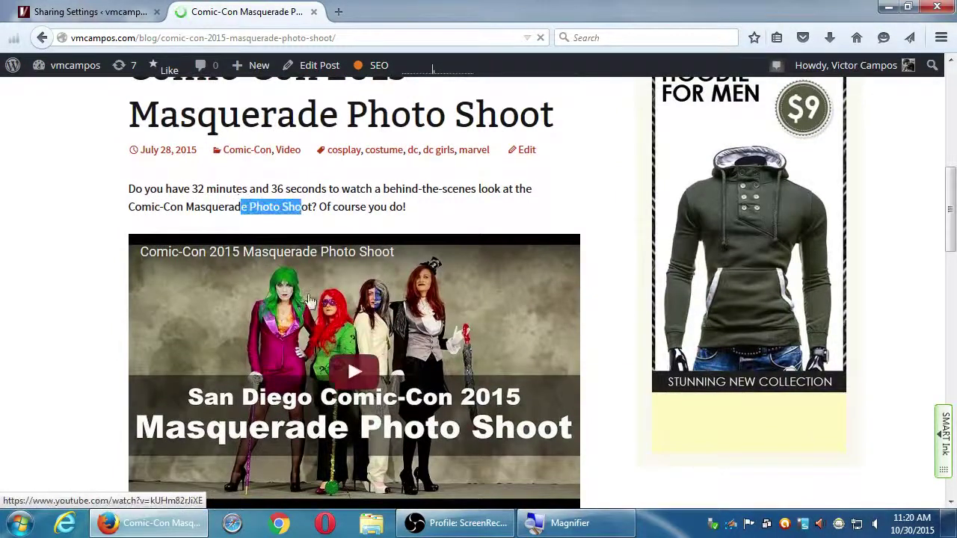
scroll(133, 241, "down", 7)
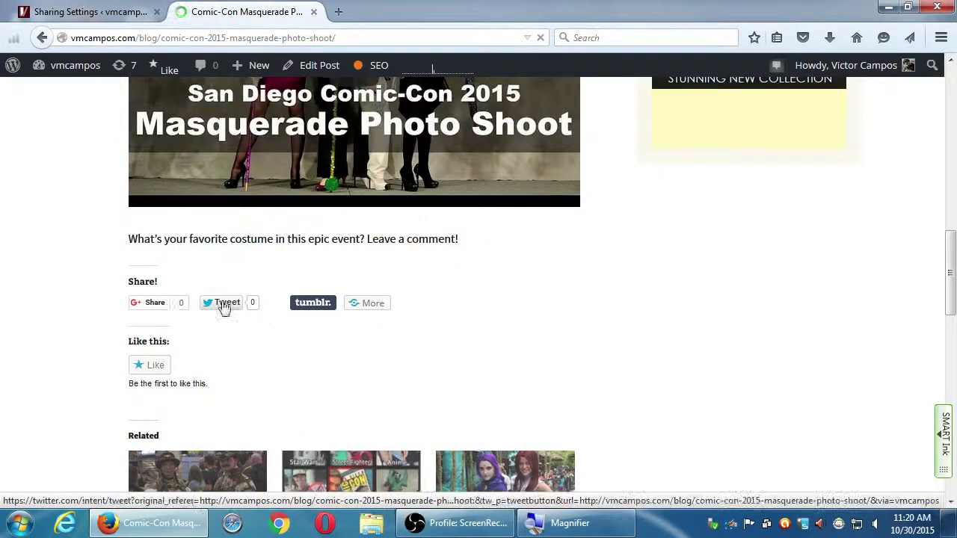
Step: Return to the blog's post list, open the Chilling Adventures of Sabrina #1 post, and view the sharing buttons below its content
scroll(231, 342, "down", 2)
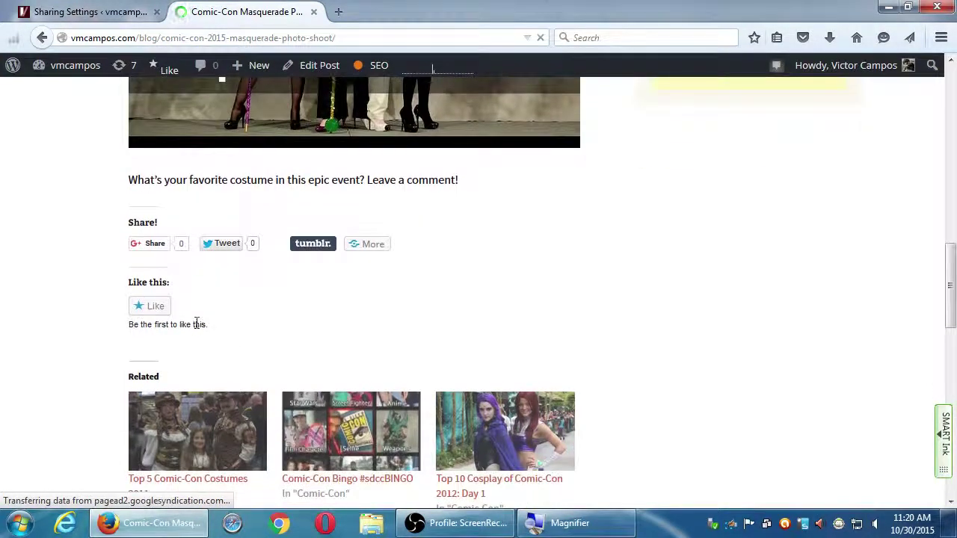
key("alt+Left")
scroll(196, 326, "down", 10)
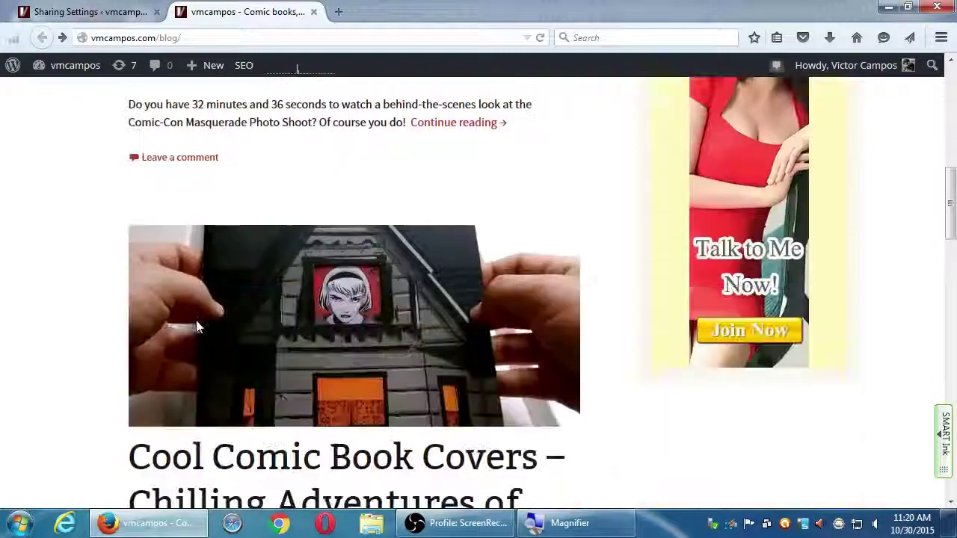
left_click(239, 267)
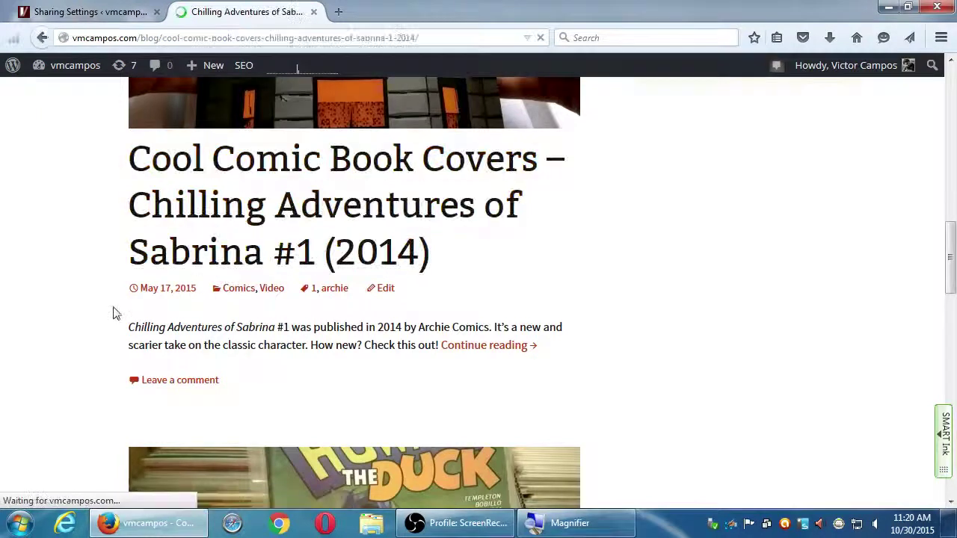
scroll(121, 308, "down", 7)
scroll(121, 309, "down", 3)
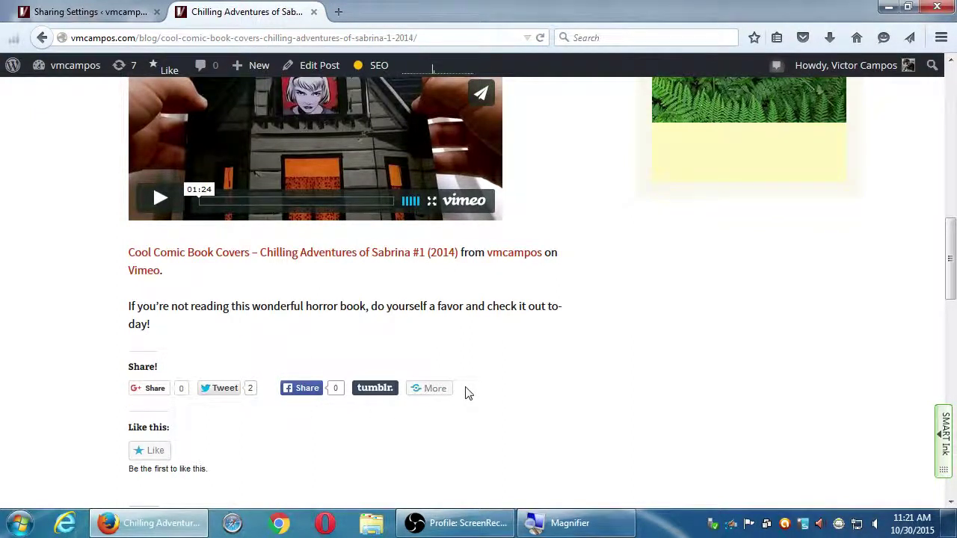
Step: Compare the enabled services in Sharing Settings with the Sabrina post's sharing buttons, including the services hidden behind More
left_click(64, 11)
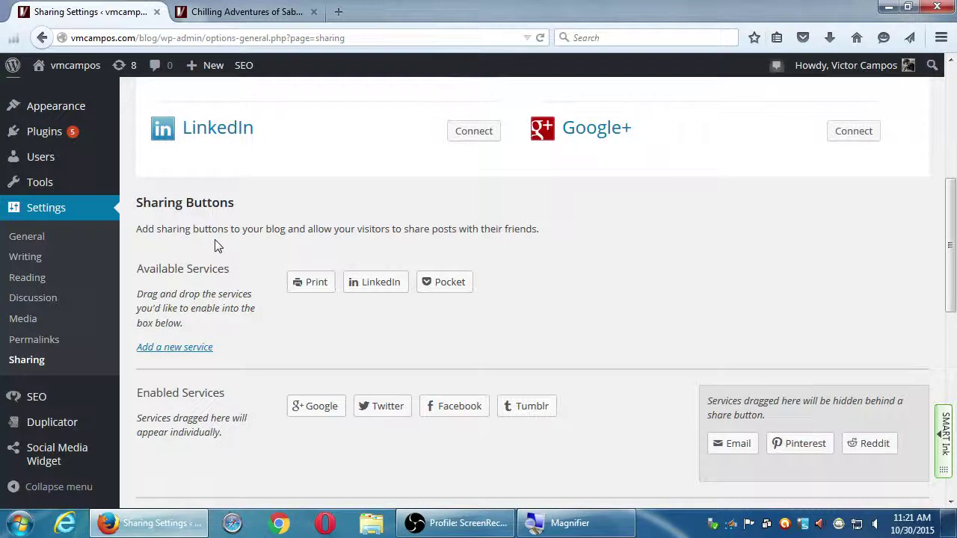
key("ctrl+Tab")
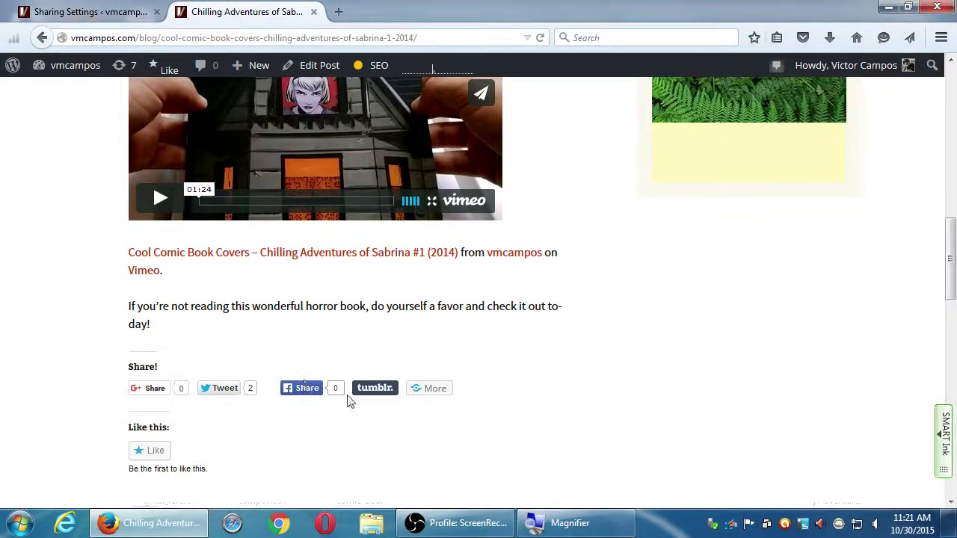
left_click(95, 10)
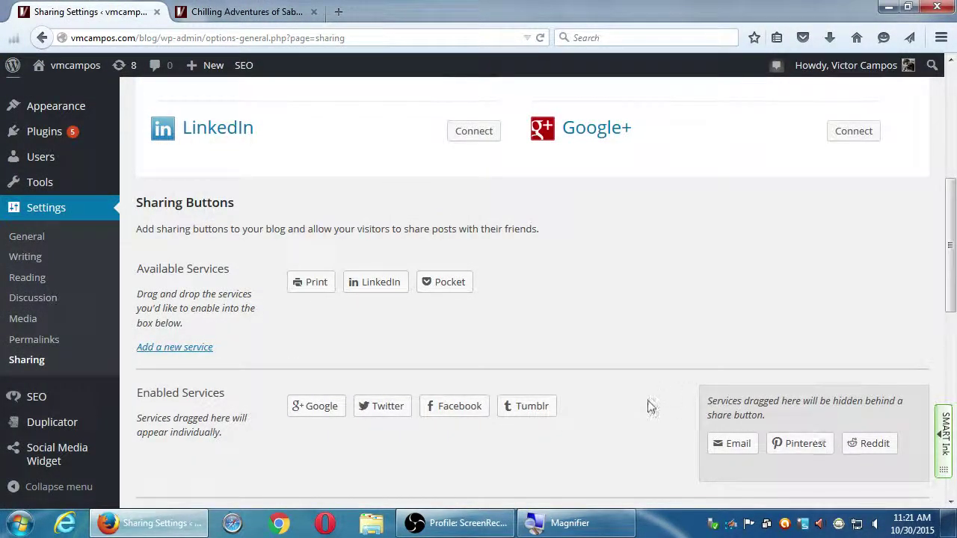
scroll(649, 406, "down", 2)
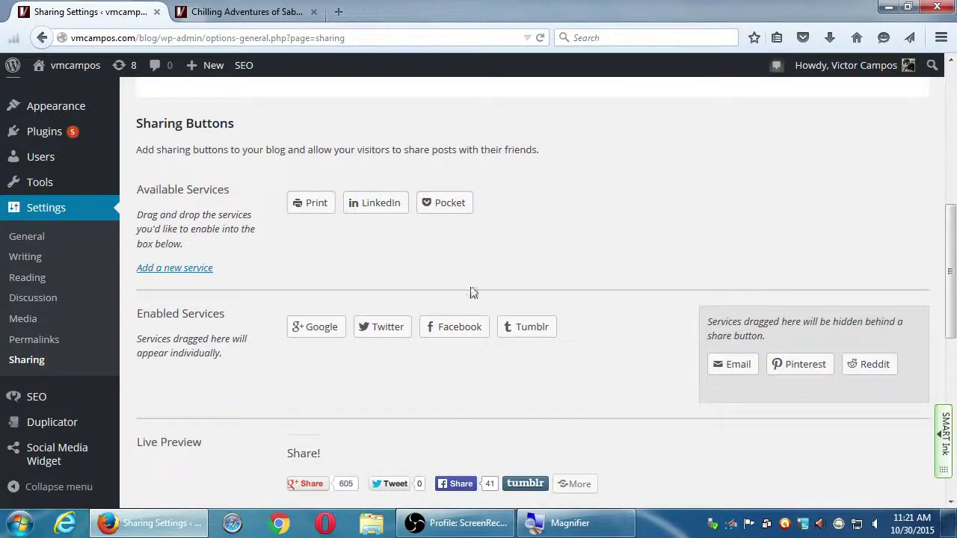
left_click(214, 15)
mouse_move(422, 399)
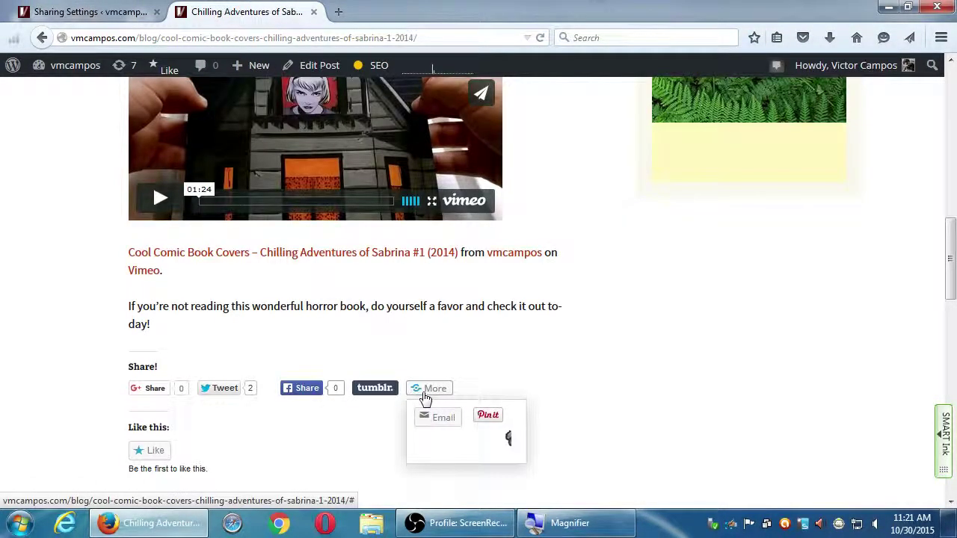
Step: Return to Sharing Settings and examine how the Publicize connections differ from the Sharing Buttons services
left_click(86, 12)
scroll(246, 293, "down", 1)
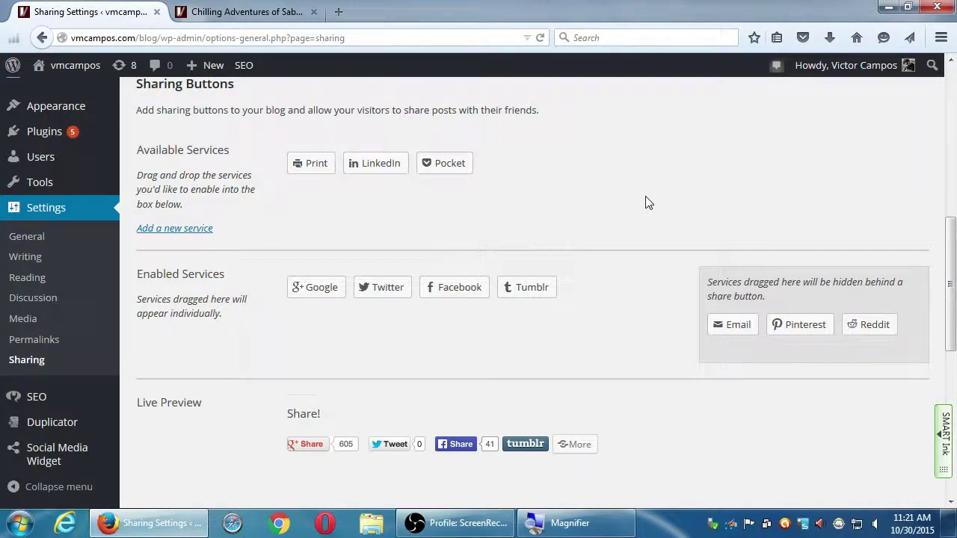
scroll(647, 201, "up", 6)
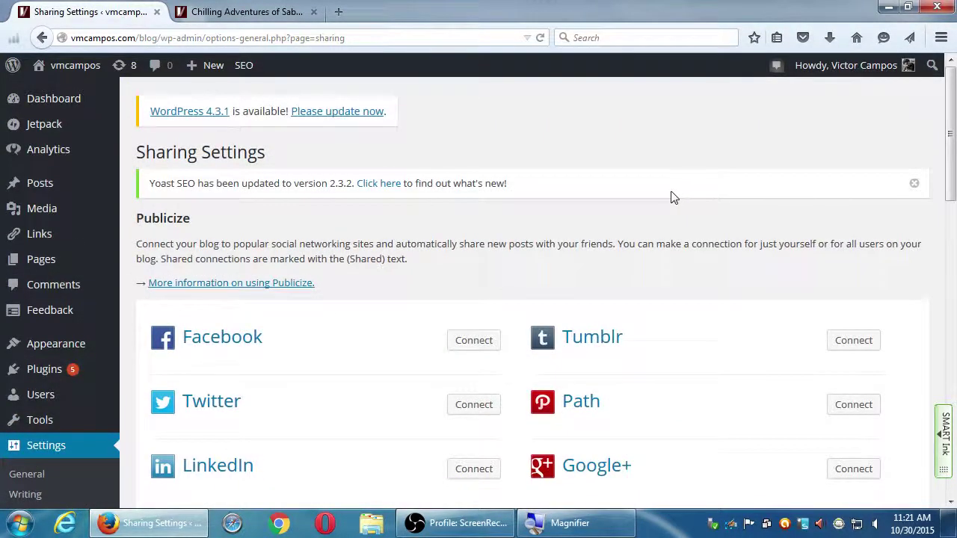
scroll(207, 257, "down", 5)
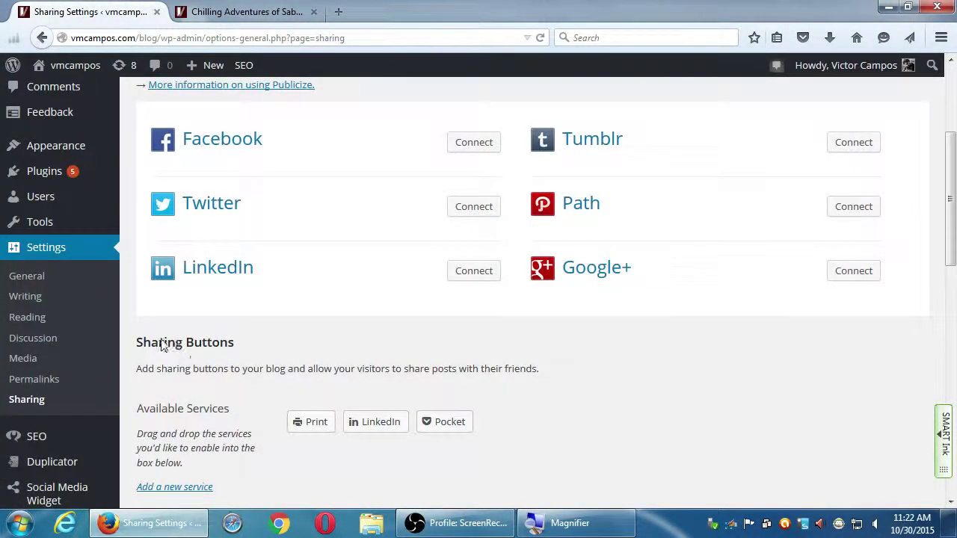
scroll(192, 359, "up", 3)
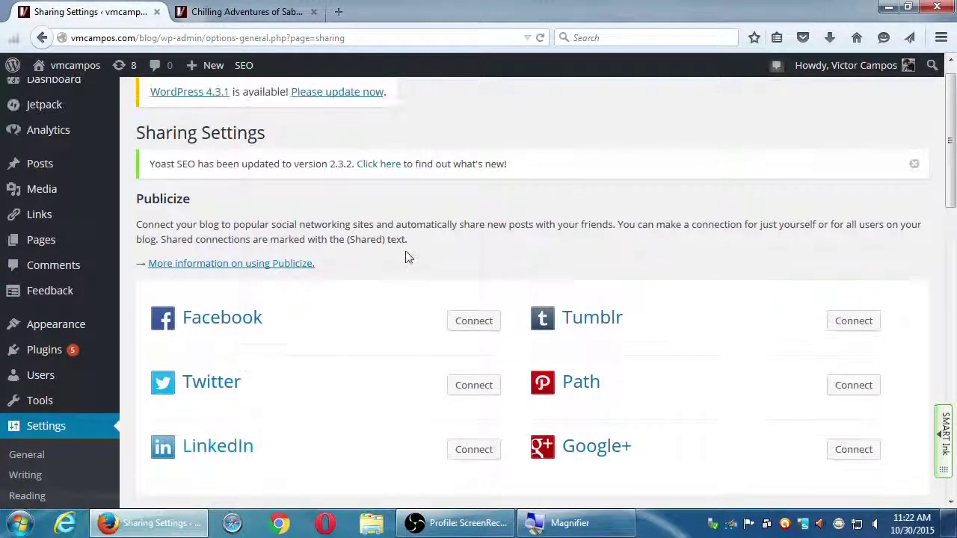
scroll(406, 256, "down", 2)
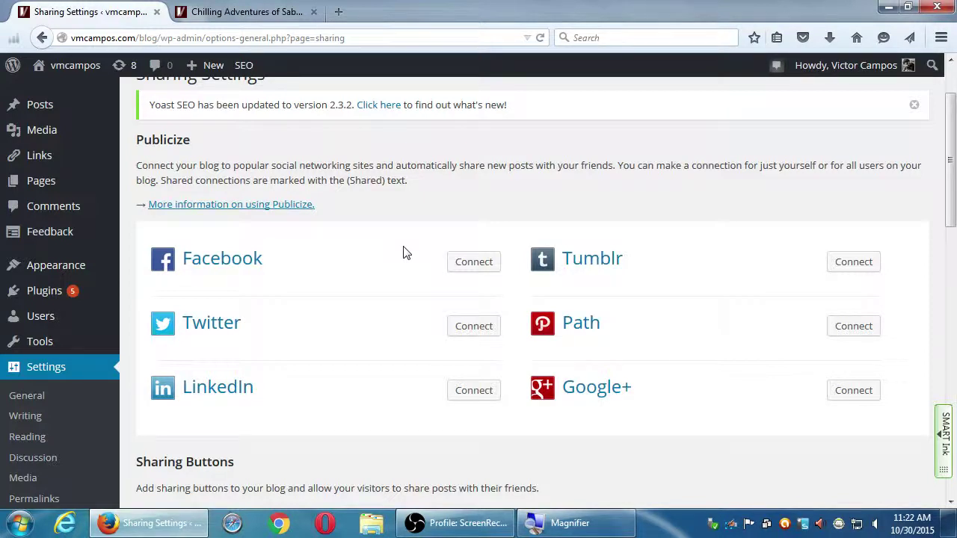
scroll(364, 273, "down", 3)
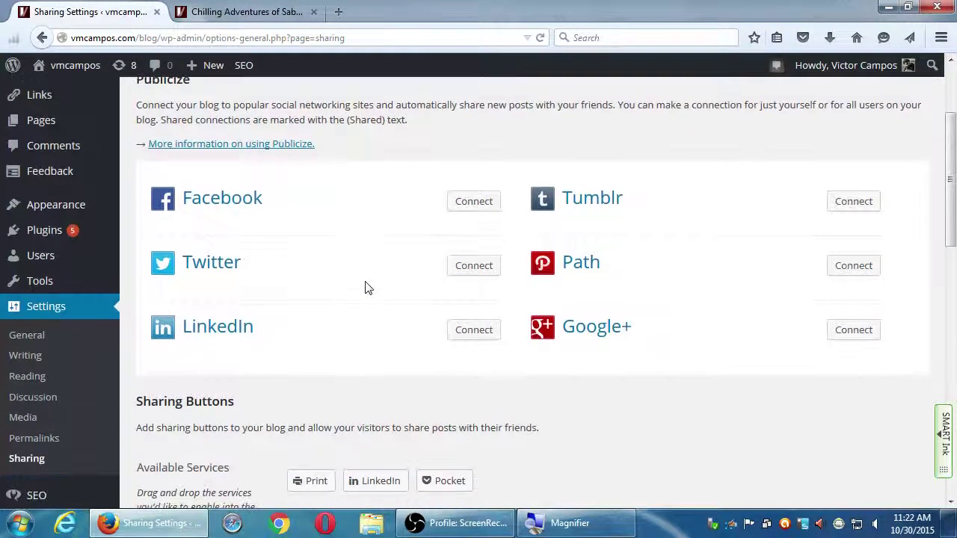
scroll(374, 292, "down", 4)
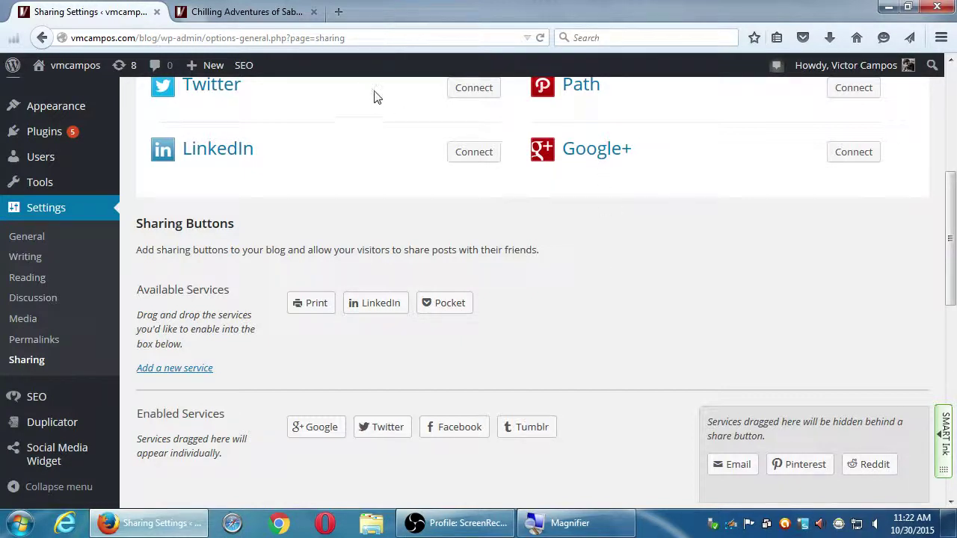
Step: Go back from the Sabrina post to the blog's post list and open the page of older posts
left_click(265, 13)
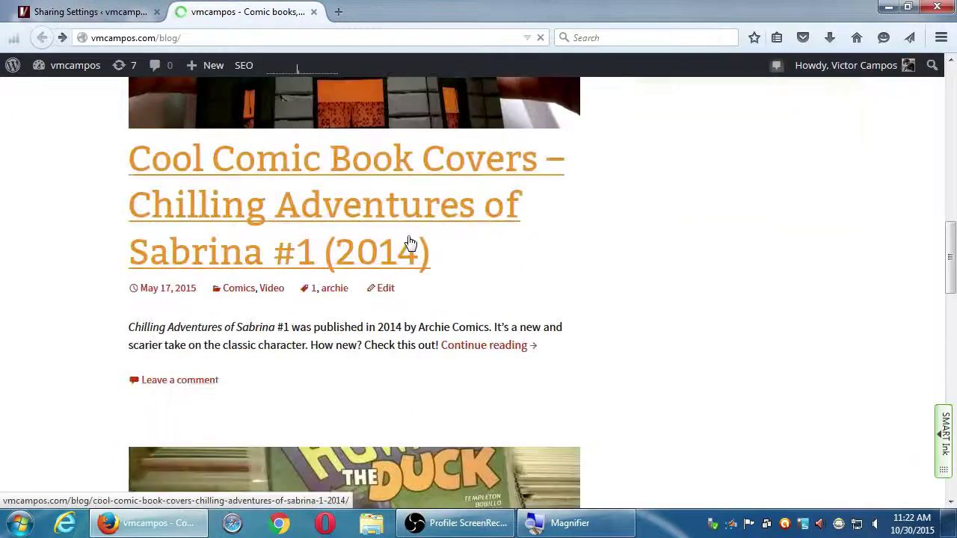
scroll(410, 243, "down", 5)
scroll(410, 242, "down", 2)
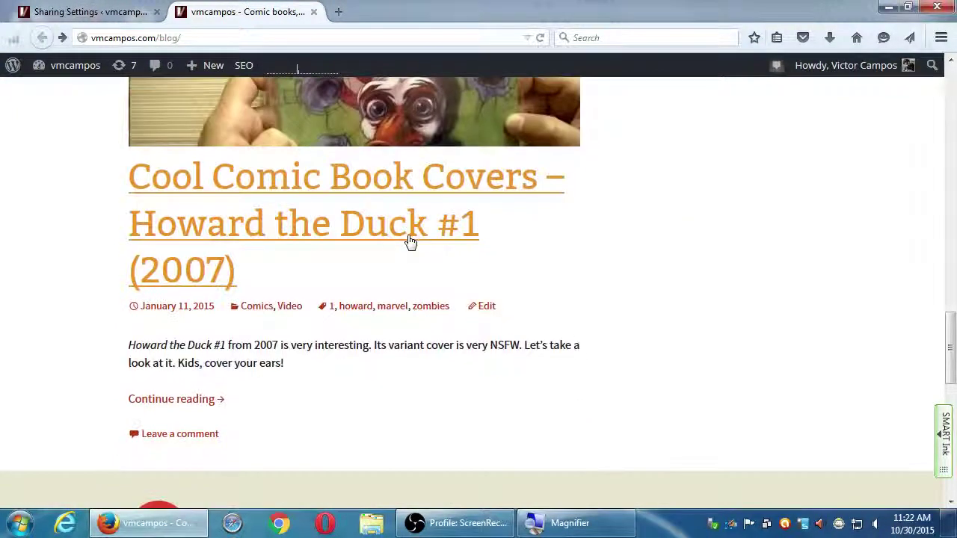
scroll(409, 241, "down", 4)
left_click(149, 374)
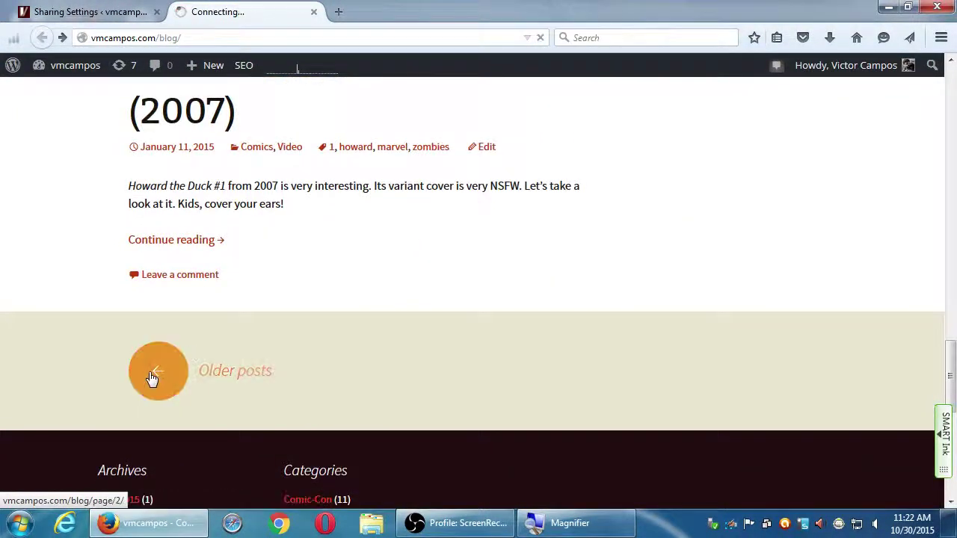
Step: Open the San Diego Comic-Con 2014 post, check the sharing buttons below its content, and return to the older posts page
scroll(98, 375, "down", 10)
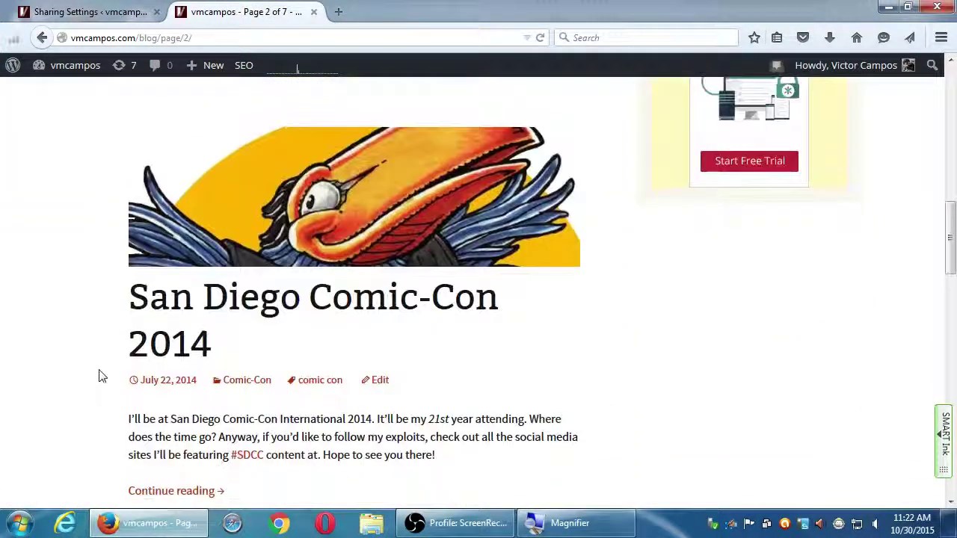
left_click(150, 338)
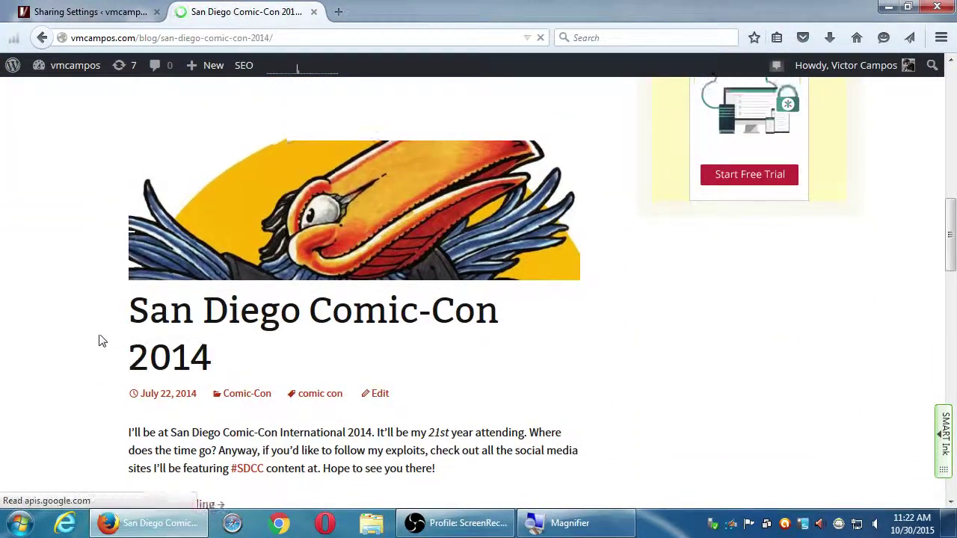
scroll(101, 337, "down", 6)
scroll(101, 338, "down", 10)
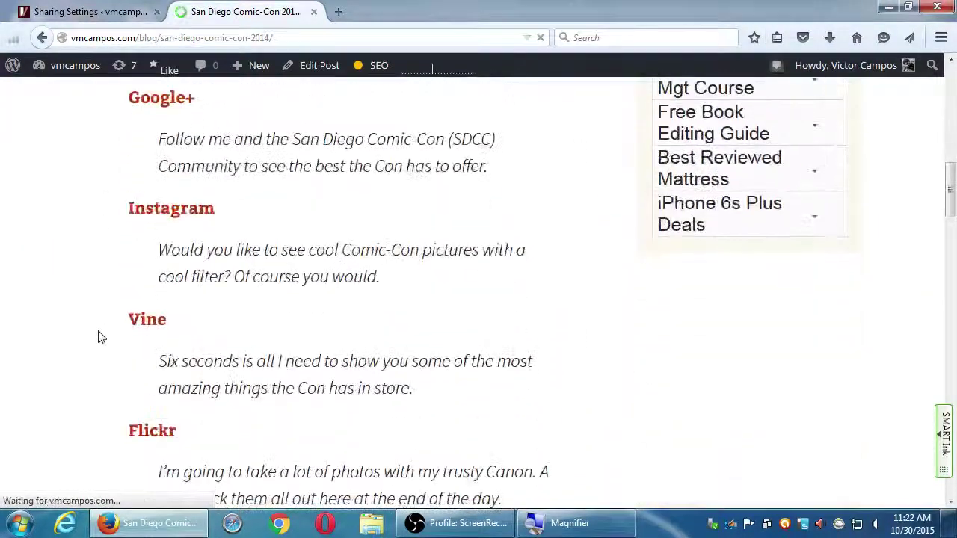
scroll(101, 338, "down", 6)
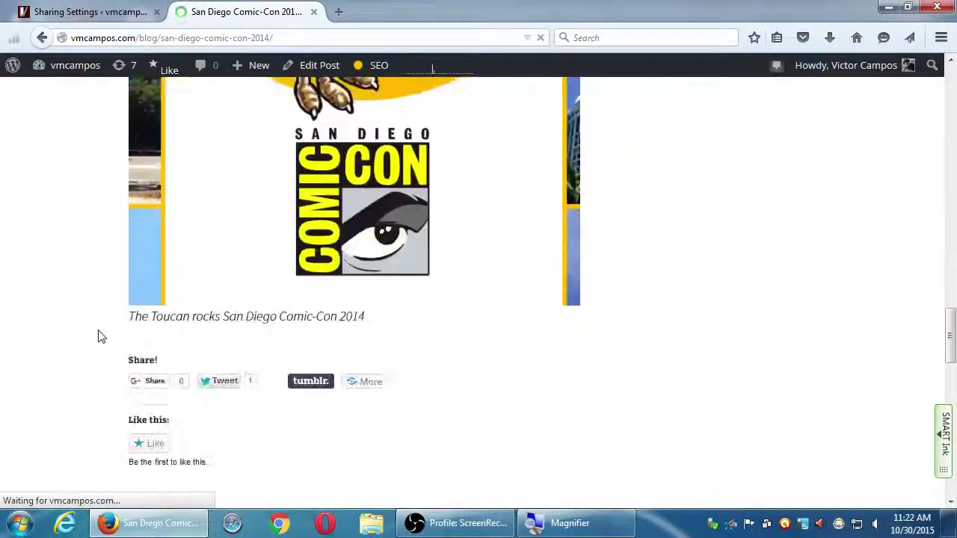
key("alt+Left")
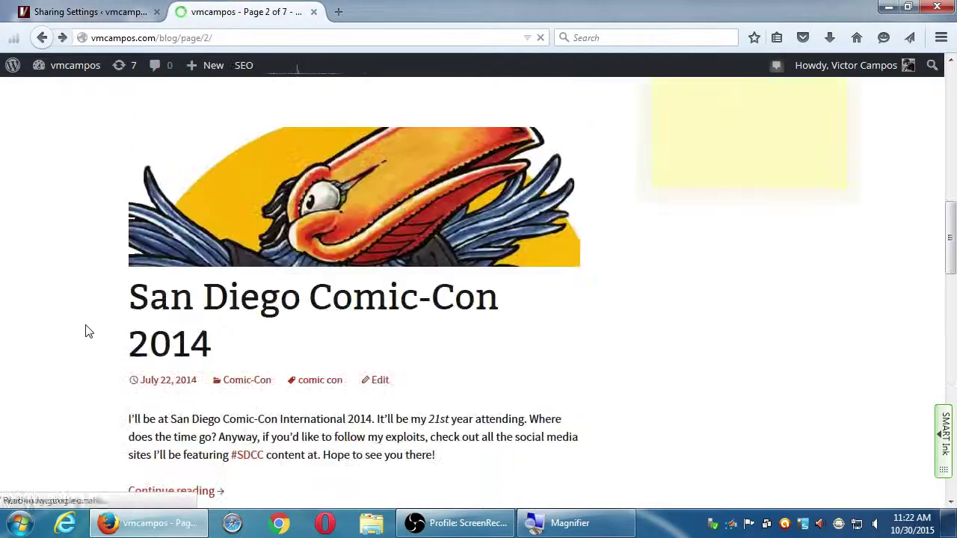
Step: Switch back to Sharing Settings and review the Publicize networks, then the available and enabled sharing services
left_click(53, 18)
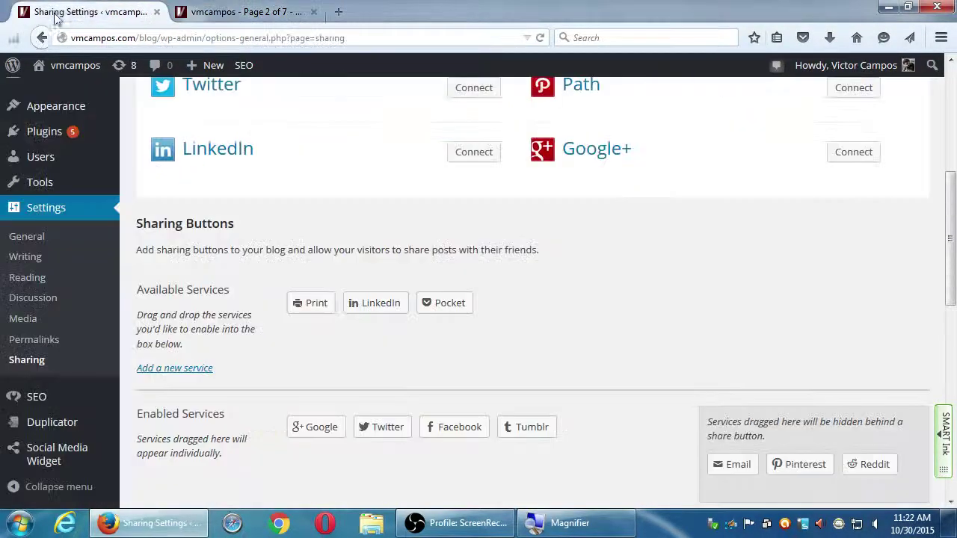
scroll(692, 327, "up", 3)
scroll(691, 328, "up", 3)
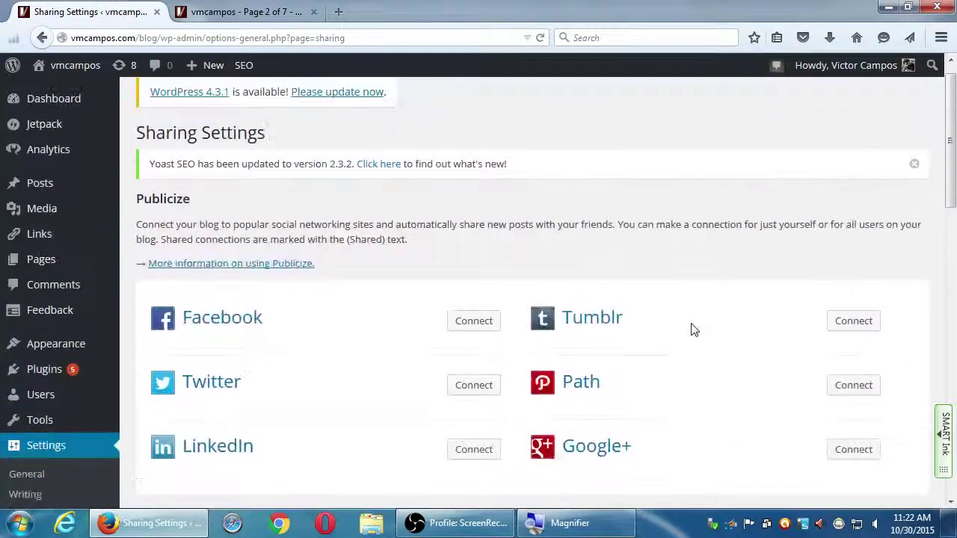
scroll(690, 321, "down", 1)
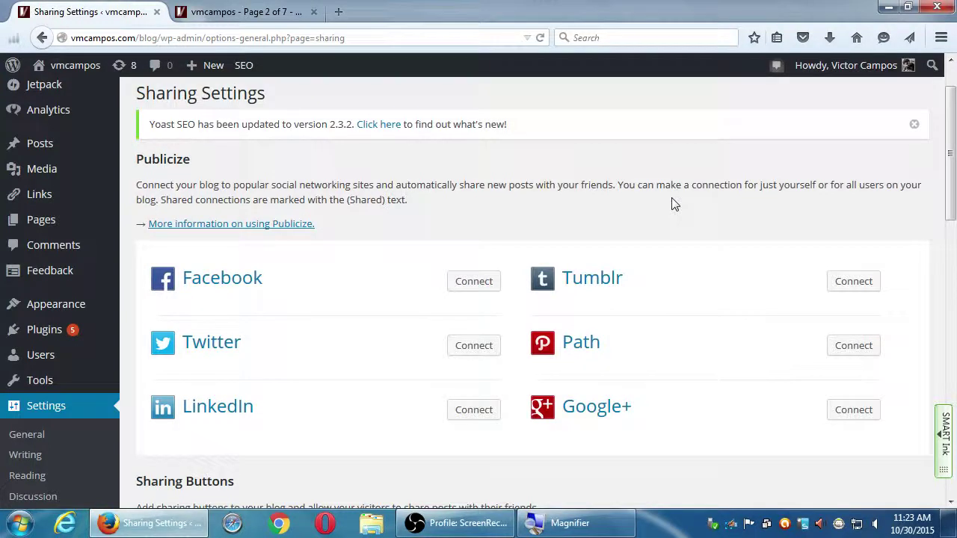
scroll(506, 433, "down", 4)
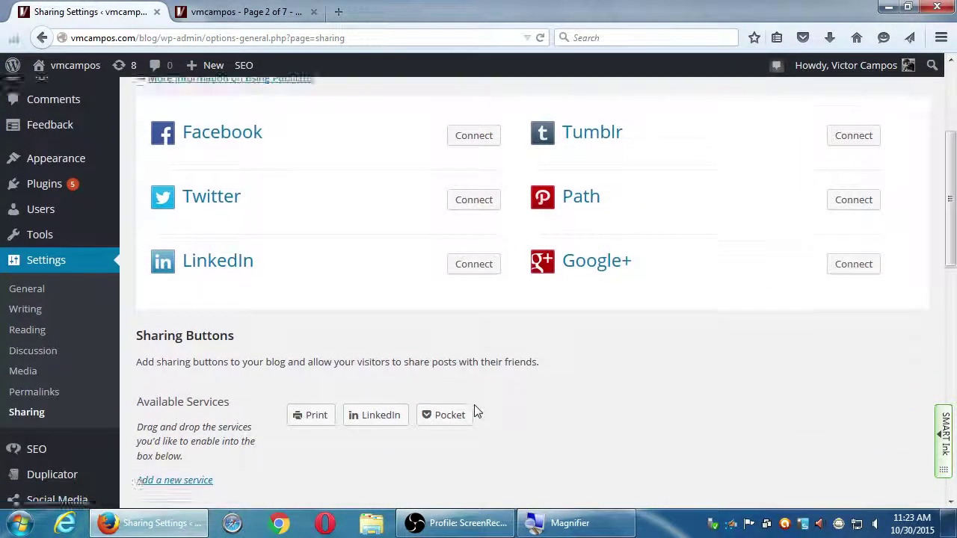
scroll(476, 412, "down", 4)
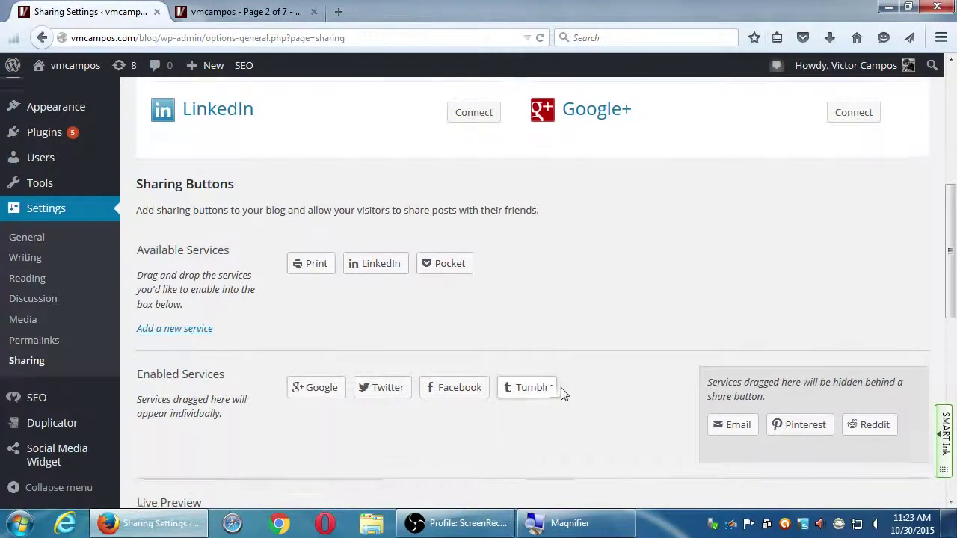
Step: Examine the Publicize networks again, focusing on the Twitter connection, and contrast them with the Sharing Buttons section
scroll(562, 391, "up", 3)
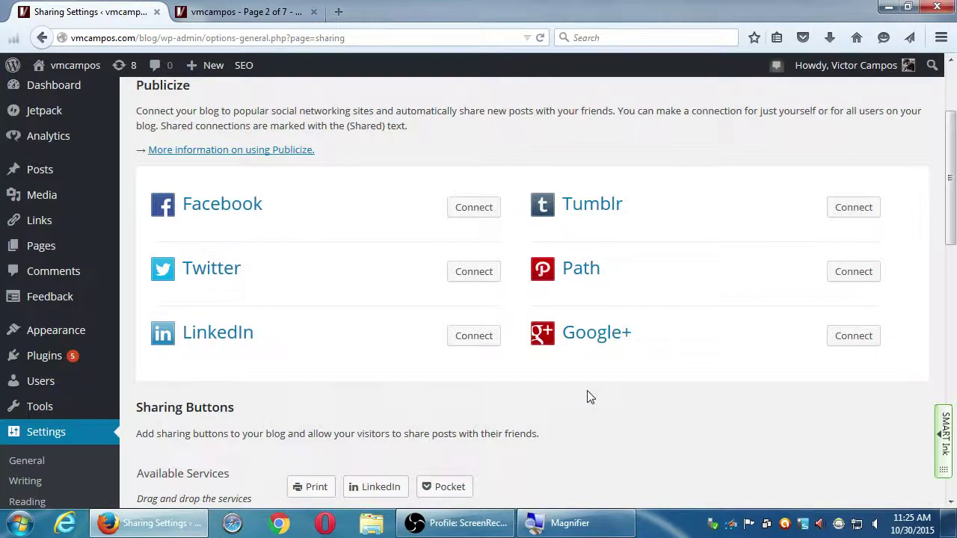
left_click(210, 270)
left_click_drag(210, 273, 397, 269)
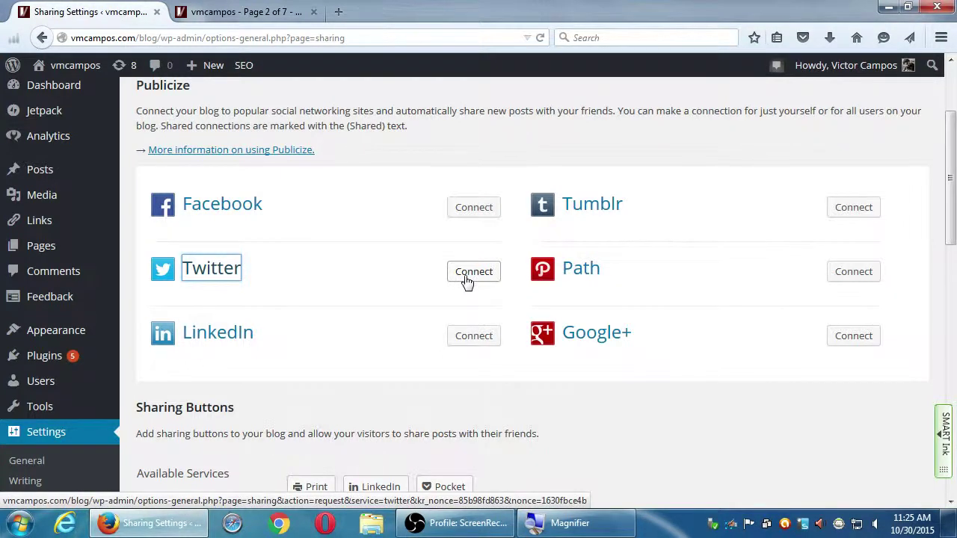
scroll(466, 281, "down", 5)
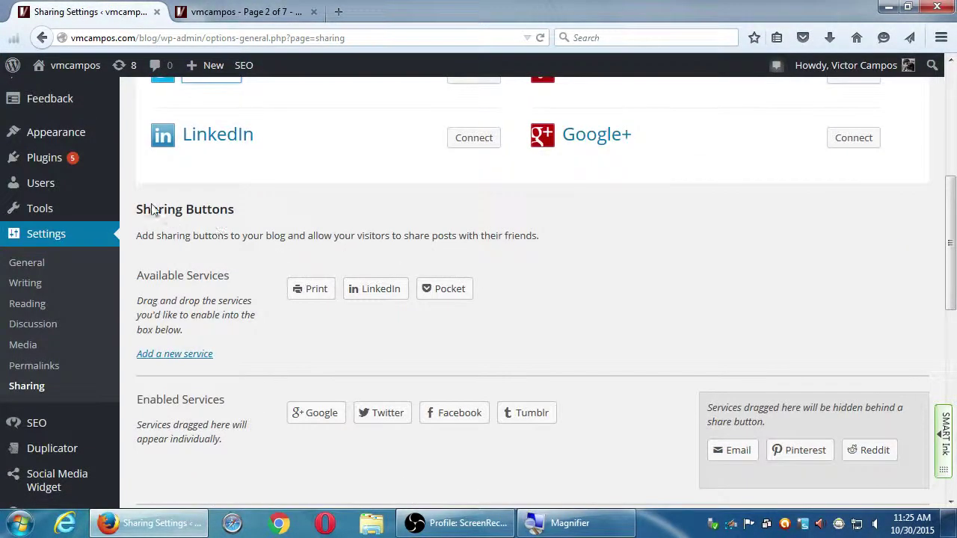
left_click_drag(151, 209, 196, 210)
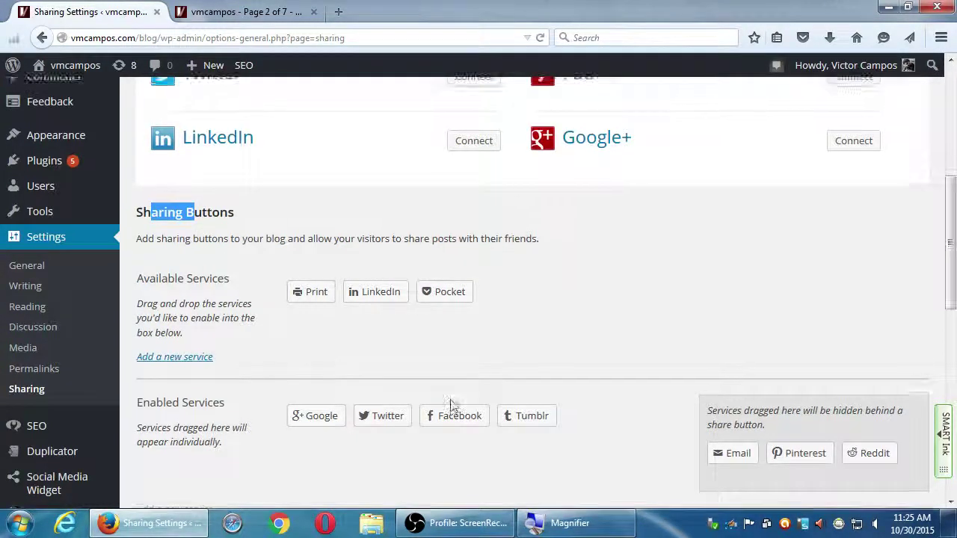
scroll(449, 403, "up", 5)
left_click(340, 306)
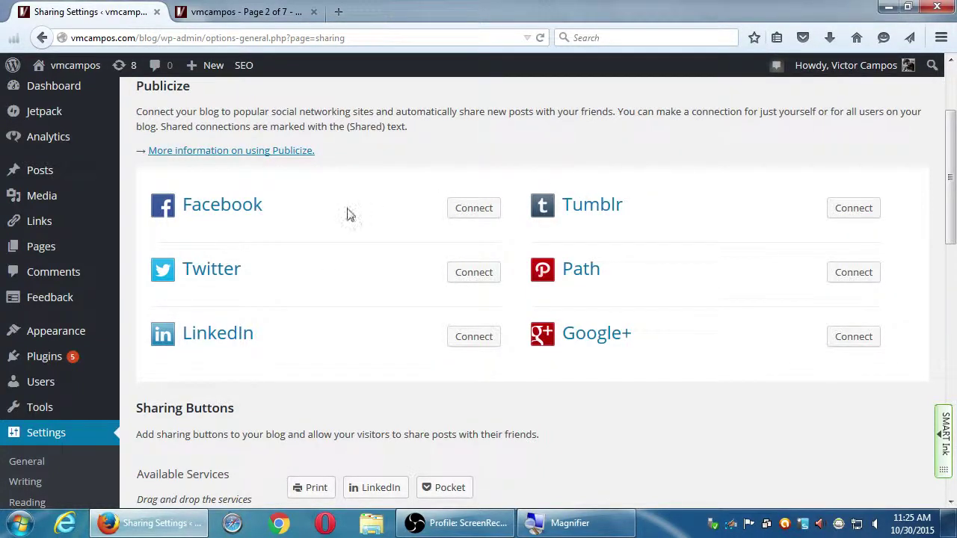
scroll(362, 218, "down", 1)
scroll(363, 218, "down", 2)
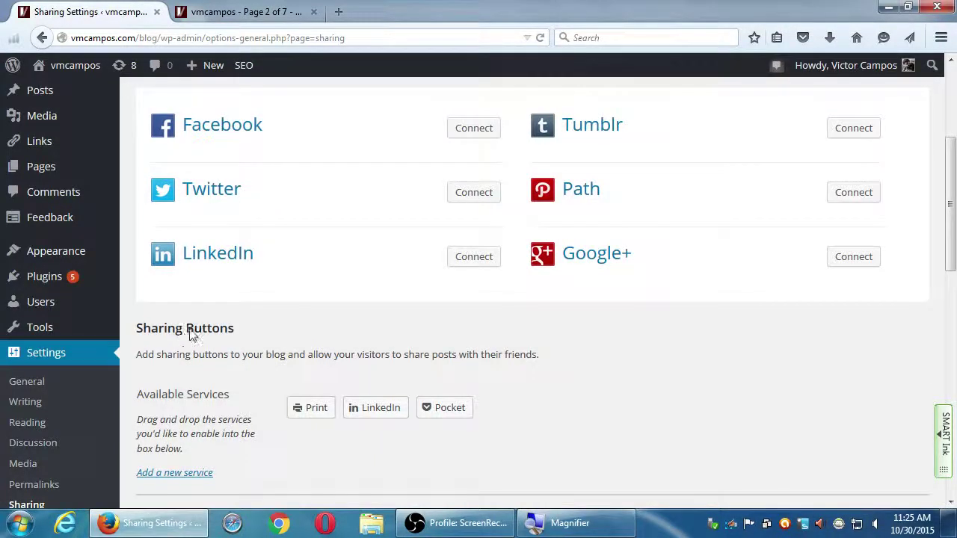
Step: Compare the Sharing Buttons services with the Publicize section, highlighting the Publicize heading
scroll(218, 327, "down", 3)
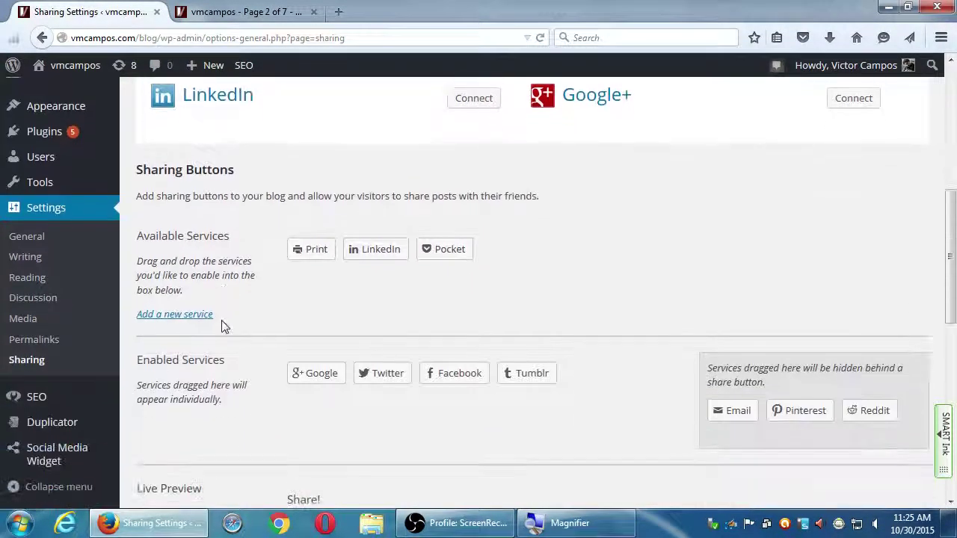
scroll(223, 325, "up", 2)
scroll(224, 325, "up", 5)
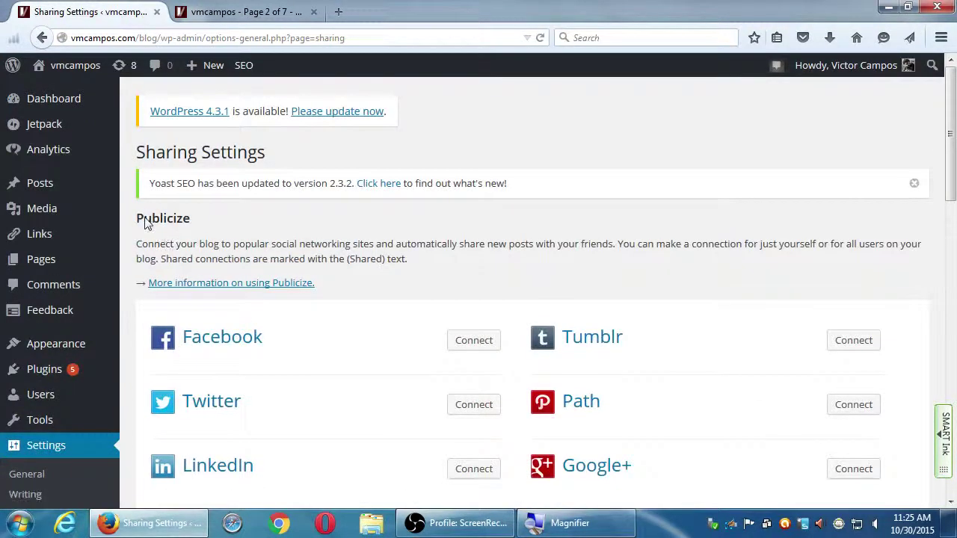
left_click_drag(142, 219, 187, 221)
left_click(250, 229)
Step: Switch to the blog's older posts page, open the Jonny Quest #16 post and find the sharing buttons below its content
left_click(252, 11)
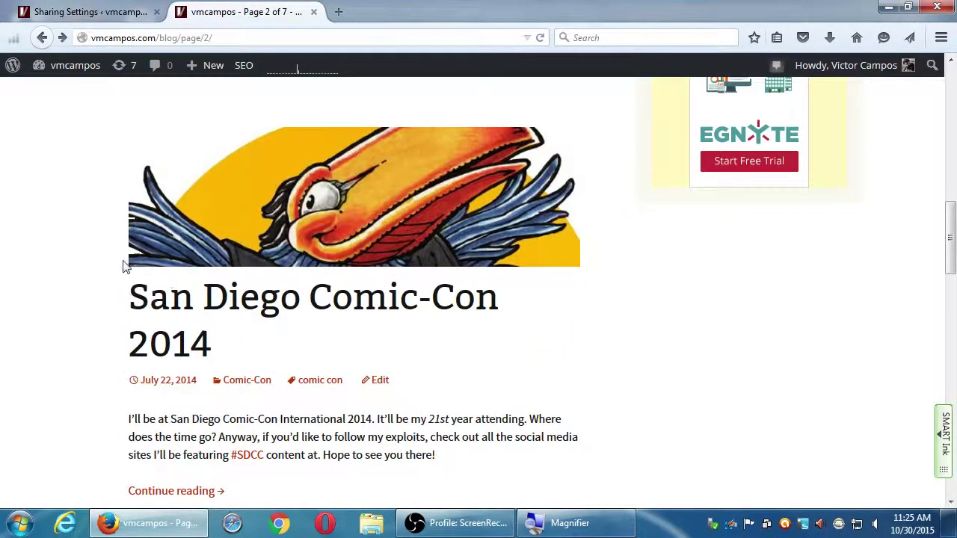
scroll(171, 289, "down", 3)
scroll(149, 254, "down", 14)
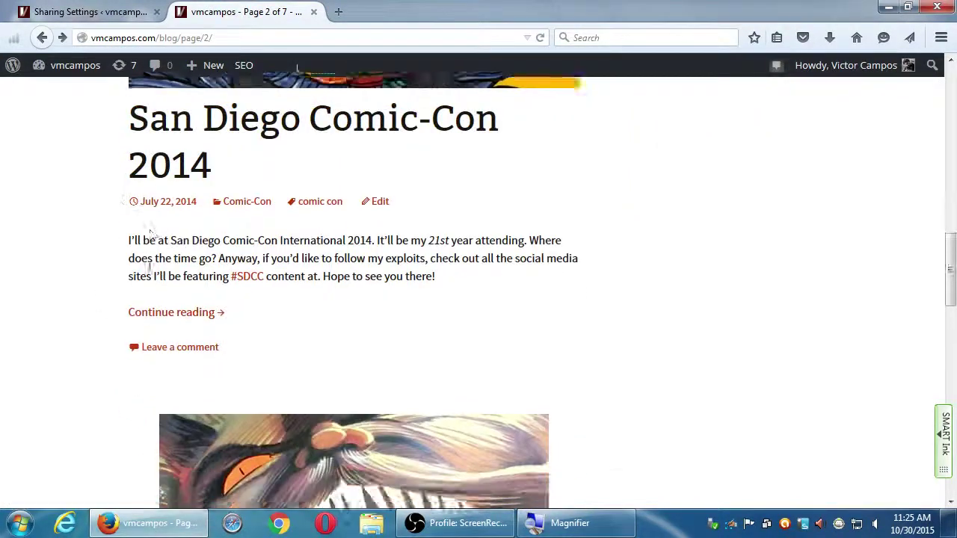
scroll(150, 269, "up", 5)
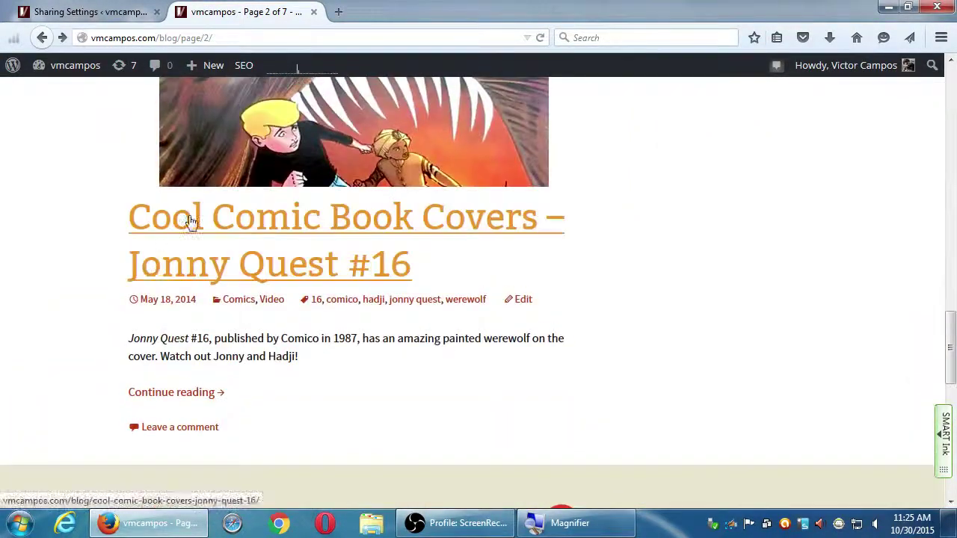
left_click(172, 219)
scroll(122, 234, "down", 2)
scroll(127, 238, "down", 8)
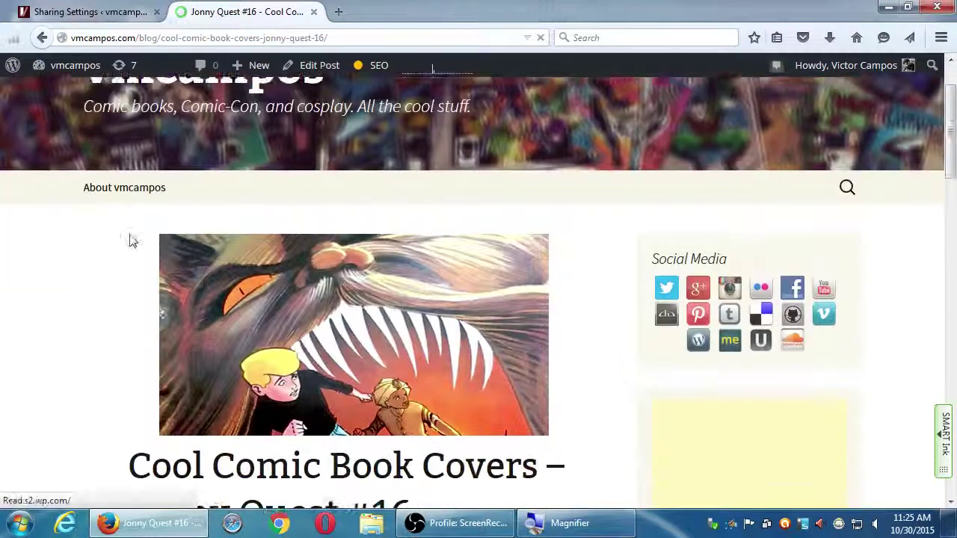
scroll(137, 234, "down", 2)
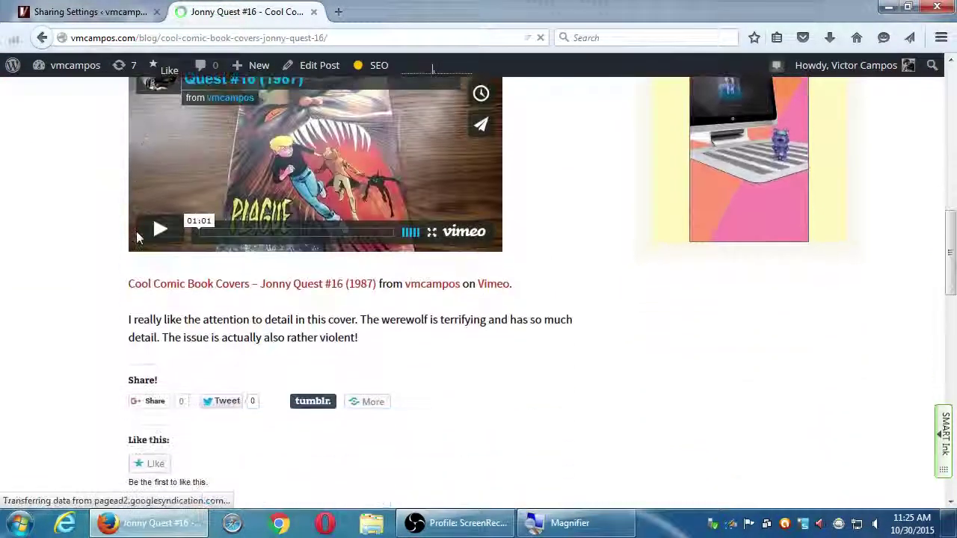
Step: Open the Twitter share window from the Jonny Quest #16 post, review its prefilled message, and close it without tweeting
left_click(230, 404)
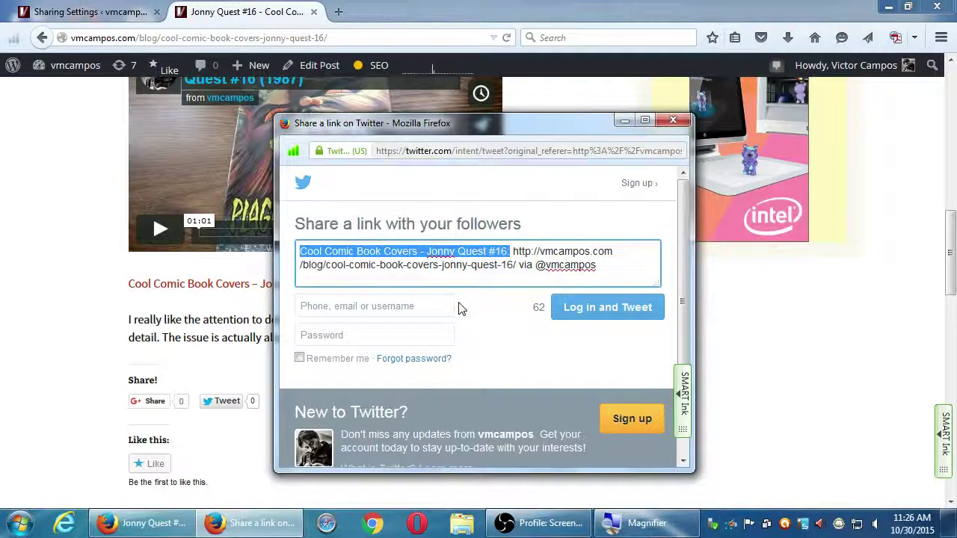
left_click(671, 127)
scroll(521, 319, "up", 3)
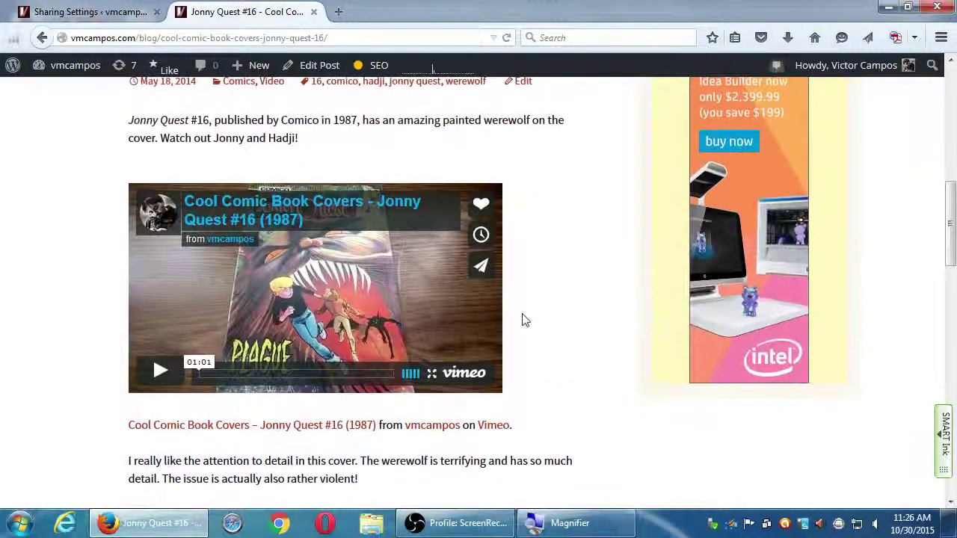
Step: Return to Sharing Settings and highlight the Sharing Buttons and Enabled Services headings to review those sections
left_click(89, 12)
scroll(263, 303, "down", 3)
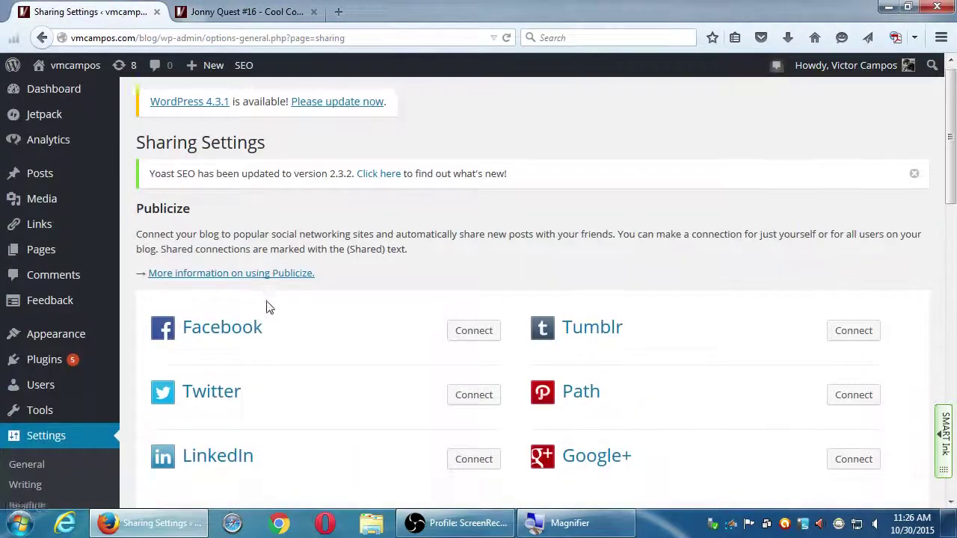
scroll(261, 300, "down", 4)
left_click_drag(151, 133, 222, 133)
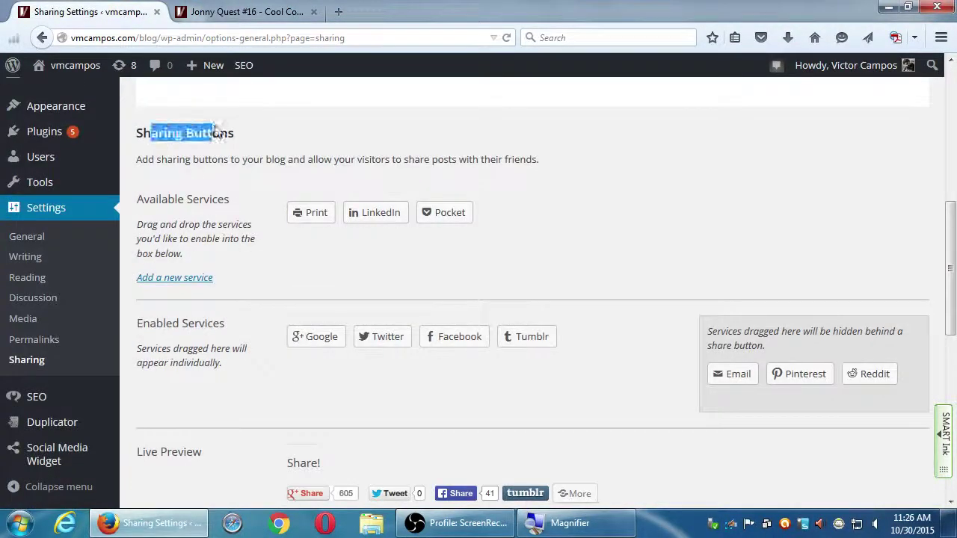
scroll(249, 361, "up", 1)
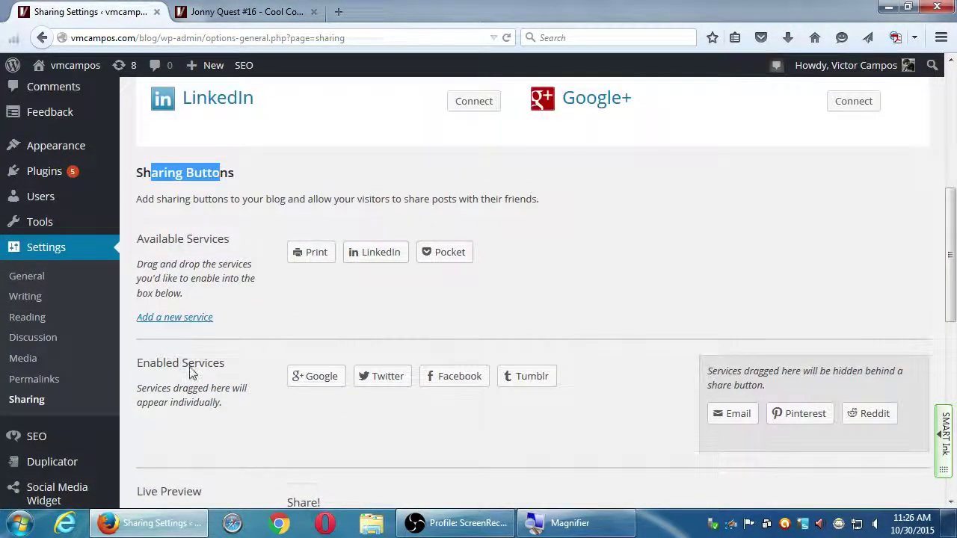
left_click(165, 367)
left_click_drag(165, 367, 218, 374)
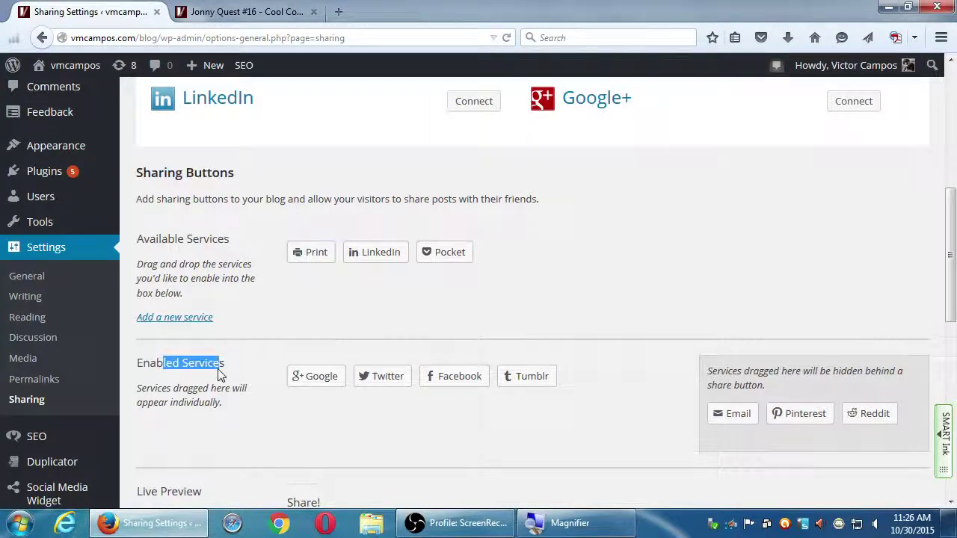
Step: Switch to the Jonny Quest #16 post and look through it from the cover image down to its sharing buttons
left_click(252, 13)
scroll(111, 234, "up", 3)
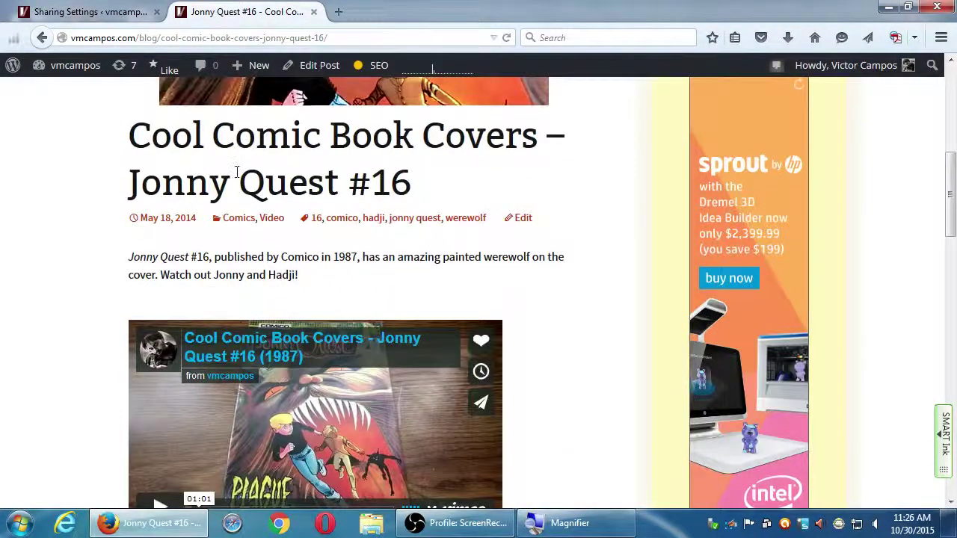
scroll(169, 174, "up", 10)
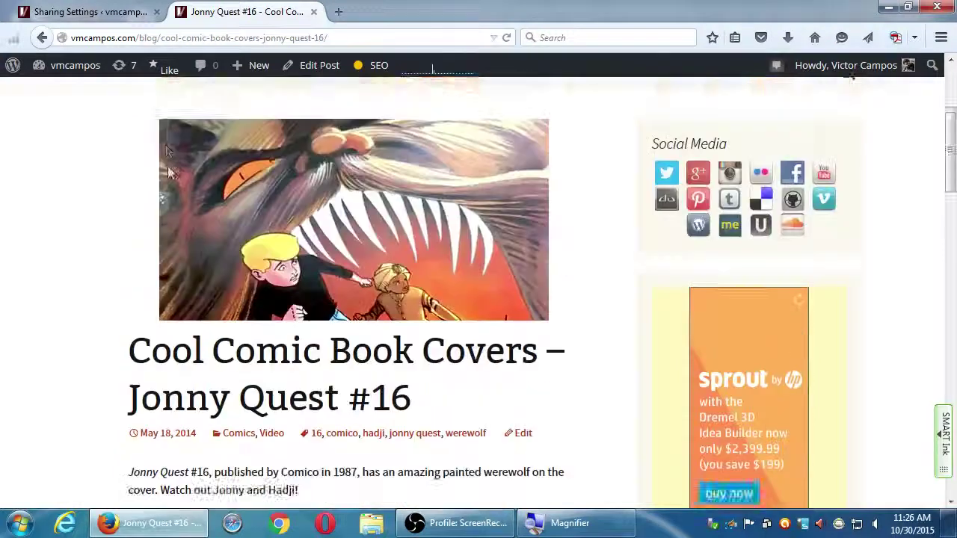
scroll(169, 175, "down", 20)
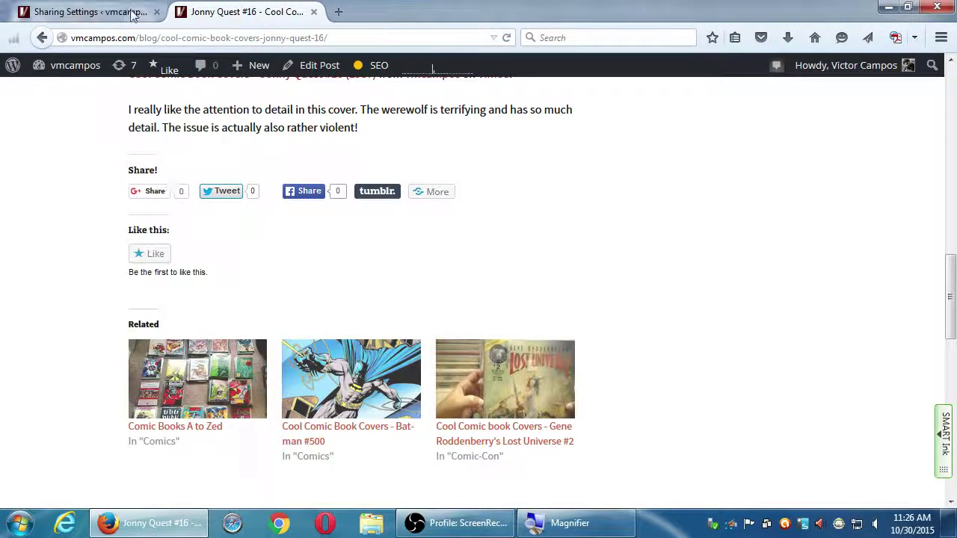
Step: In Sharing Settings, move Twitter out to the available services and put it back between Google and Facebook in the enabled services
left_click(89, 12)
left_click(641, 281)
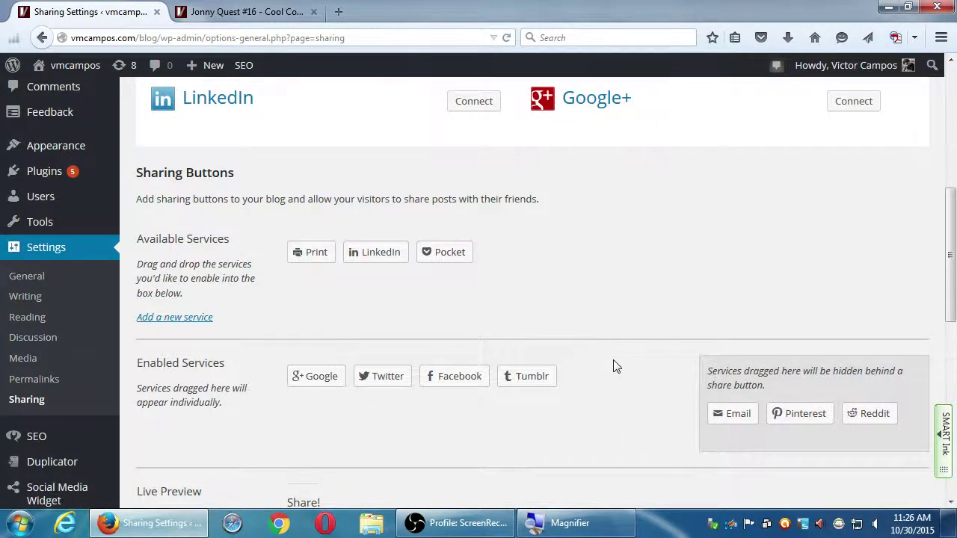
scroll(613, 355, "down", 2)
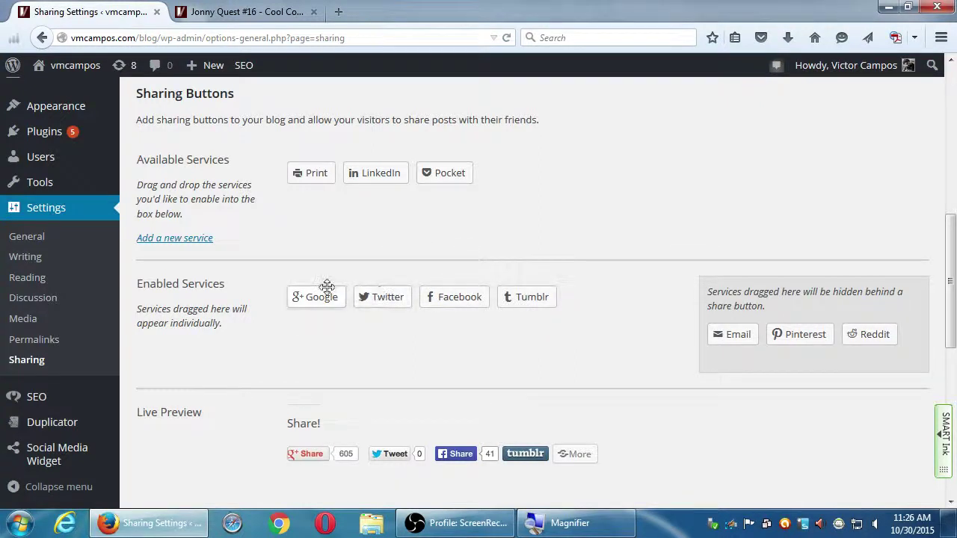
left_click_drag(362, 299, 508, 174)
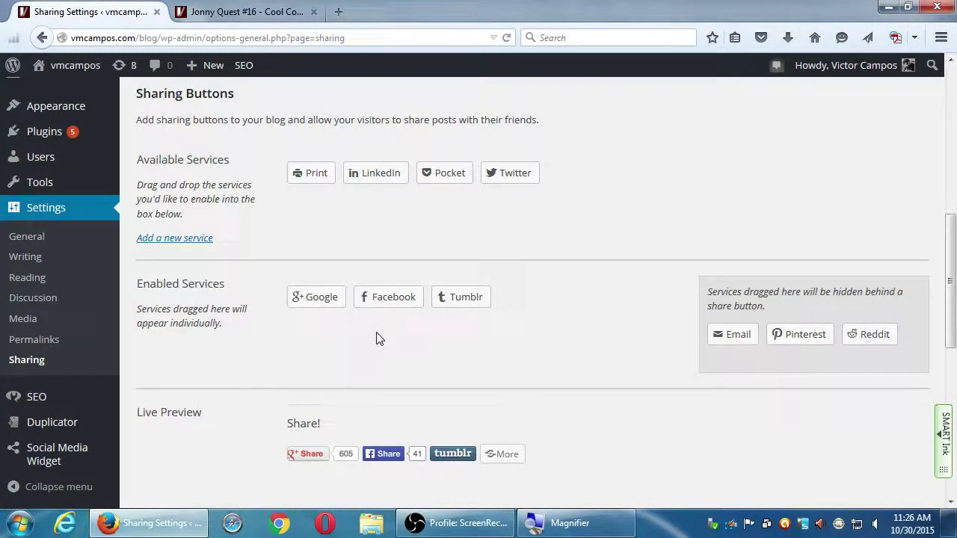
left_click_drag(509, 174, 367, 321)
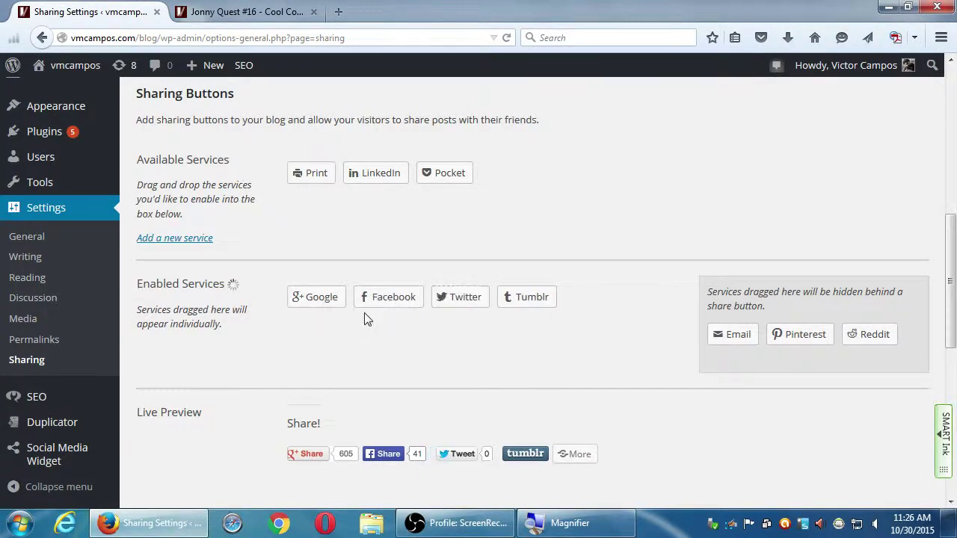
left_click_drag(459, 299, 378, 303)
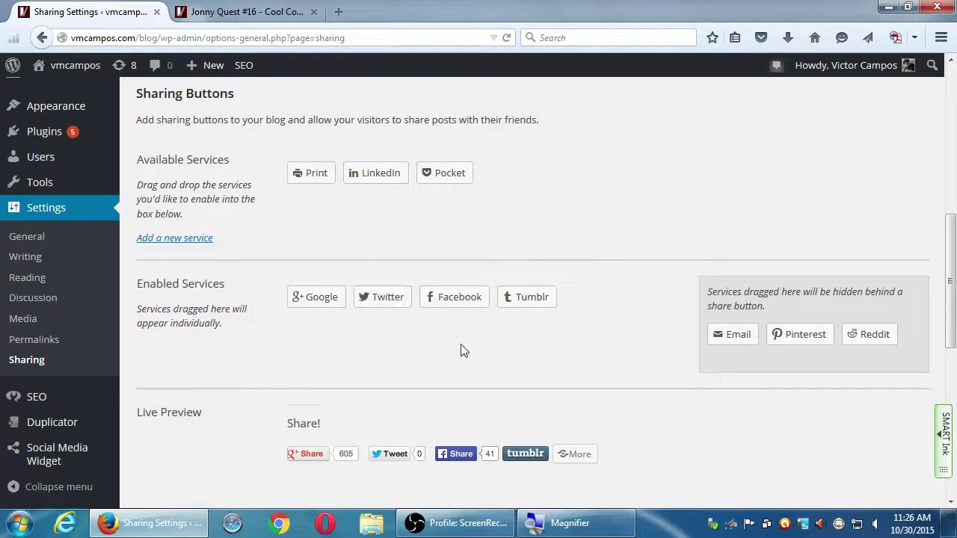
Step: Recheck the Jonny Quest #16 post's sharing buttons, and review the button style, label, placement and Likes options in Sharing Settings
left_click(265, 13)
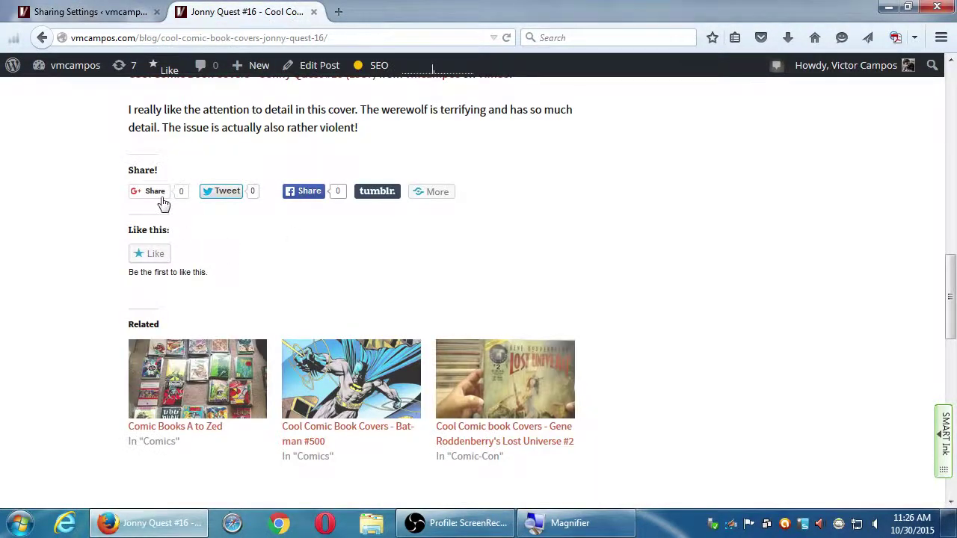
left_click(219, 192)
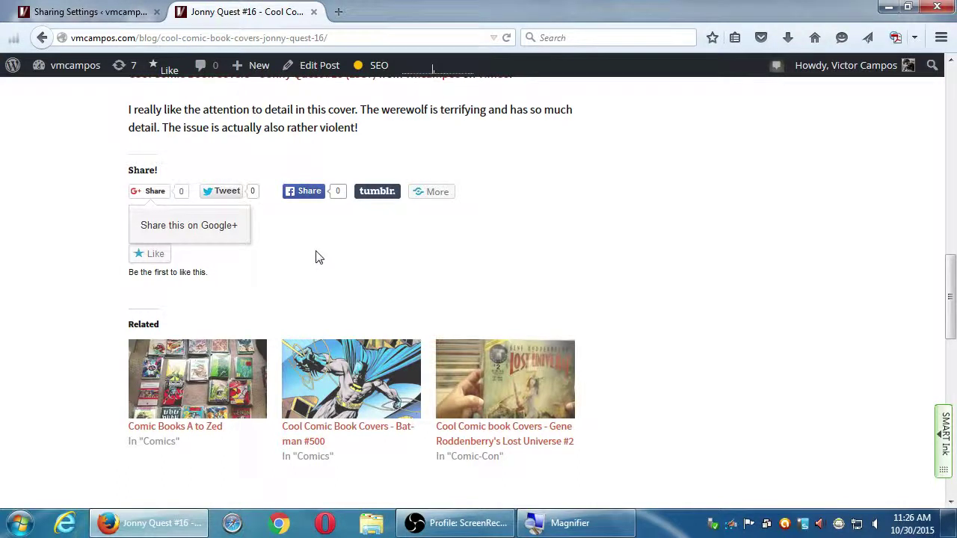
left_click(82, 12)
scroll(253, 338, "down", 3)
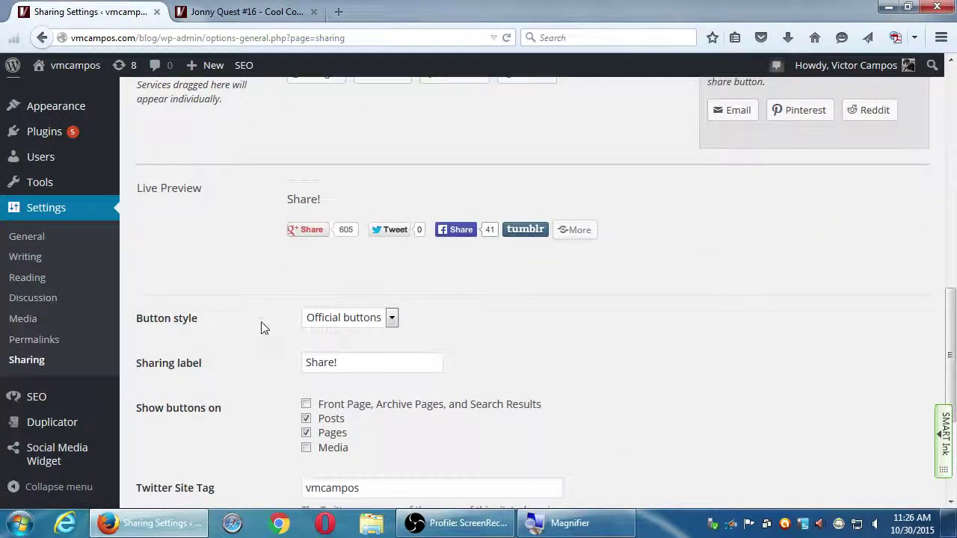
scroll(214, 340, "down", 5)
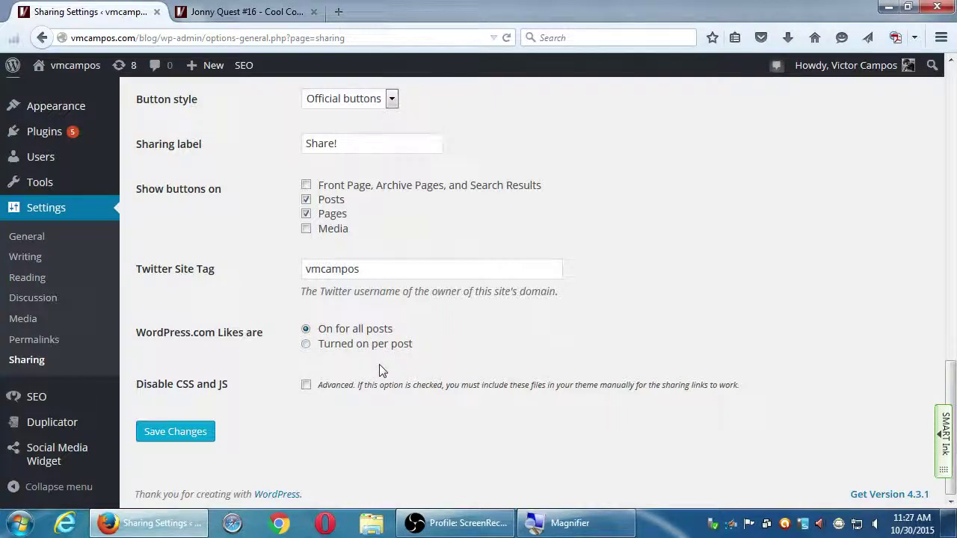
Step: Contrast the Publicize section with the Sharing Buttons section, highlighting each heading in turn
scroll(446, 412, "up", 2)
scroll(446, 411, "up", 9)
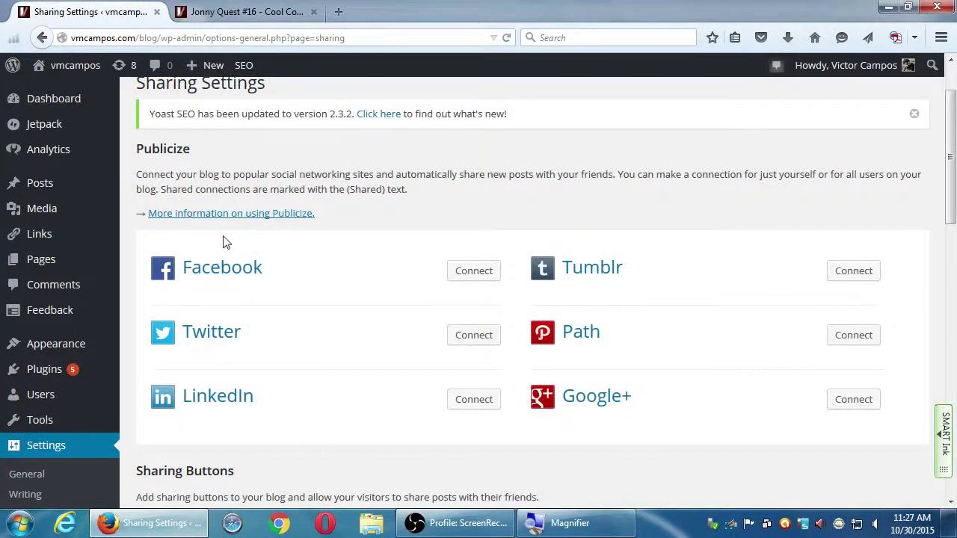
left_click_drag(151, 155, 211, 154)
left_click(246, 159)
scroll(250, 159, "down", 3)
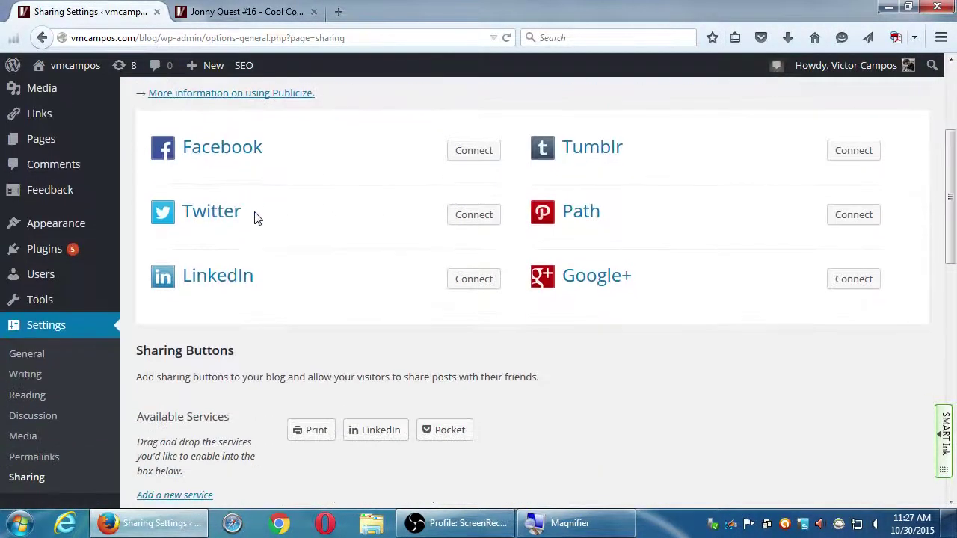
left_click_drag(164, 235, 219, 241)
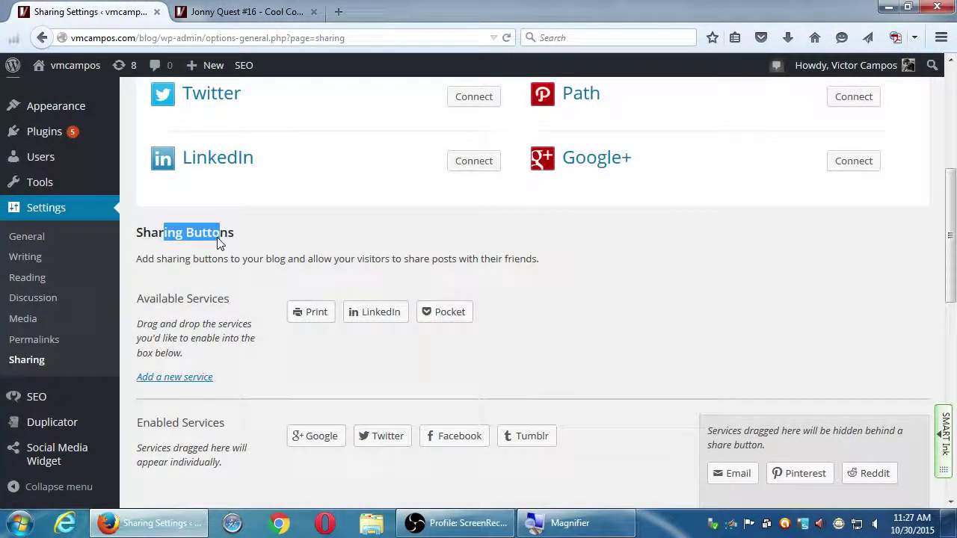
Step: Review the available and enabled sharing services, the live preview, and the button display options beneath them
scroll(241, 267, "down", 2)
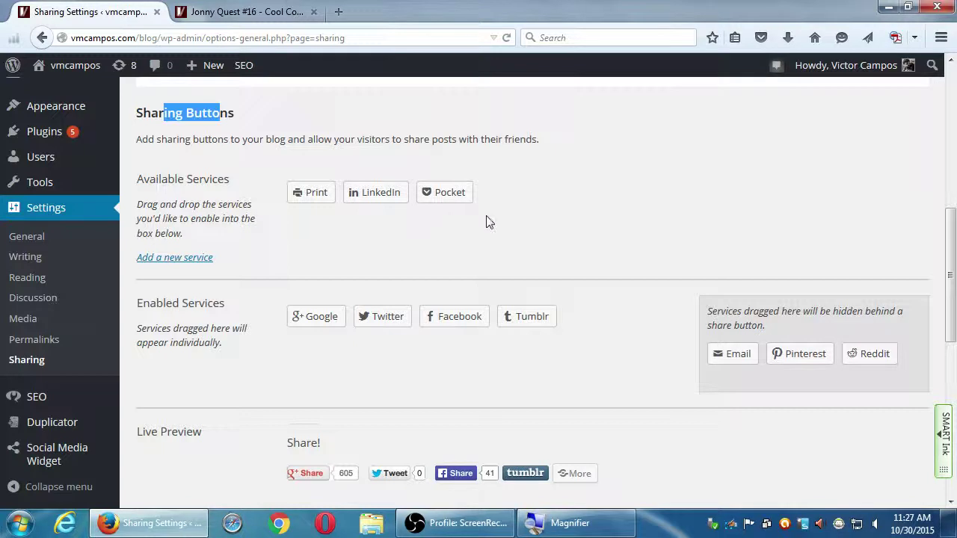
scroll(644, 275, "down", 3)
scroll(644, 276, "down", 8)
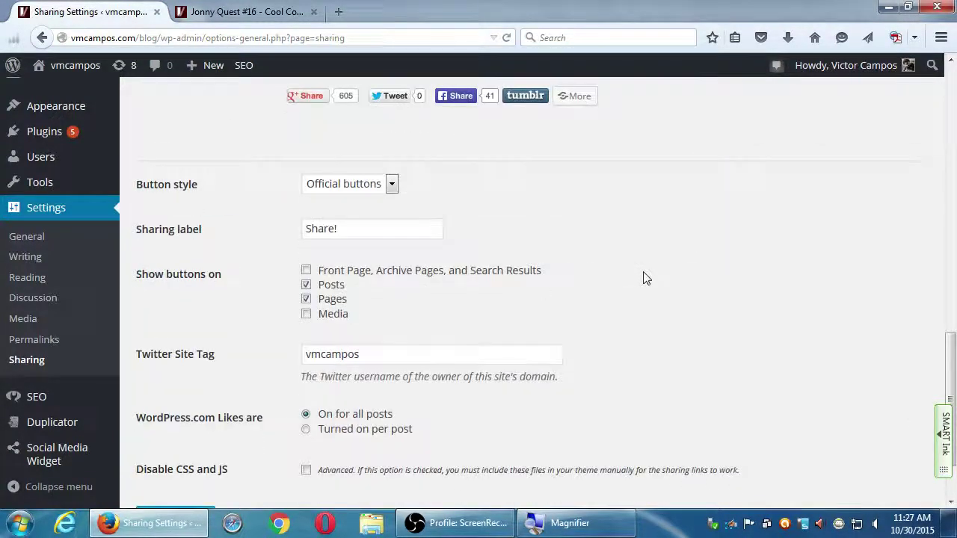
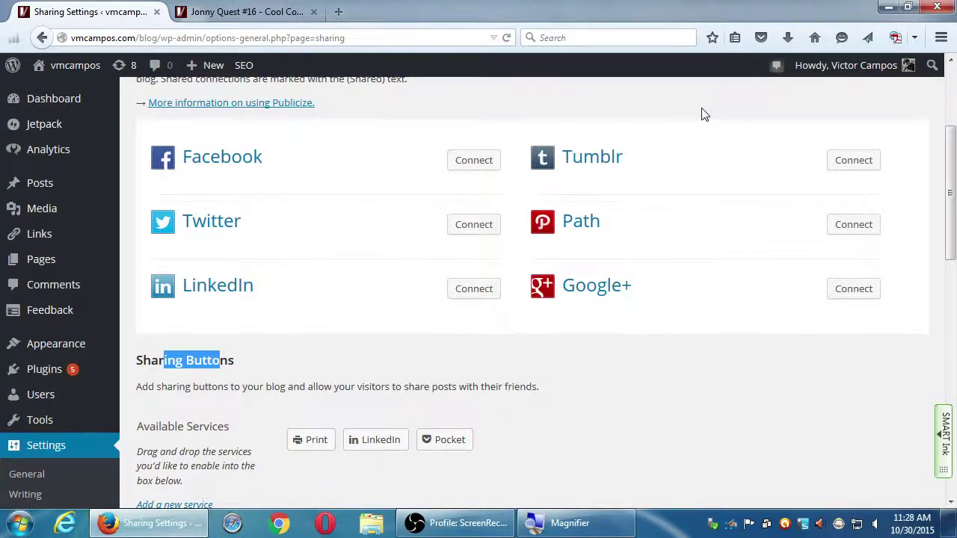
Step: Go back over the Publicize networks and their connection options, clear the text selection, and return to the start of Sharing Settings
scroll(493, 229, "down", 1)
scroll(456, 246, "up", 1)
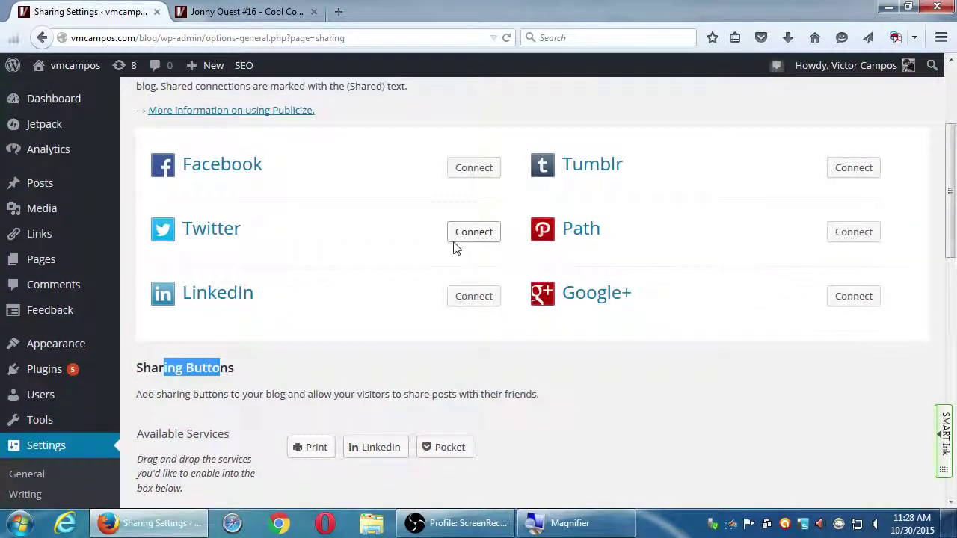
scroll(458, 239, "up", 2)
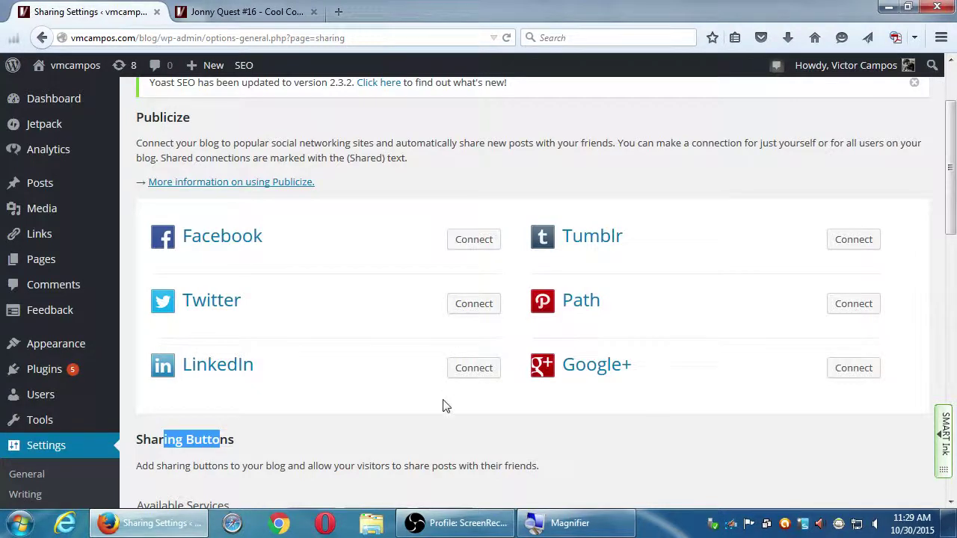
left_click(451, 443)
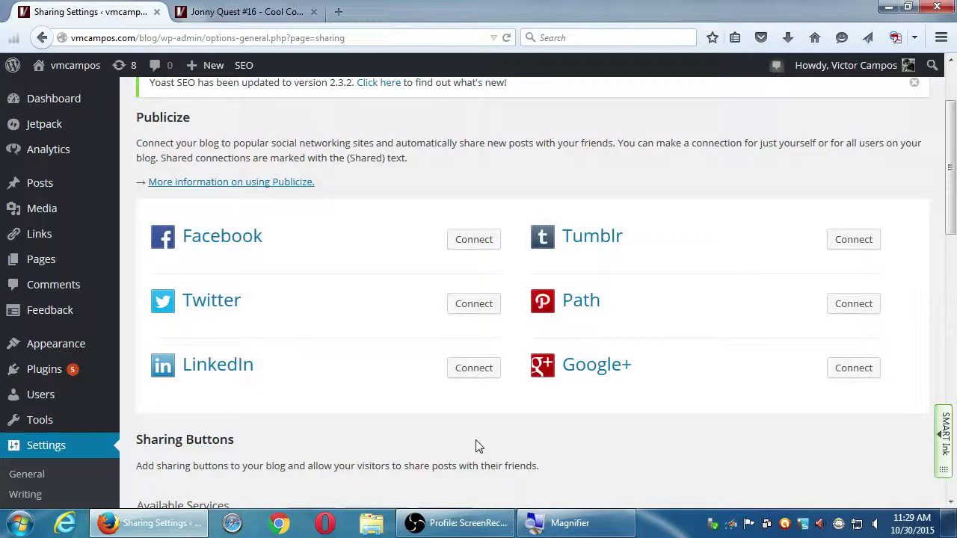
scroll(414, 352, "up", 3)
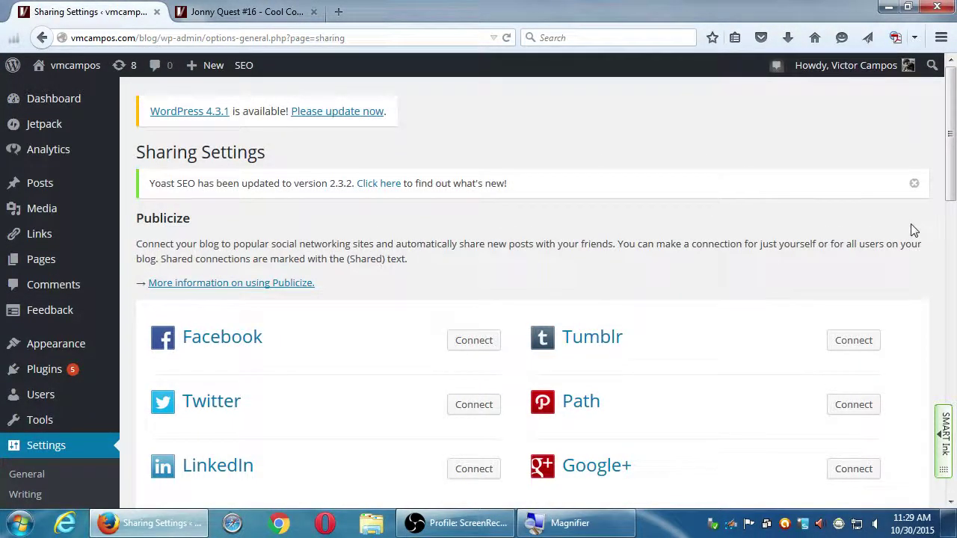
Step: Highlight the Publicize heading, review the Sharing Buttons services against it, and return to the start of Sharing Settings with the selection cleared
left_click_drag(947, 119, 952, 70)
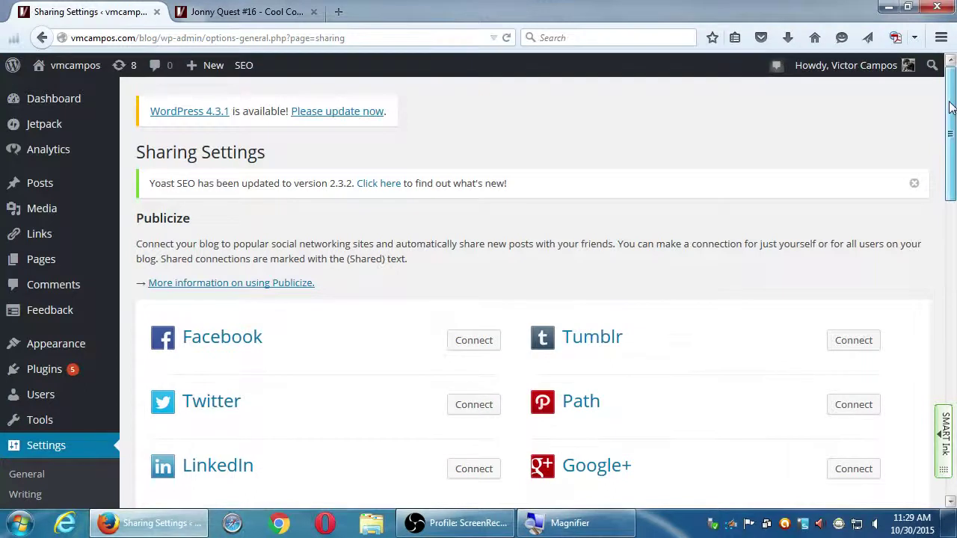
scroll(950, 107, "down", 2)
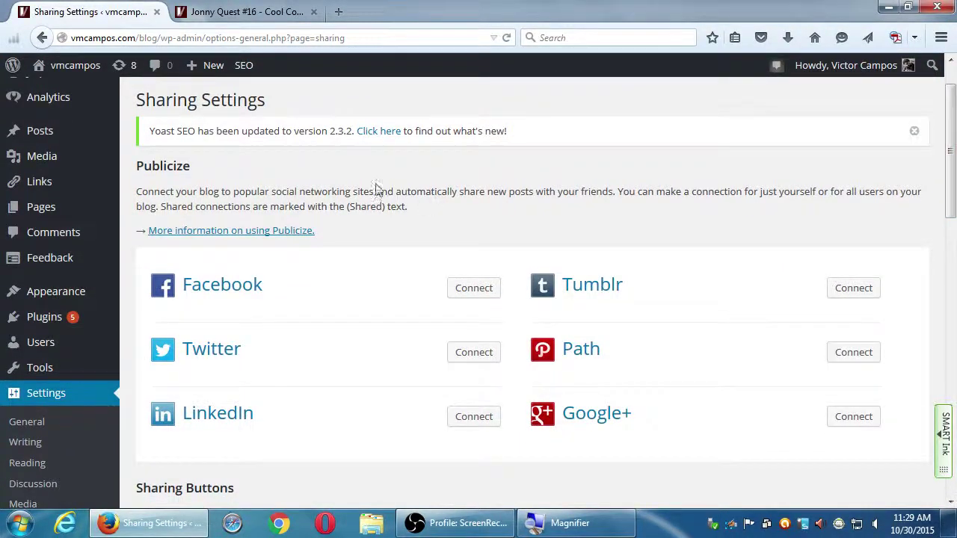
left_click_drag(137, 166, 185, 169)
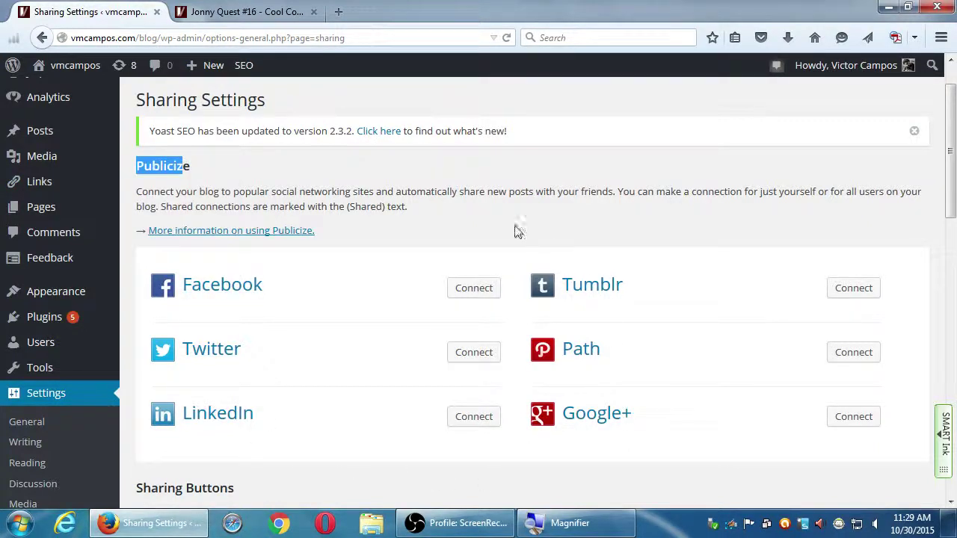
scroll(557, 334, "down", 5)
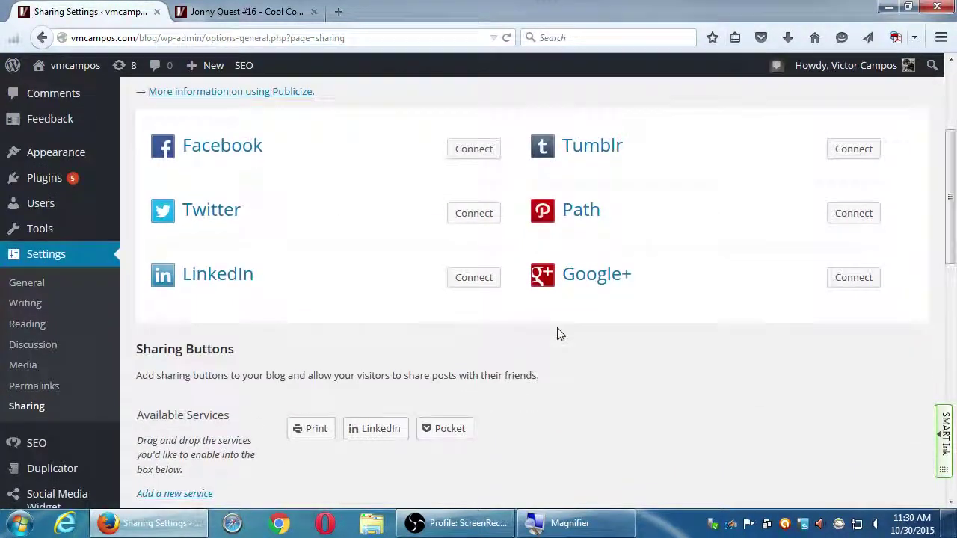
scroll(676, 288, "down", 1)
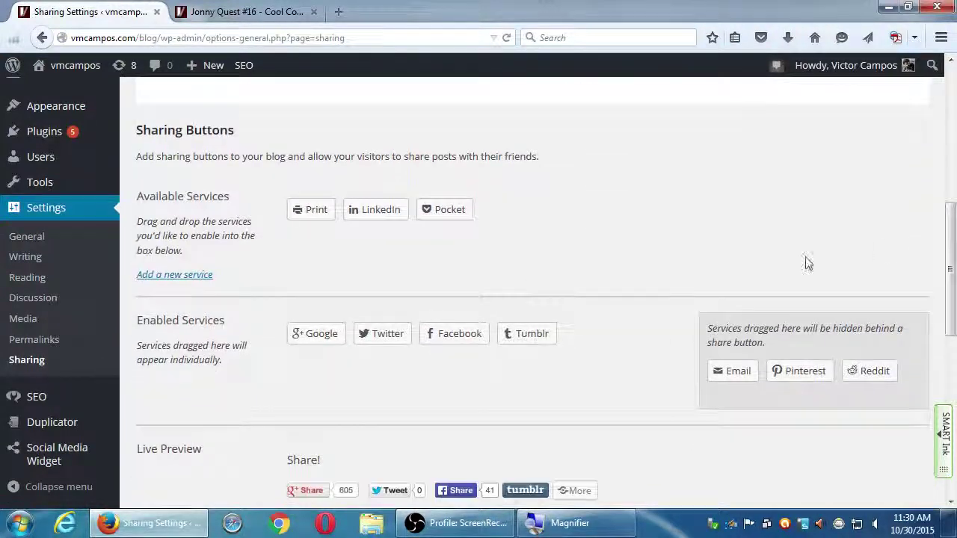
scroll(954, 234, "down", 1)
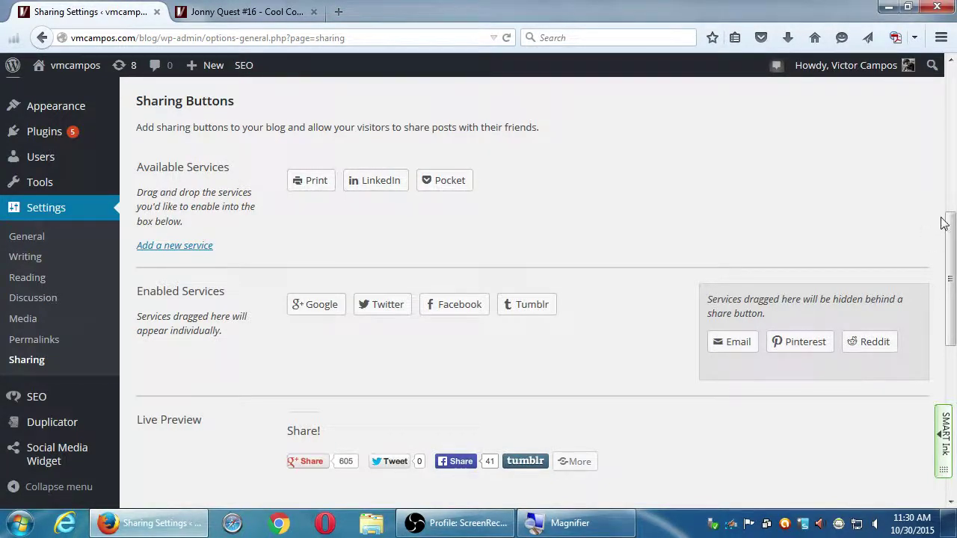
left_click(954, 81)
left_click(954, 80)
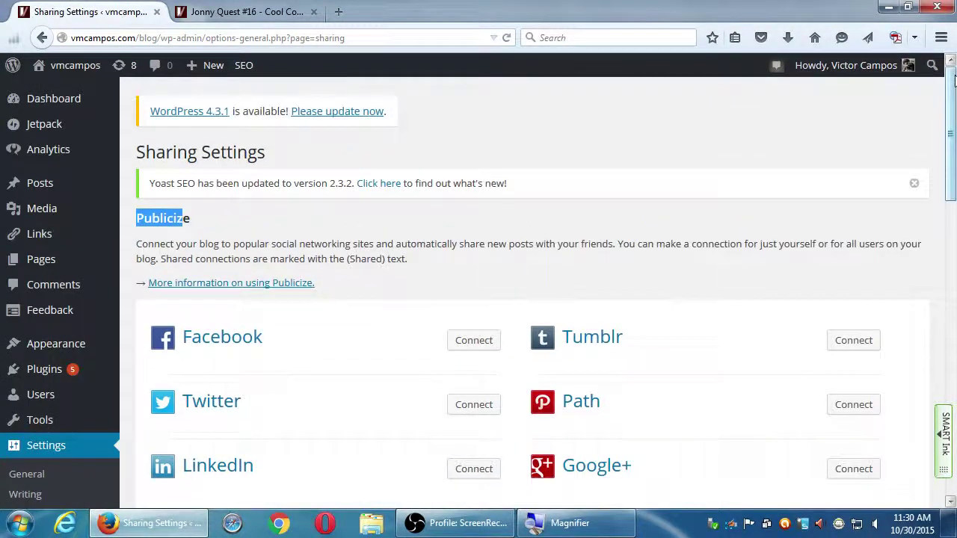
left_click(301, 65)
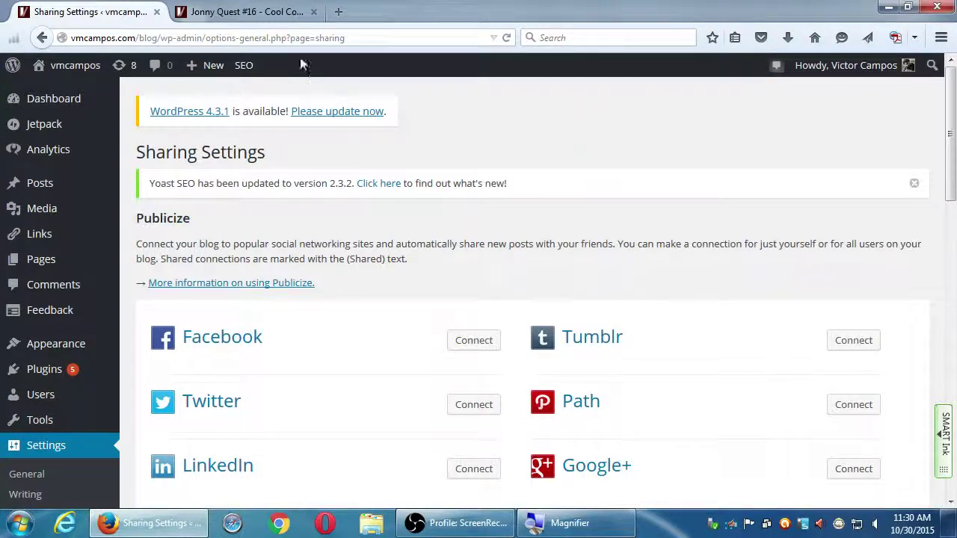
Step: Load socialmediaexaminer.com in place of the Jonny Quest #16 post and show the whole page
left_click(264, 23)
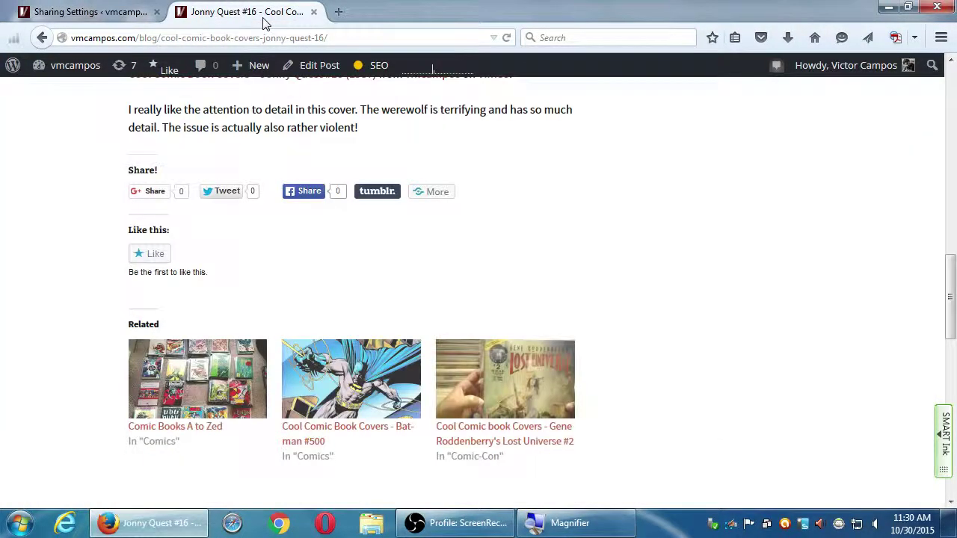
left_click(309, 39)
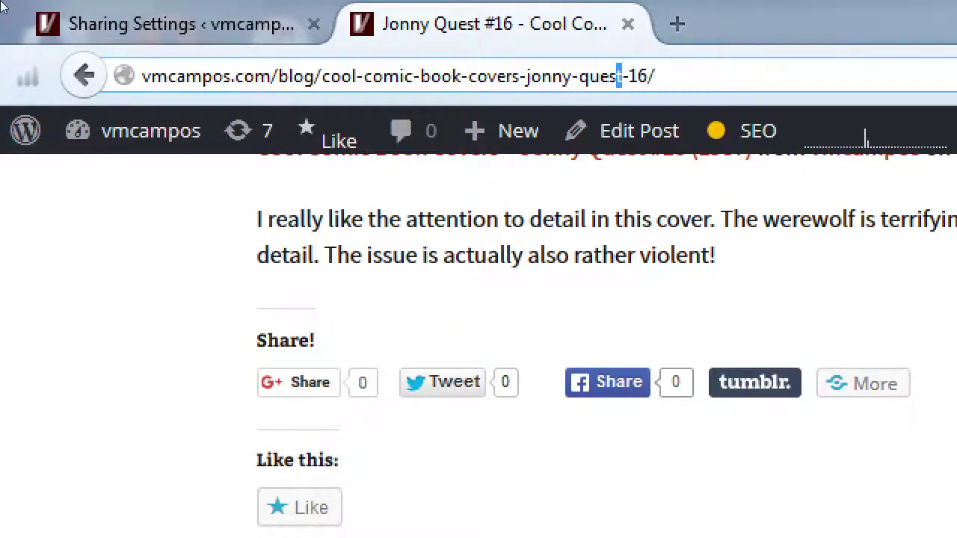
key("ctrl+a")
type("soci")
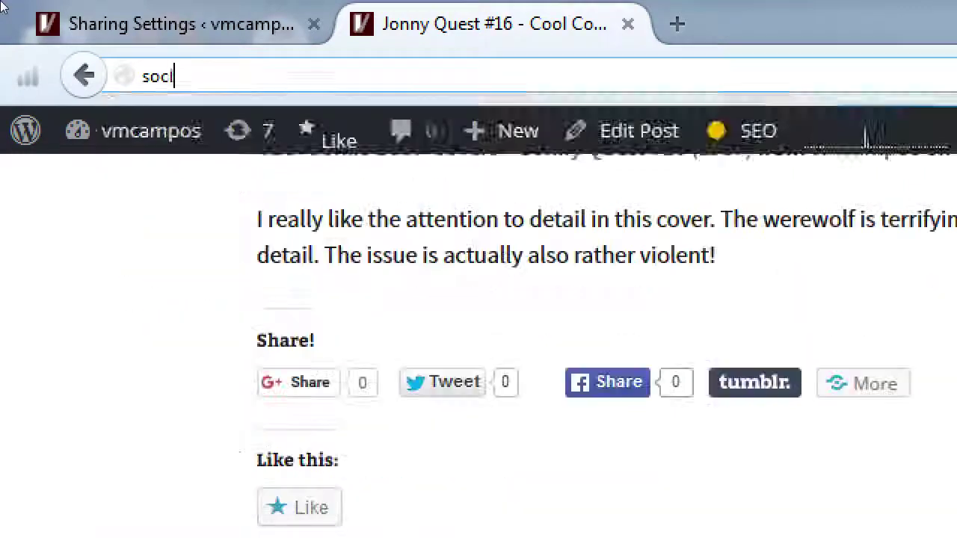
type("almediaexaminer")
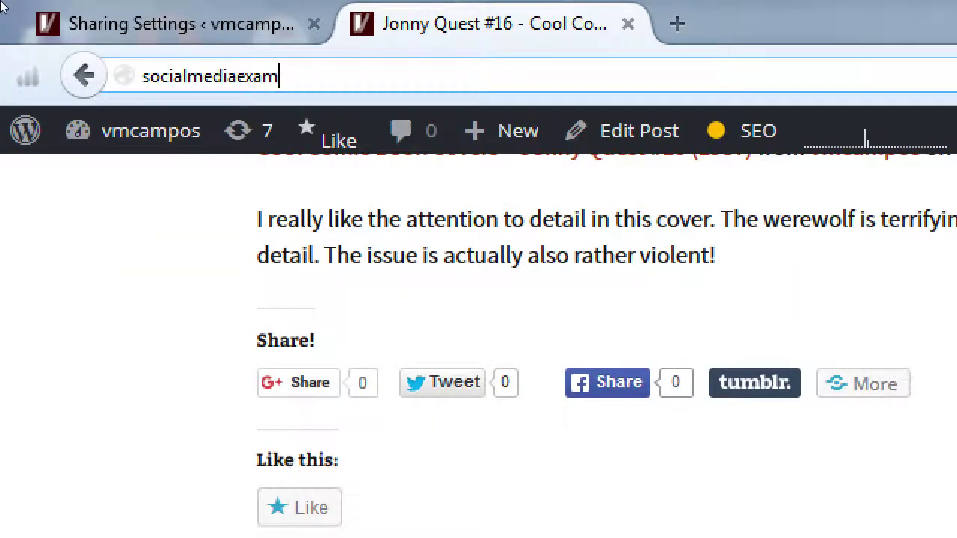
type(".com")
key("Return")
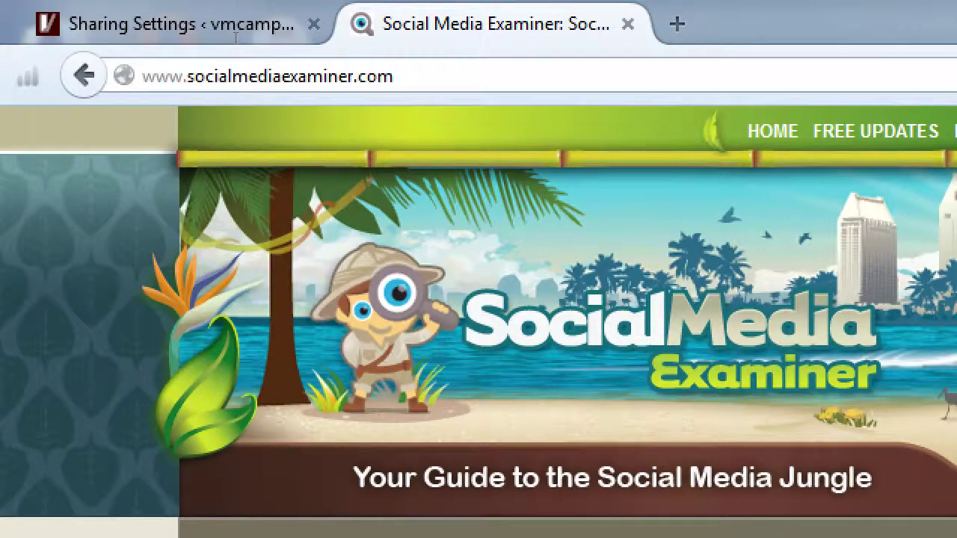
key("super+minus")
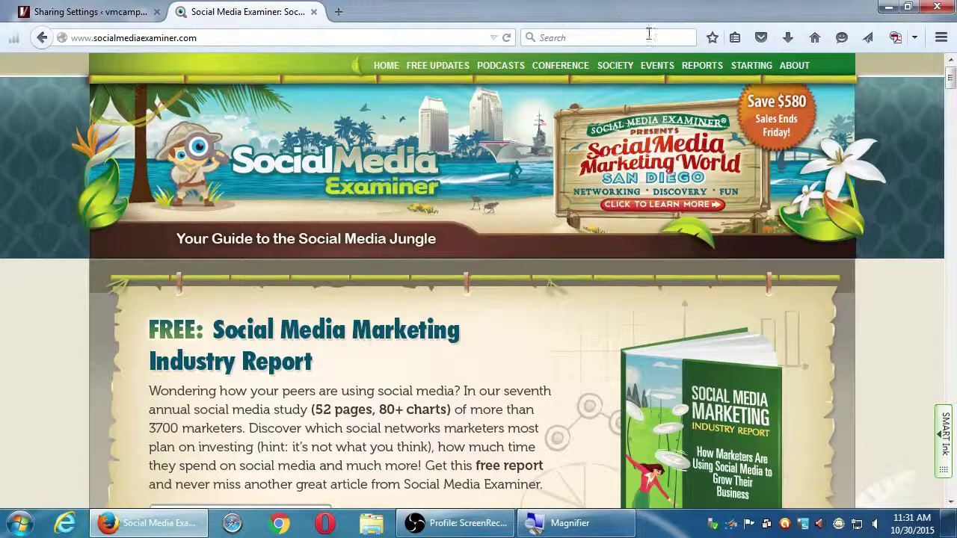
Step: Dismiss the free industry report pop-up and open the Social Media Marketing World page from the header banner
key("super+plus")
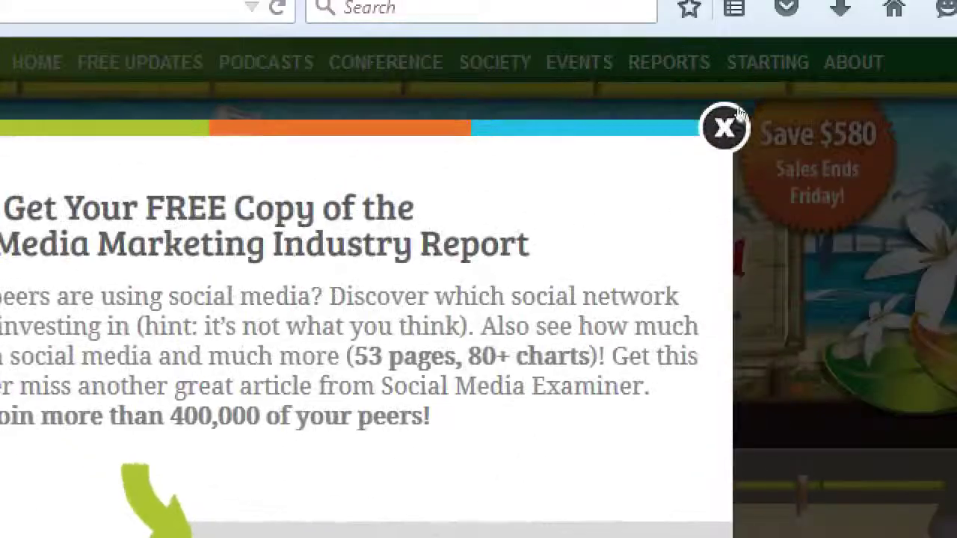
left_click(729, 116)
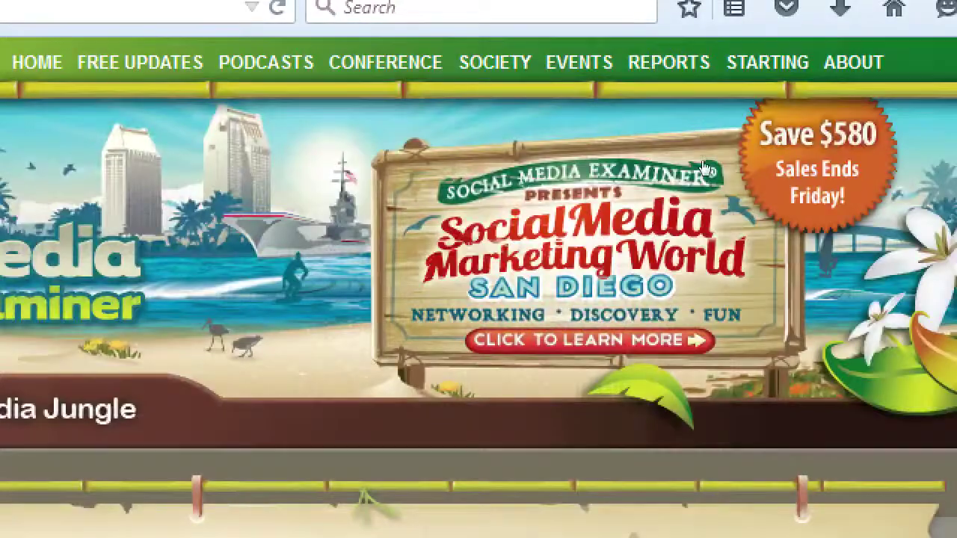
key("super+minus")
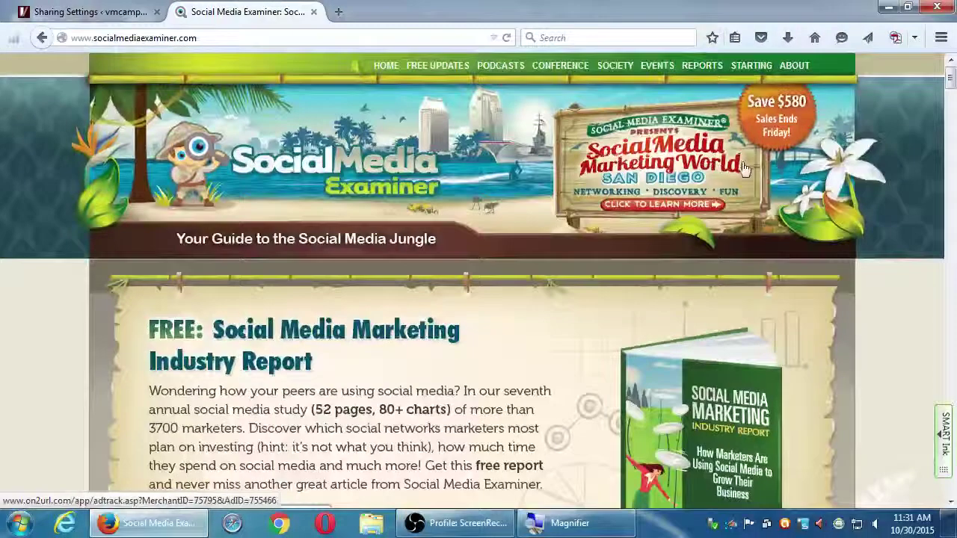
left_click(663, 183)
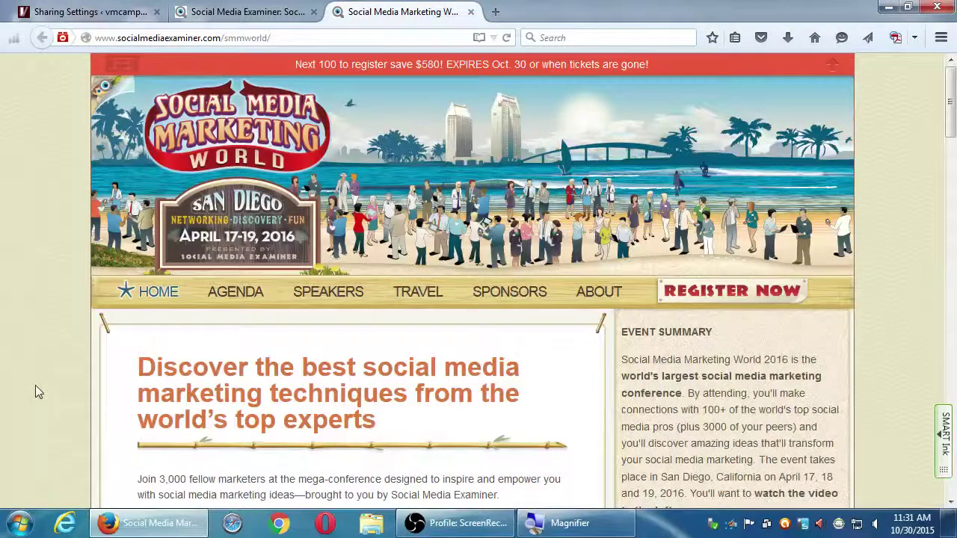
Step: Look through the Social Media Marketing World page's presenters and event details, and open the conference registration page
scroll(104, 329, "down", 10)
scroll(105, 326, "down", 15)
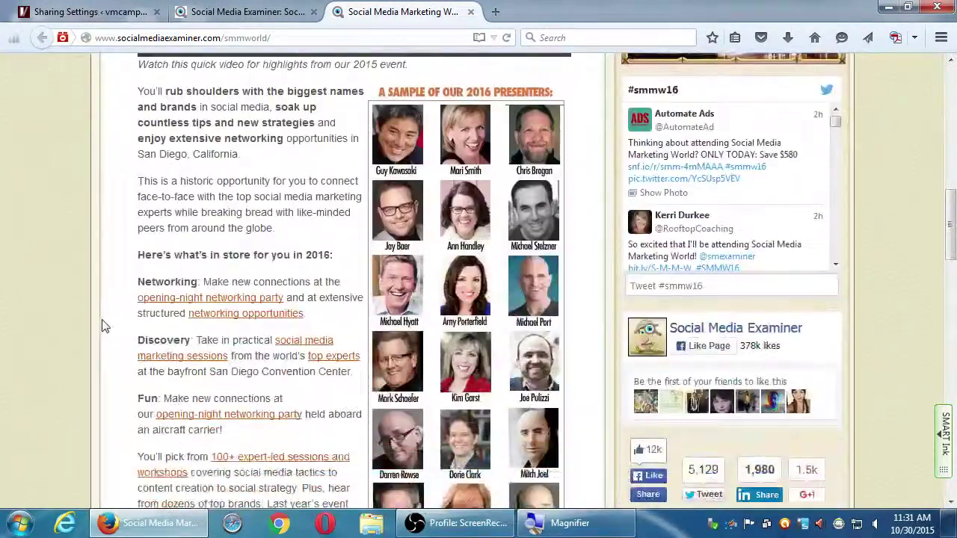
scroll(107, 317, "down", 10)
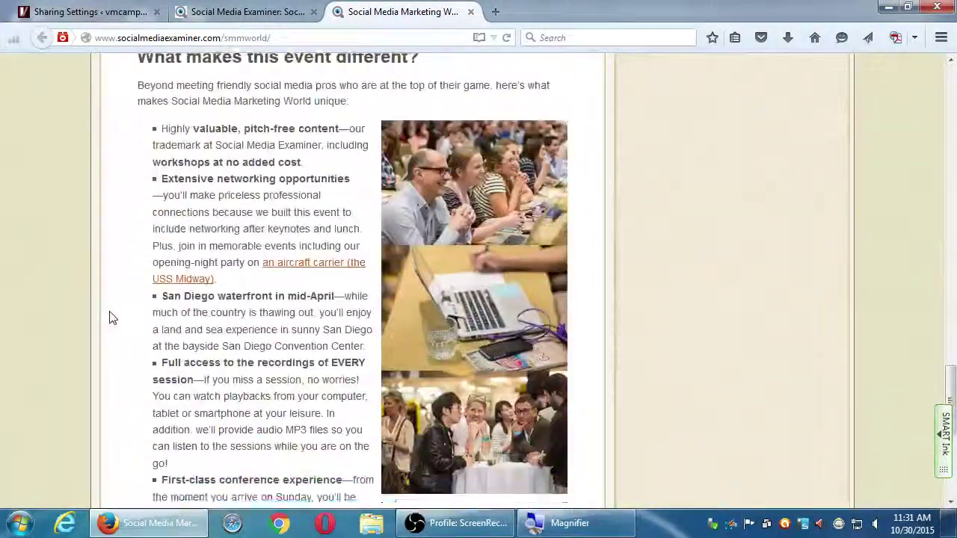
left_click(277, 314)
Step: Find the pricing section on the registration page and highlight the limited-time sale price
scroll(273, 297, "down", 4)
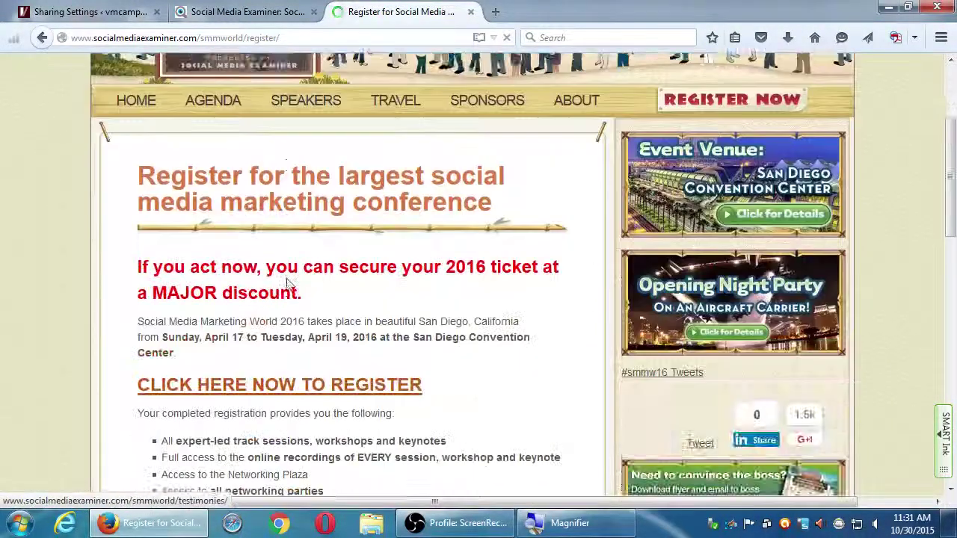
scroll(82, 258, "down", 5)
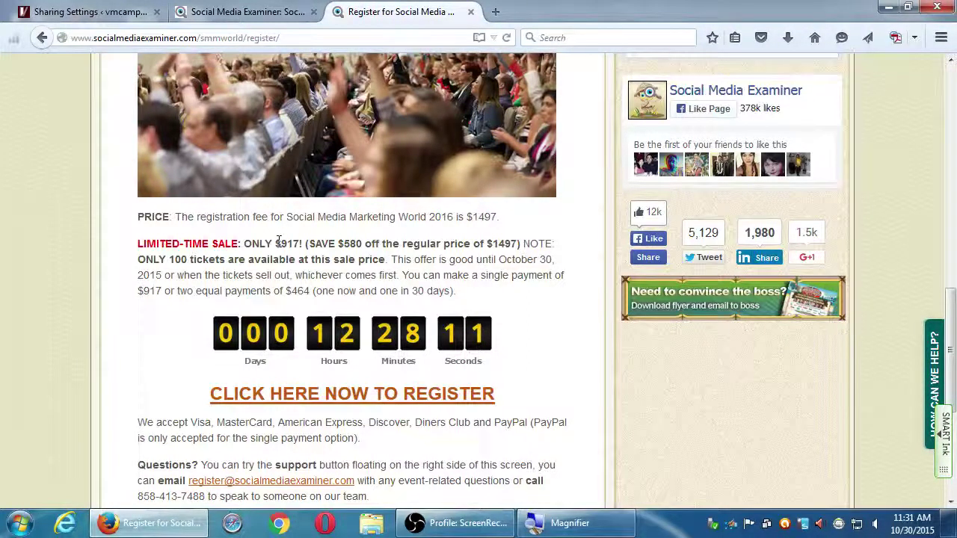
left_click_drag(276, 244, 293, 244)
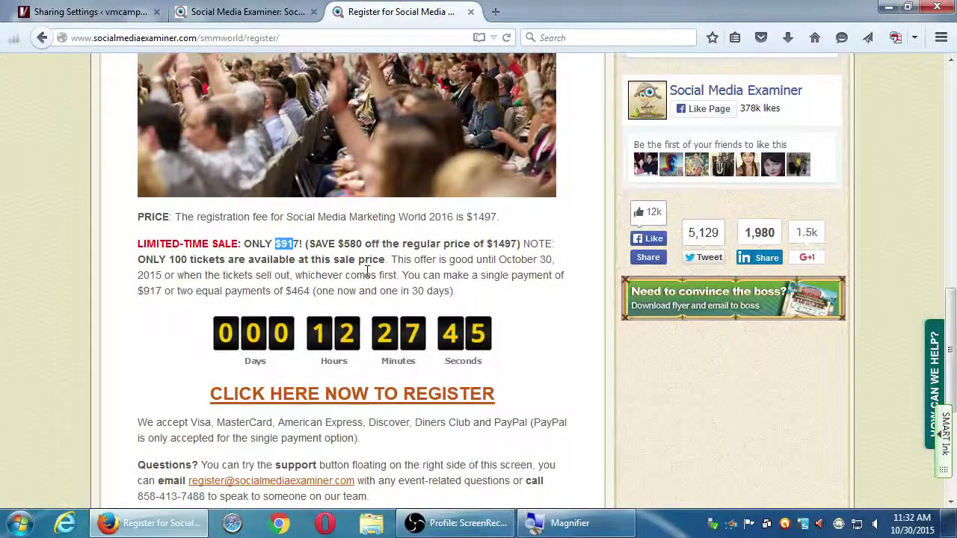
Step: Go back to the list of what registration includes, highlight the networking parties item, and clear the selection
scroll(148, 331, "down", 2)
scroll(124, 314, "down", 3)
scroll(123, 312, "up", 15)
scroll(125, 312, "down", 2)
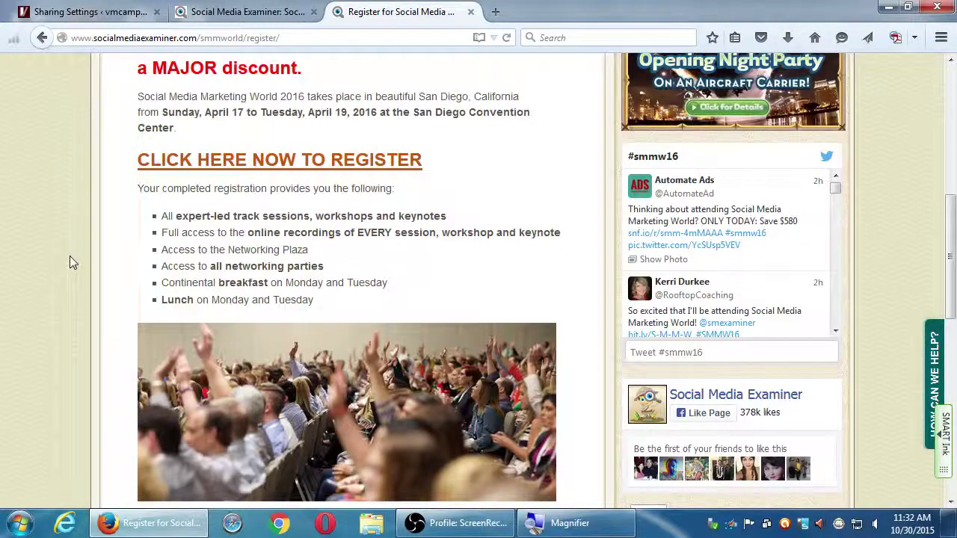
left_click_drag(215, 268, 273, 271)
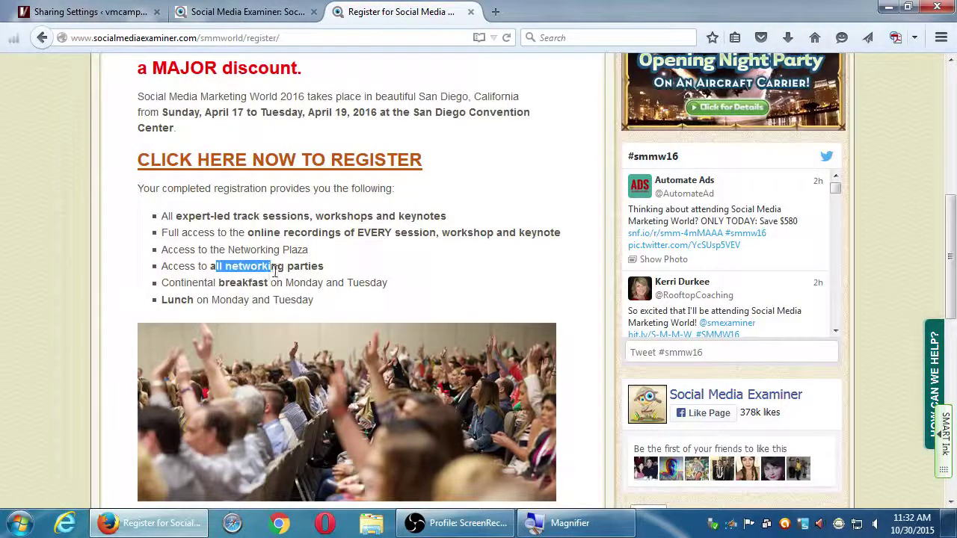
left_click(341, 280)
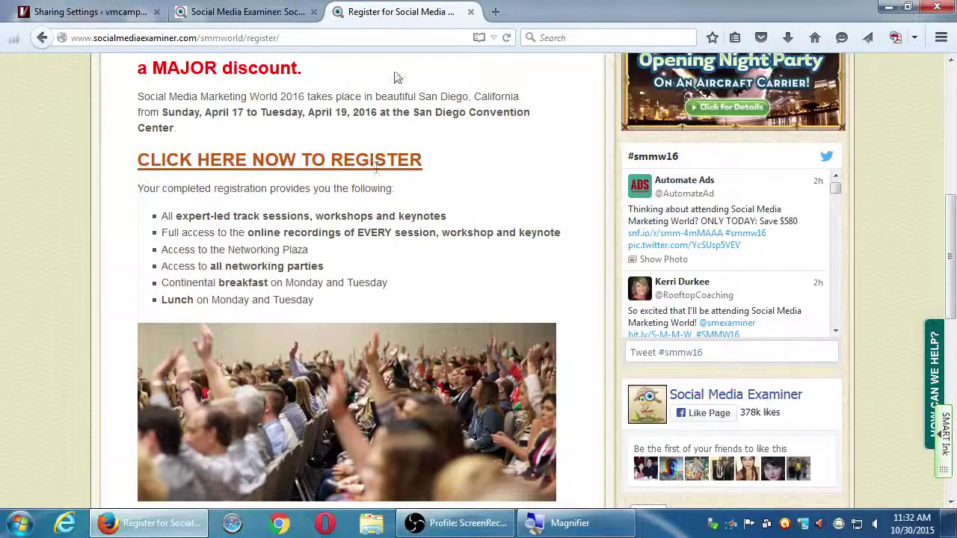
Step: Recheck the registration price, highlight the continental breakfast item in the list of inclusions, and clear the selection
scroll(257, 160, "down", 4)
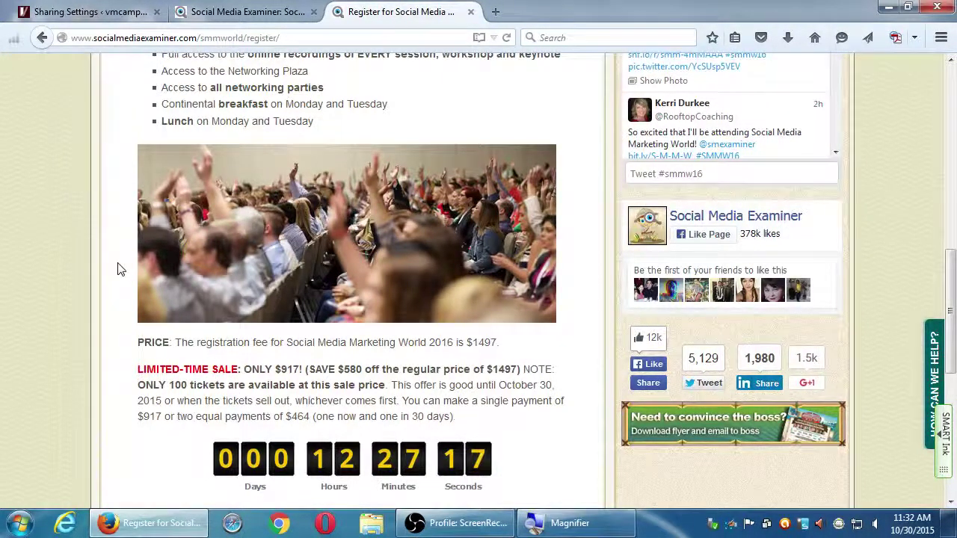
scroll(117, 269, "up", 2)
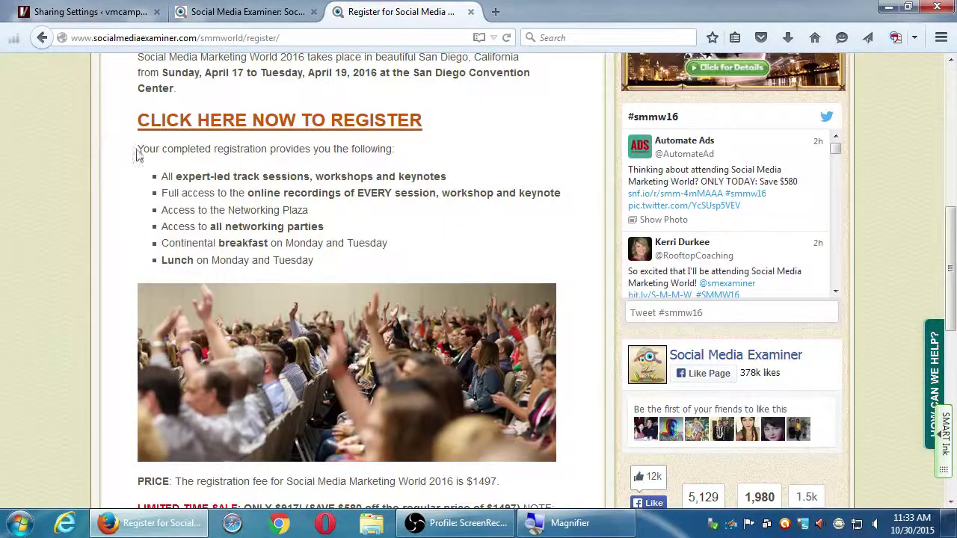
left_click_drag(210, 247, 378, 255)
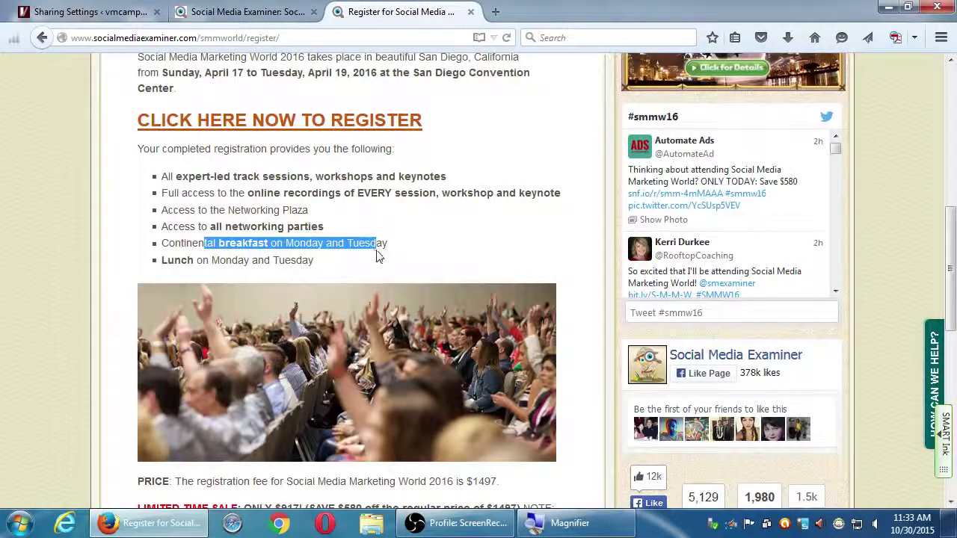
left_click(110, 144)
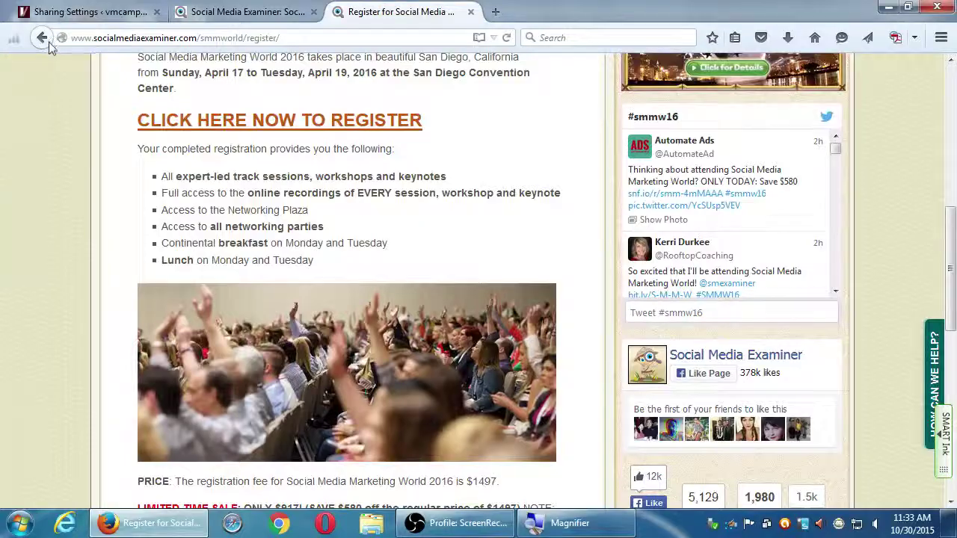
Step: Return to the Social Media Examiner home page and look past the free report sign-up form to the latest article
left_click(231, 12)
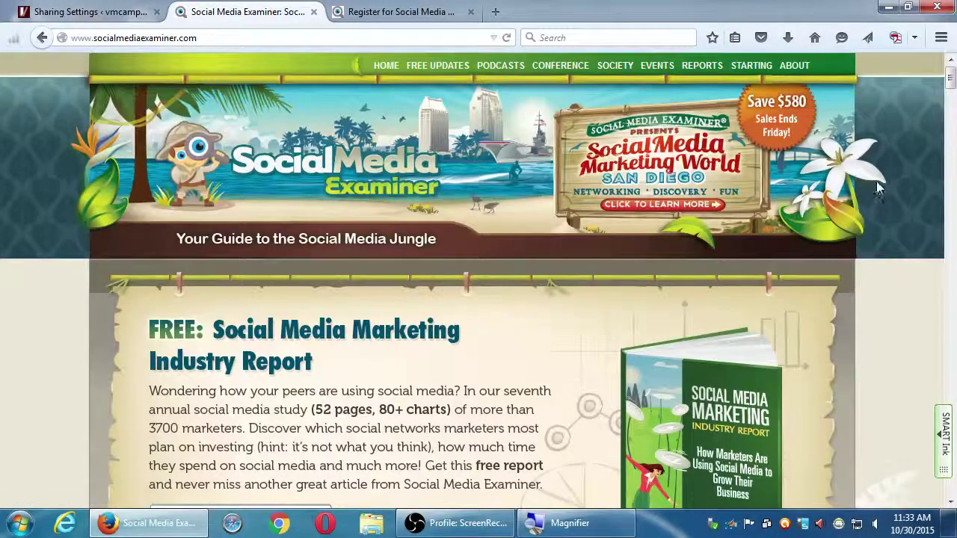
scroll(871, 329, "down", 2)
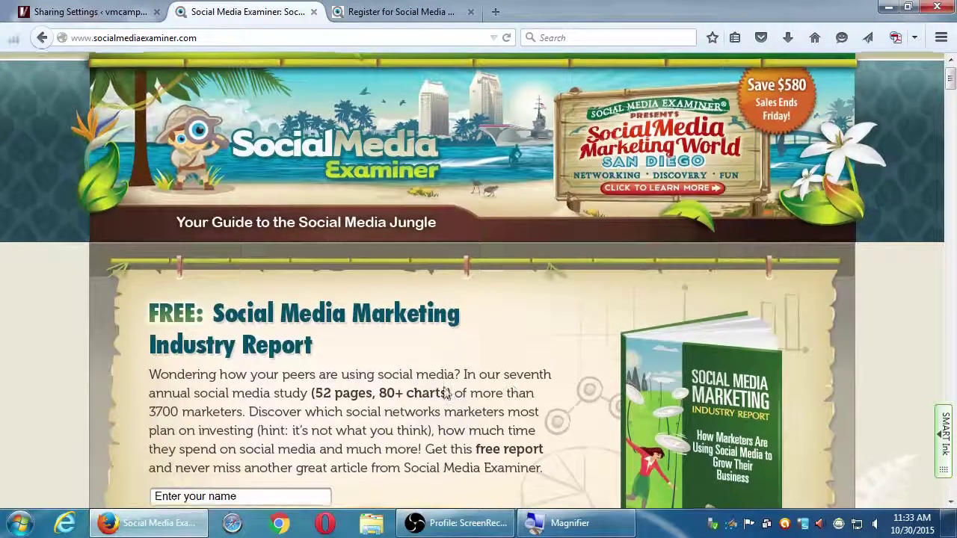
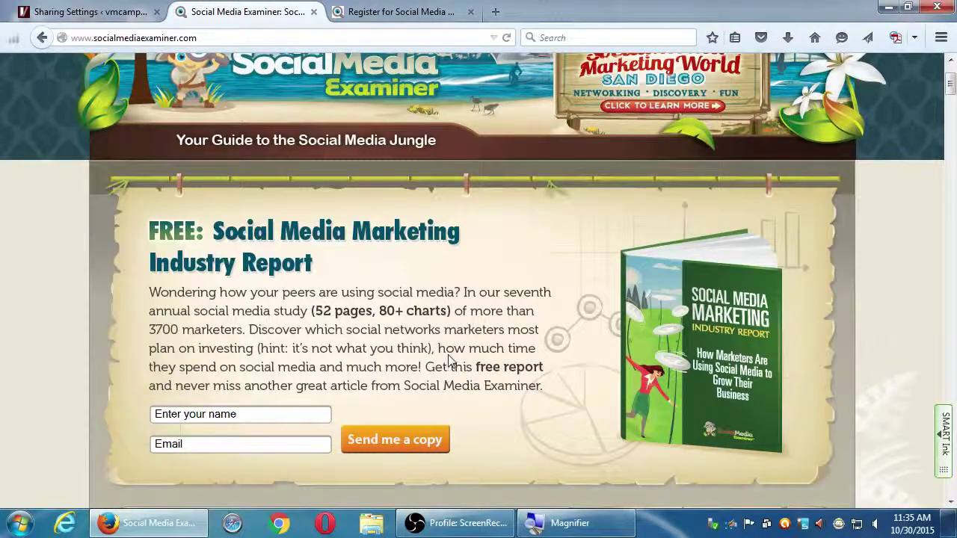
scroll(145, 213, "down", 3)
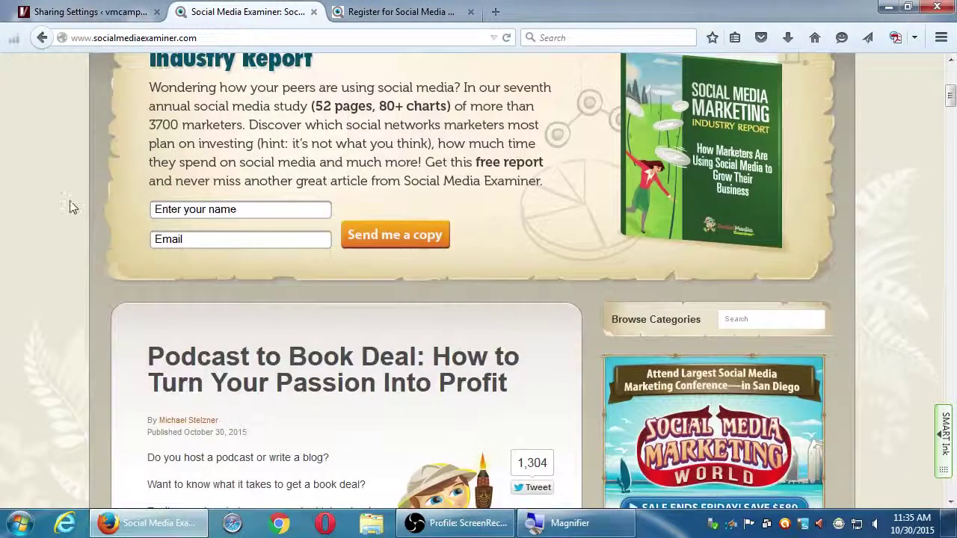
scroll(72, 192, "down", 1)
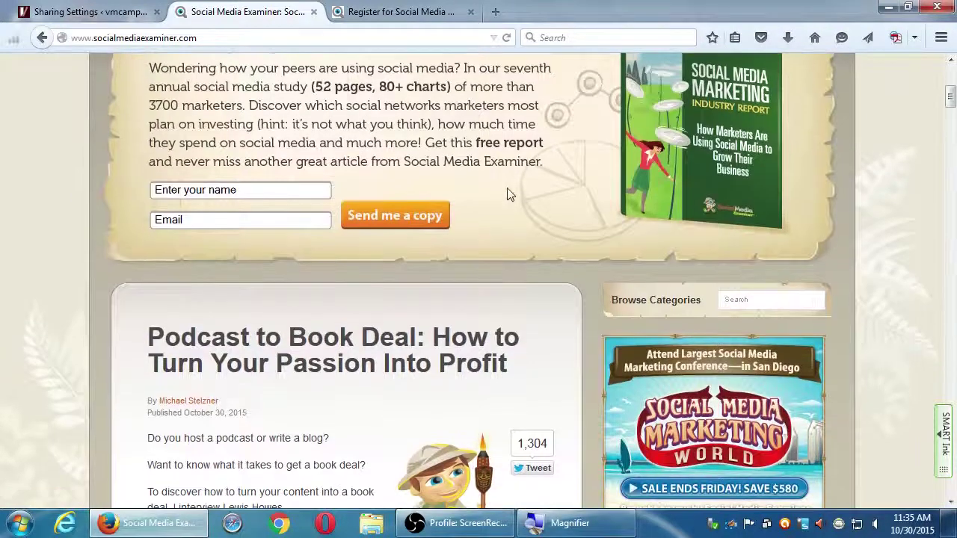
Step: Look over the home page's header, the latest podcast article with its tweet counter, and the social follow buttons beside it
scroll(89, 175, "up", 4)
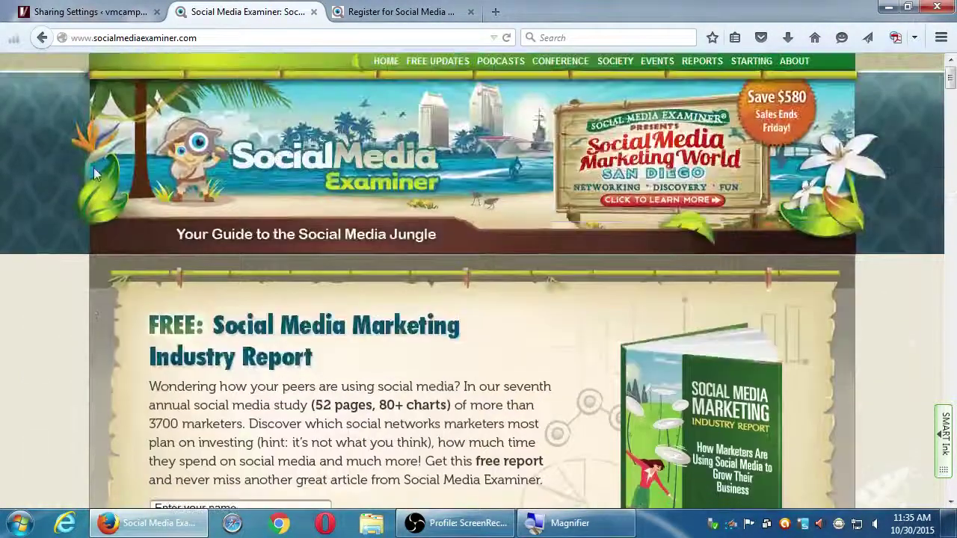
scroll(91, 163, "down", 3)
scroll(90, 161, "up", 3)
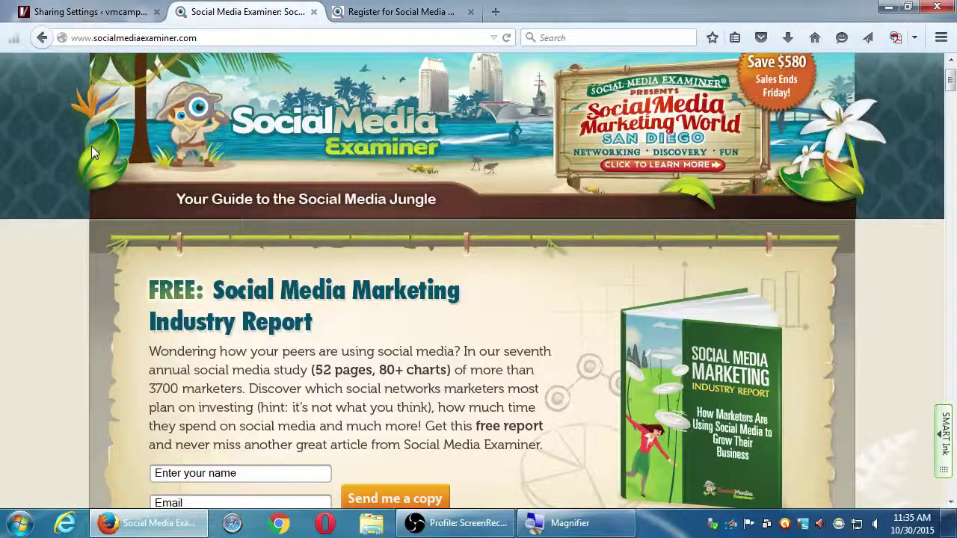
scroll(28, 145, "down", 4)
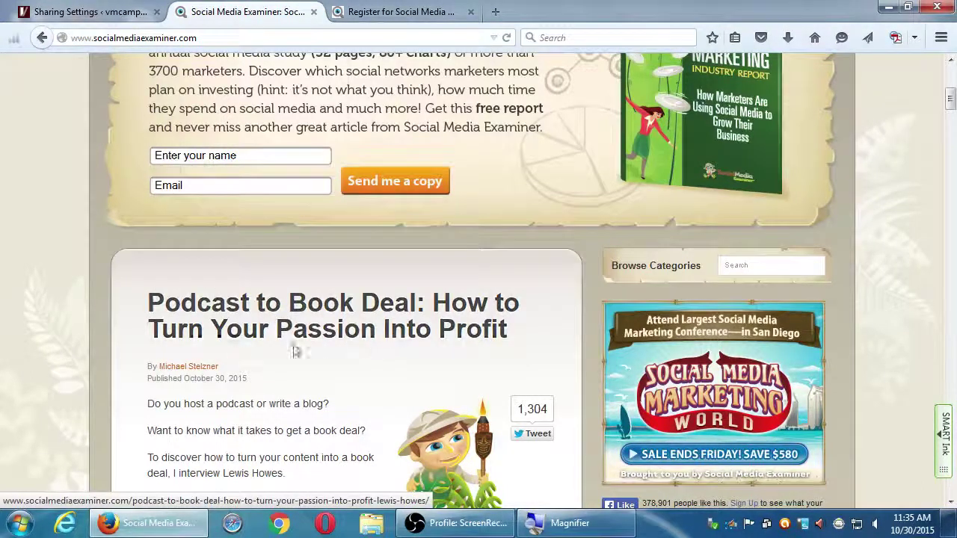
scroll(112, 336, "down", 1)
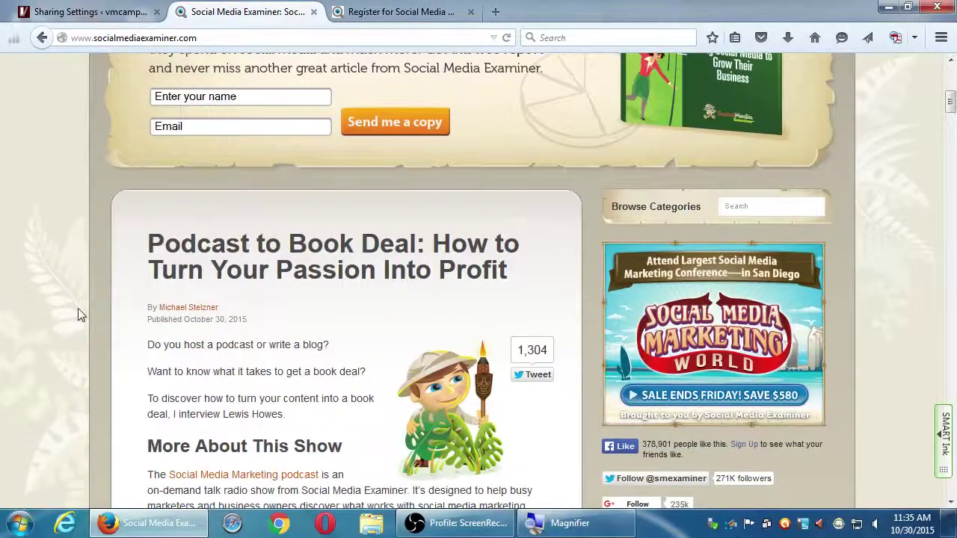
scroll(77, 306, "down", 1)
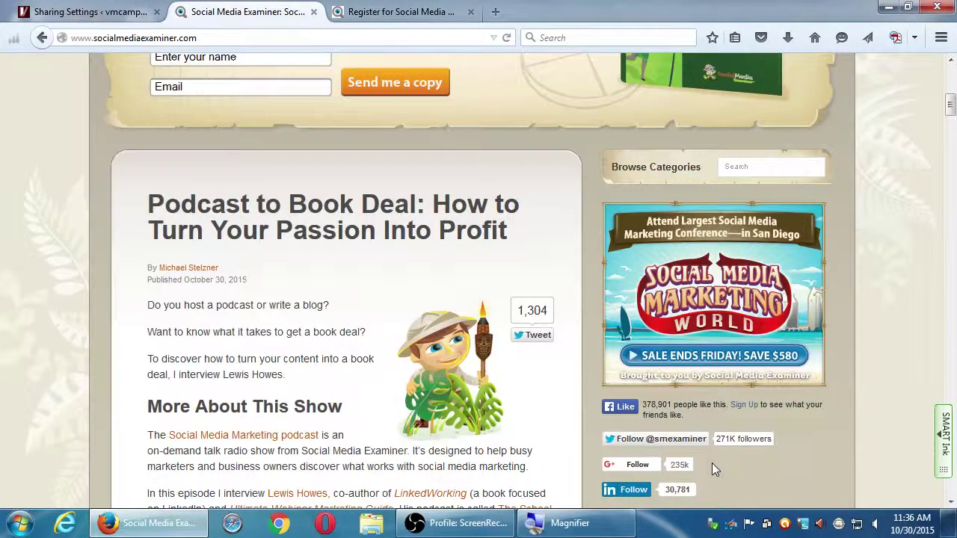
scroll(712, 465, "down", 4)
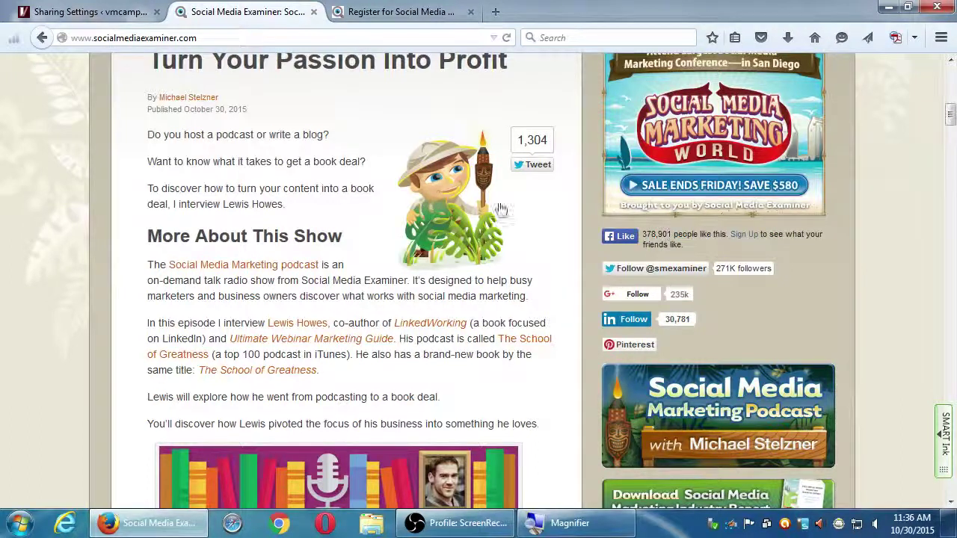
Step: Review the available and enabled sharing button services and live preview in the WordPress Sharing Settings, and return to the Social Media Examiner home page
left_click(94, 12)
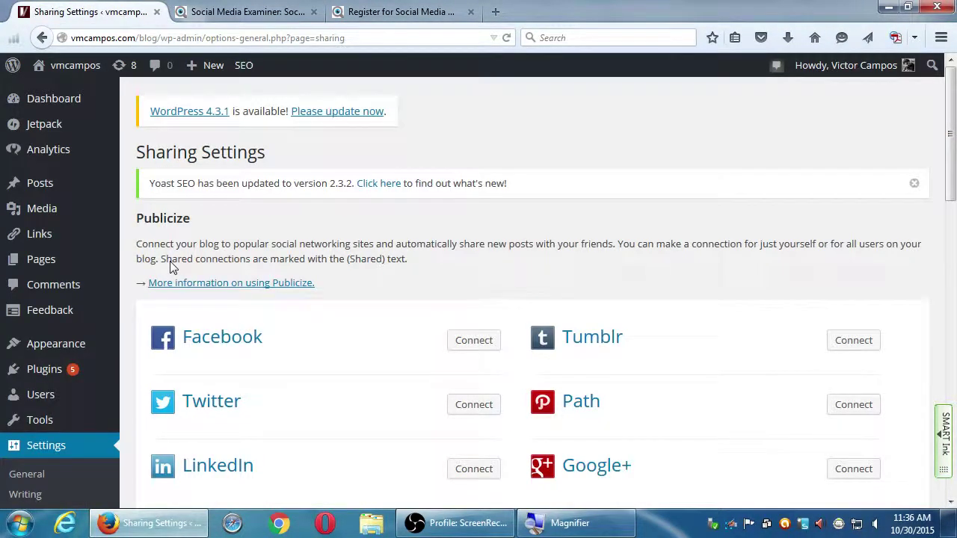
scroll(261, 243, "down", 10)
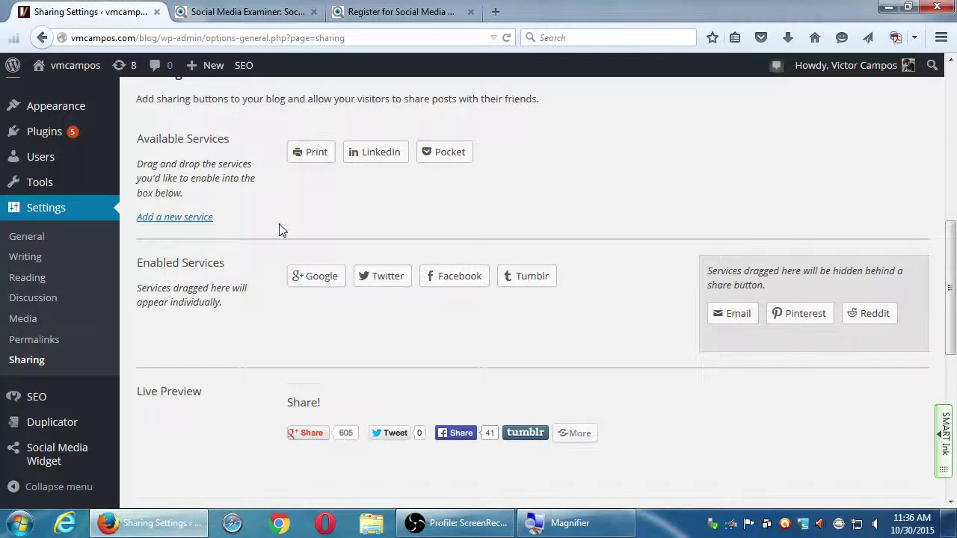
key("ctrl+Tab")
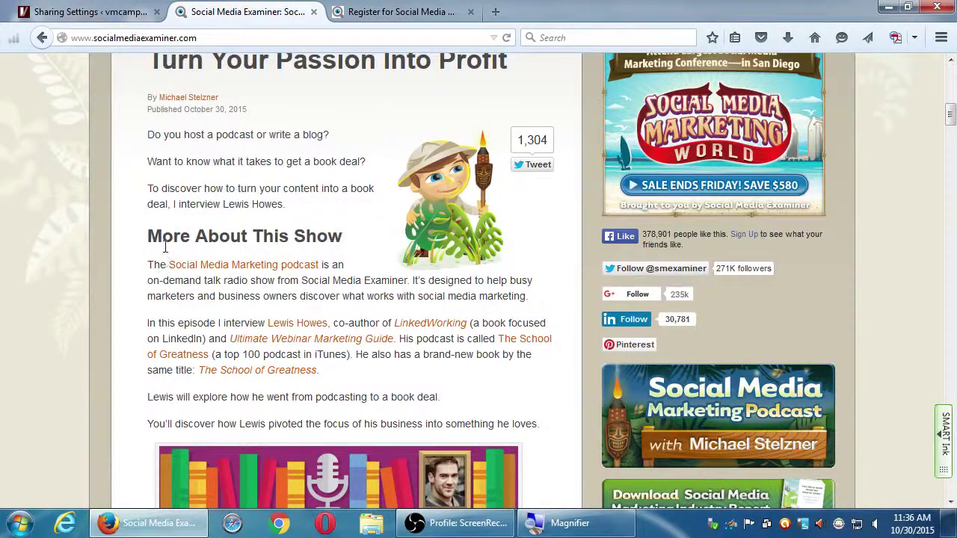
Step: Find the article "5 Ways to Create Infographics for Instagram" and open it in a new browser tab
scroll(156, 255, "down", 10)
scroll(103, 234, "down", 5)
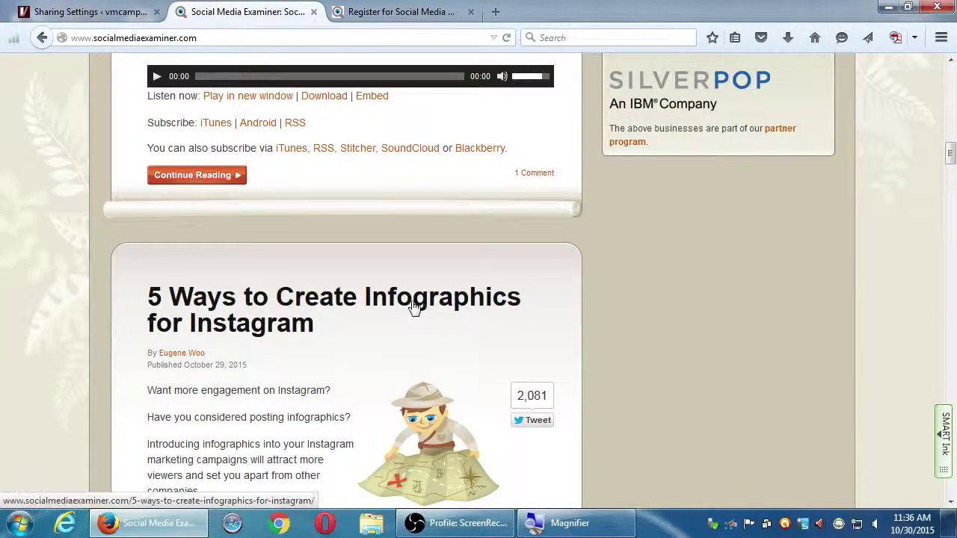
middle_click(262, 299)
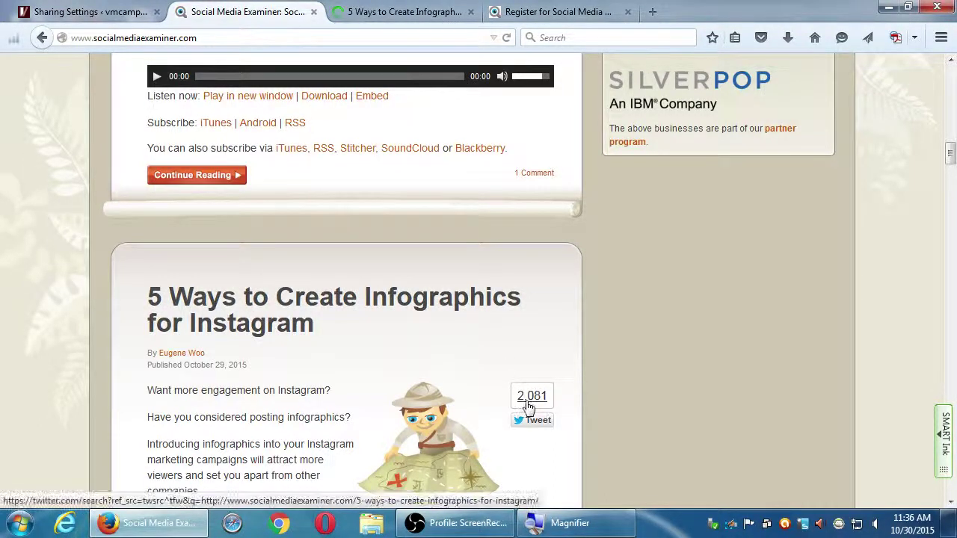
left_click(385, 15)
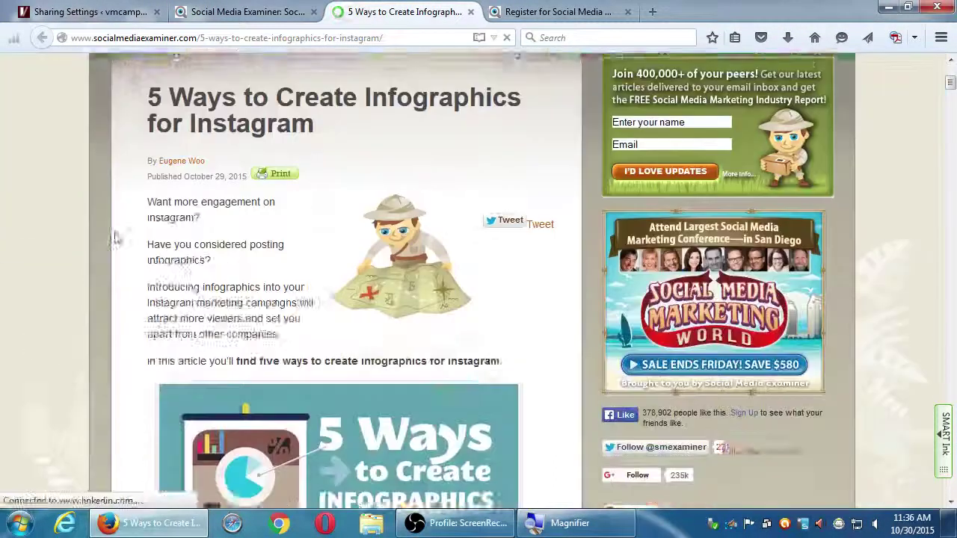
Step: Start looking through the infographics article and close the free Social Media Marketing Industry Report sign-up pop-up
scroll(120, 228, "down", 3)
scroll(128, 220, "down", 2)
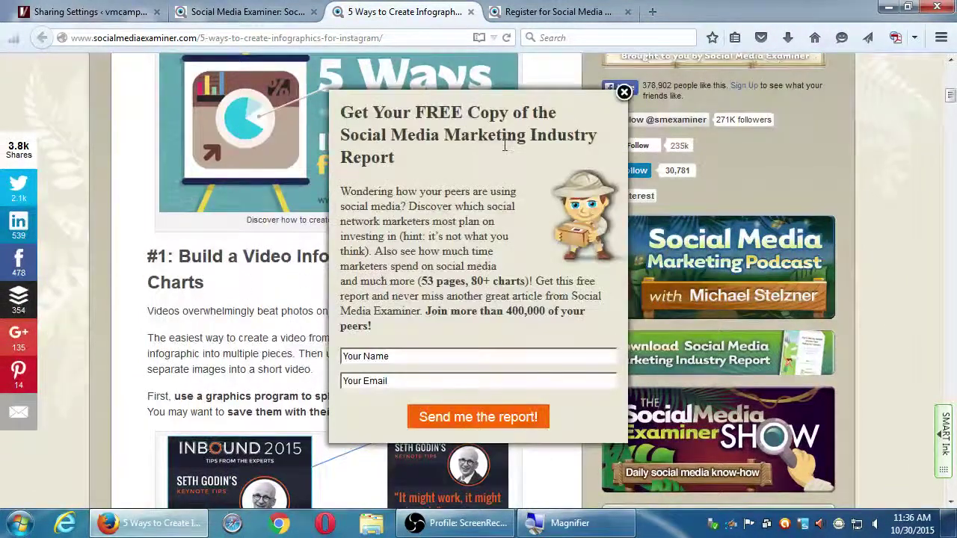
left_click(623, 93)
scroll(377, 338, "down", 2)
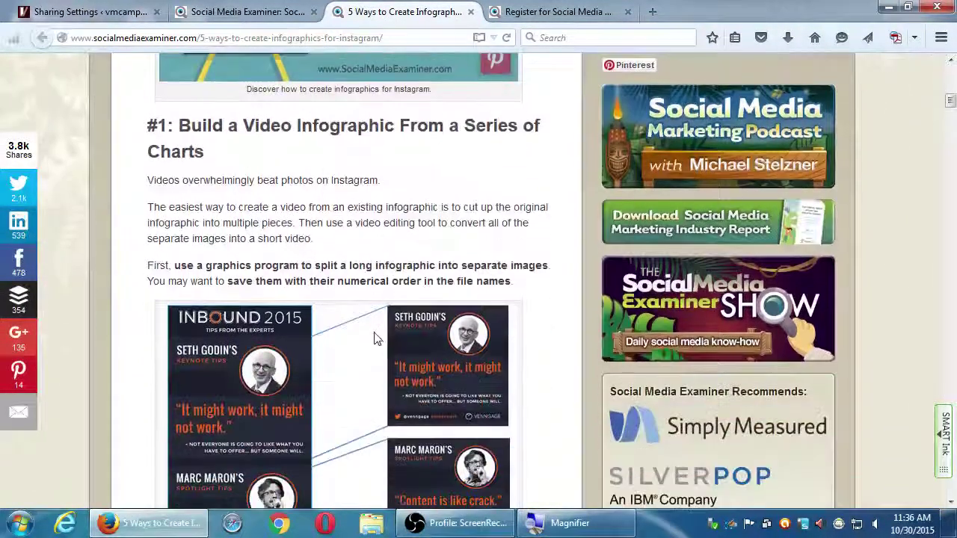
Step: Look through the article's sections on building a video infographic and adapting a simple chart, alongside the floating share buttons
scroll(126, 333, "down", 6)
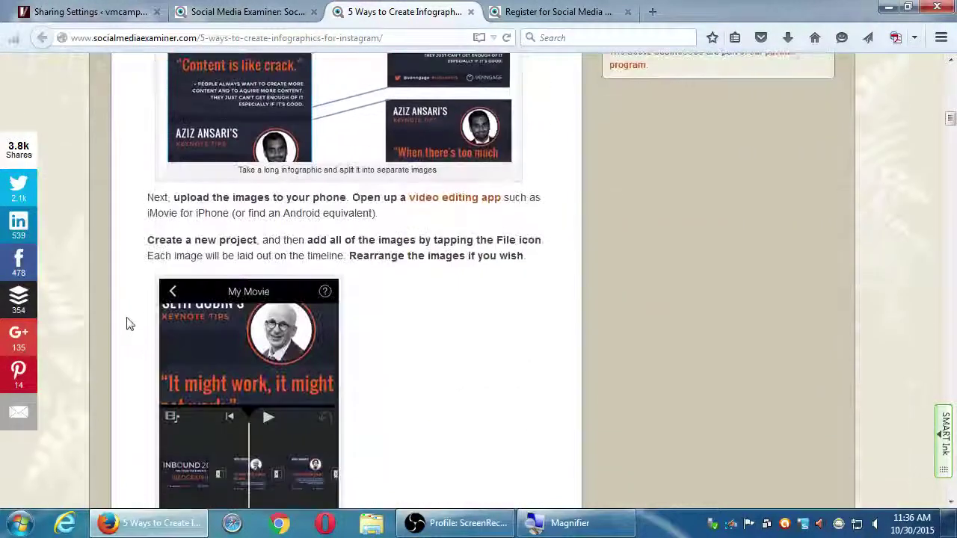
scroll(128, 324, "down", 10)
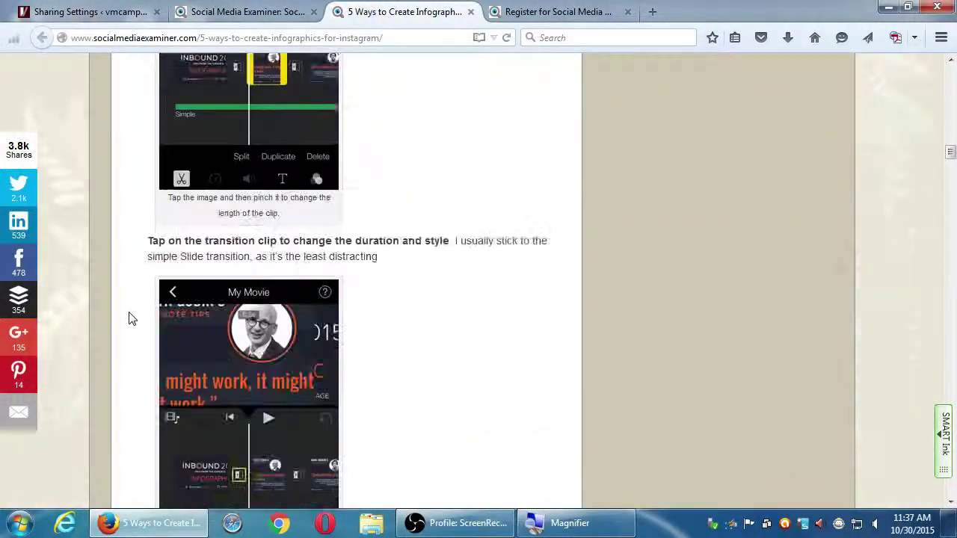
scroll(129, 319, "down", 9)
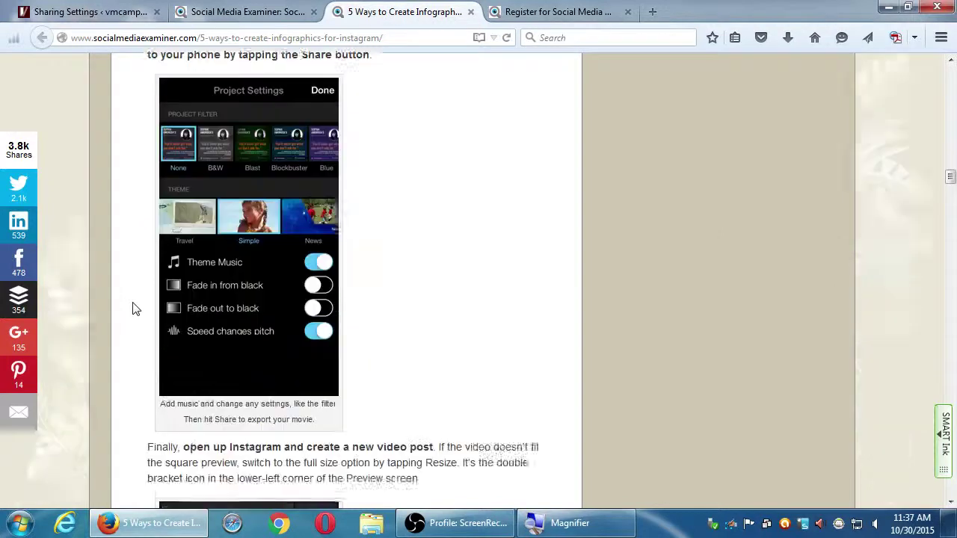
scroll(135, 309, "down", 10)
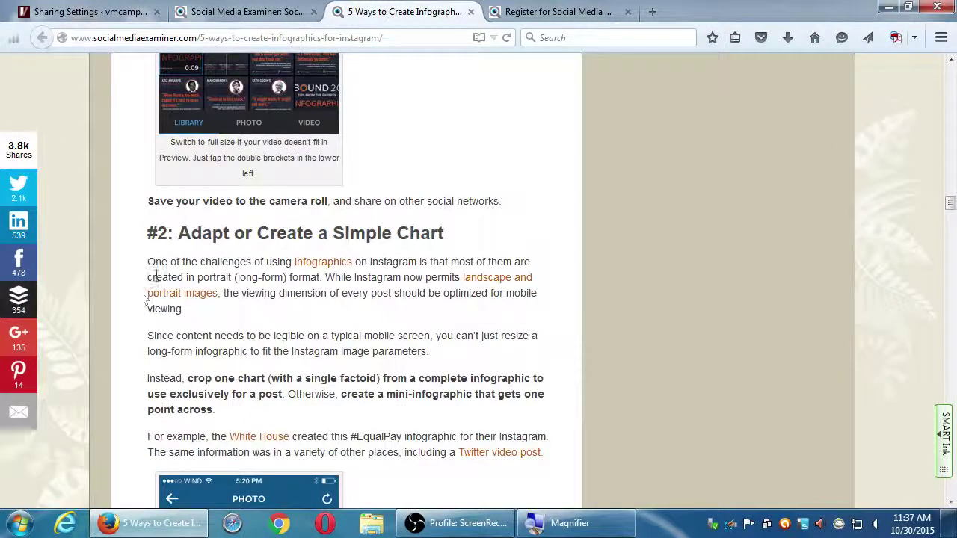
scroll(156, 277, "down", 6)
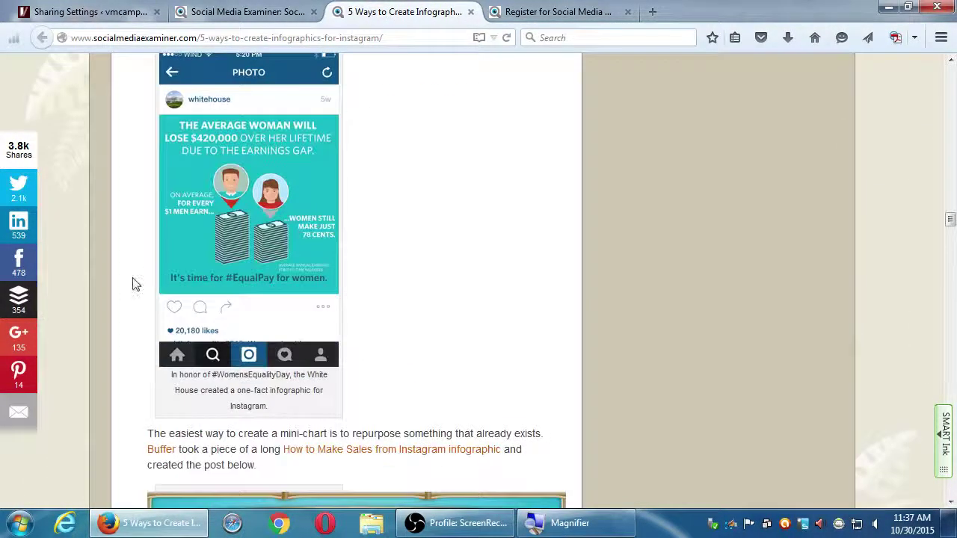
scroll(136, 284, "down", 6)
scroll(147, 286, "down", 1)
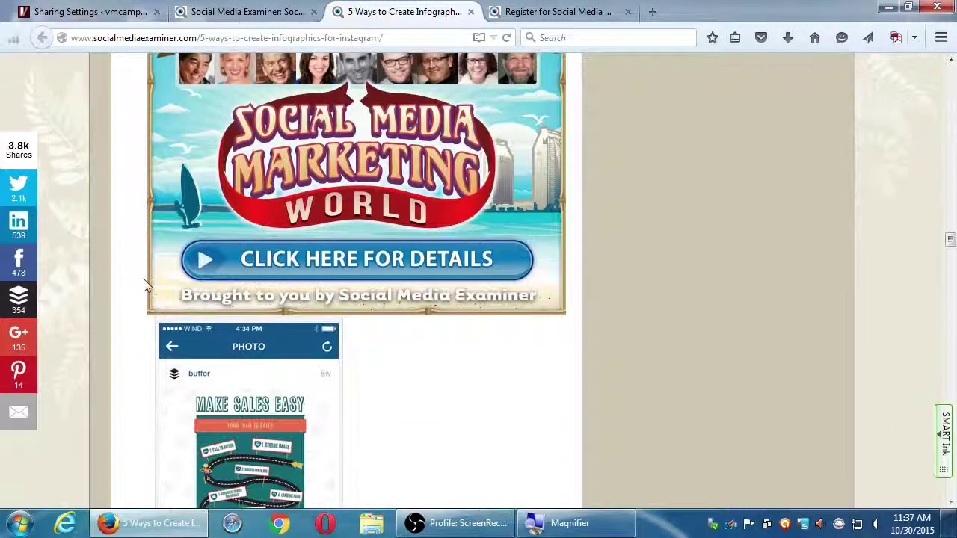
scroll(146, 285, "down", 6)
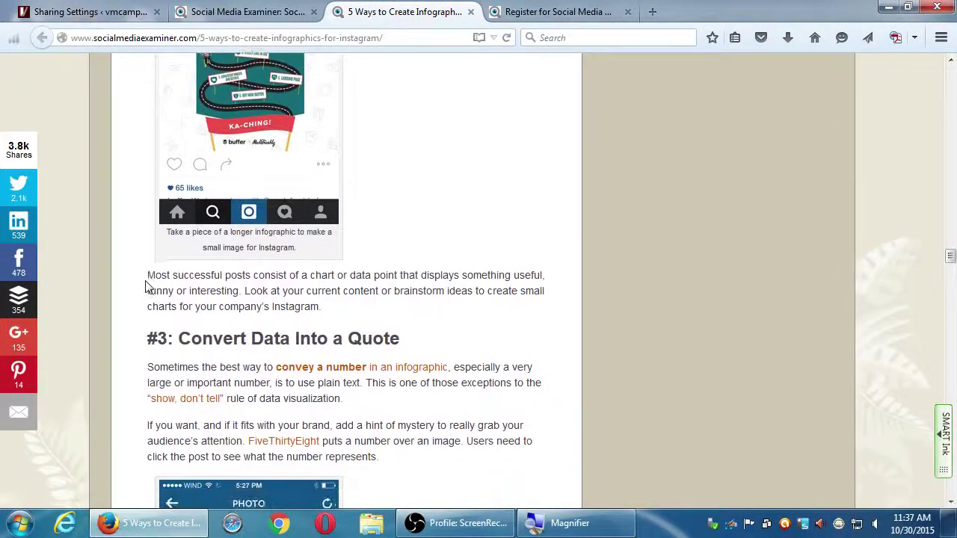
Step: Examine the "Convert Data Into a Quote" section and its Instagram examples from FiveThirtyEight and Vizified
scroll(146, 284, "down", 4)
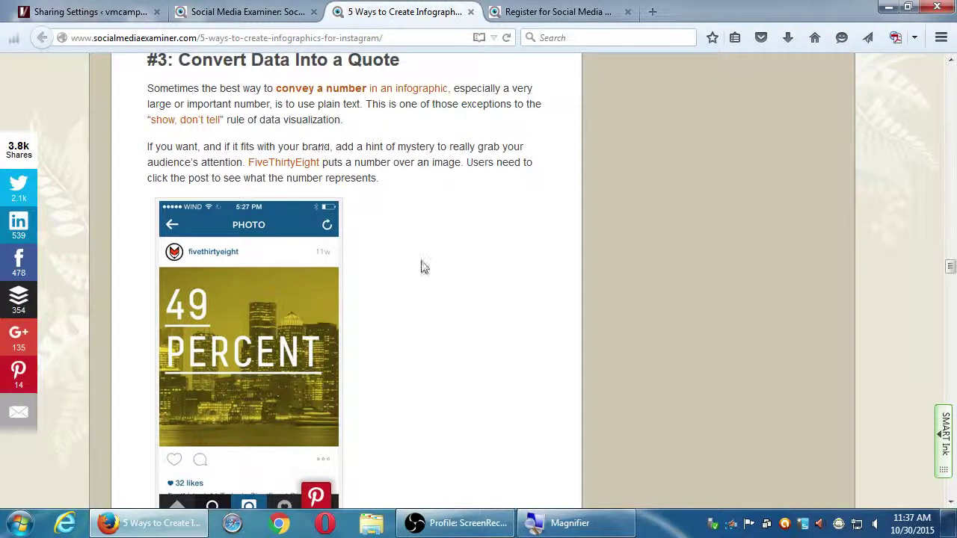
scroll(421, 267, "down", 2)
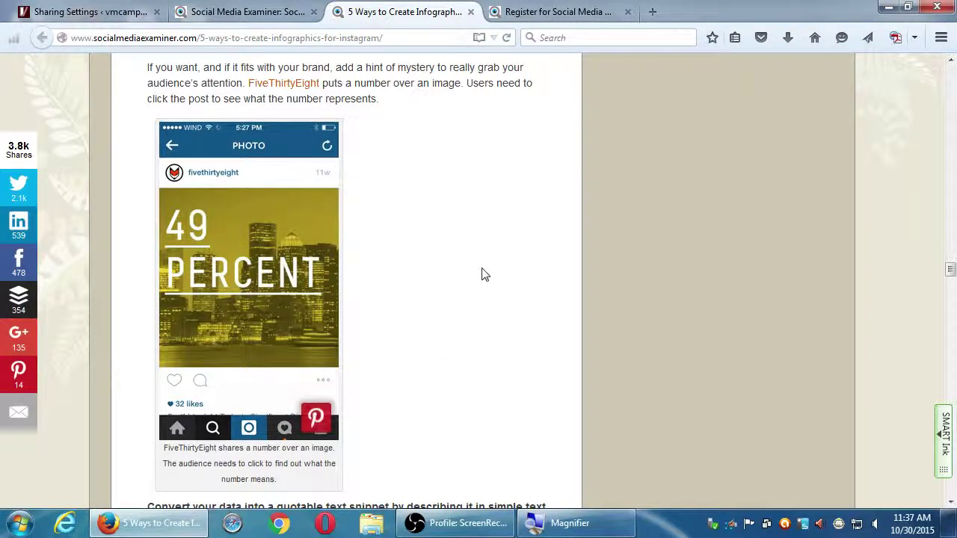
scroll(489, 275, "down", 2)
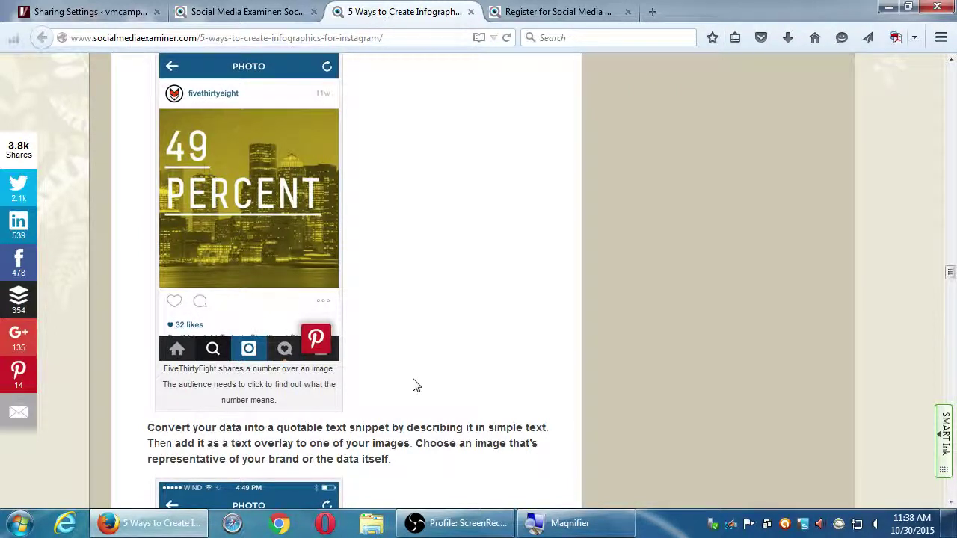
scroll(440, 374, "down", 3)
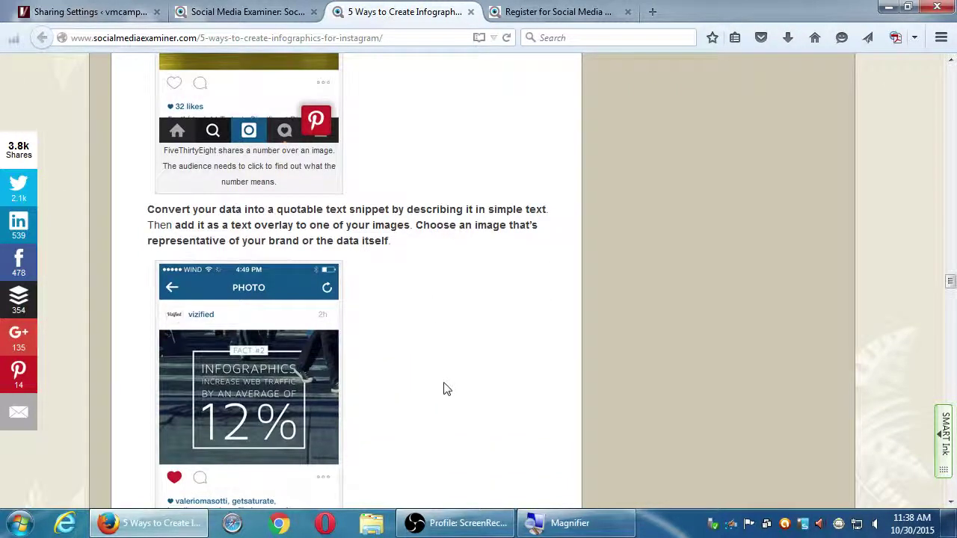
scroll(500, 350, "down", 6)
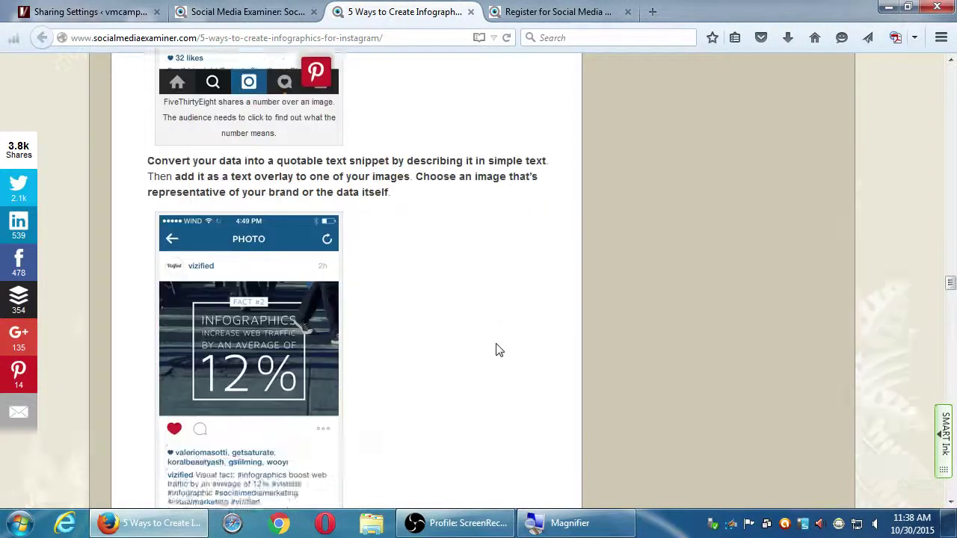
Step: Examine the pictogram example, the Icon Search illustration, and the linked tool for making infographics
scroll(504, 342, "down", 4)
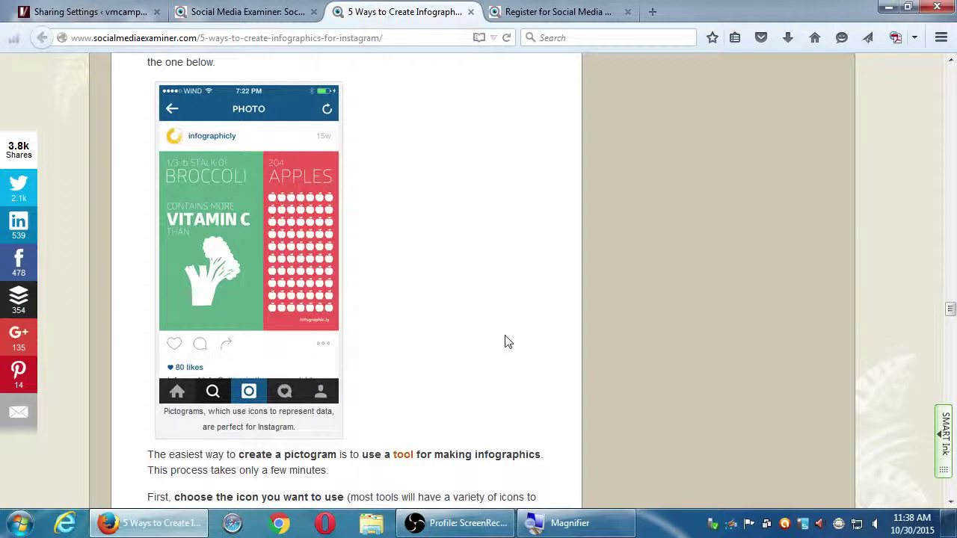
scroll(505, 342, "down", 4)
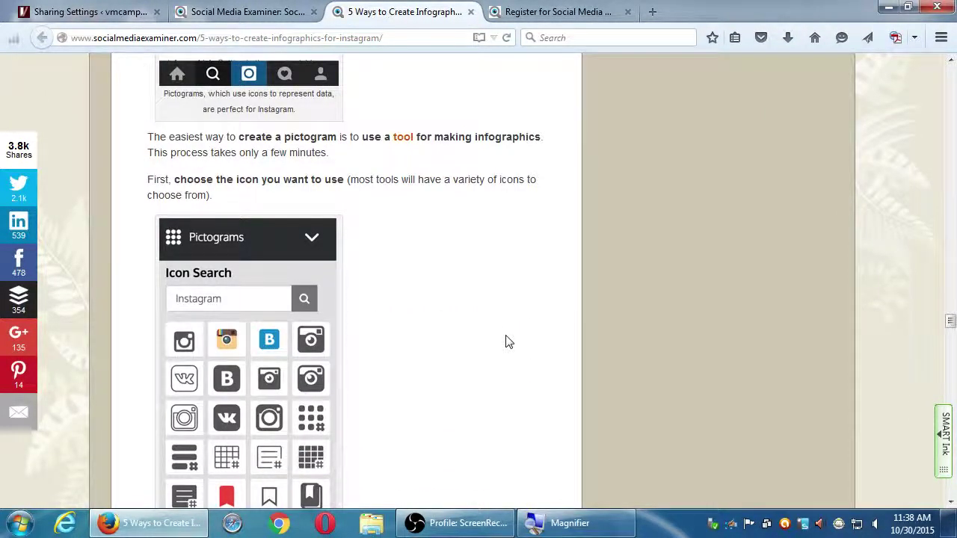
scroll(505, 342, "down", 2)
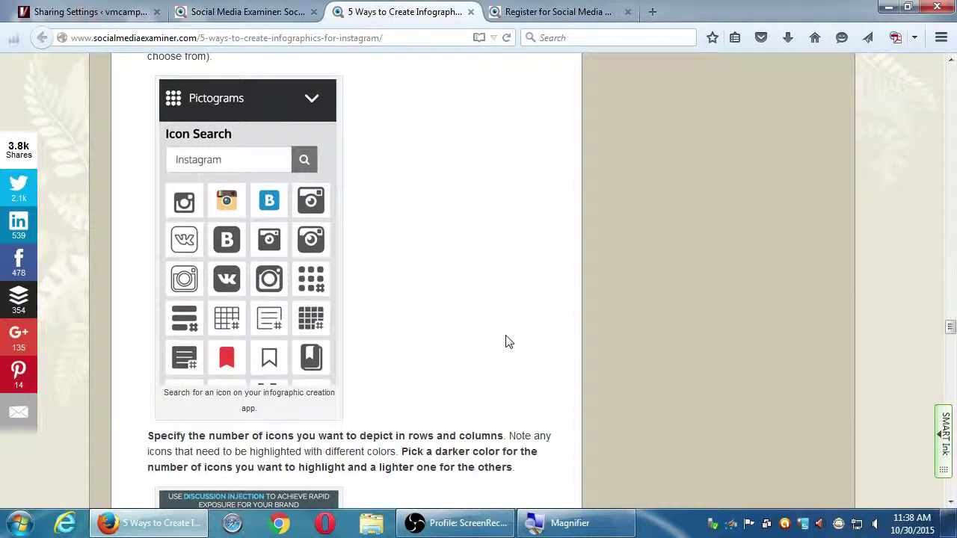
scroll(505, 341, "down", 2)
scroll(506, 338, "up", 3)
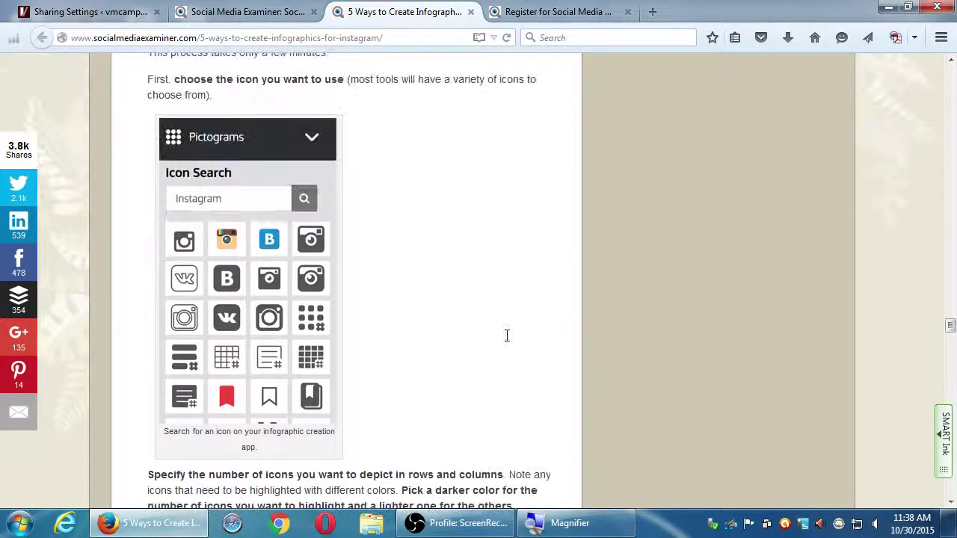
scroll(506, 336, "up", 1)
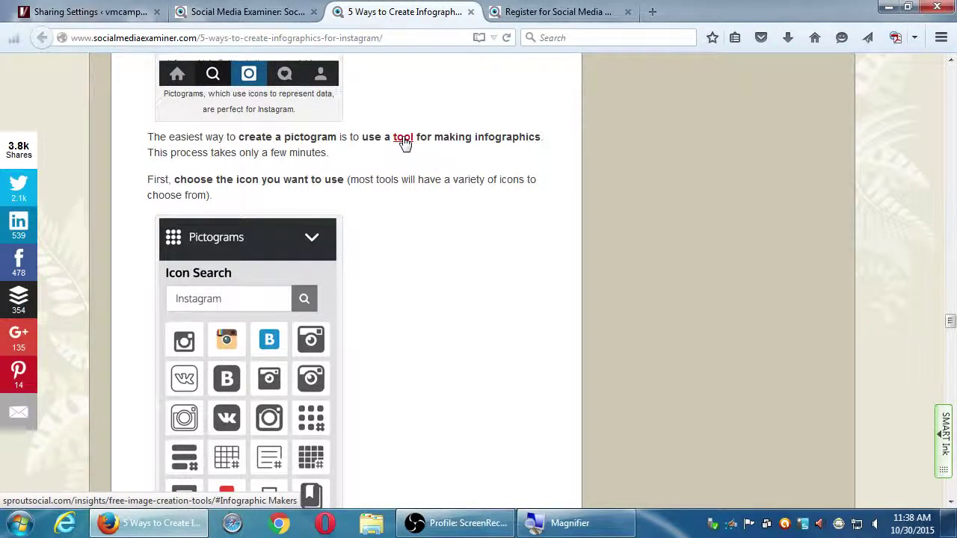
Step: Look through the rest of the infographics article, from the icon selection illustration and "Construct Icon Charts" to Related Posts
scroll(478, 198, "down", 7)
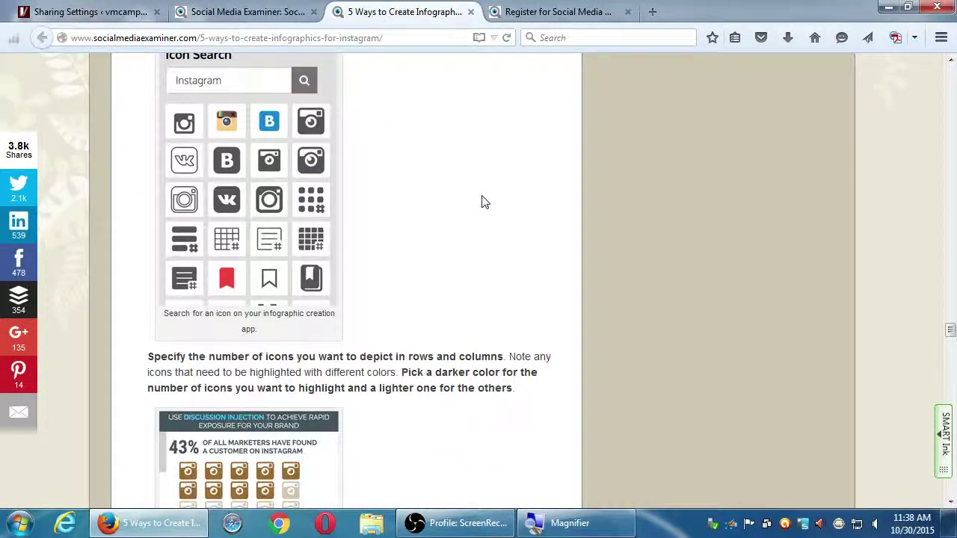
scroll(485, 202, "down", 5)
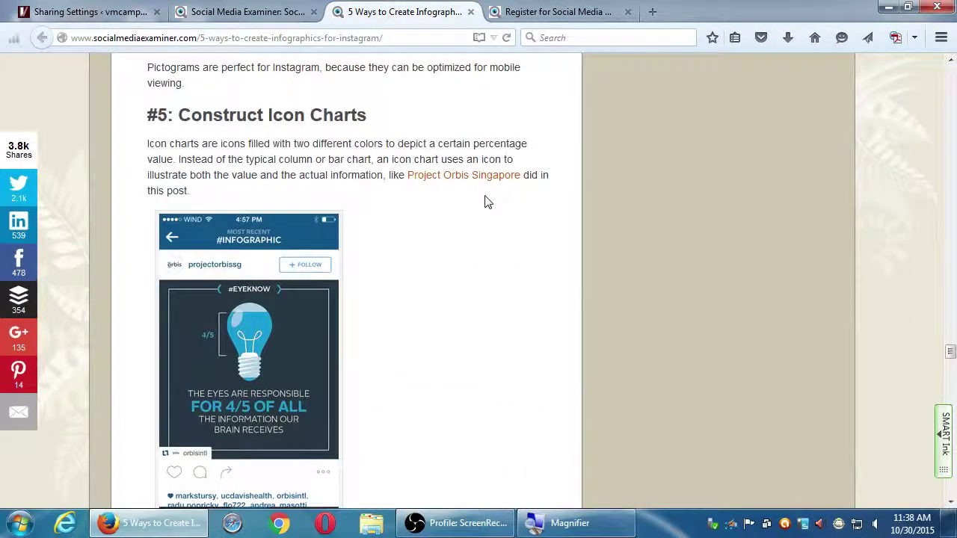
scroll(485, 202, "down", 1)
scroll(484, 202, "down", 9)
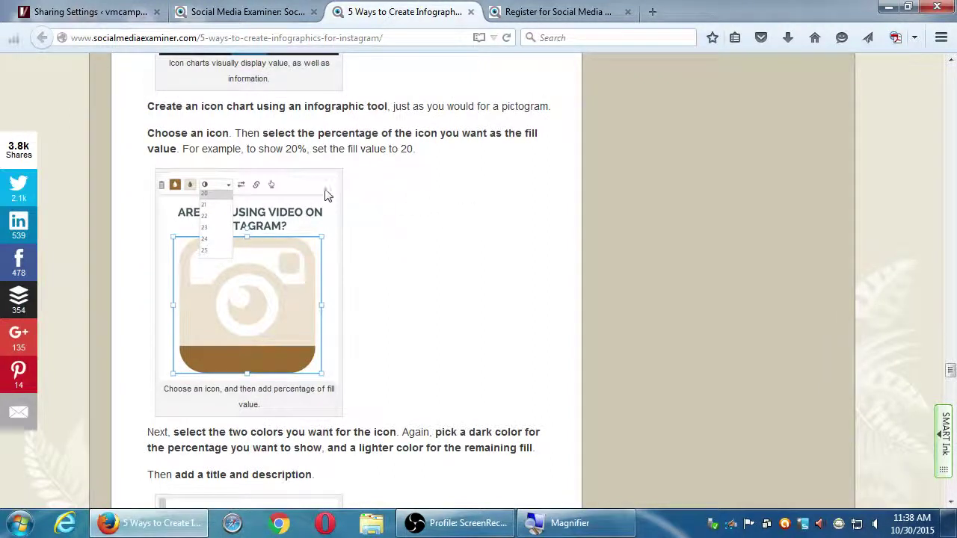
scroll(184, 186, "down", 8)
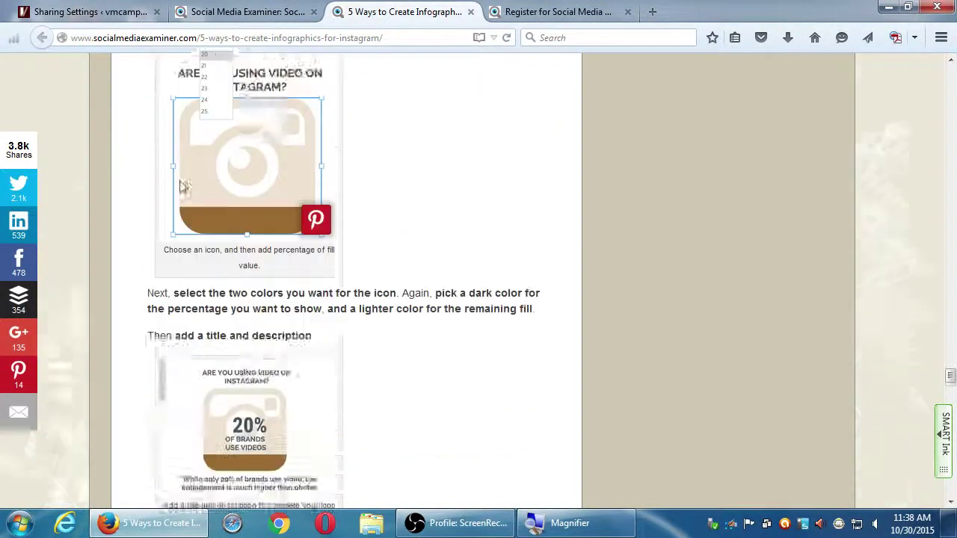
scroll(147, 160, "down", 9)
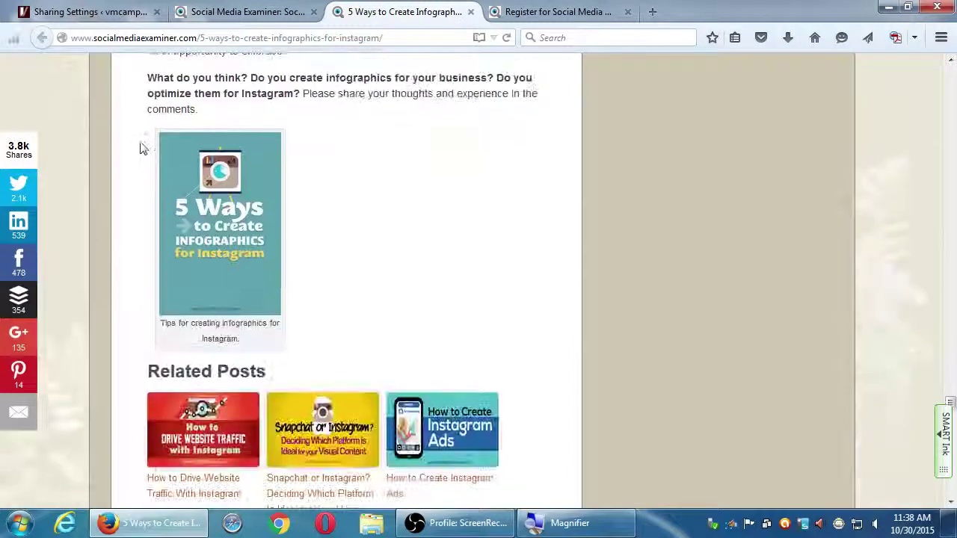
Step: Return to the Social Media Examiner home page and look over the podcast and Instagram infographics posts
left_click(224, 12)
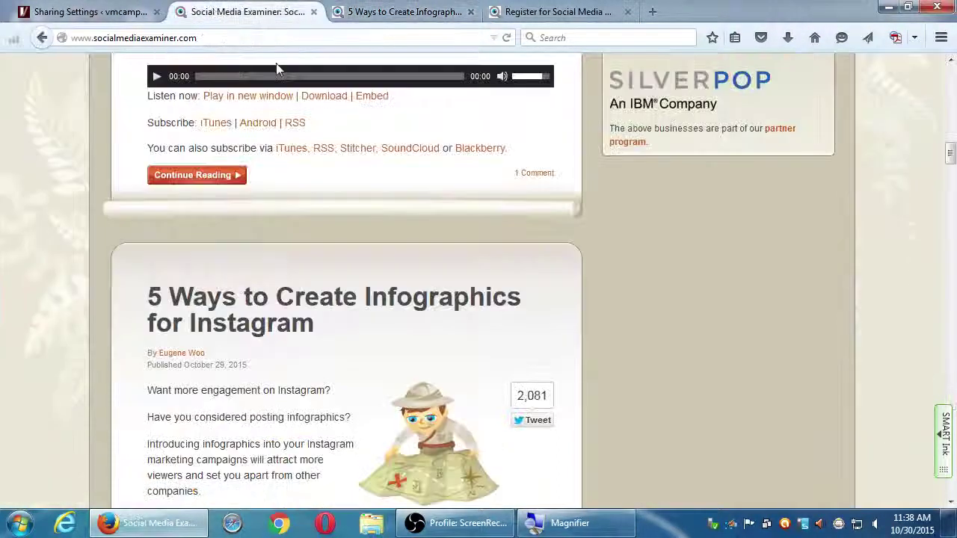
scroll(699, 304, "up", 5)
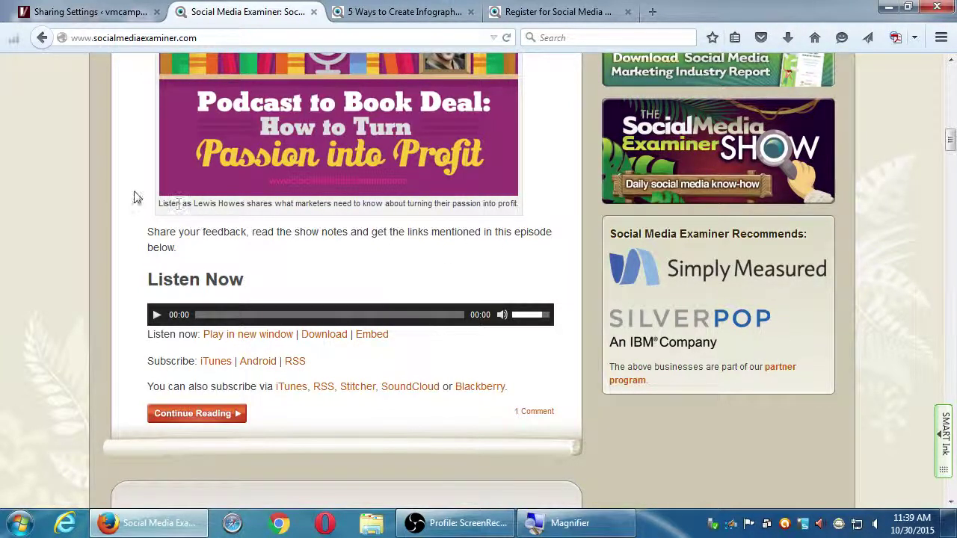
scroll(113, 183, "down", 8)
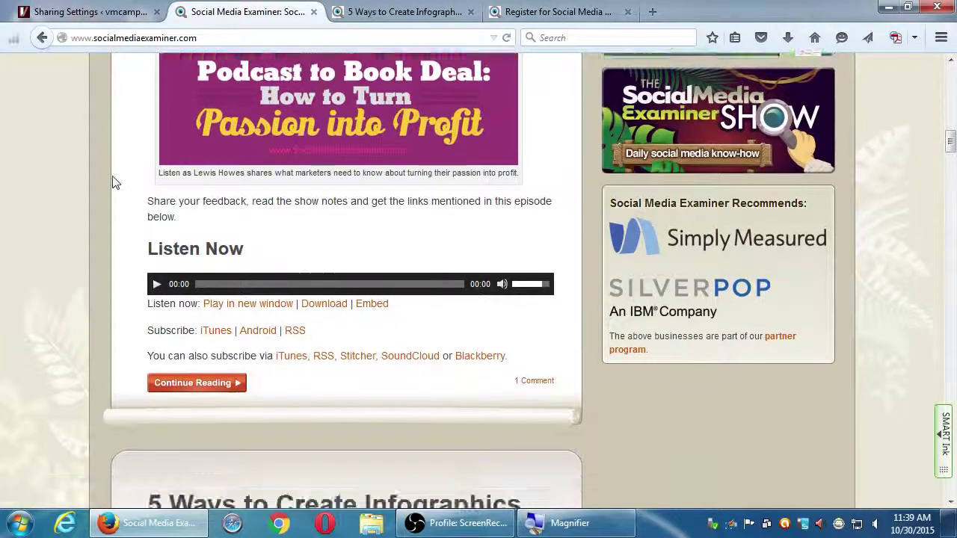
scroll(110, 186, "down", 5)
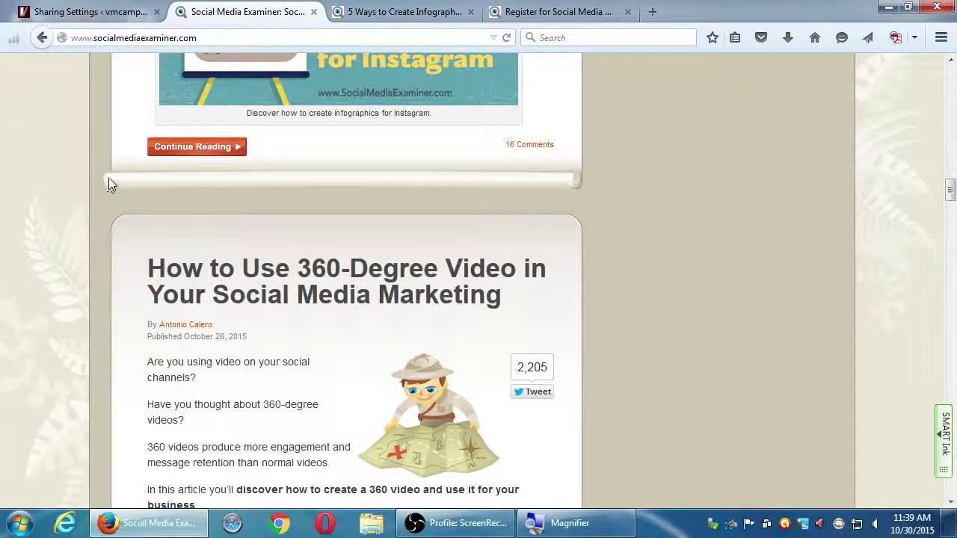
Step: Examine the "How to Use 360-Degree Video in Your Social Media Marketing" post preview and its tweet counter
scroll(112, 184, "down", 5)
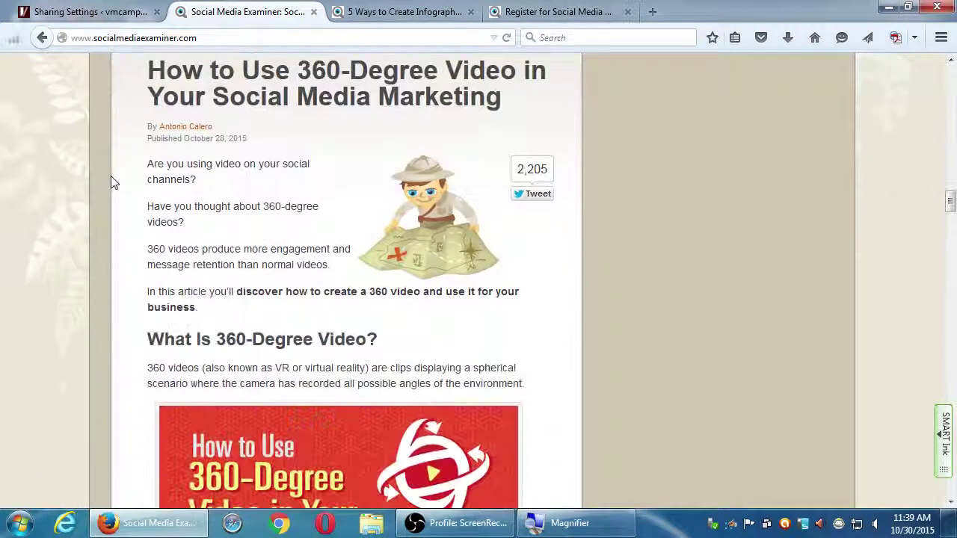
scroll(120, 186, "up", 1)
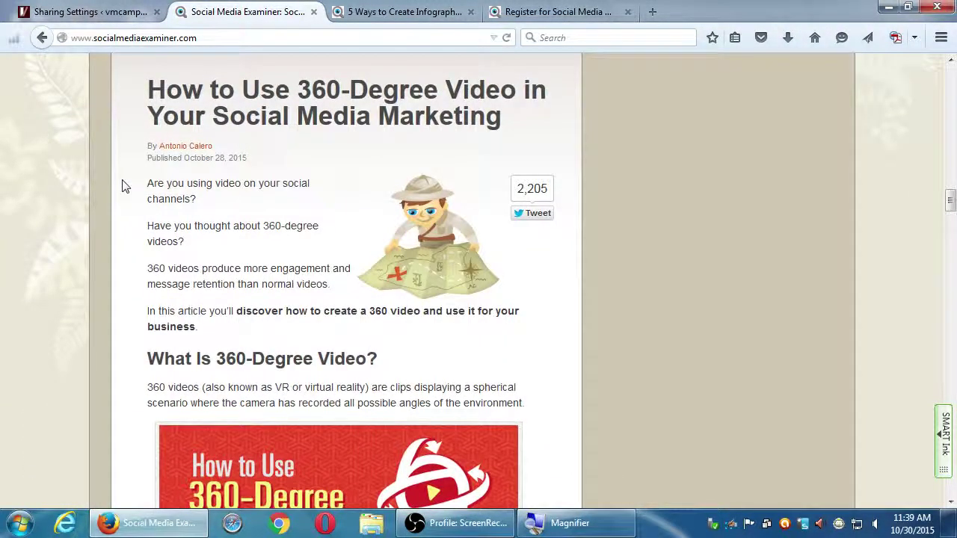
scroll(126, 183, "down", 5)
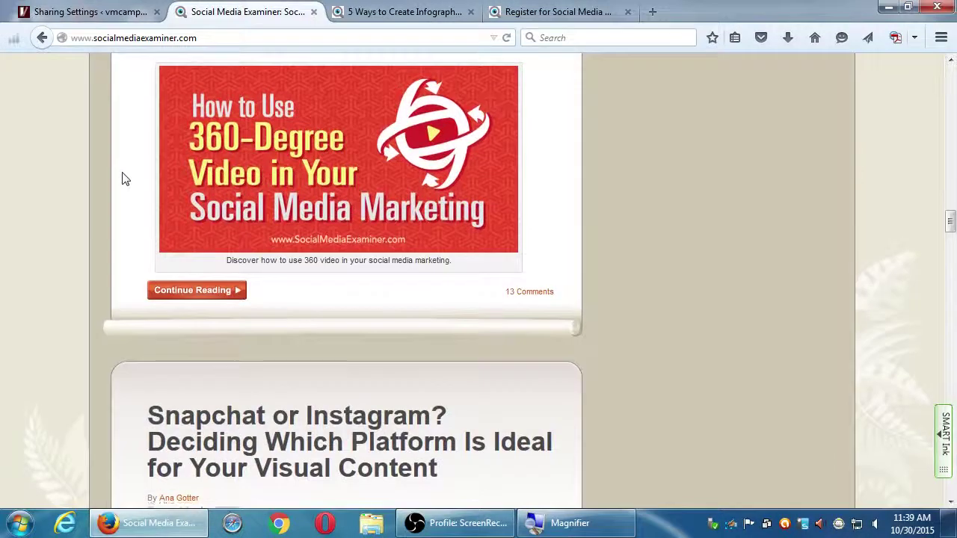
scroll(126, 179, "up", 4)
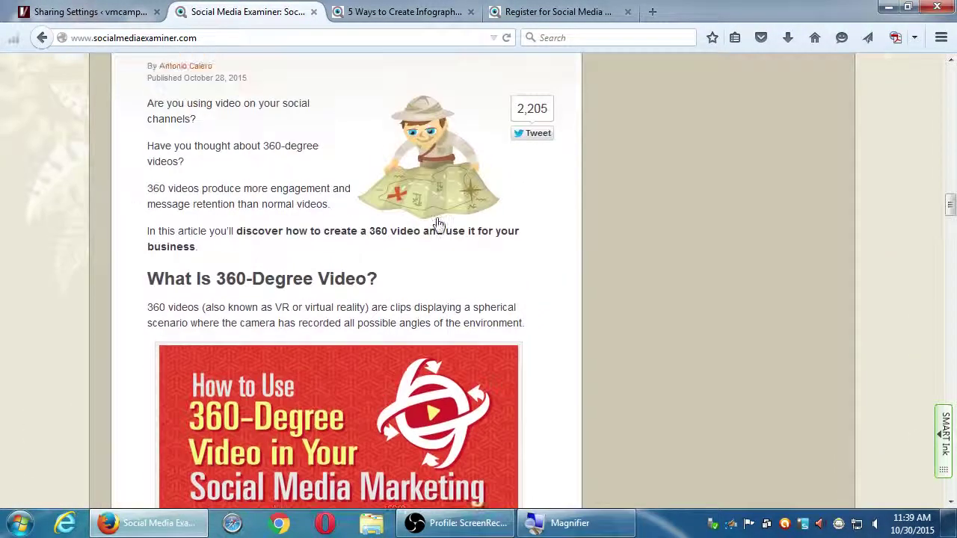
scroll(662, 223, "up", 3)
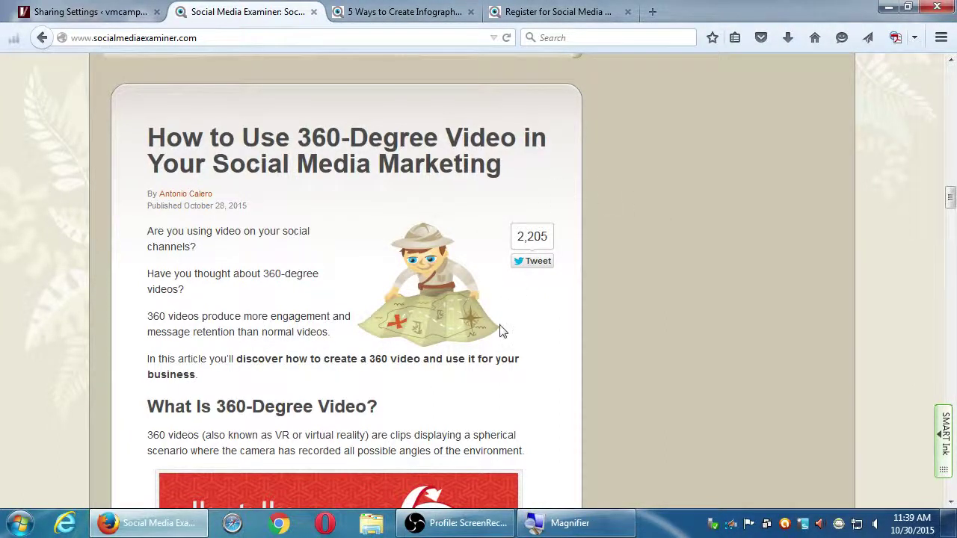
scroll(320, 358, "down", 3)
scroll(257, 239, "down", 2)
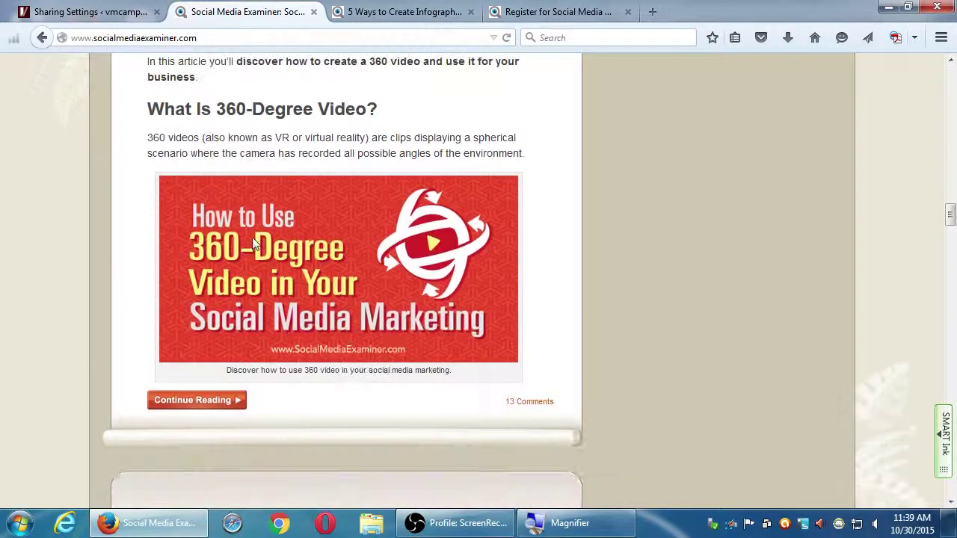
scroll(254, 236, "up", 1)
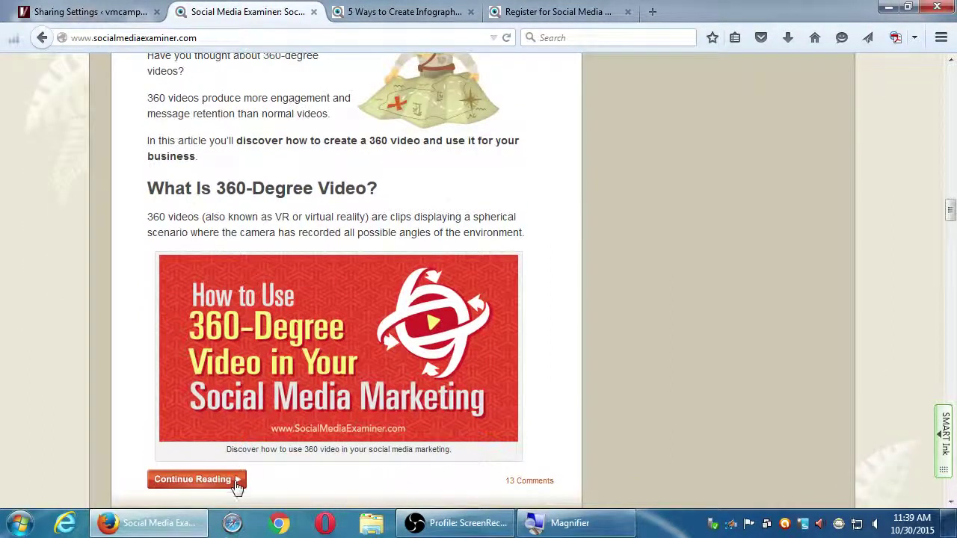
Step: Open the full 360-degree video article and look through "How to Create 360 Videos" to the camera and recording steps
left_click(236, 482)
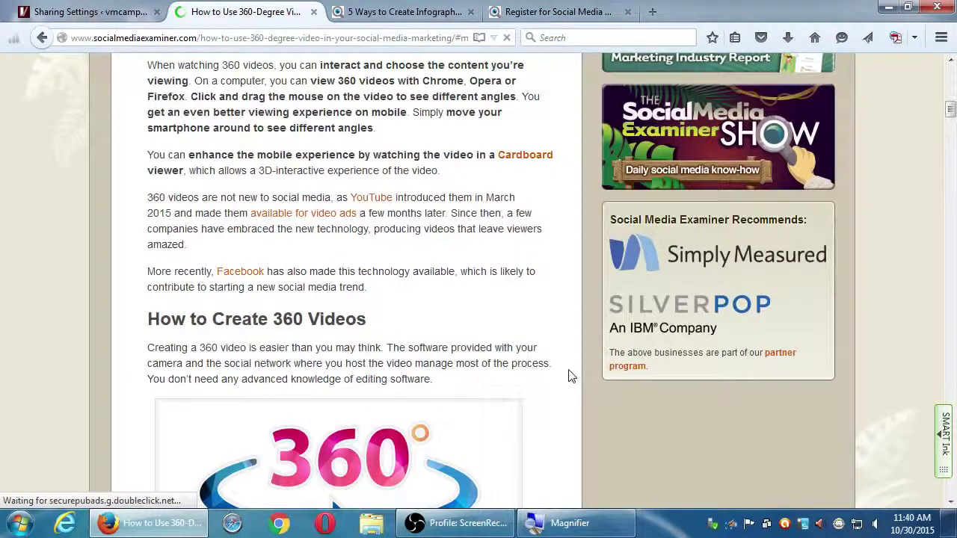
scroll(539, 341, "down", 4)
scroll(525, 351, "down", 4)
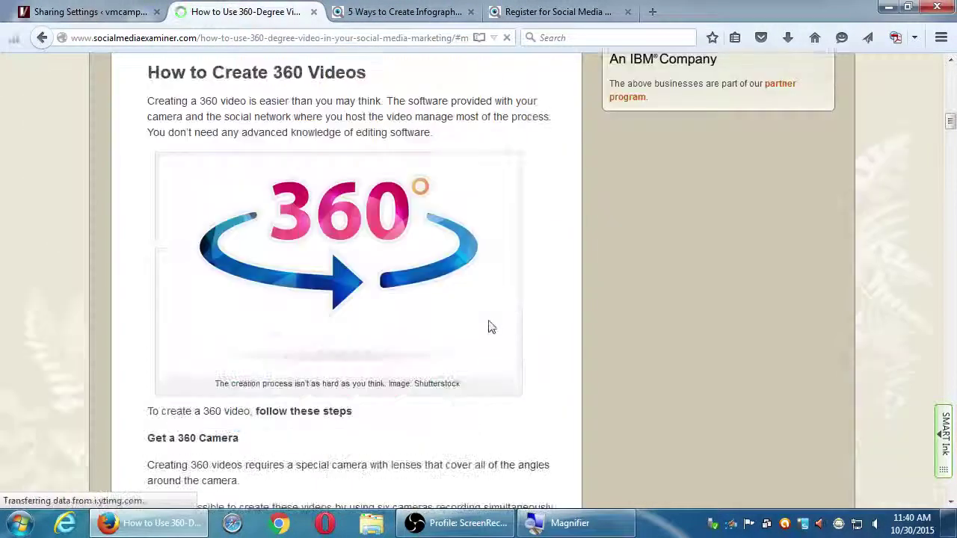
scroll(86, 241, "down", 4)
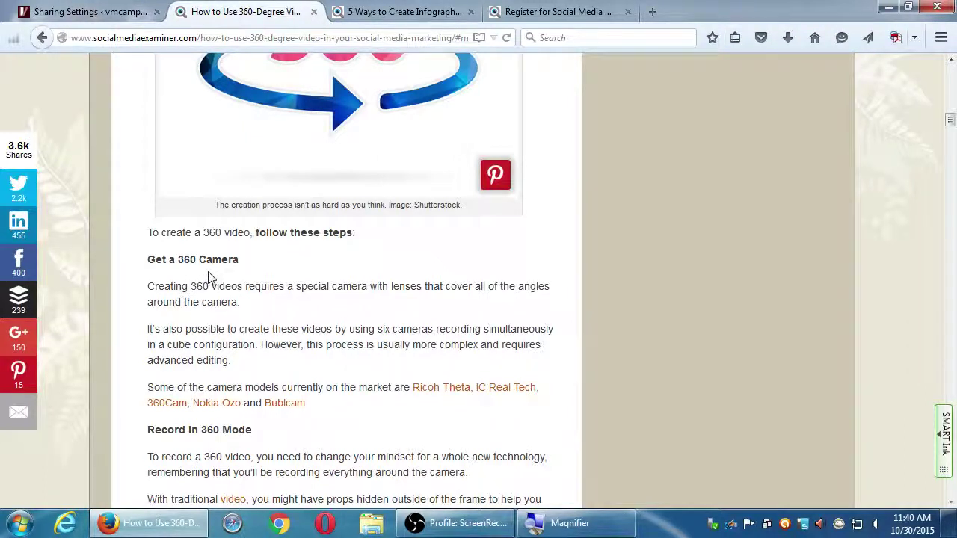
scroll(208, 278, "up", 1)
scroll(252, 313, "down", 4)
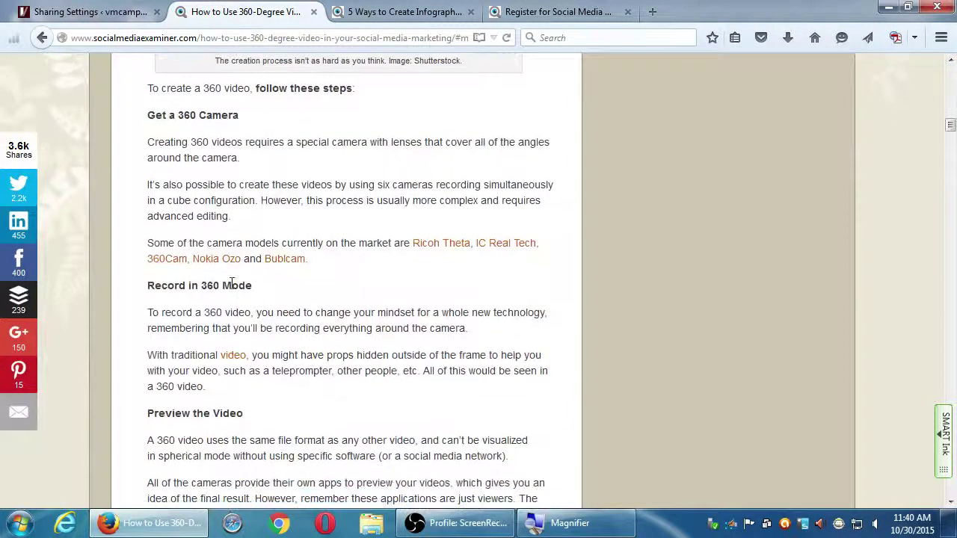
Step: Open the Nokia Ozo camera site linked in the article and look through its page
left_click(215, 271)
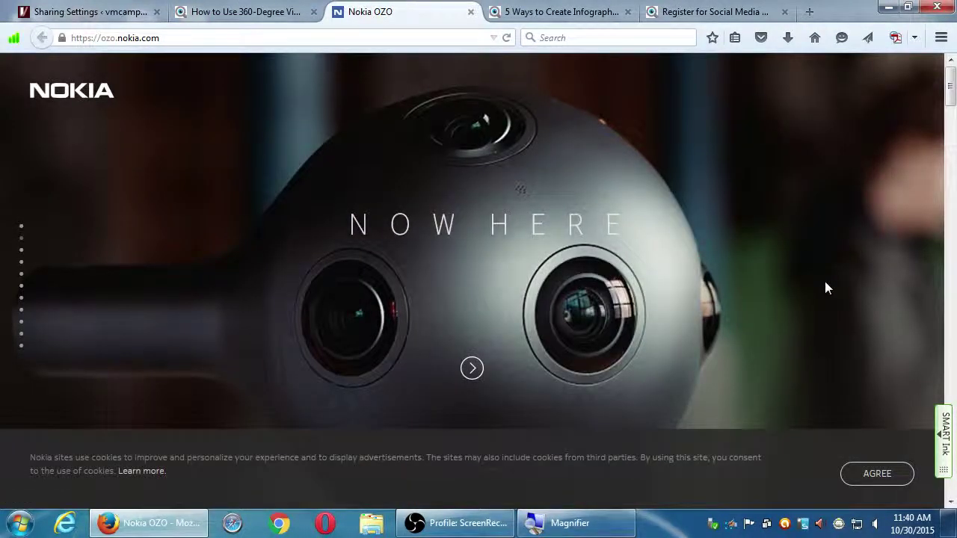
scroll(826, 287, "down", 3)
scroll(827, 287, "down", 8)
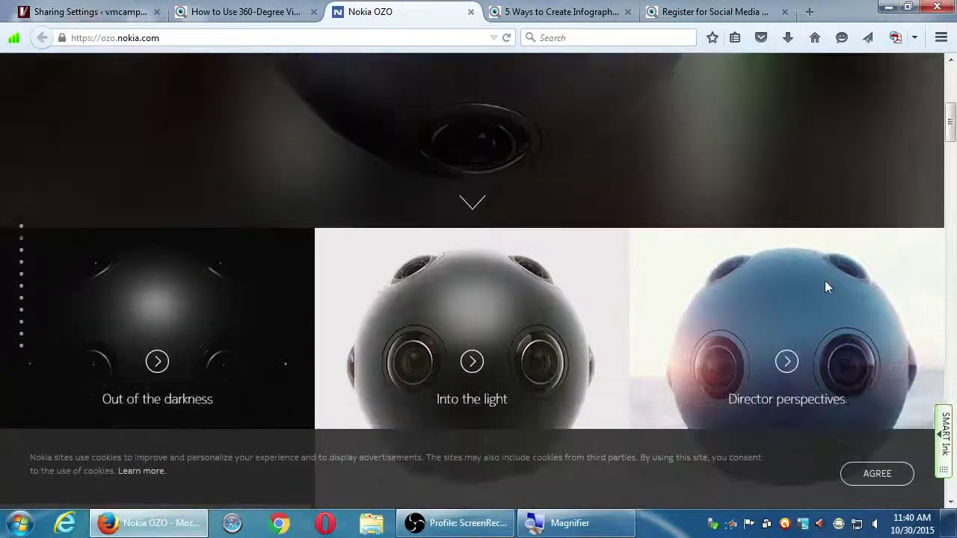
scroll(722, 202, "up", 1)
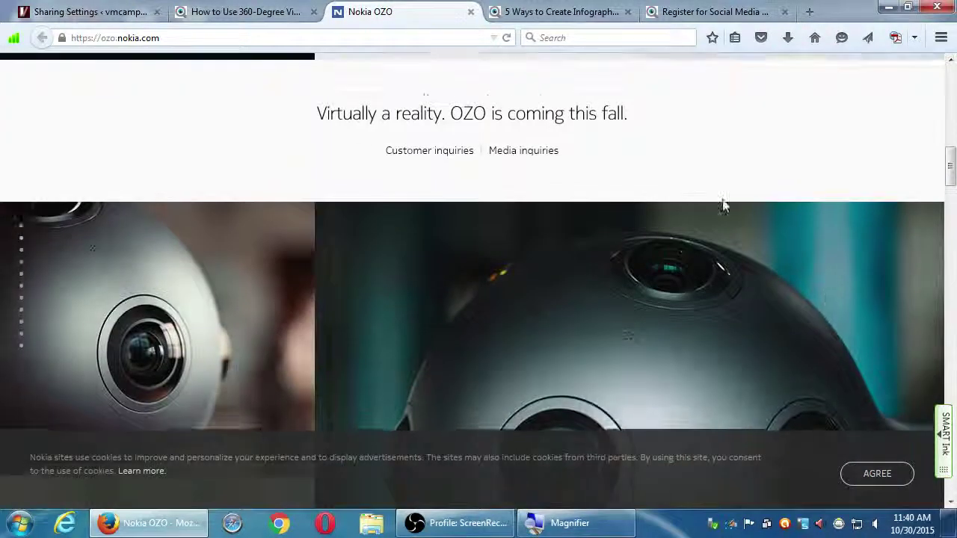
Step: Return to the 360-degree video article and view the linked 360Cam site
left_click(253, 13)
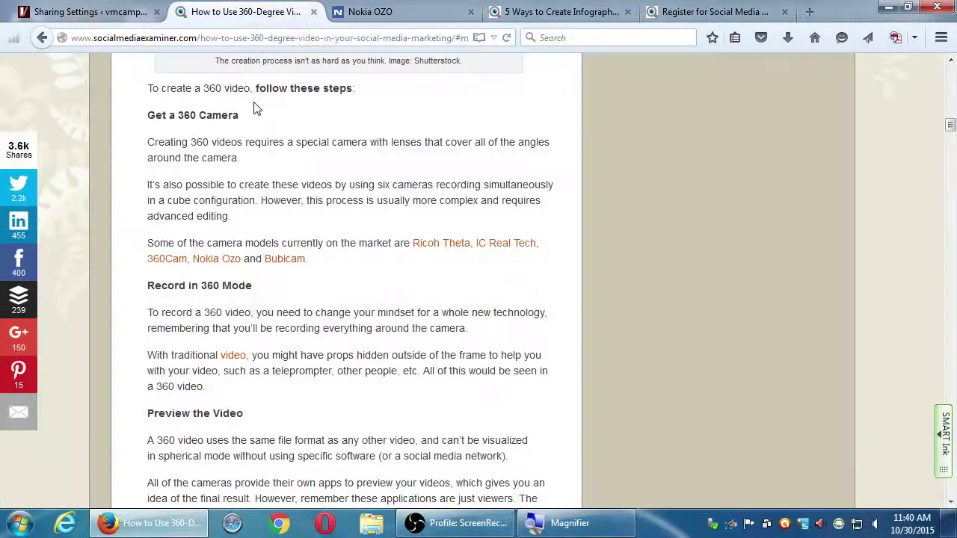
left_click(155, 261)
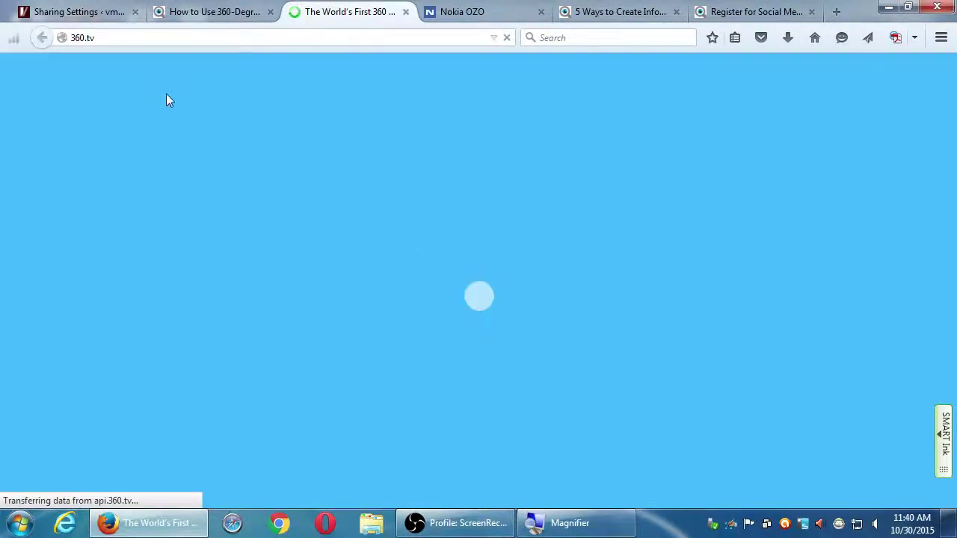
left_click(104, 37)
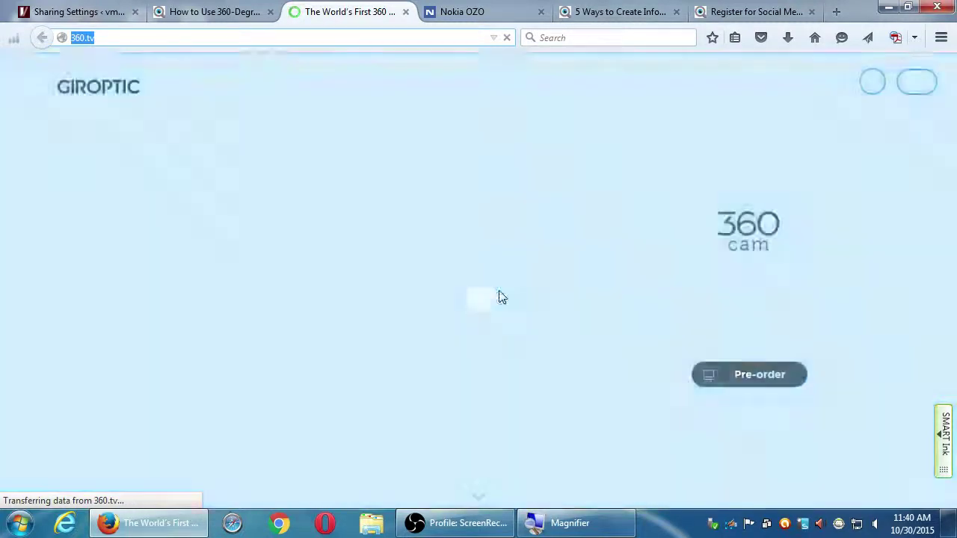
scroll(509, 292, "up", 1)
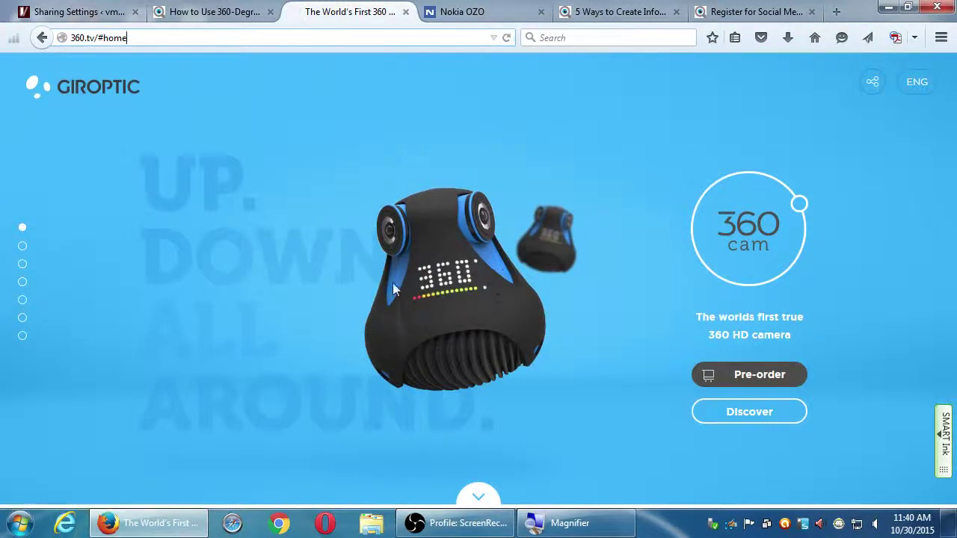
Step: Return to the article, open the linked Ricoh Theta site, and look through its 360° camera models
left_click(196, 13)
left_click(429, 246)
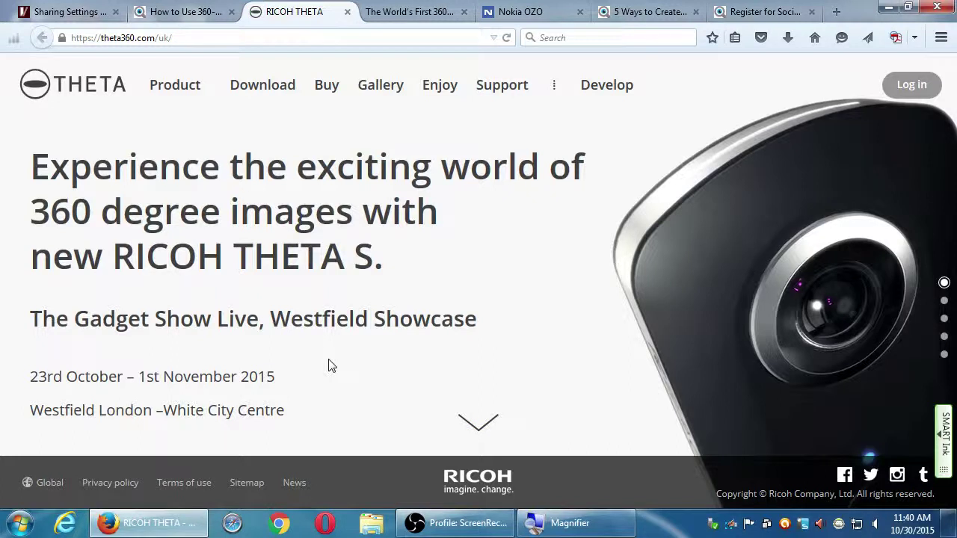
scroll(337, 365, "down", 1)
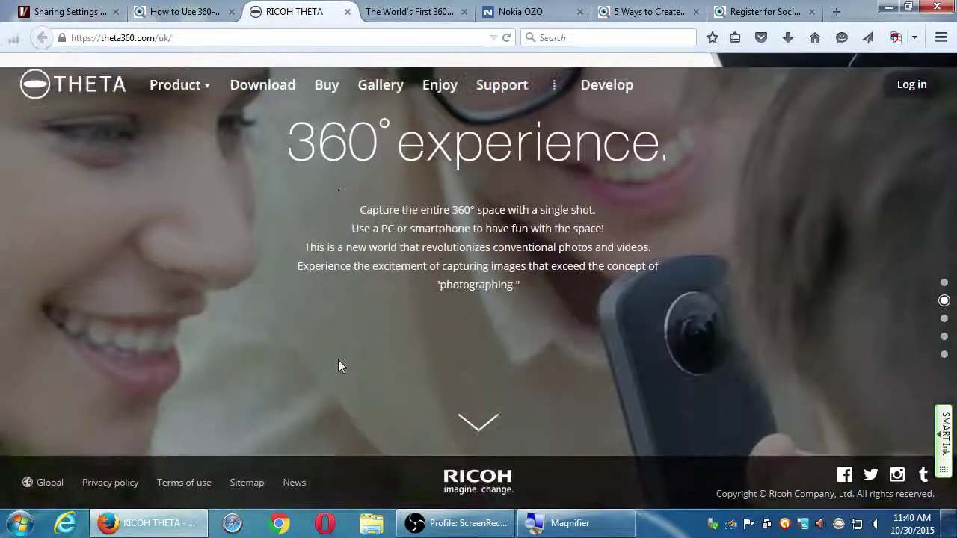
scroll(338, 366, "down", 1)
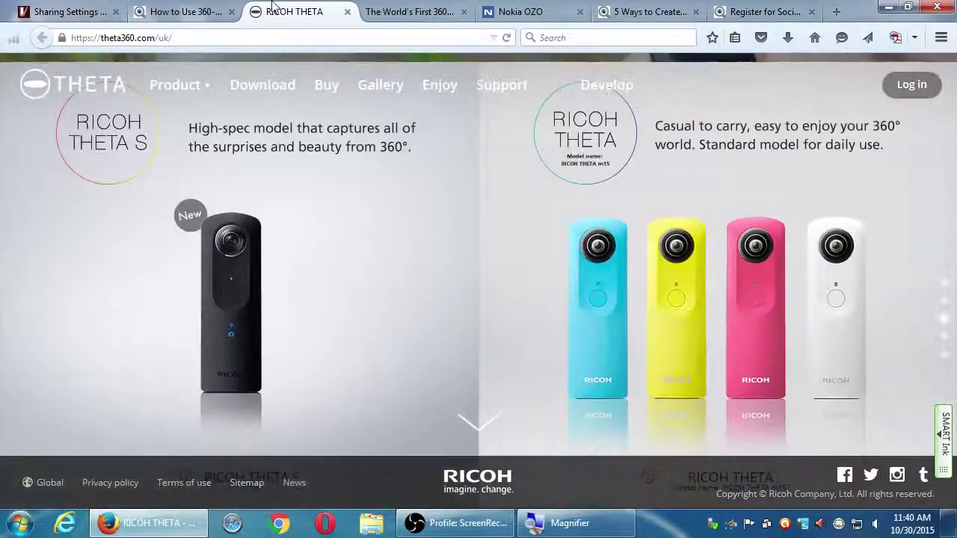
Step: Look through the Ricoh Theta UK purchase page, close it, and return to the 360Cam site
left_click(323, 90)
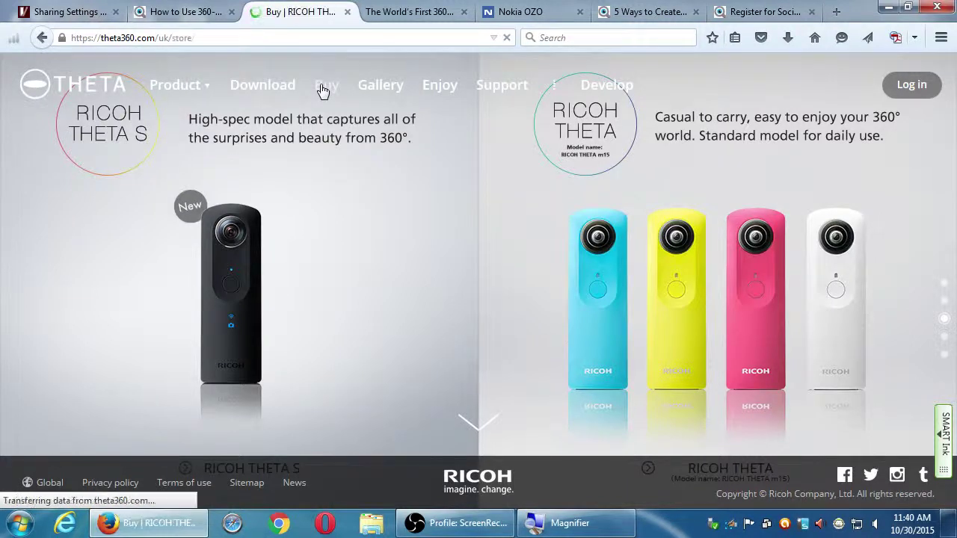
scroll(58, 281, "down", 3)
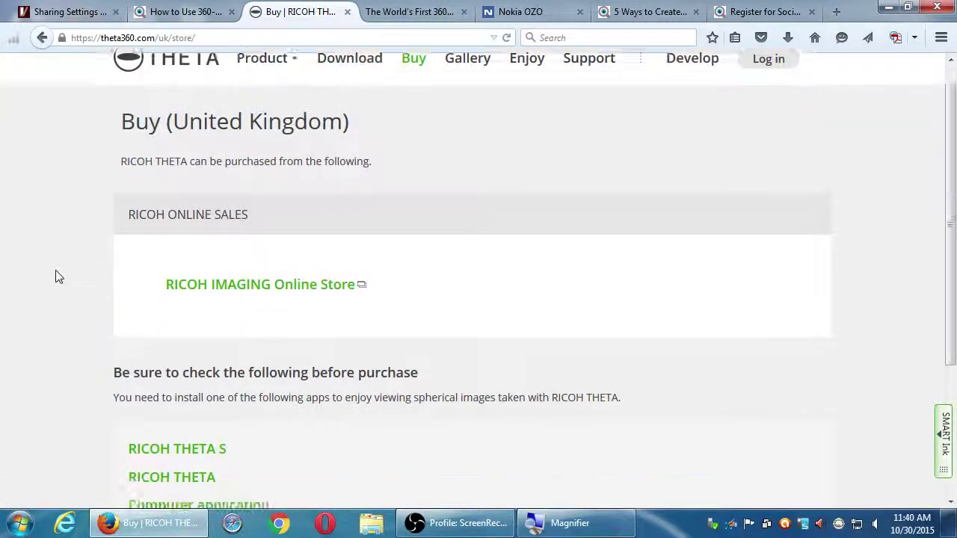
scroll(58, 273, "down", 1)
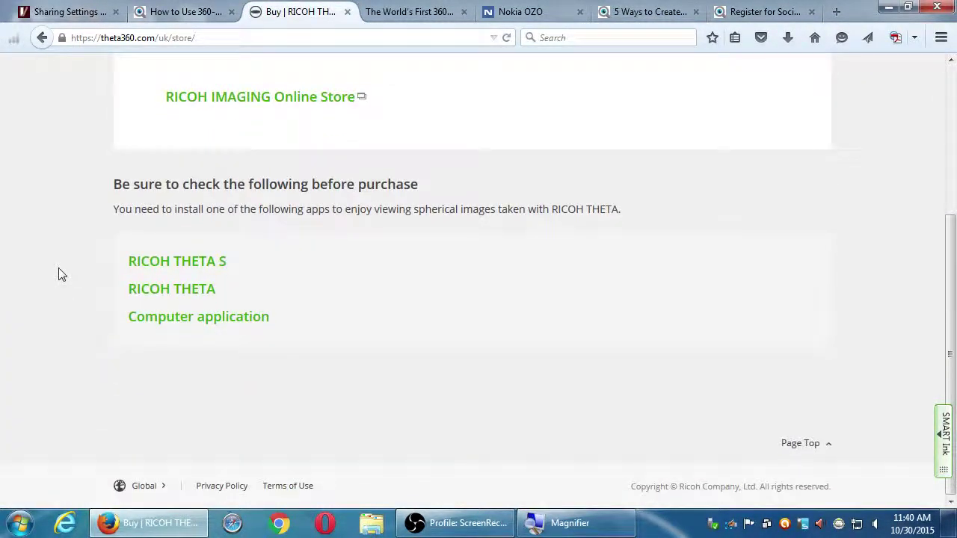
scroll(63, 272, "up", 3)
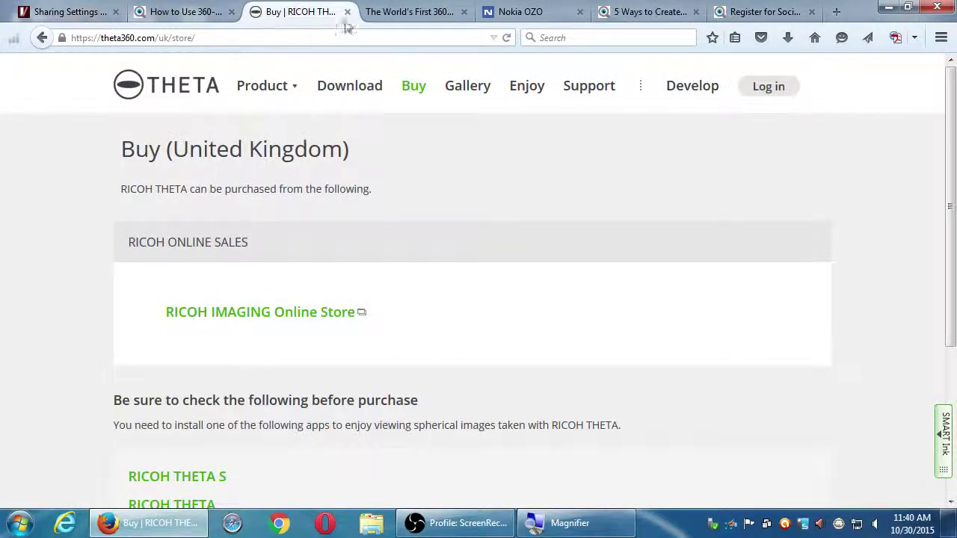
left_click(347, 12)
left_click(351, 15)
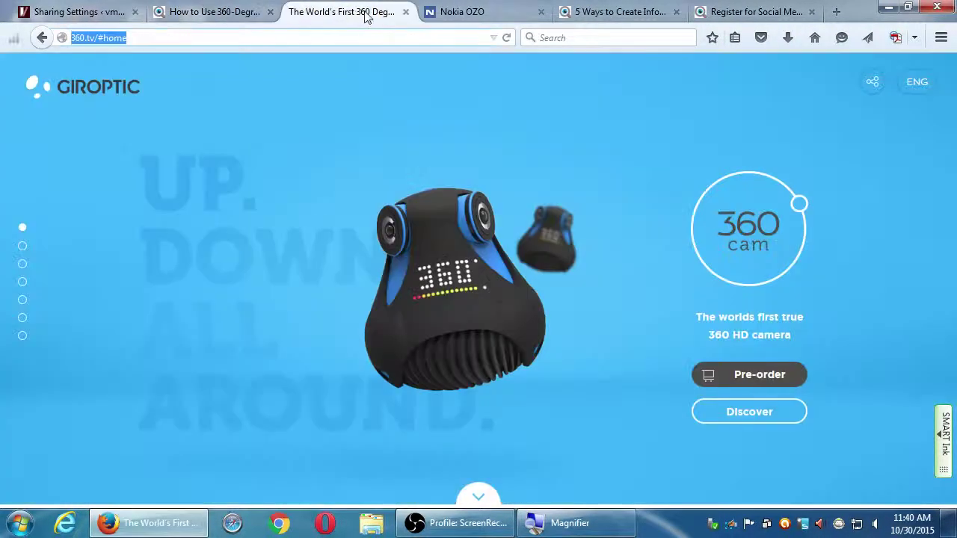
Step: Close the 360Cam, Nokia OZO, Instagram infographics and conference registration pages, returning to the 360-degree video article
left_click(406, 12)
left_click(405, 12)
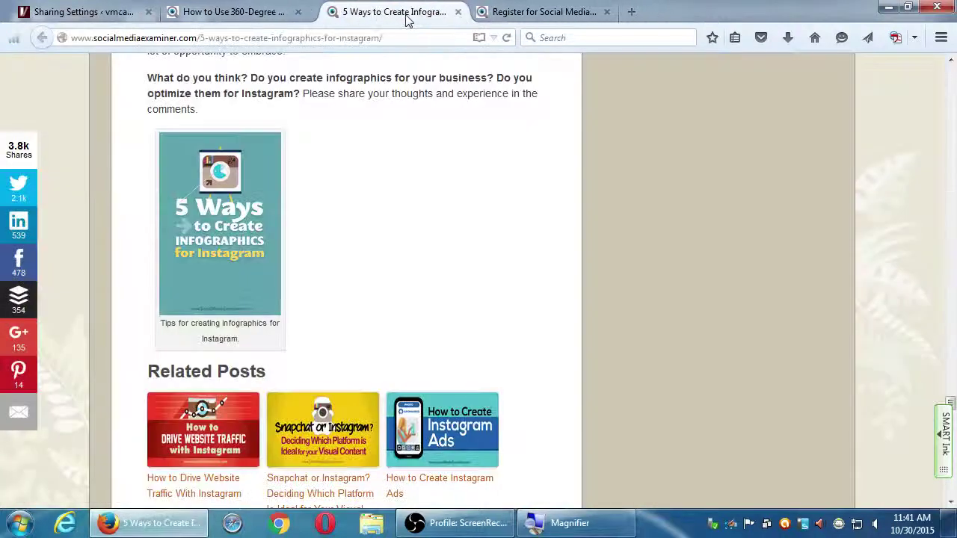
left_click(469, 15)
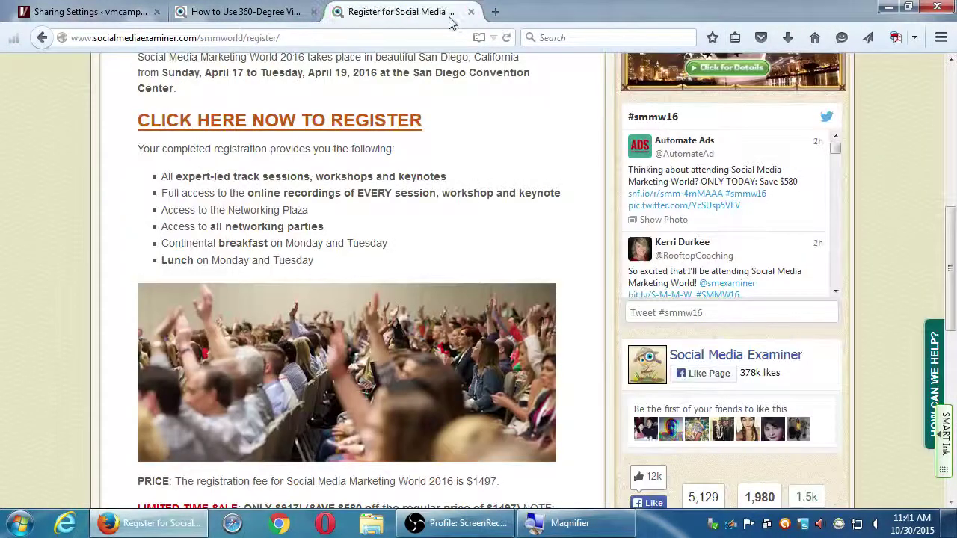
left_click(469, 13)
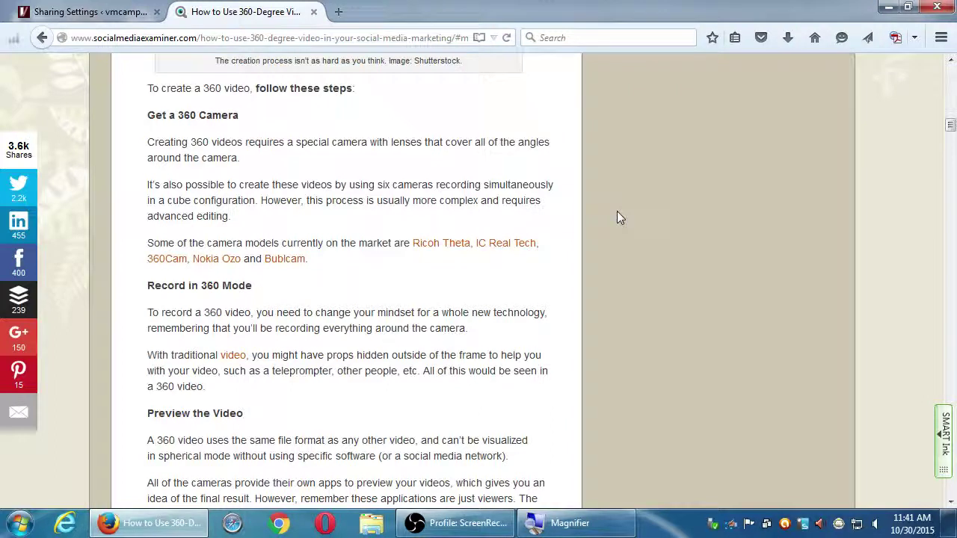
Step: Play the Mercedes-Benz TV IAA 2015 360° video embedded under "Showcase Your Products" and look around inside its scene
scroll(546, 229, "down", 5)
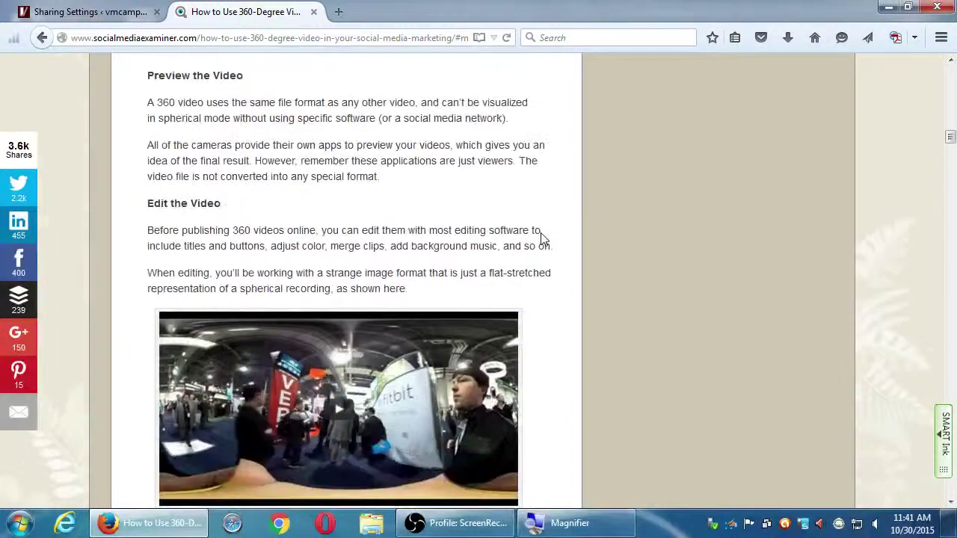
scroll(559, 273, "down", 1)
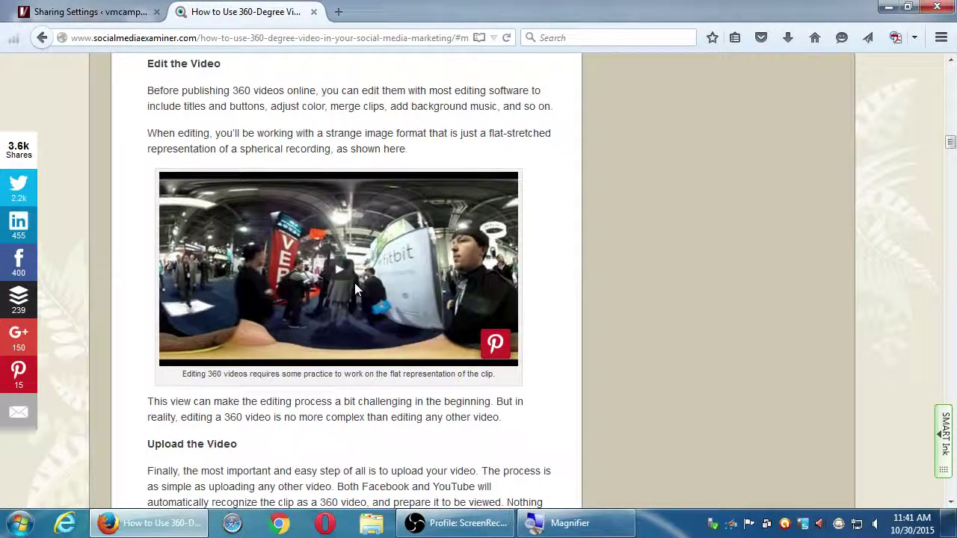
scroll(495, 247, "down", 4)
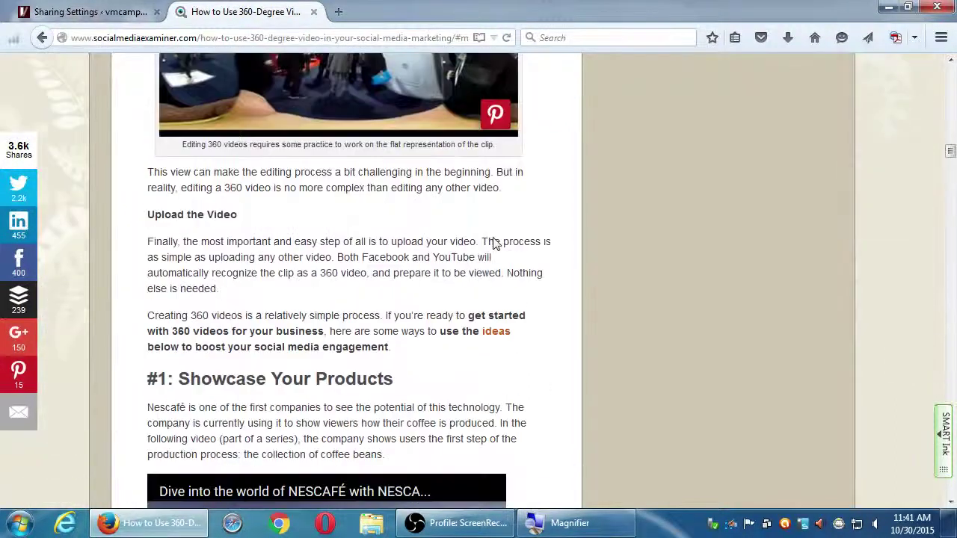
scroll(497, 243, "down", 1)
scroll(496, 242, "down", 1)
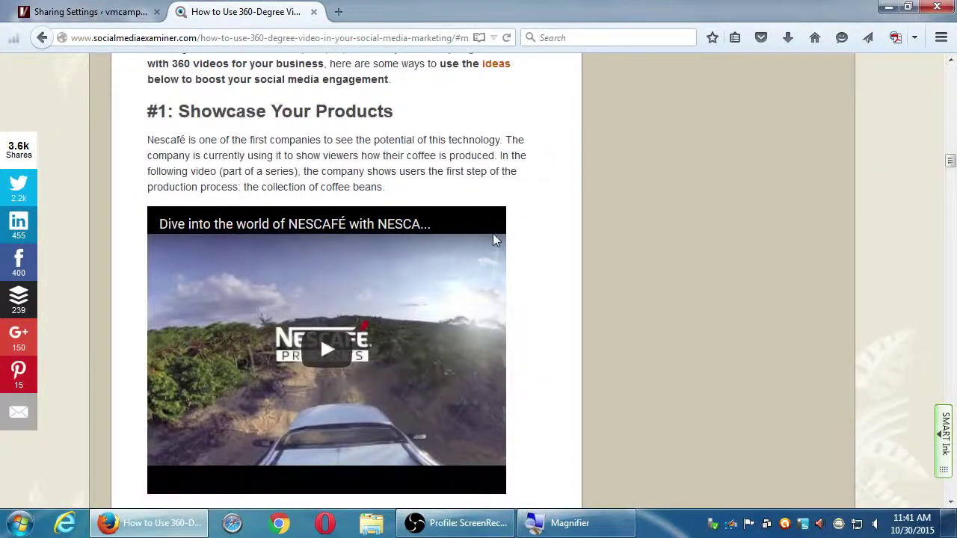
scroll(589, 281, "down", 6)
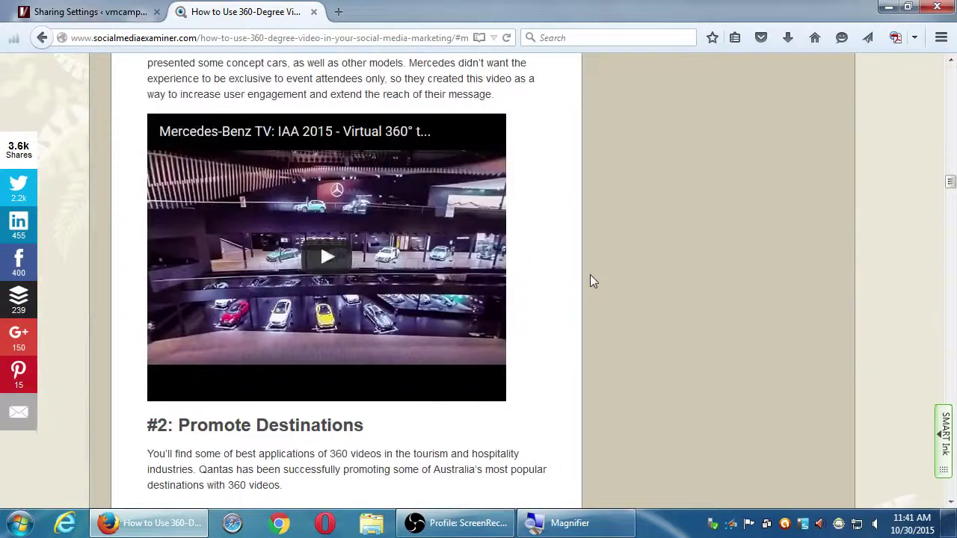
left_click(396, 243)
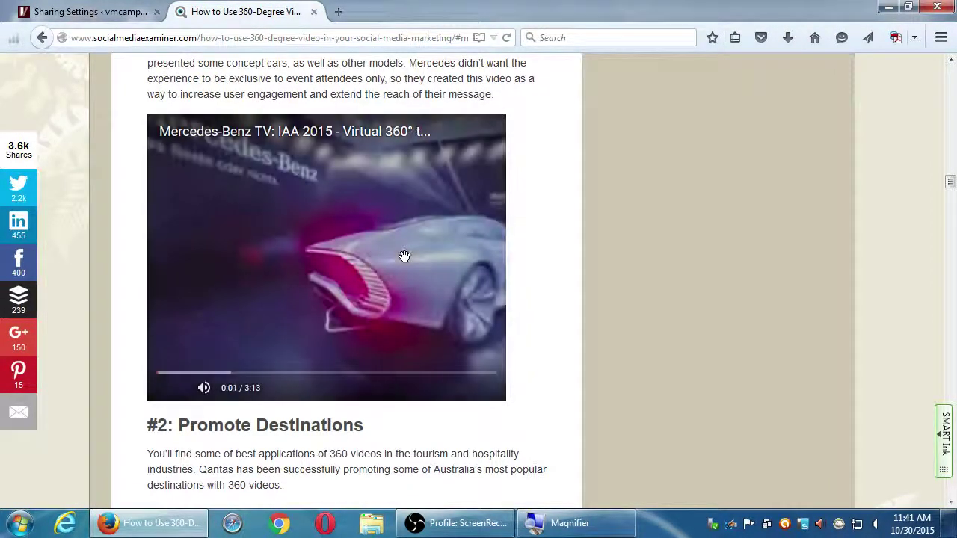
left_click_drag(373, 283, 369, 239)
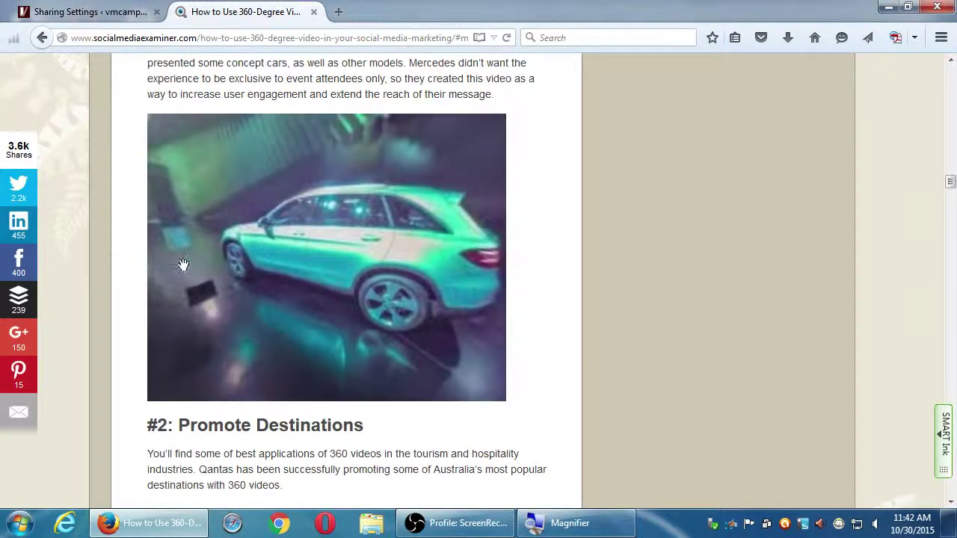
mouse_move(188, 359)
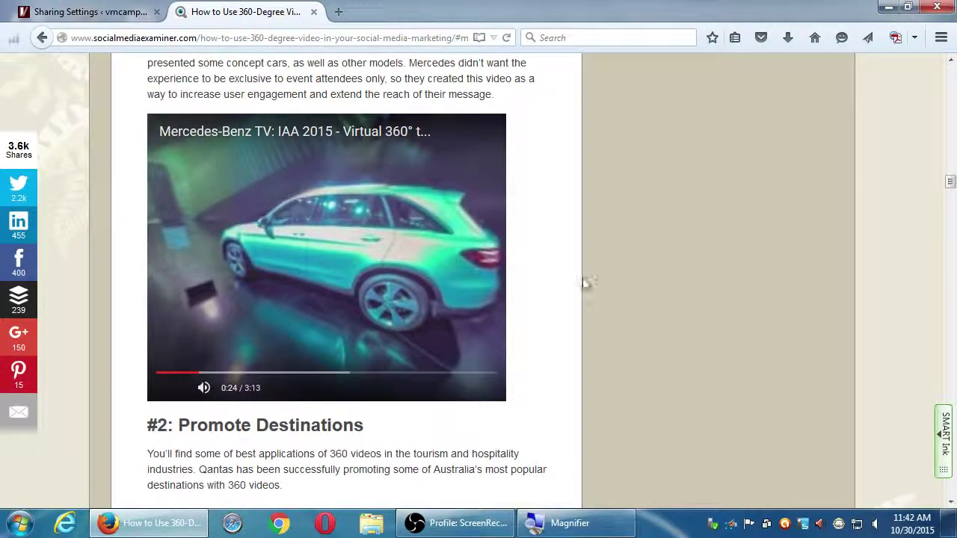
Step: Look through the article's "Promote Destinations" and "Share Adventure" sections and their embedded 360° videos
scroll(591, 277, "down", 5)
scroll(411, 225, "down", 8)
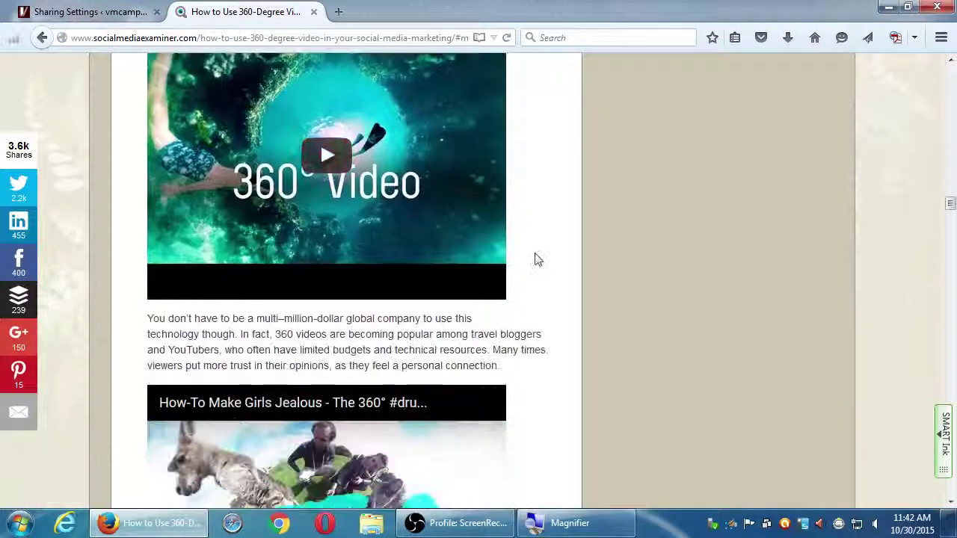
scroll(538, 252, "down", 2)
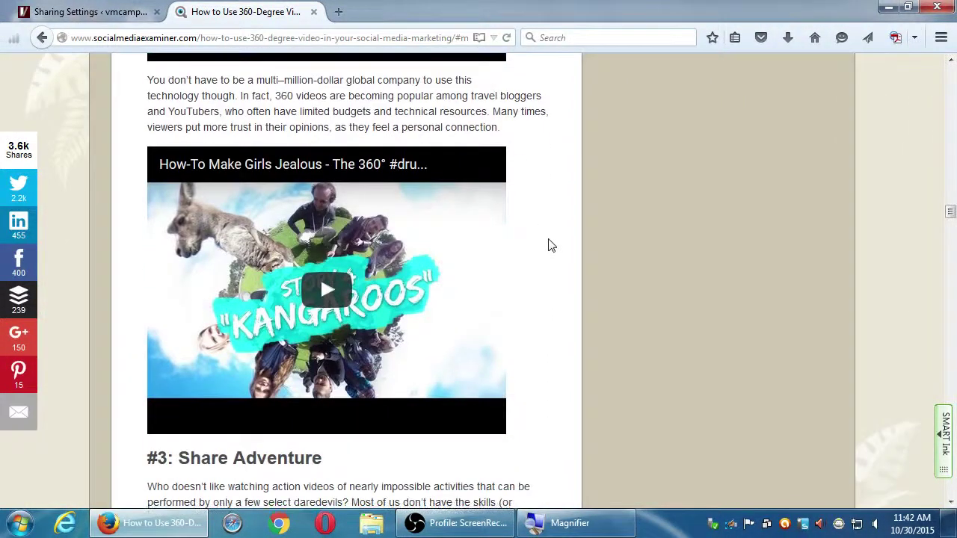
scroll(546, 246, "up", 1)
scroll(557, 243, "down", 7)
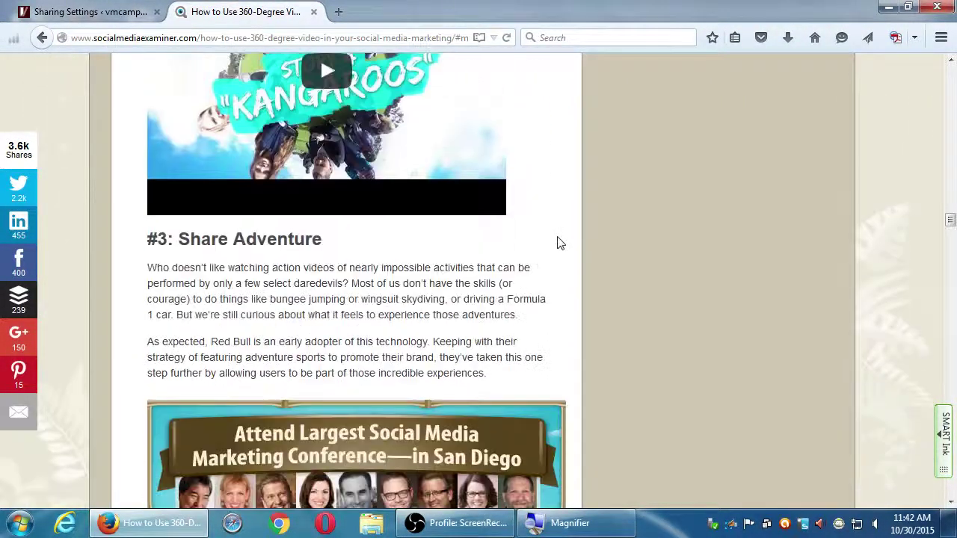
scroll(557, 238, "down", 7)
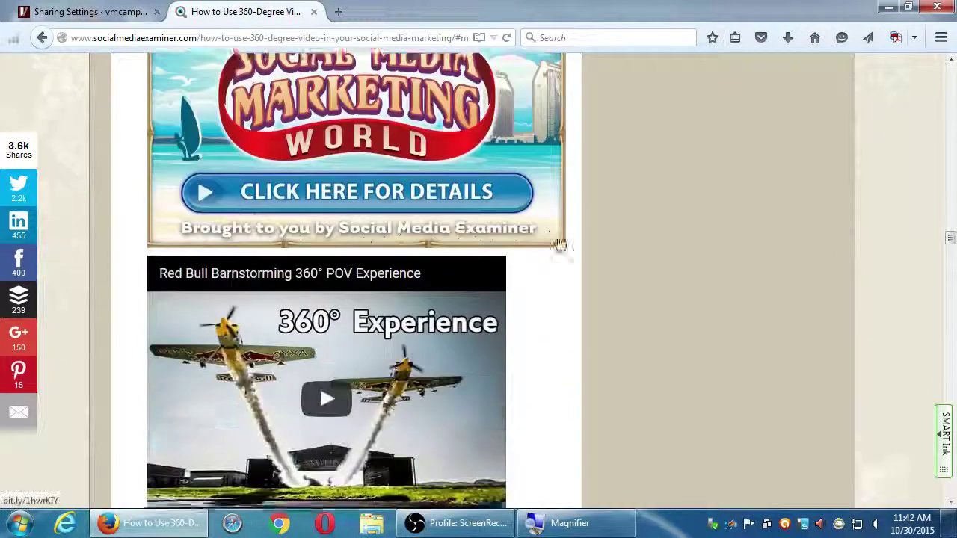
scroll(565, 239, "down", 6)
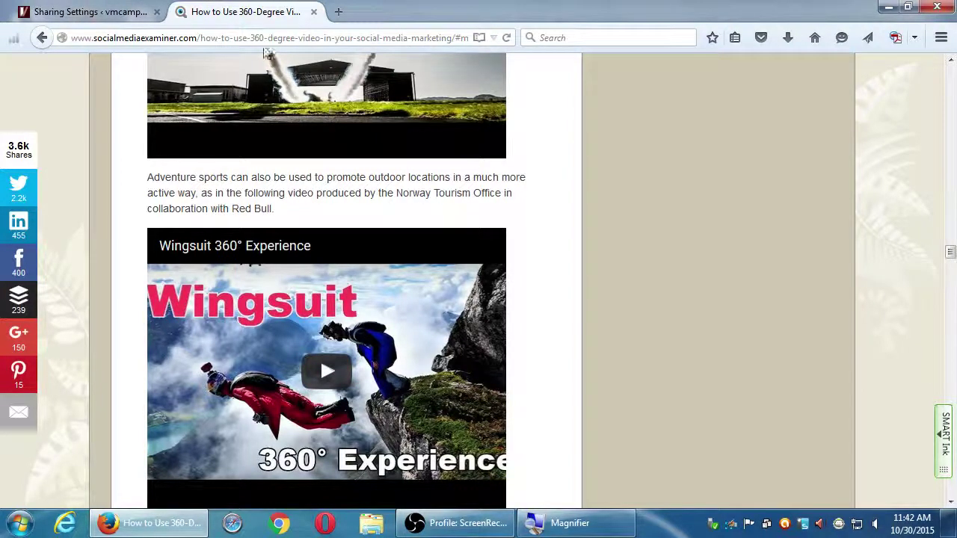
Step: Return to the Social Media Examiner home page and look over its list of recent articles
left_click(43, 38)
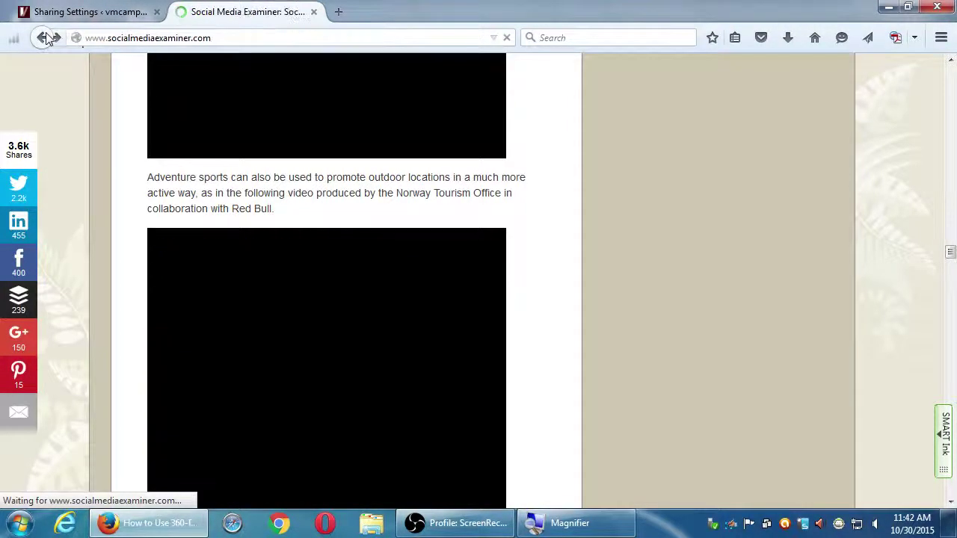
scroll(548, 194, "down", 2)
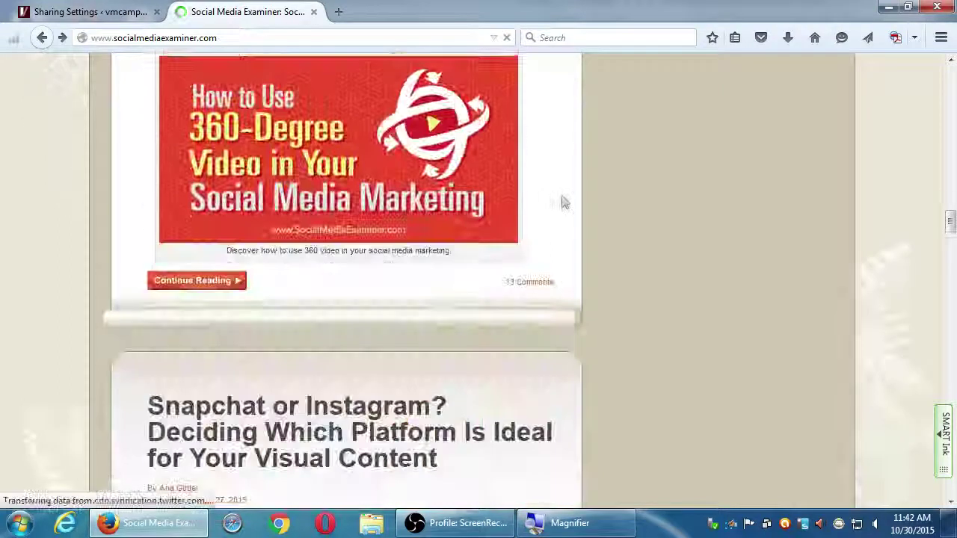
scroll(565, 200, "down", 2)
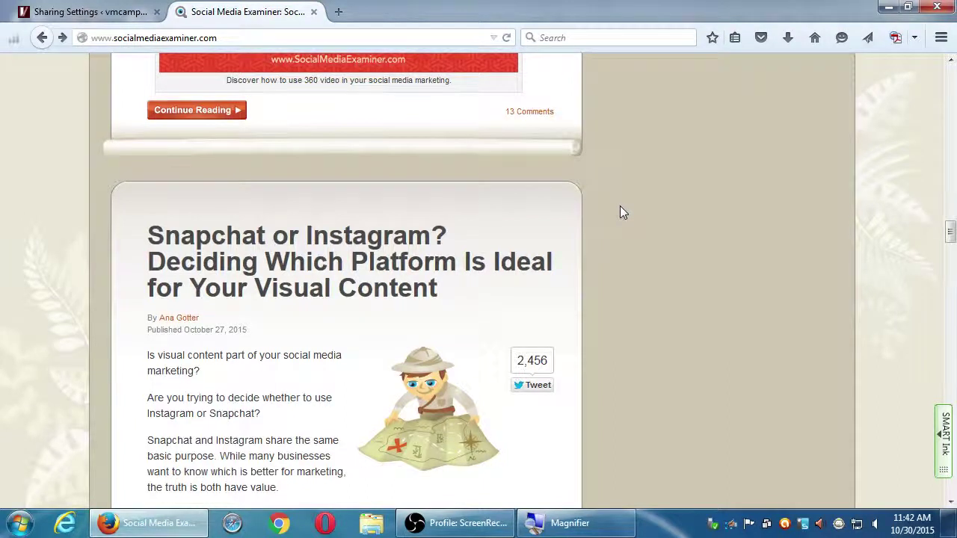
key("Home")
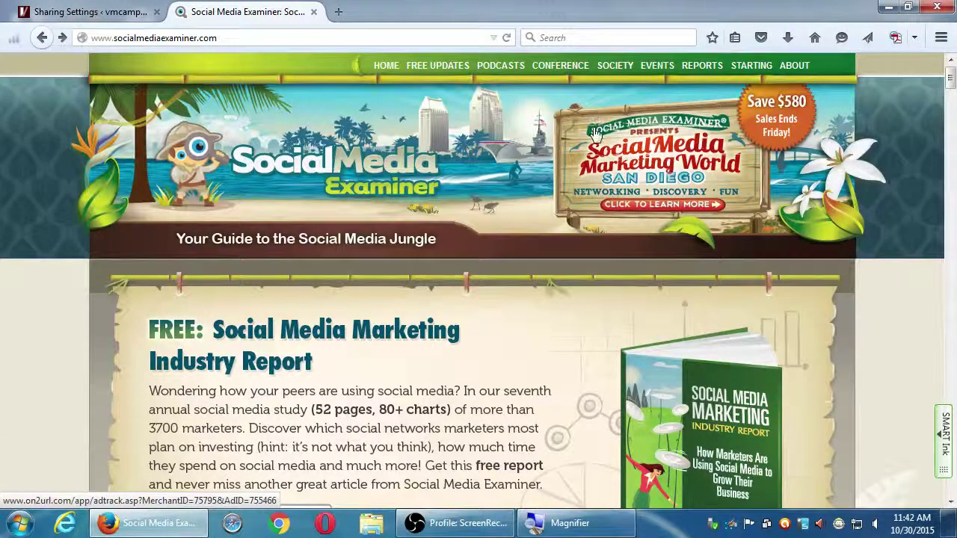
Step: Search the Social Media Examiner site for "snapchat"
scroll(608, 253, "down", 2)
scroll(611, 255, "down", 5)
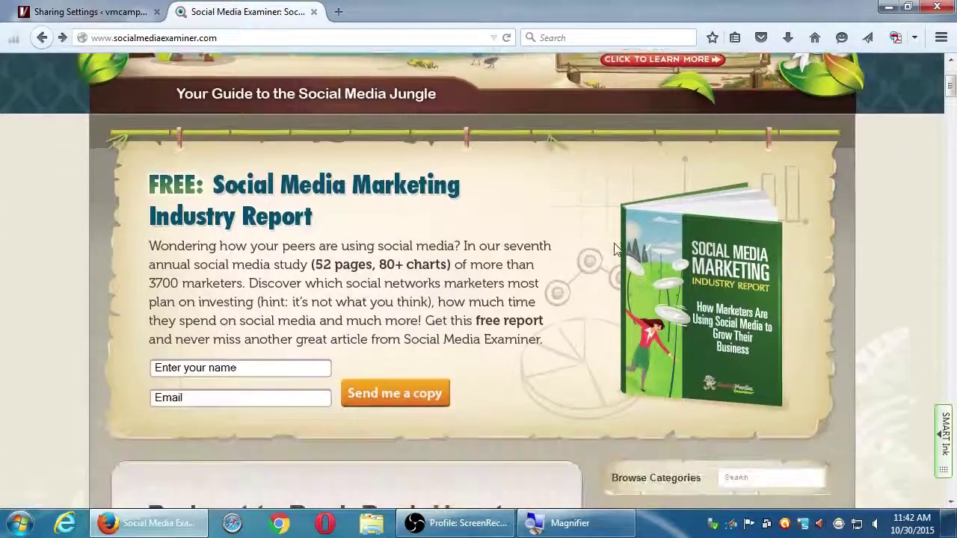
mouse_move(717, 303)
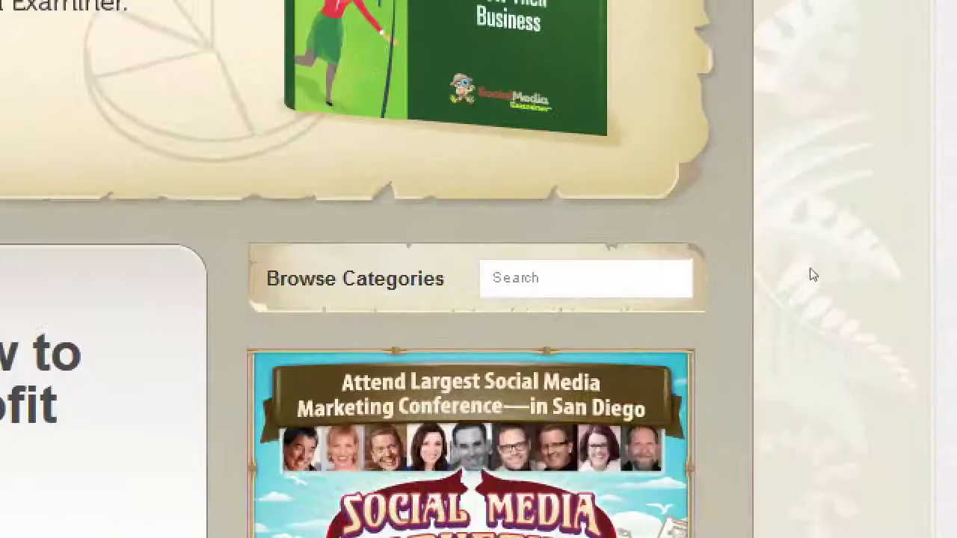
mouse_move(903, 215)
scroll(893, 393, "down", 1)
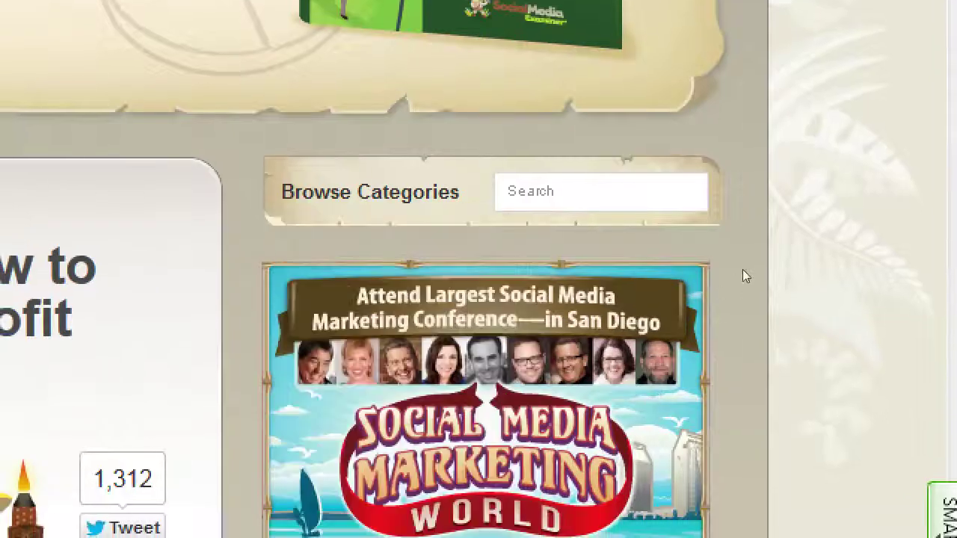
key("Tab")
type("snap")
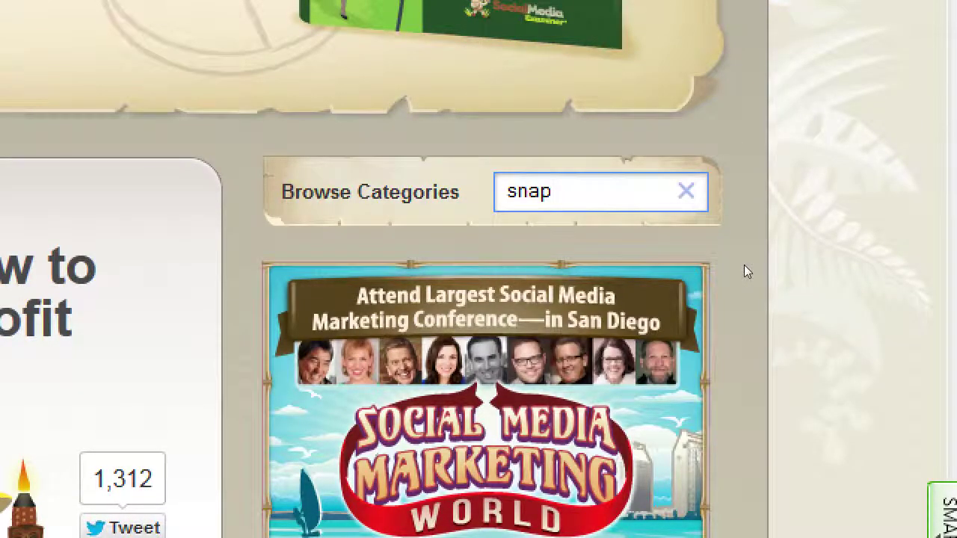
type("chat")
key("Return")
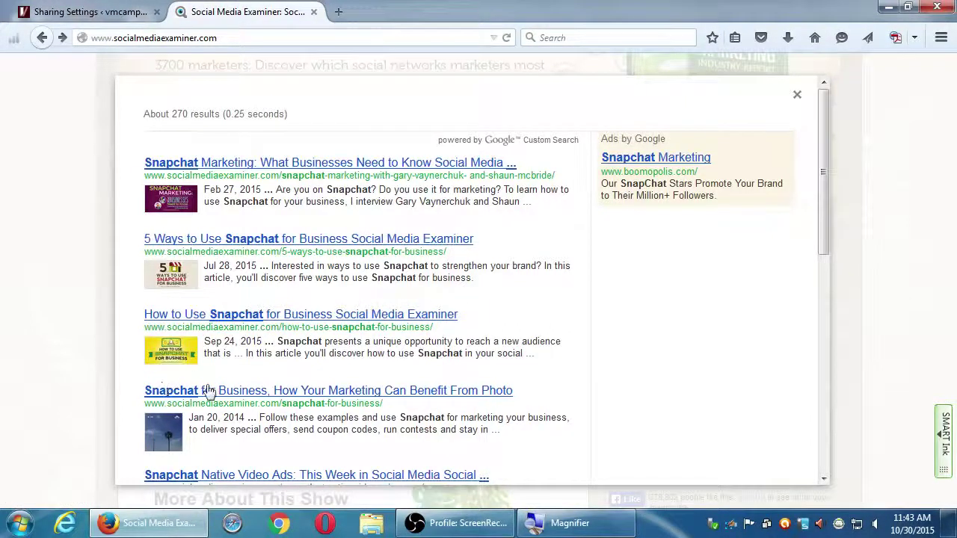
Step: Open the "Snapchat or Instagram? Deciding Which Platform Is Ideal for Your Visual Content" search result and look at the article's beginning
scroll(207, 390, "down", 3)
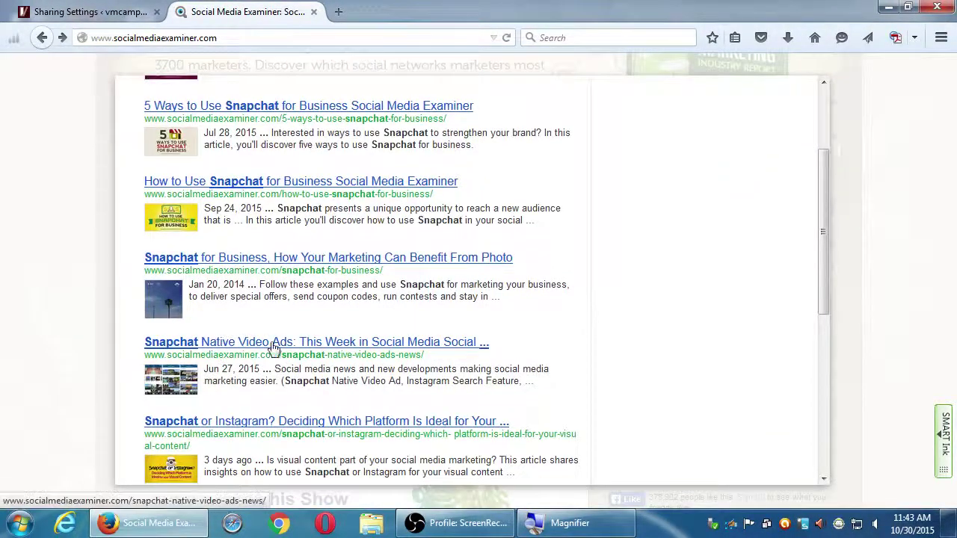
scroll(246, 320, "down", 2)
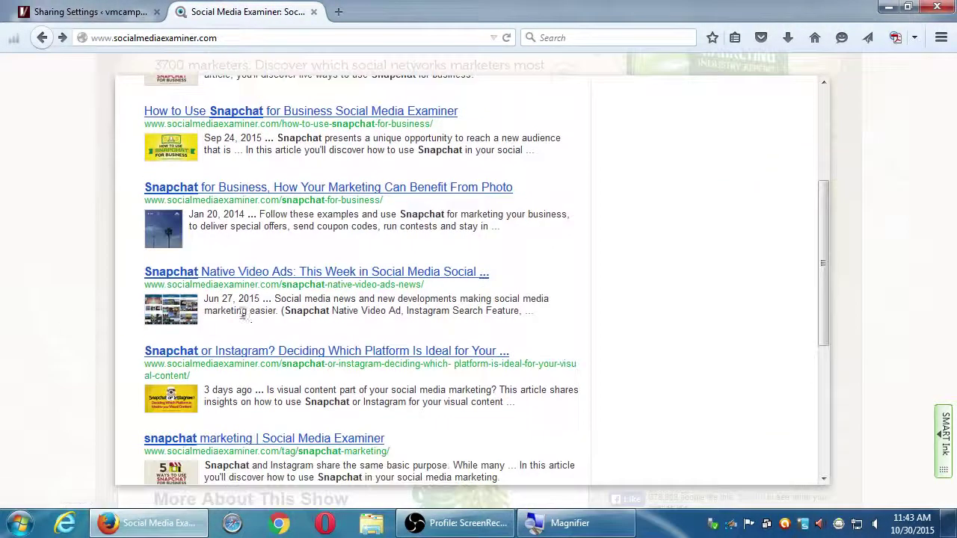
left_click(213, 353)
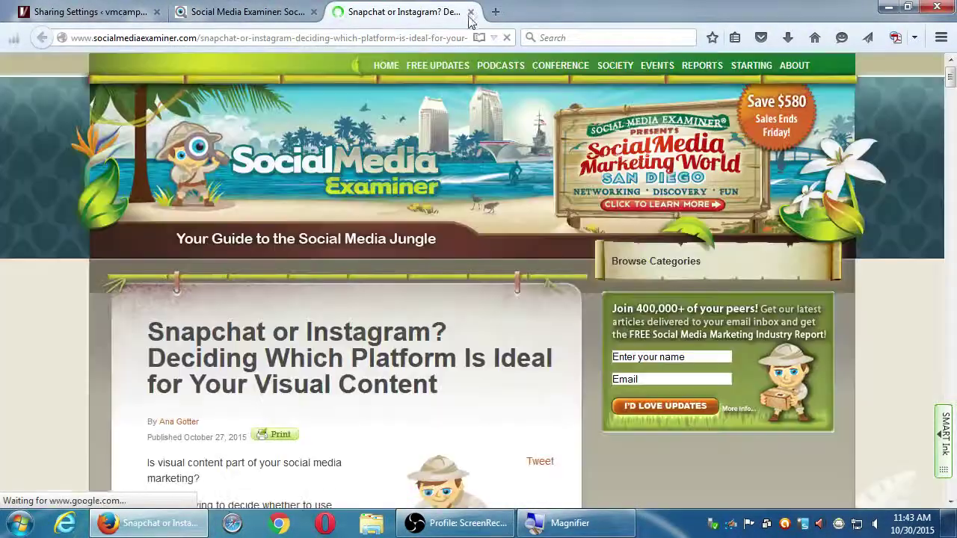
scroll(254, 312, "down", 5)
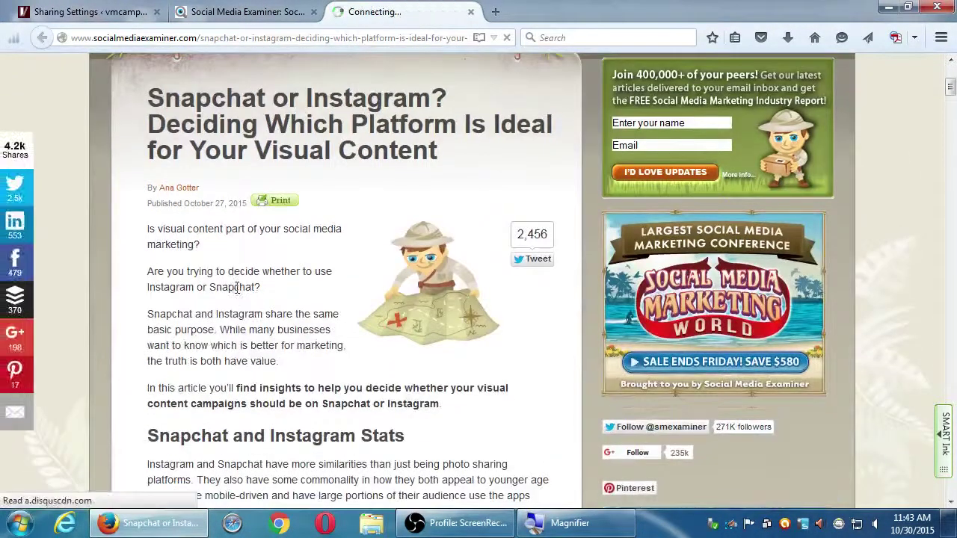
Step: Go back to the snapchat search results, close them, and return to the beginning of the home page
left_click(278, 13)
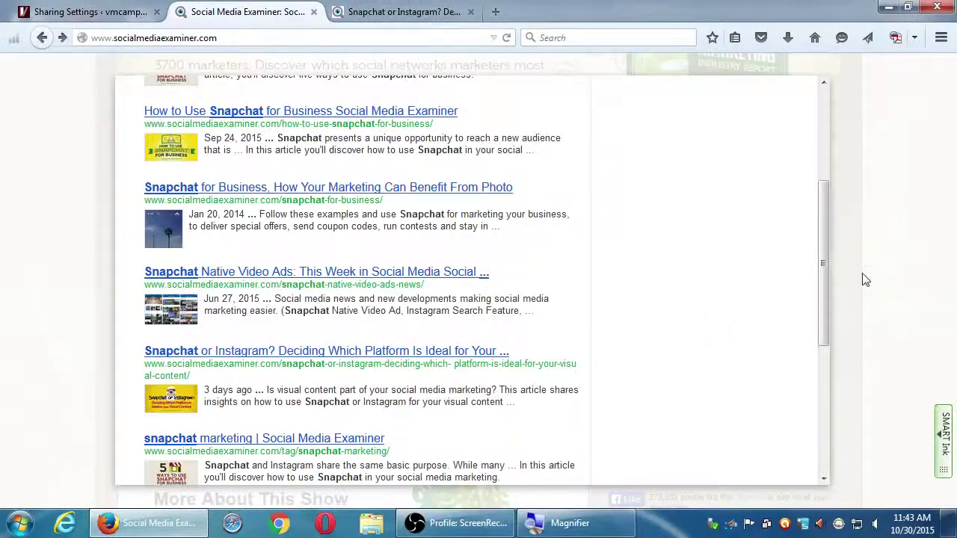
left_click(856, 247)
scroll(822, 215, "up", 3)
scroll(835, 221, "up", 3)
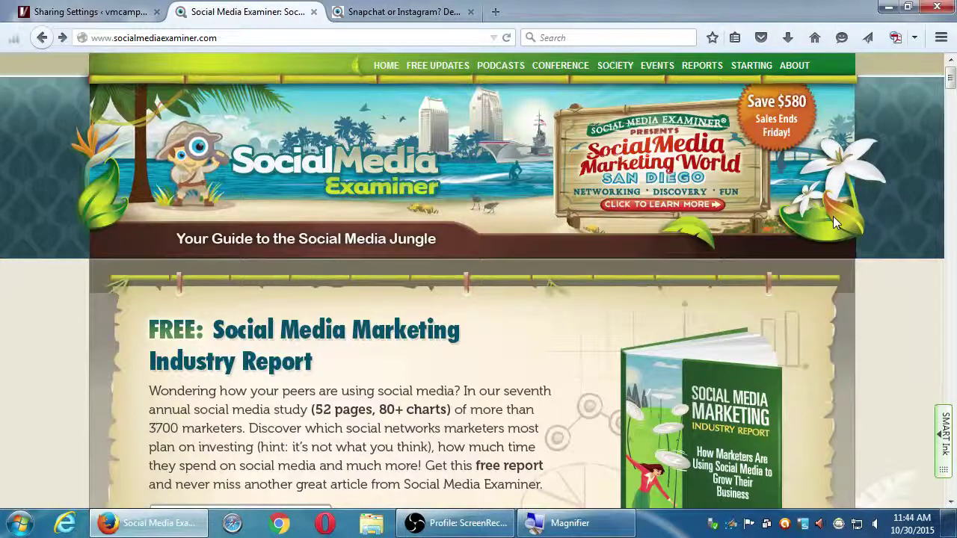
Step: Return to the WordPress Sharing Settings page and review the Publicize connections above the Sharing Buttons section
left_click(29, 9)
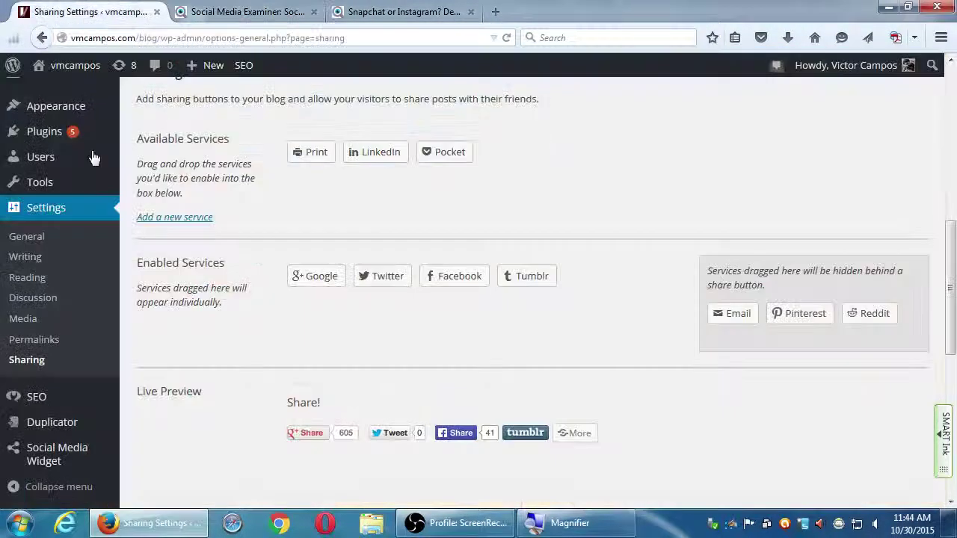
scroll(220, 284, "up", 5)
scroll(220, 294, "up", 3)
scroll(406, 325, "down", 2)
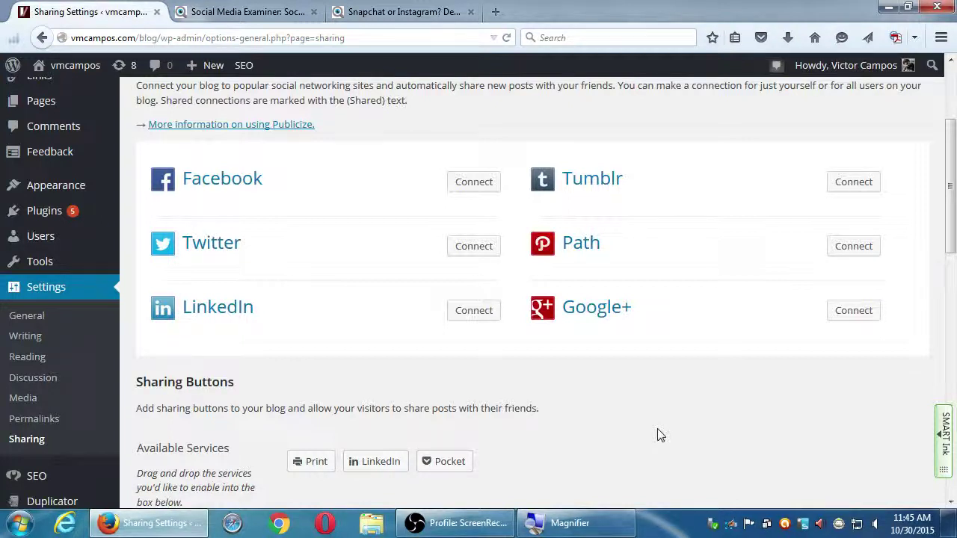
Step: Open the mashable.com home page in a new browser tab
left_click(496, 11)
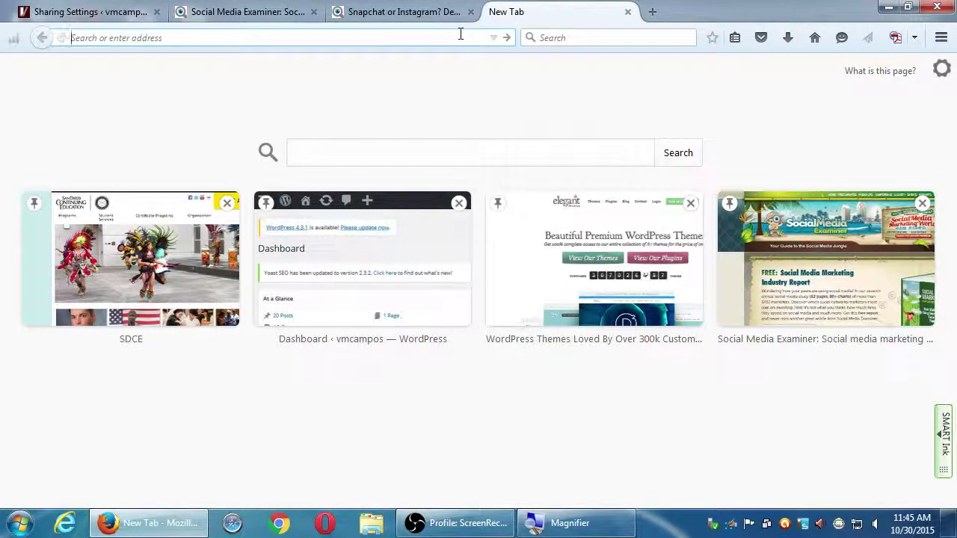
type("mashable.cc")
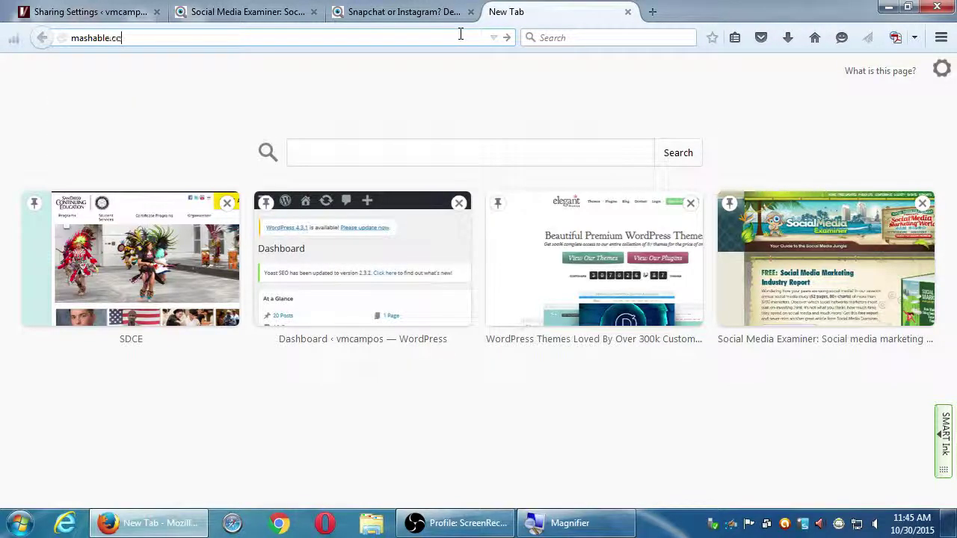
type("m")
key("Return")
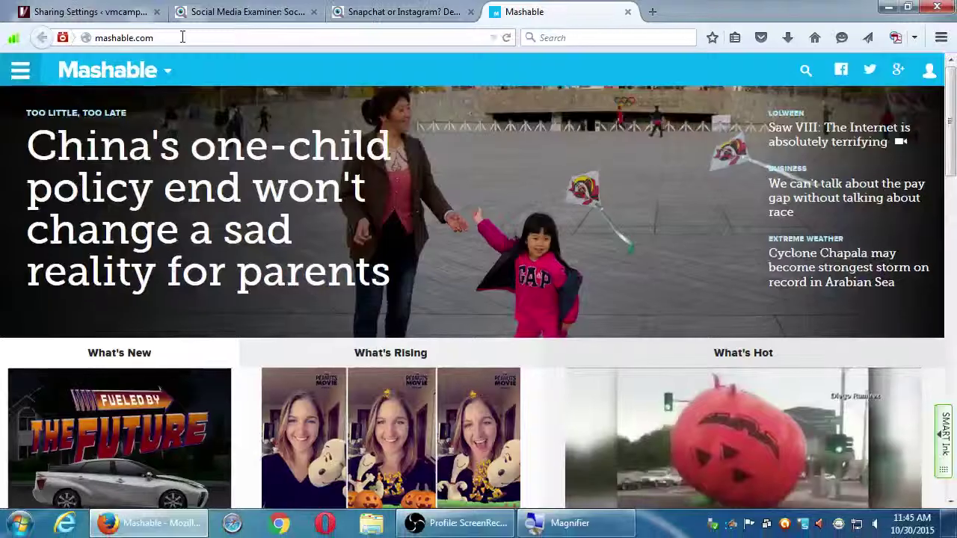
Step: Open the "Terrifying inflatable pumpkin storms through innocent town" story from What's Hot and close the advertisement covering it
scroll(52, 245, "down", 2)
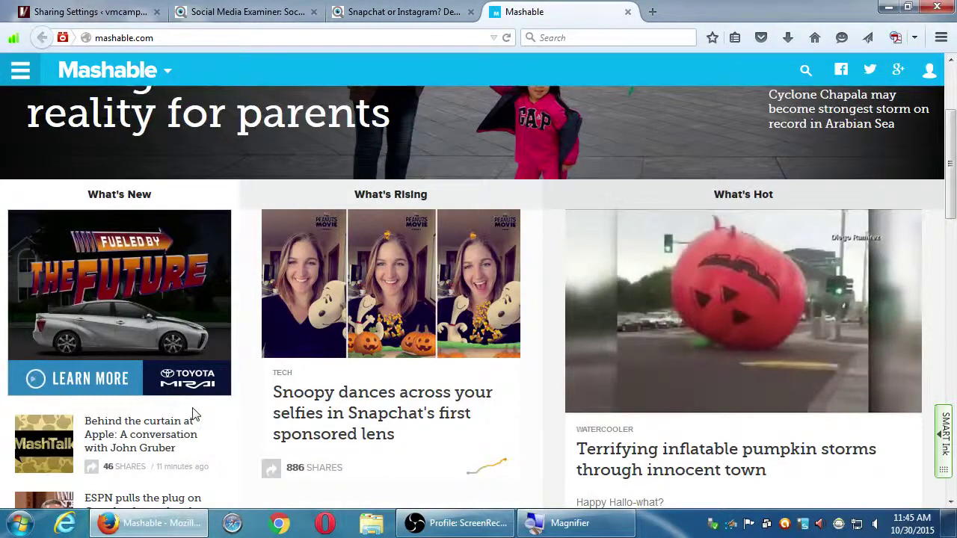
scroll(208, 415, "down", 1)
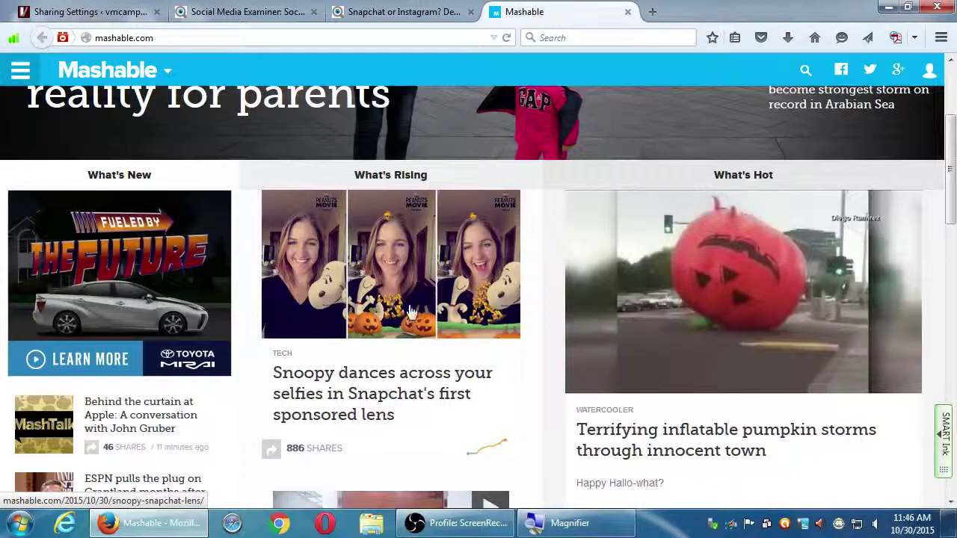
scroll(385, 374, "down", 4)
scroll(373, 288, "up", 2)
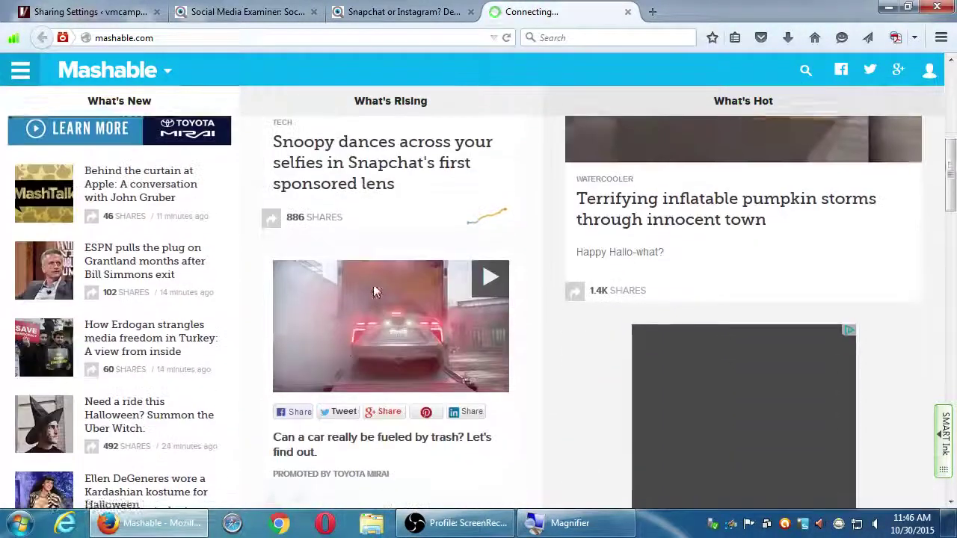
scroll(381, 292, "up", 1)
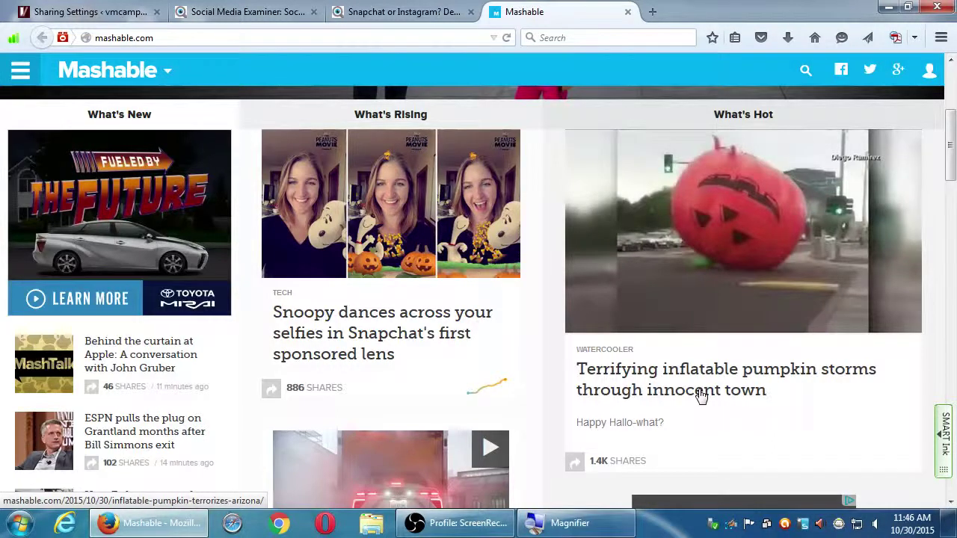
scroll(700, 396, "up", 3)
scroll(703, 396, "down", 3)
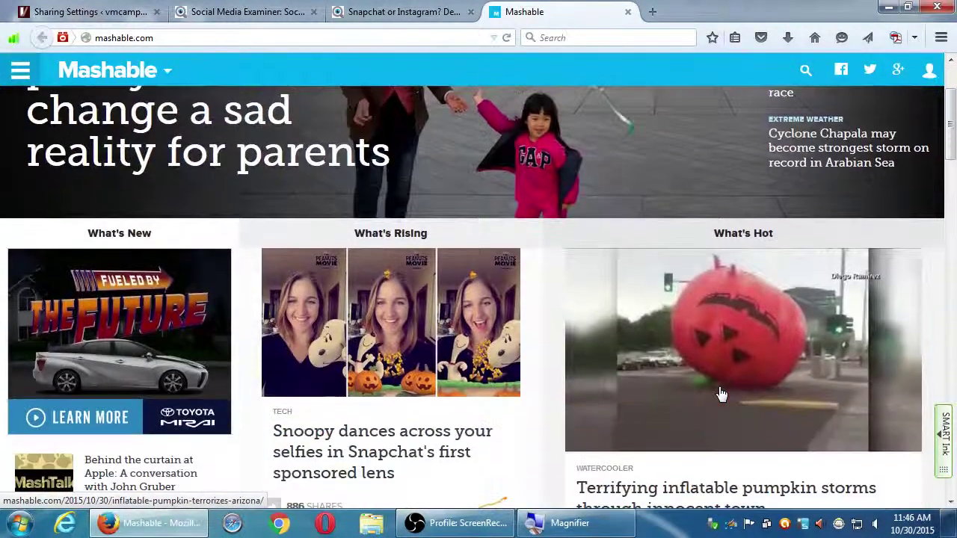
left_click(714, 382)
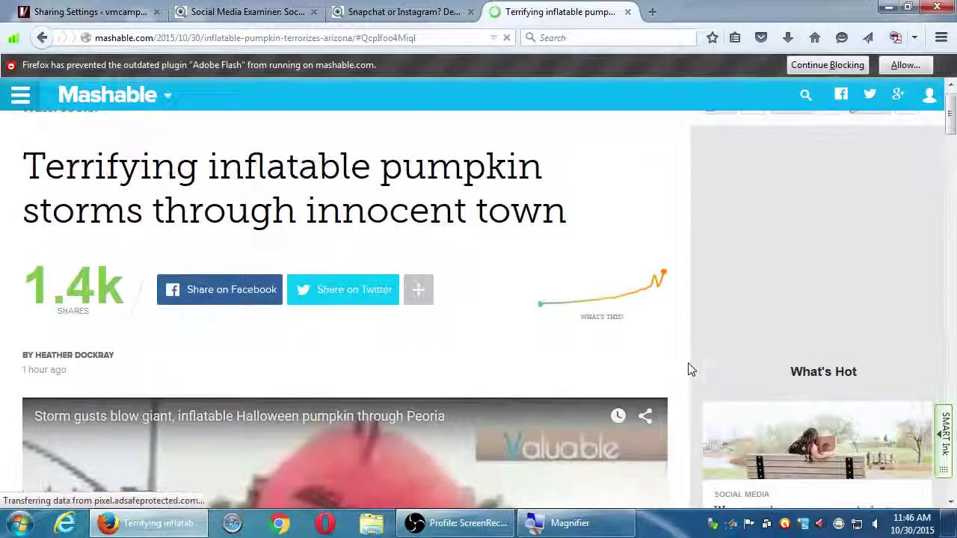
scroll(677, 412, "down", 4)
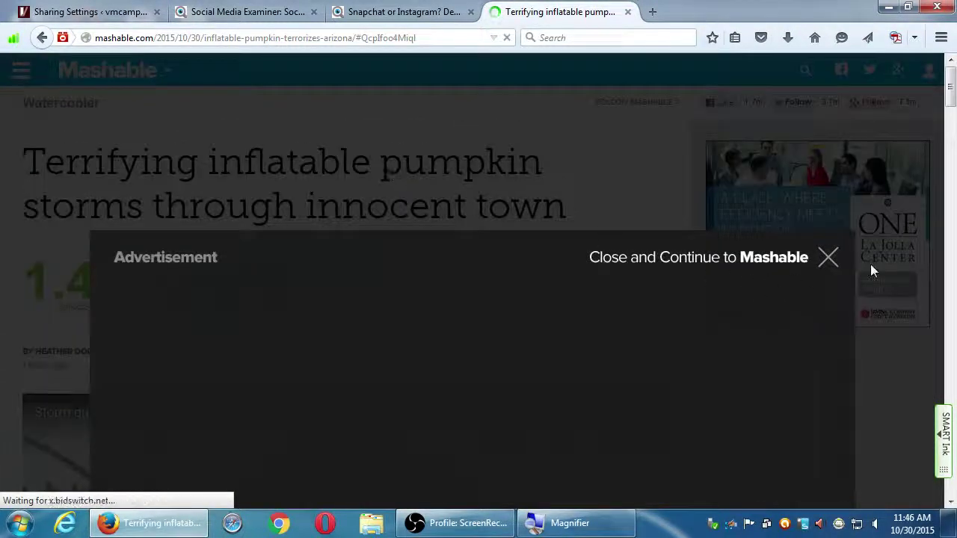
left_click(829, 259)
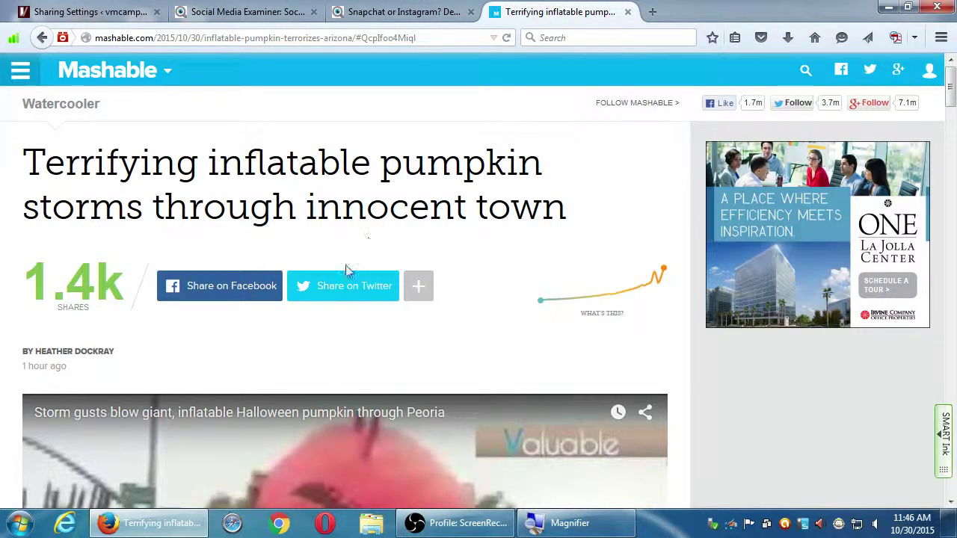
Step: Go back to the Mashable home page, examine the share counts in its story columns, and return to the beginning of the page
key("alt+Left")
scroll(345, 248, "down", 5)
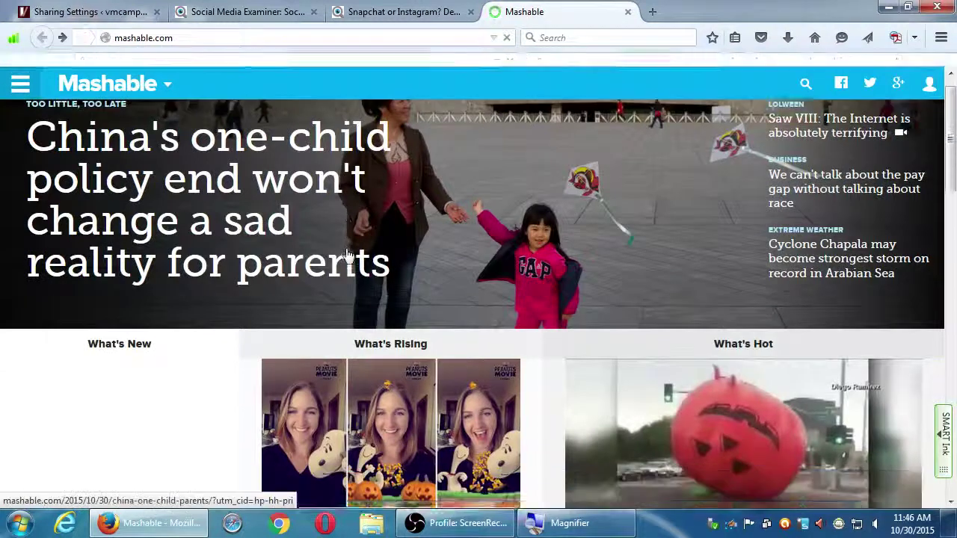
scroll(348, 255, "down", 6)
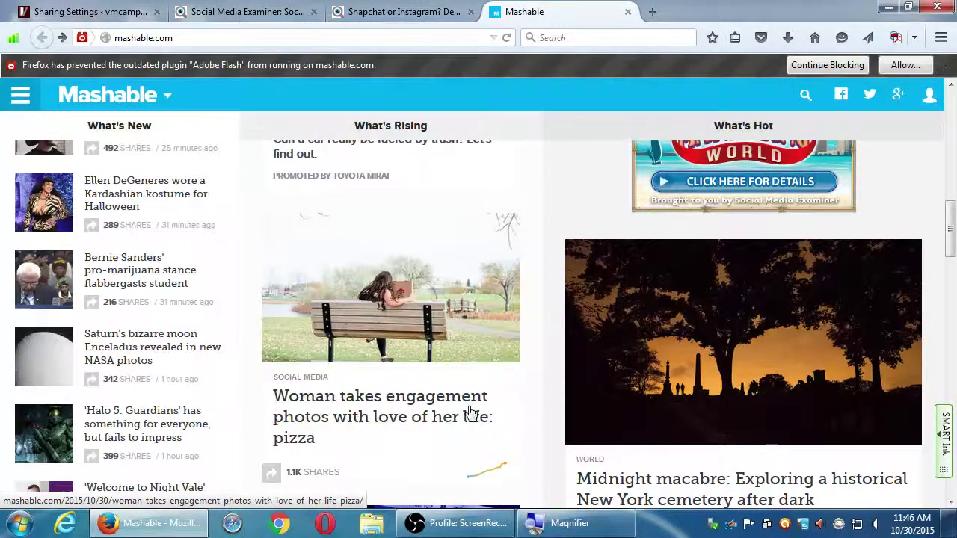
scroll(297, 426, "down", 2)
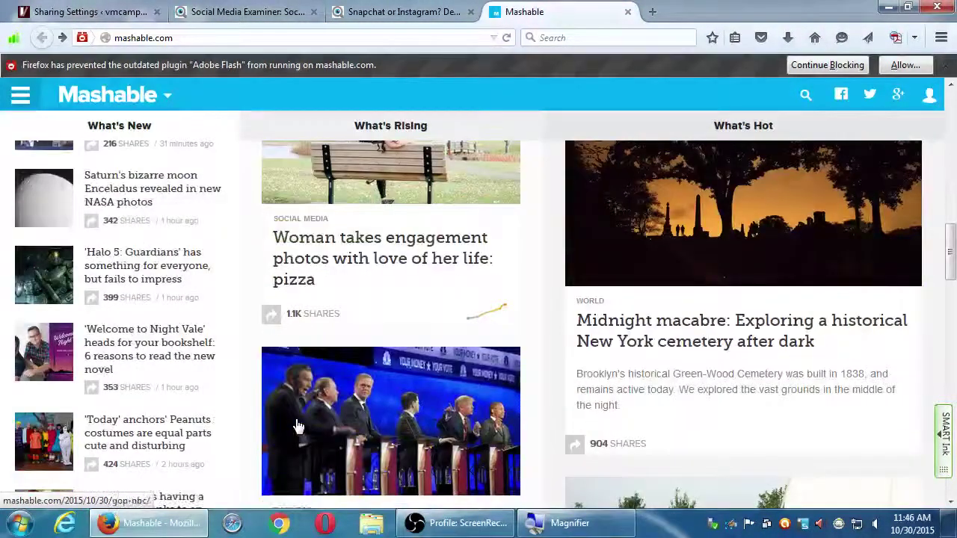
scroll(297, 426, "down", 2)
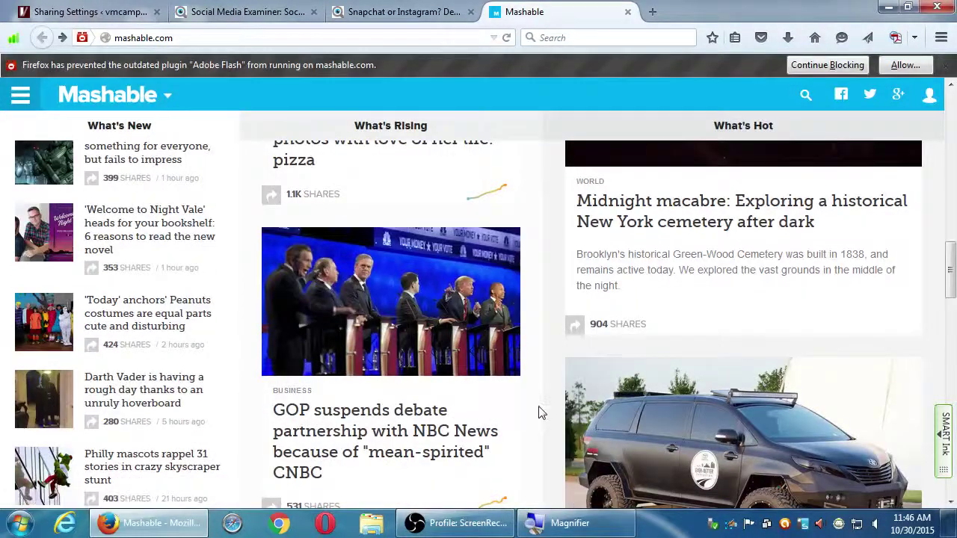
scroll(541, 413, "down", 5)
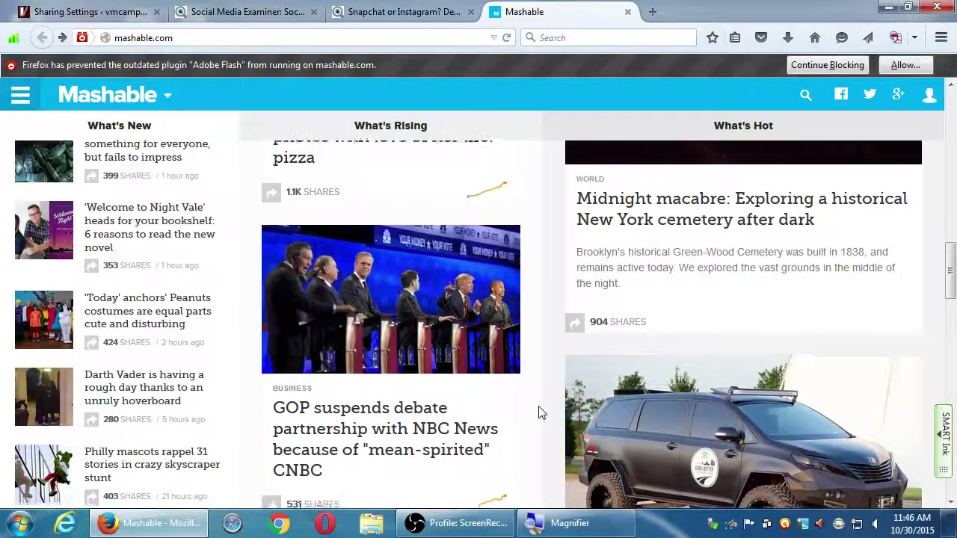
scroll(541, 412, "down", 2)
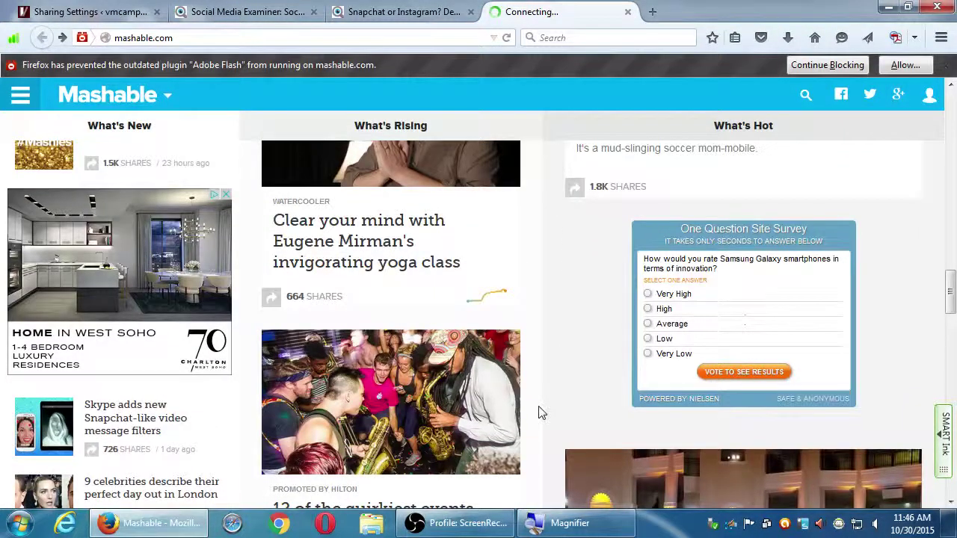
left_click(954, 104)
left_click(953, 104)
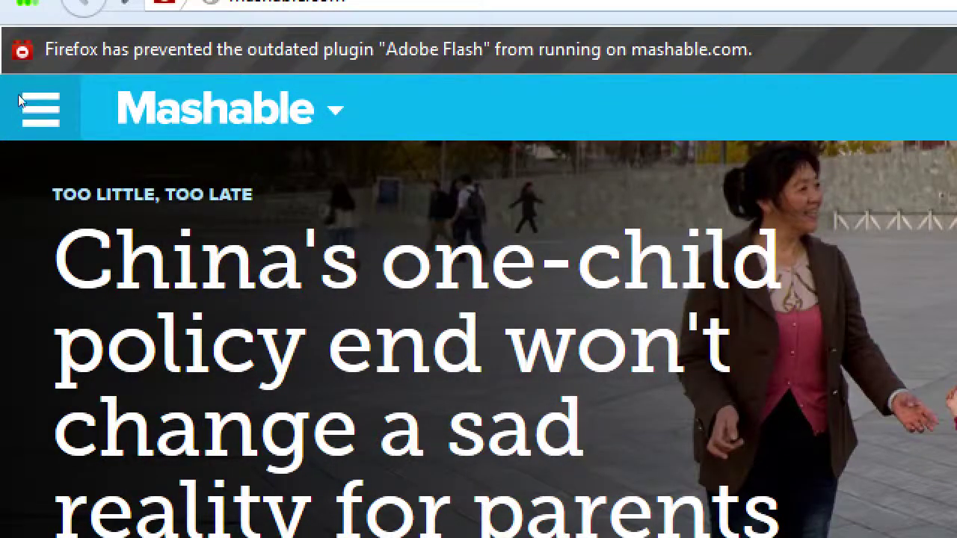
Step: Open the Social Media section of the Mashable site
left_click(19, 102)
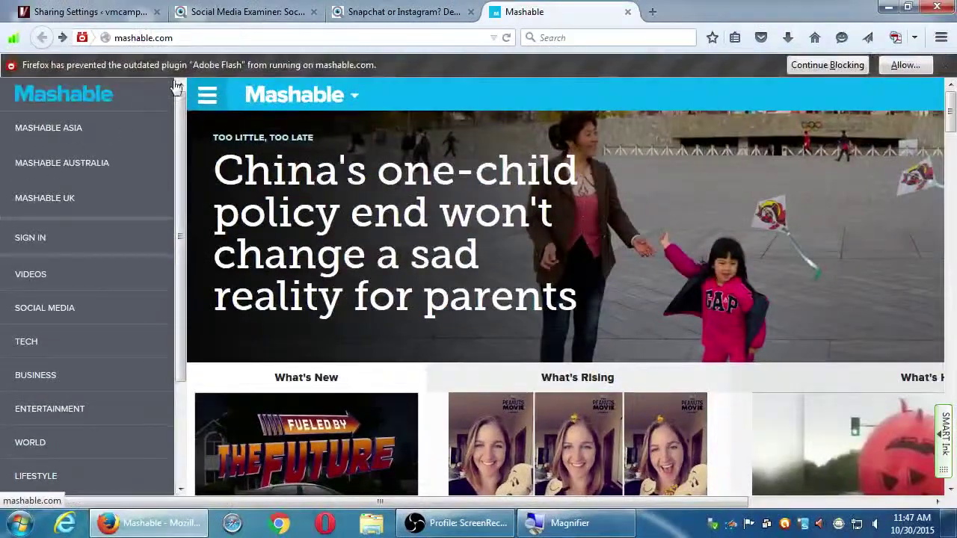
mouse_move(183, 109)
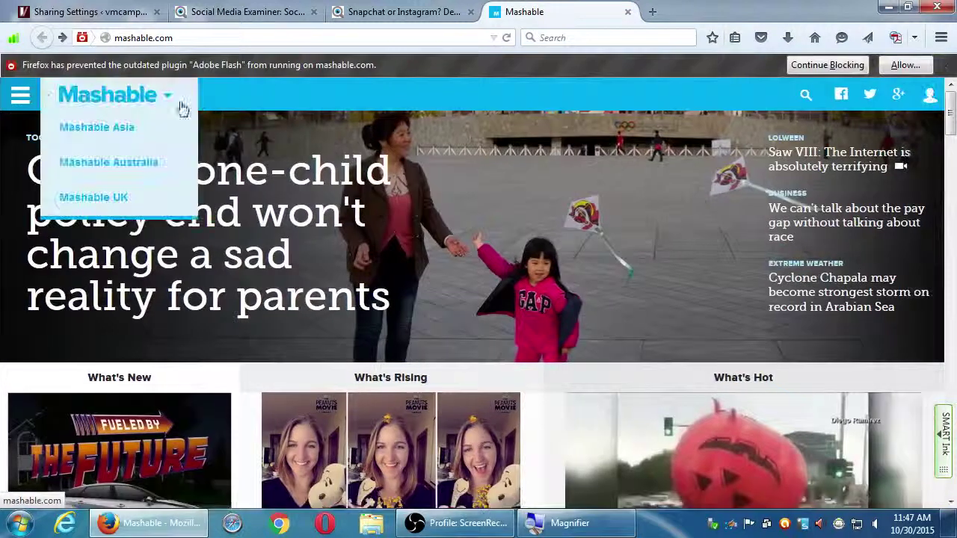
left_click(21, 99)
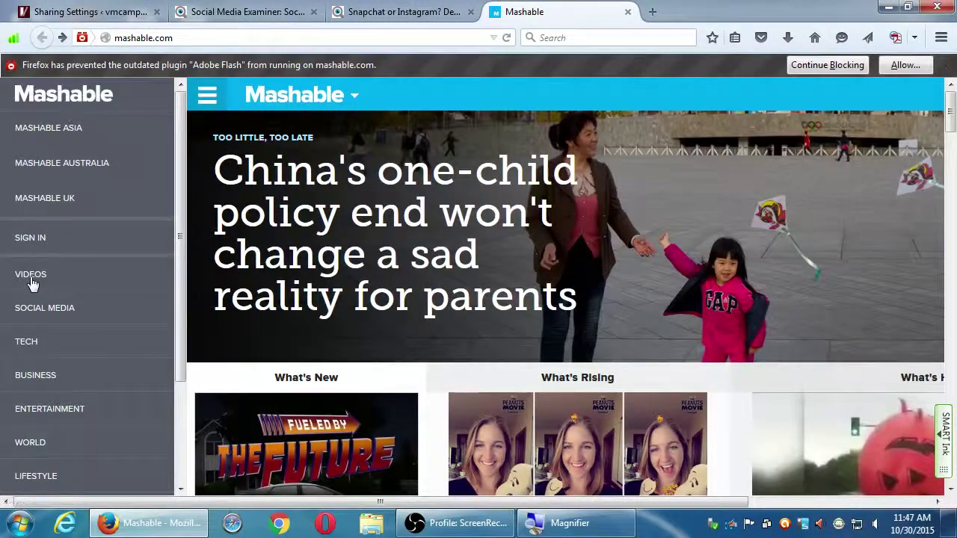
left_click(43, 314)
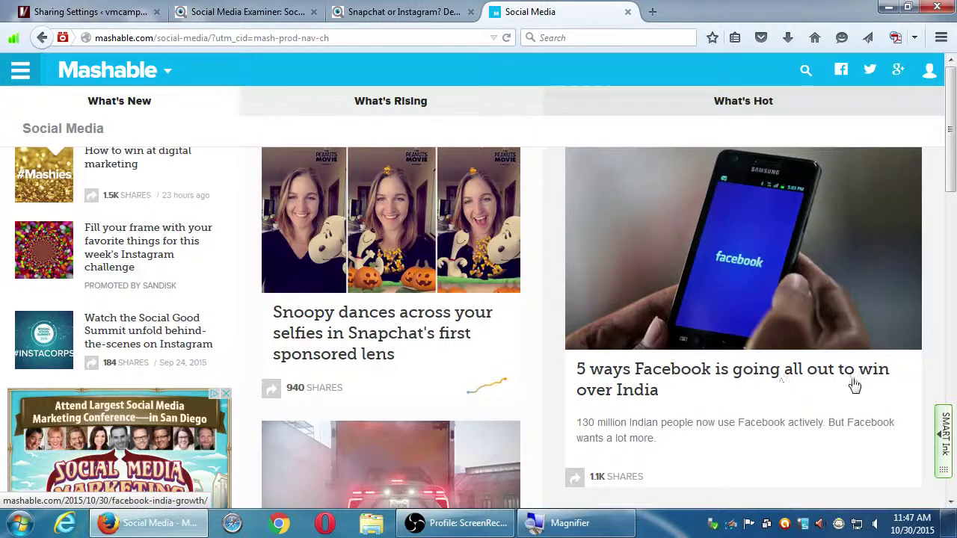
Step: Look through the Social Media section's stories and their share counts, then return to the beginning of the list
scroll(700, 395, "down", 7)
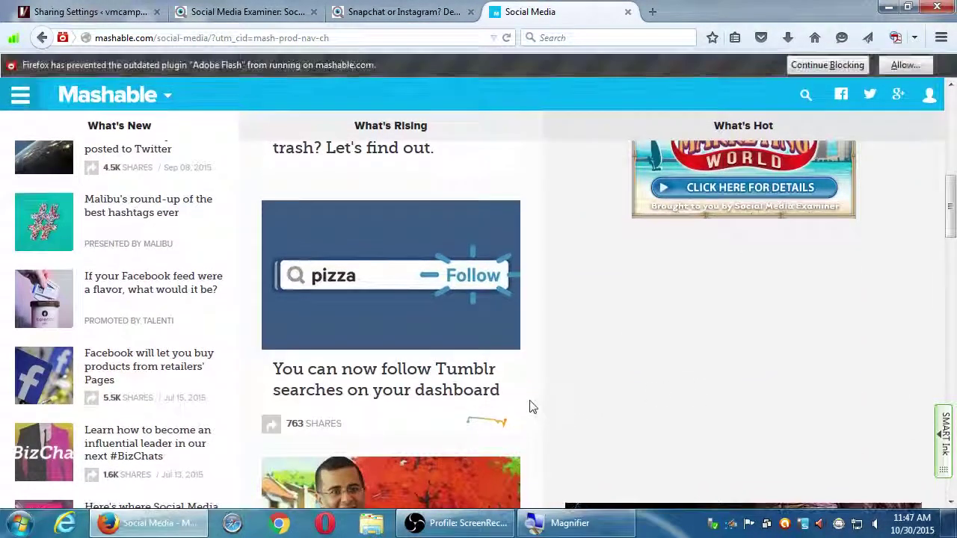
scroll(527, 415, "down", 3)
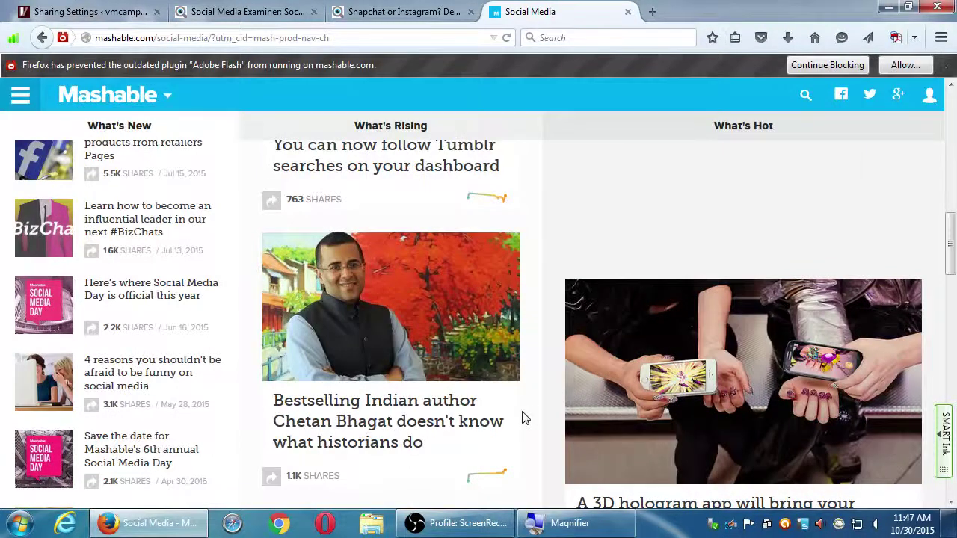
scroll(523, 419, "down", 2)
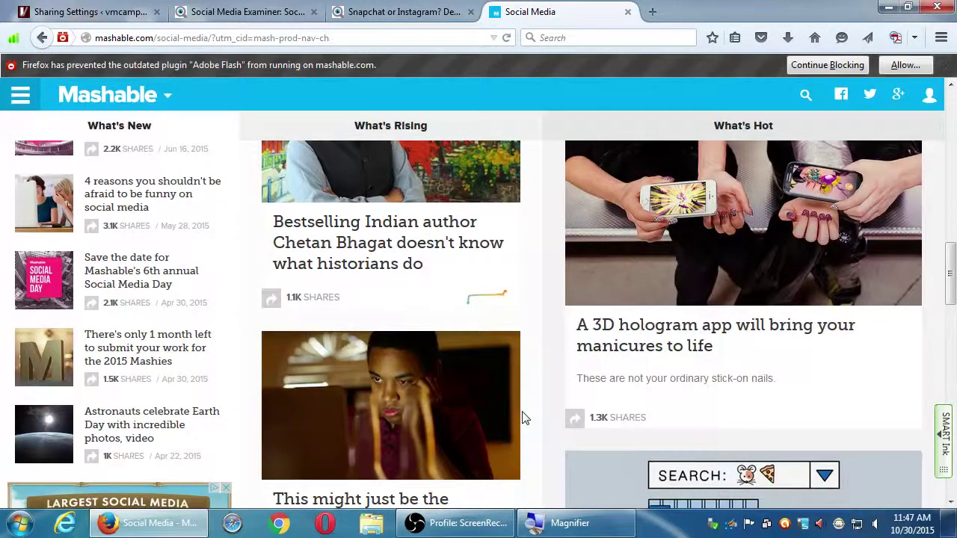
scroll(523, 419, "up", 1)
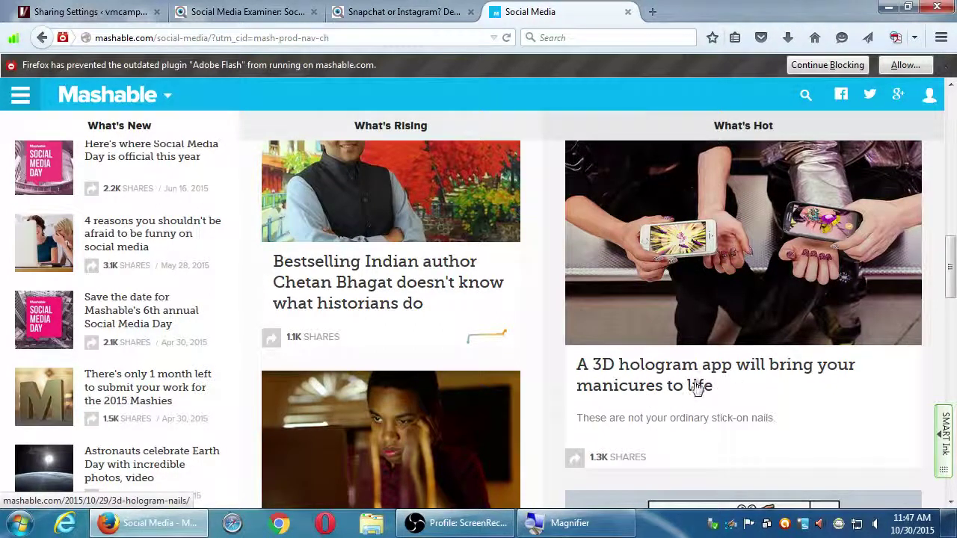
scroll(533, 354, "down", 4)
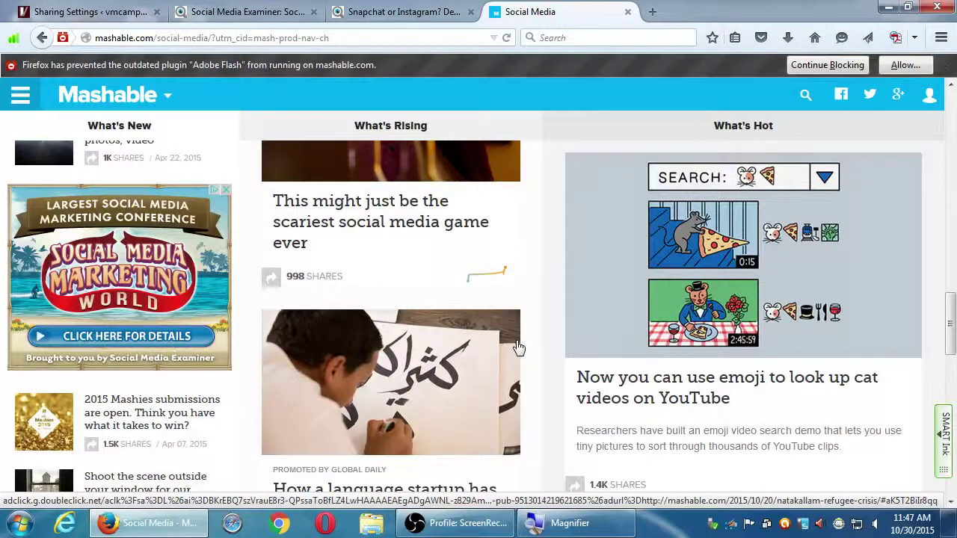
left_click(519, 347)
scroll(519, 347, "down", 2)
scroll(519, 348, "down", 2)
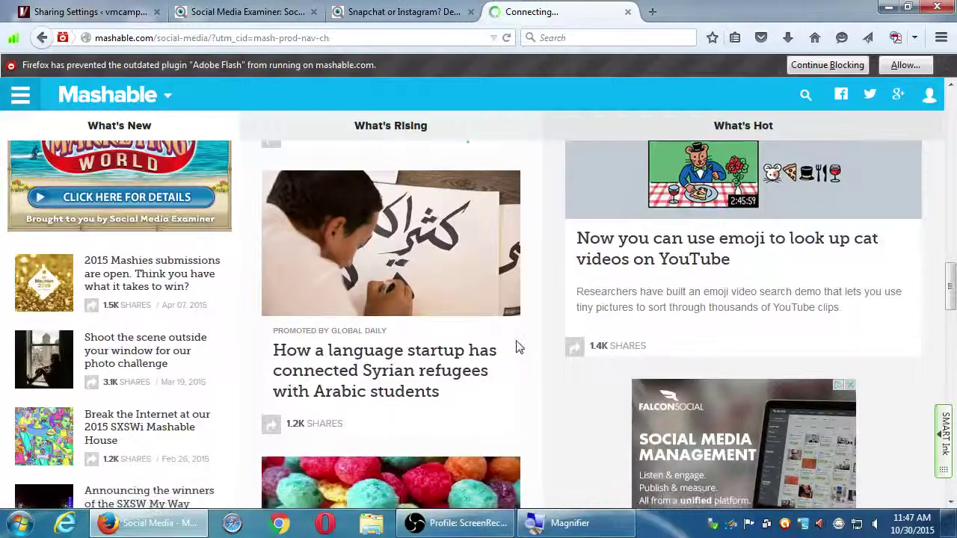
scroll(518, 347, "down", 3)
scroll(519, 348, "down", 4)
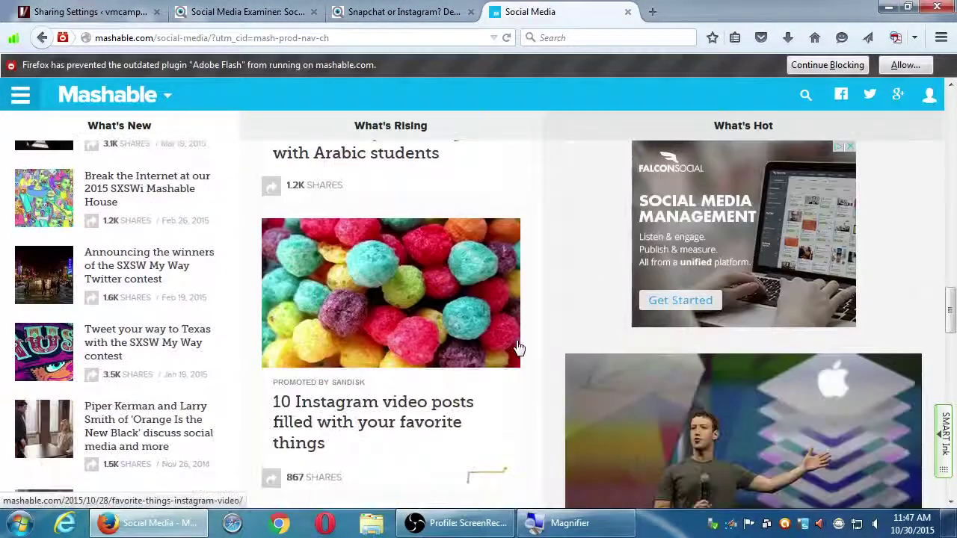
scroll(519, 348, "up", 2)
scroll(519, 347, "down", 4)
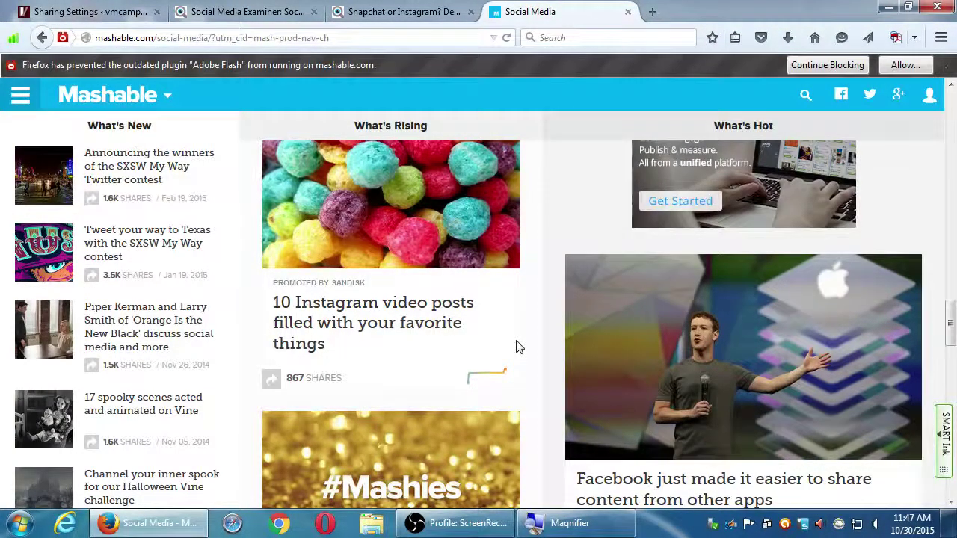
scroll(519, 347, "down", 4)
scroll(519, 348, "down", 3)
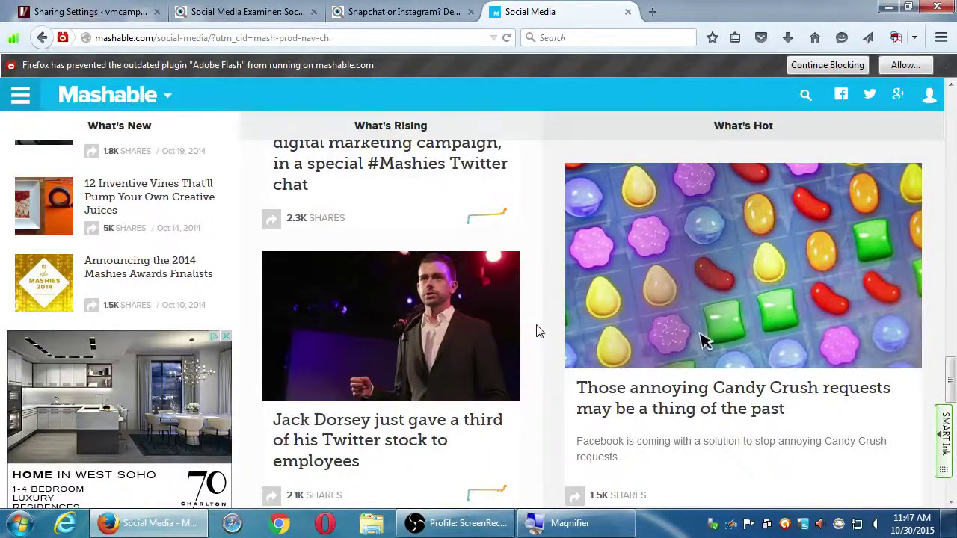
scroll(536, 331, "up", 10)
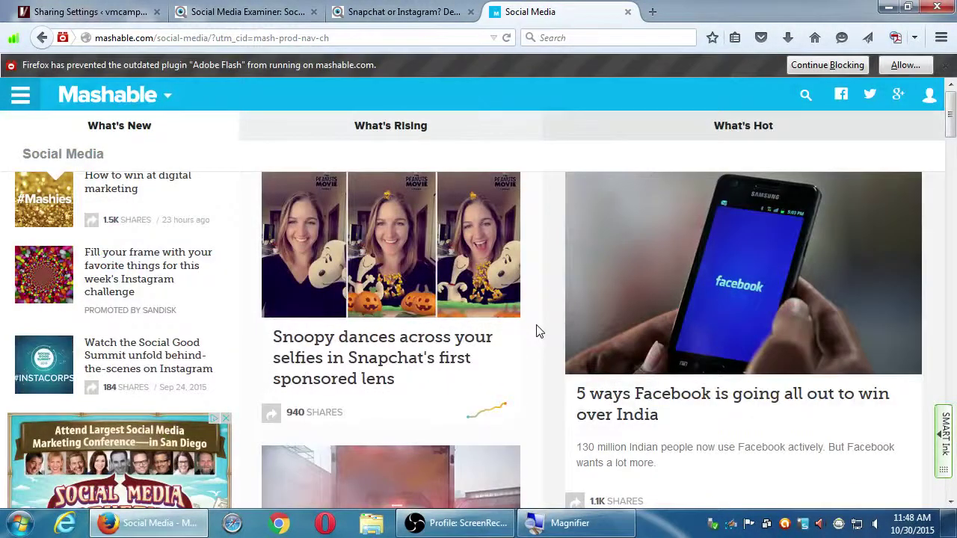
Step: Dismiss the Adobe Flash notice and open the "Snoopy dances across your selfies in Snapchat's first sponsored lens" article
left_click(946, 65)
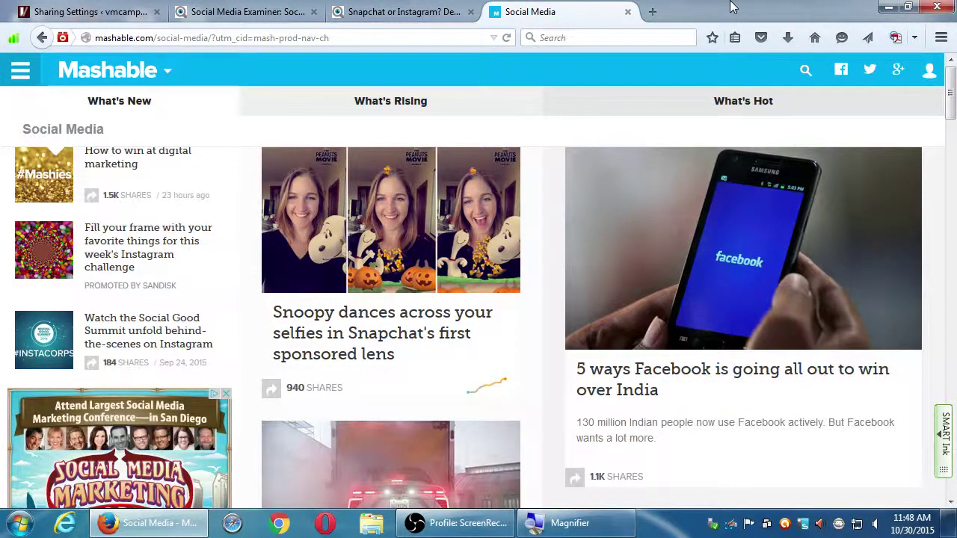
left_click(433, 338)
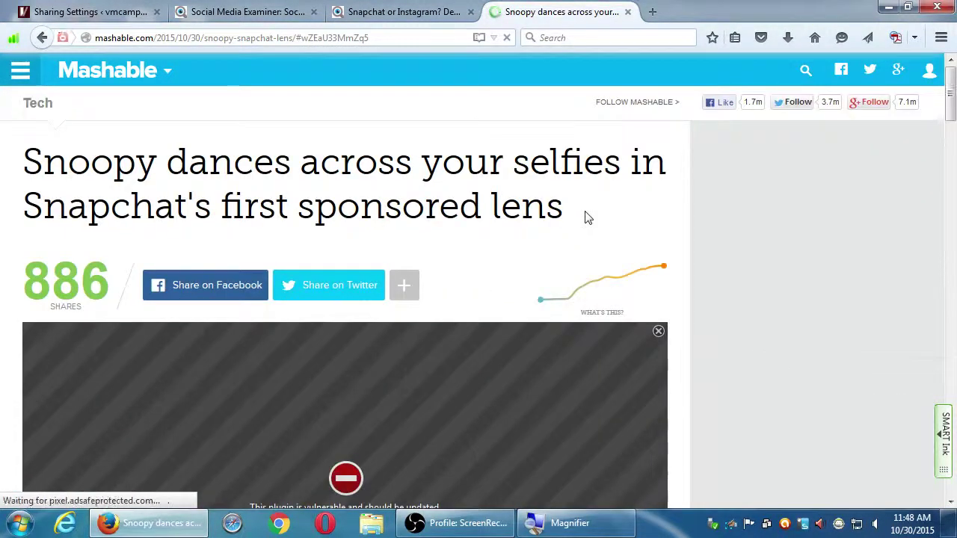
mouse_move(125, 88)
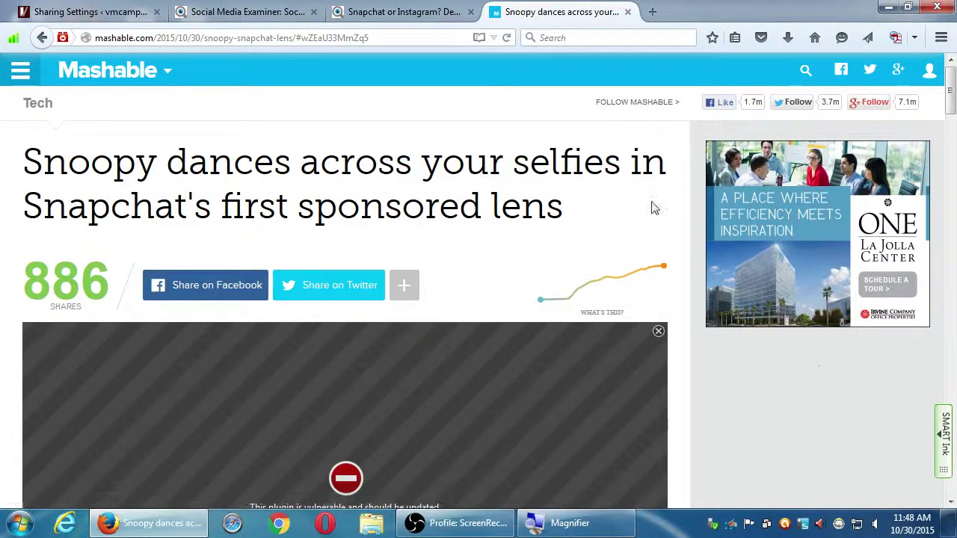
Step: Dismiss the blocked-plugin placeholder in the Snoopy article and look through its text beneath the sharing buttons
left_click(659, 332)
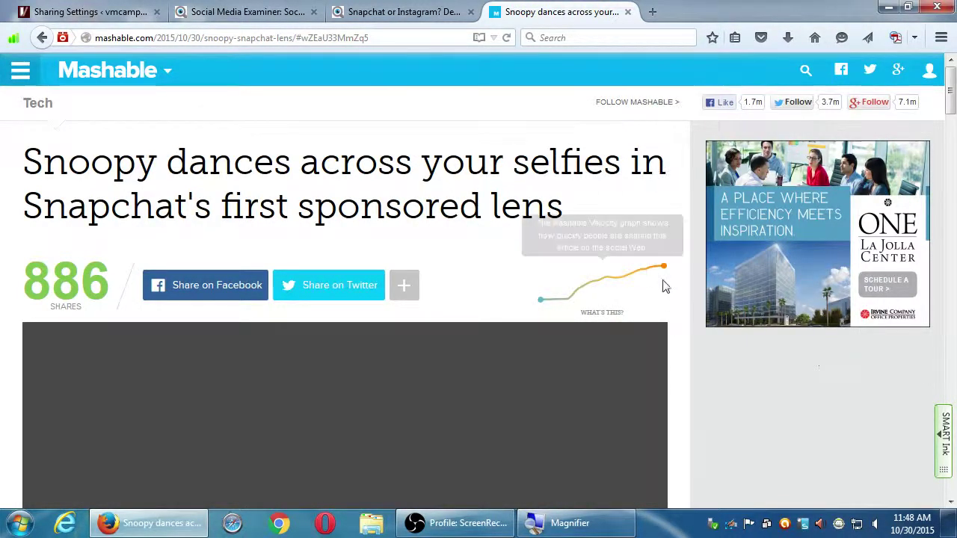
scroll(690, 314, "down", 5)
scroll(690, 311, "down", 2)
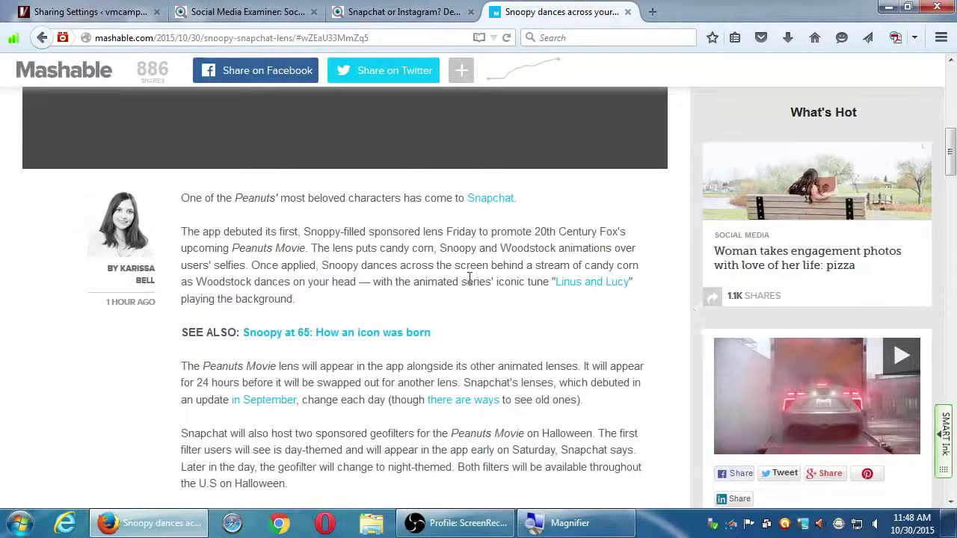
left_click_drag(356, 248, 444, 267)
left_click(448, 271)
Step: Return to the Mashable home page and look over its story columns and its list of site sections
left_click(59, 80)
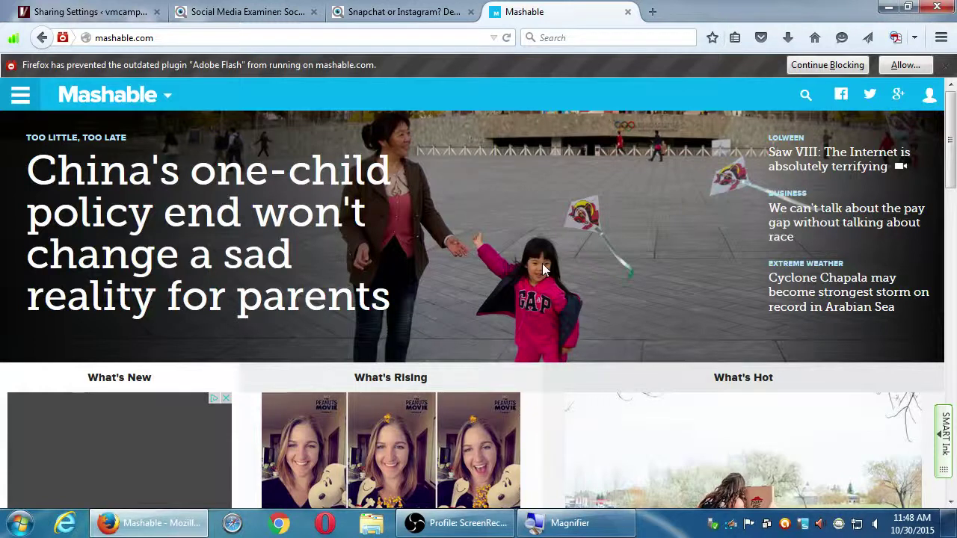
scroll(544, 275, "down", 3)
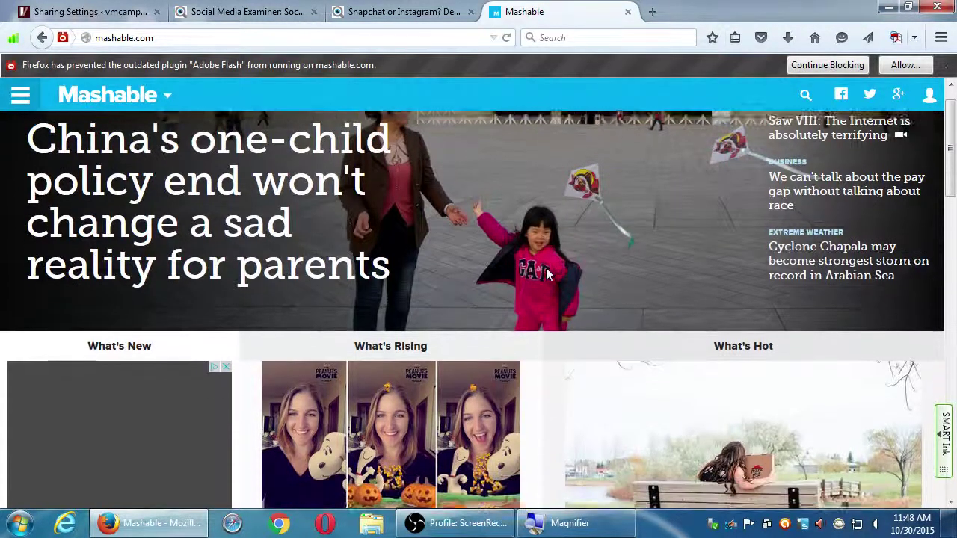
scroll(545, 274, "down", 2)
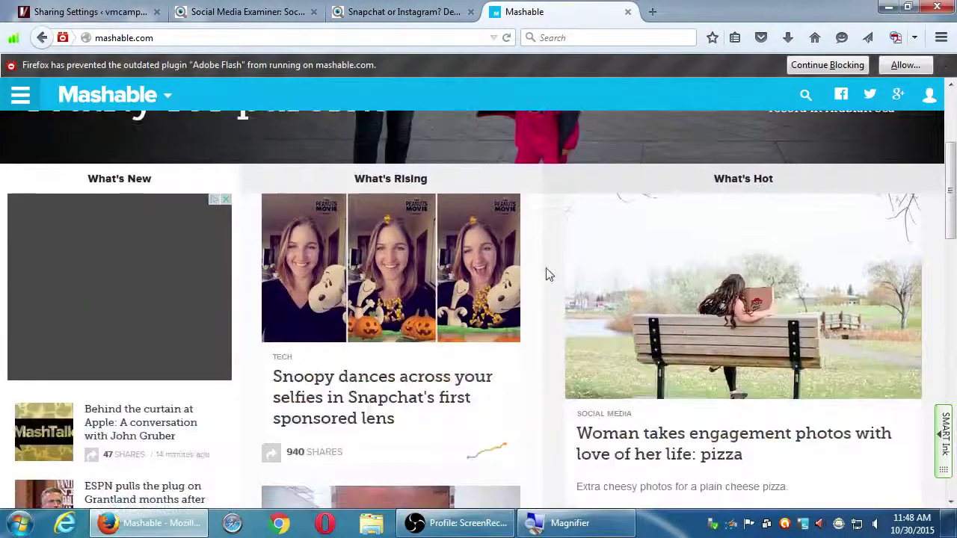
scroll(546, 271, "up", 5)
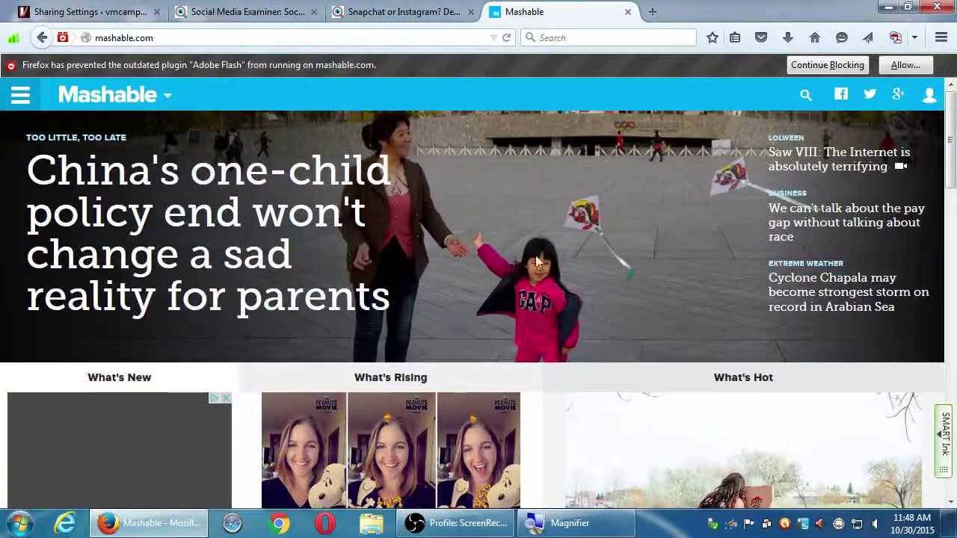
left_click(21, 100)
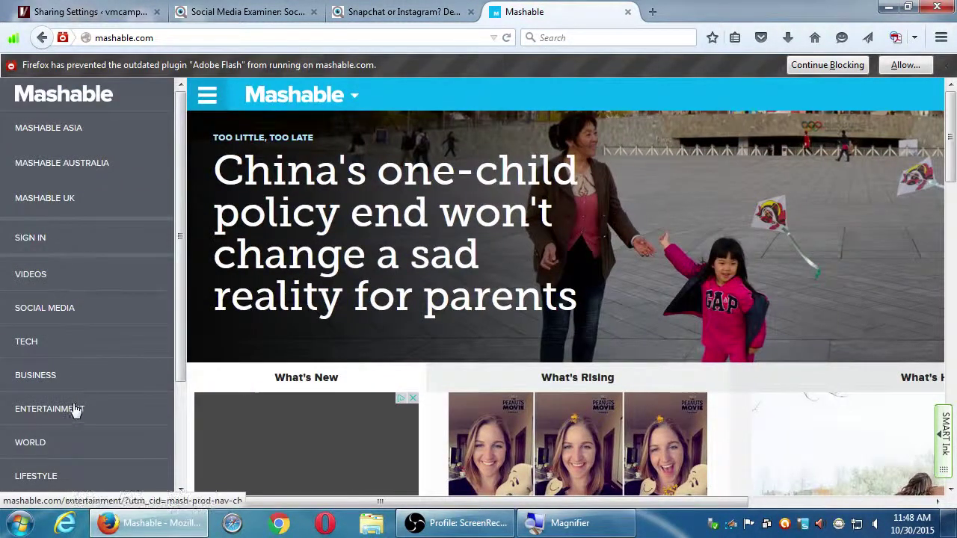
left_click(202, 97)
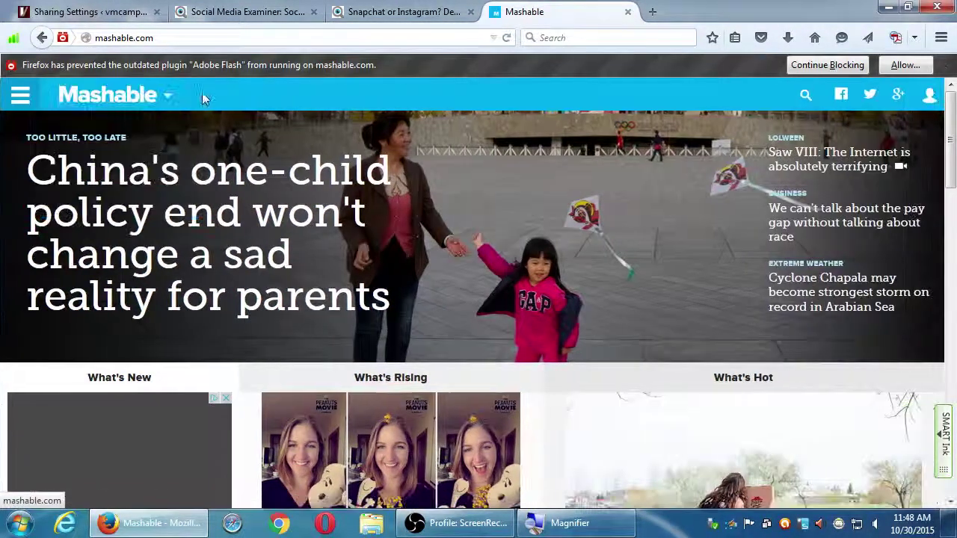
Step: Load thenextweb.com in the current tab and dismiss the Adobe Flash notice and the newsletter sign-up popup
left_click(440, 40)
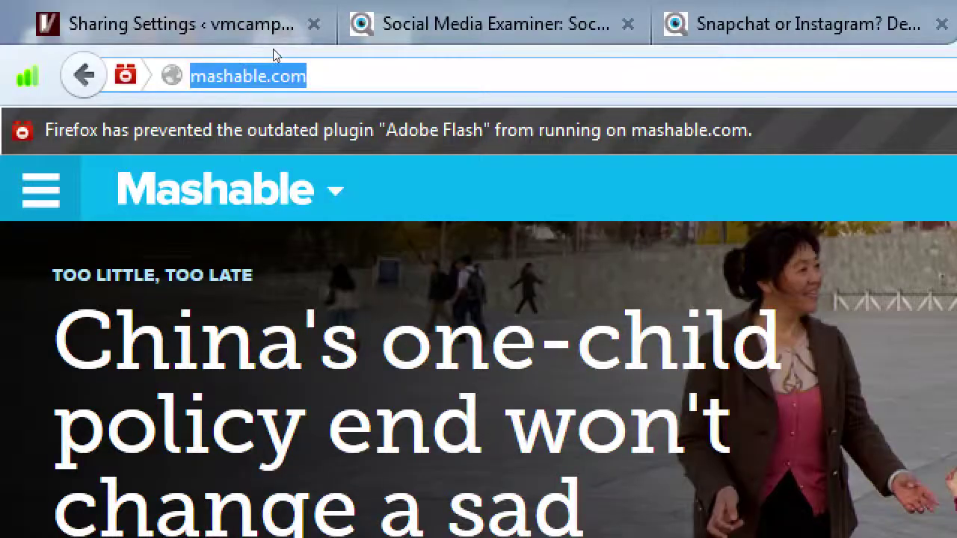
type("thenextwe")
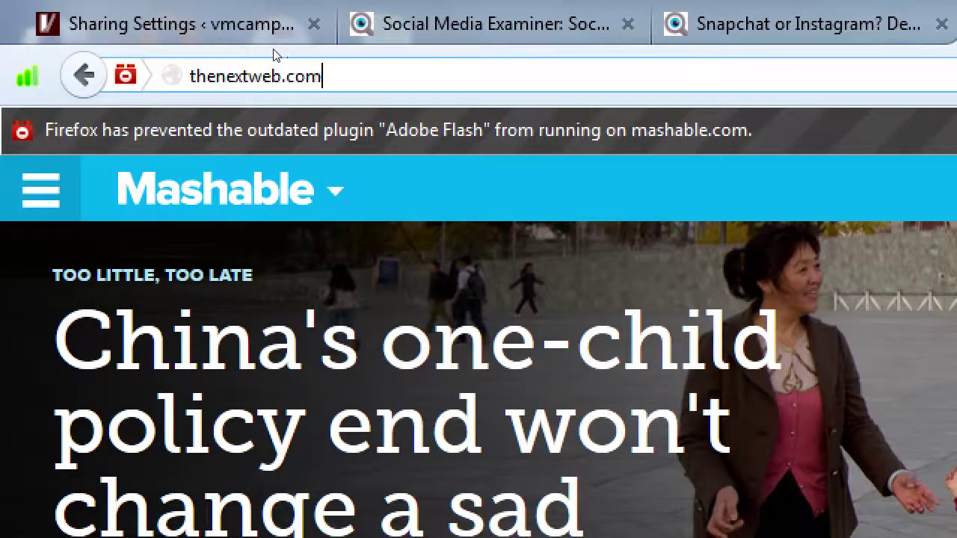
key("Return")
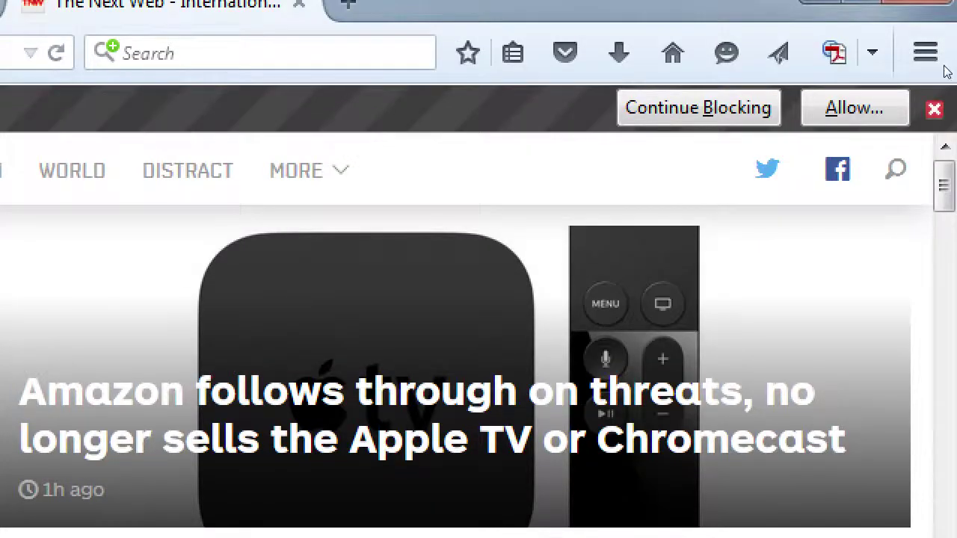
left_click(934, 107)
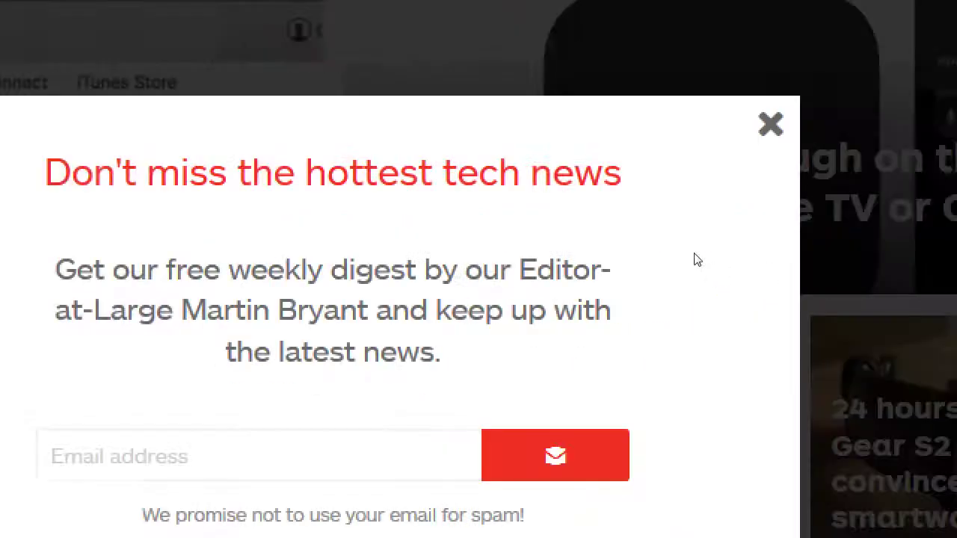
left_click(770, 124)
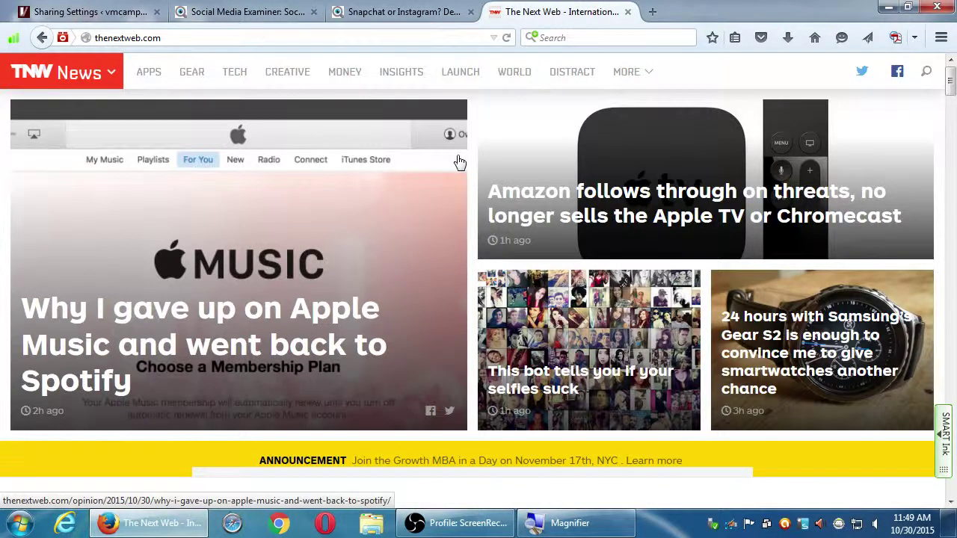
Step: Look through the Latest news stories on The Next Web and open the "5 Presentation Tips to Beat Your Competition" article
scroll(459, 159, "down", 5)
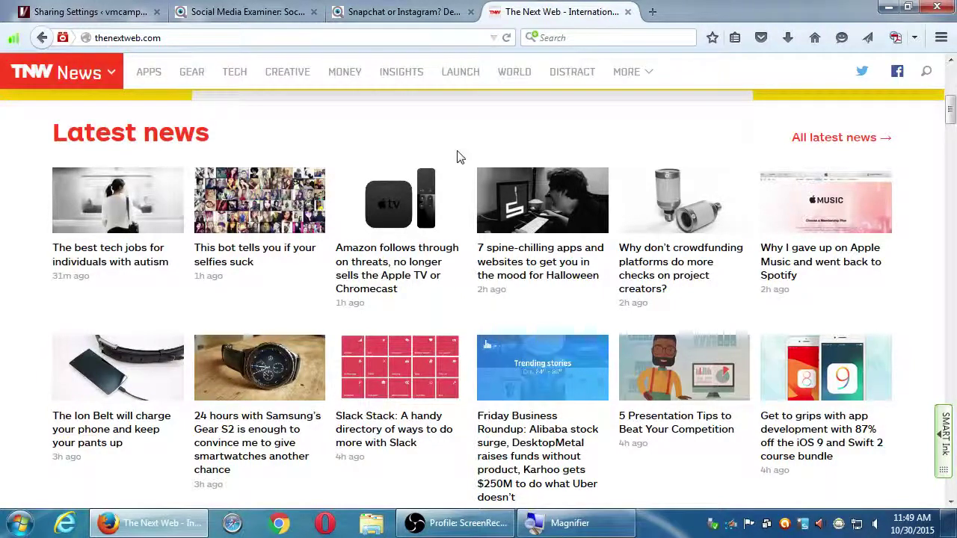
scroll(459, 157, "down", 1)
scroll(459, 162, "down", 2)
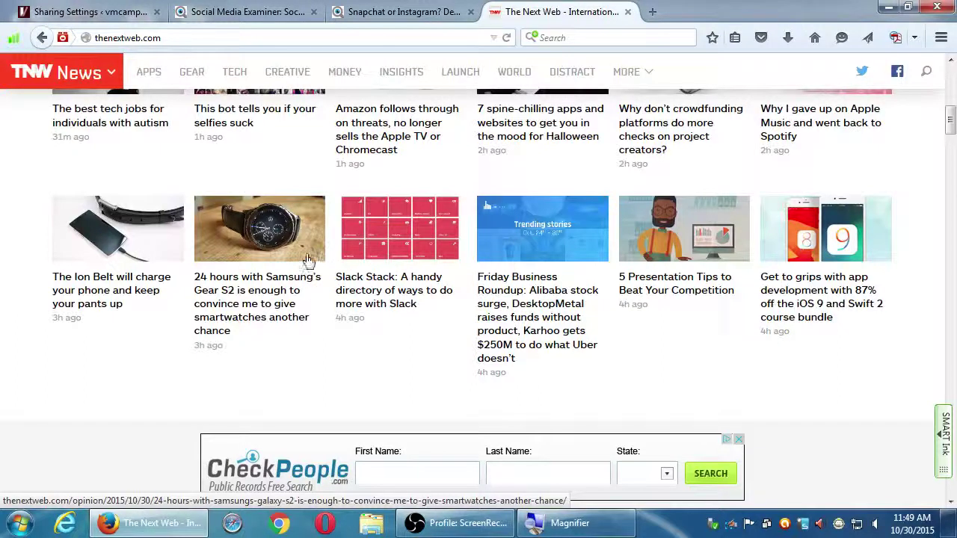
scroll(297, 258, "up", 3)
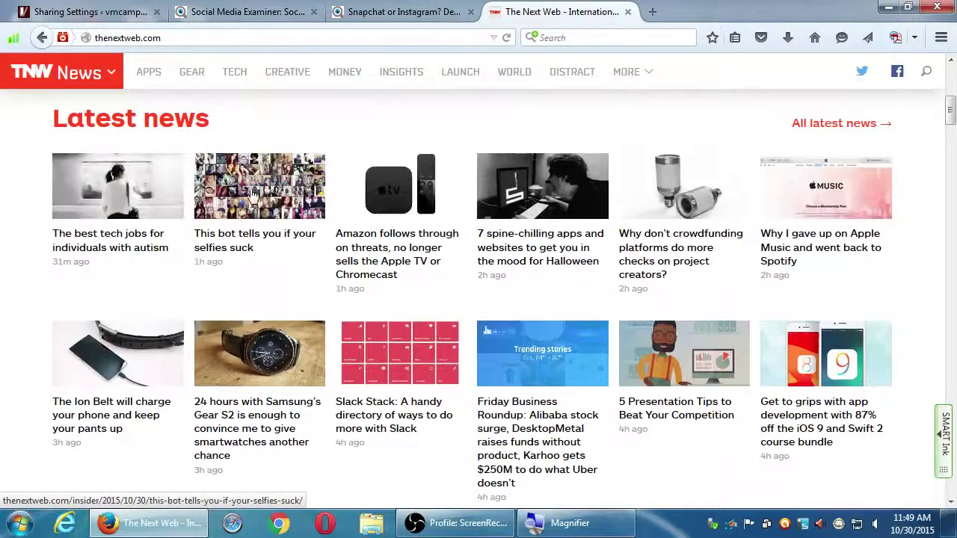
scroll(585, 346, "down", 1)
scroll(585, 346, "down", 3)
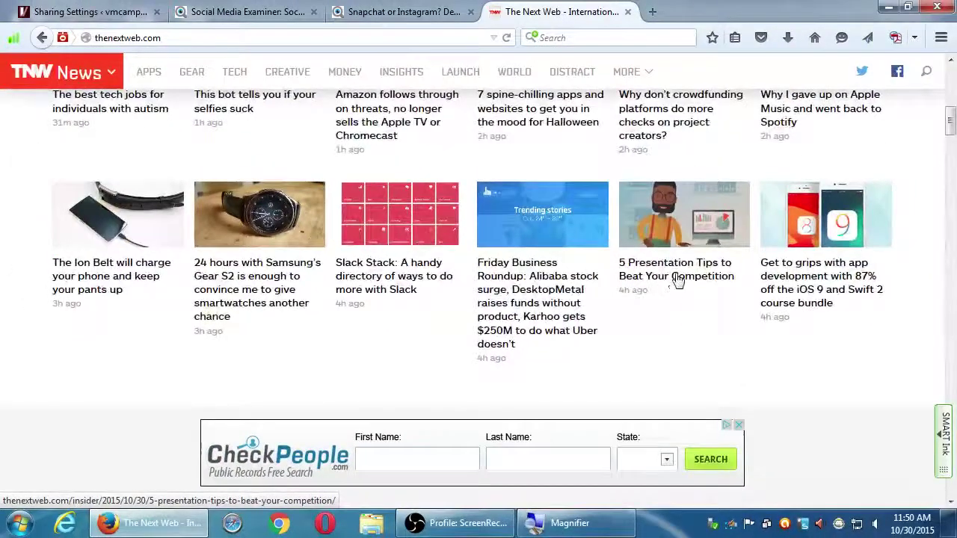
left_click(675, 277)
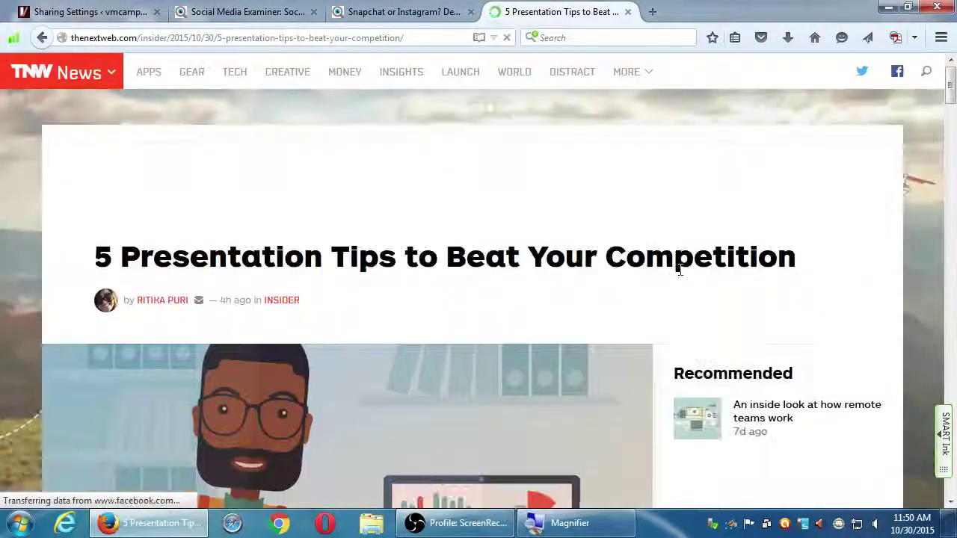
Step: Examine the article's sharing buttons and its tips down to "Start with one strong sentence", and return to The Next Web home page
scroll(665, 232, "down", 3)
scroll(707, 254, "down", 10)
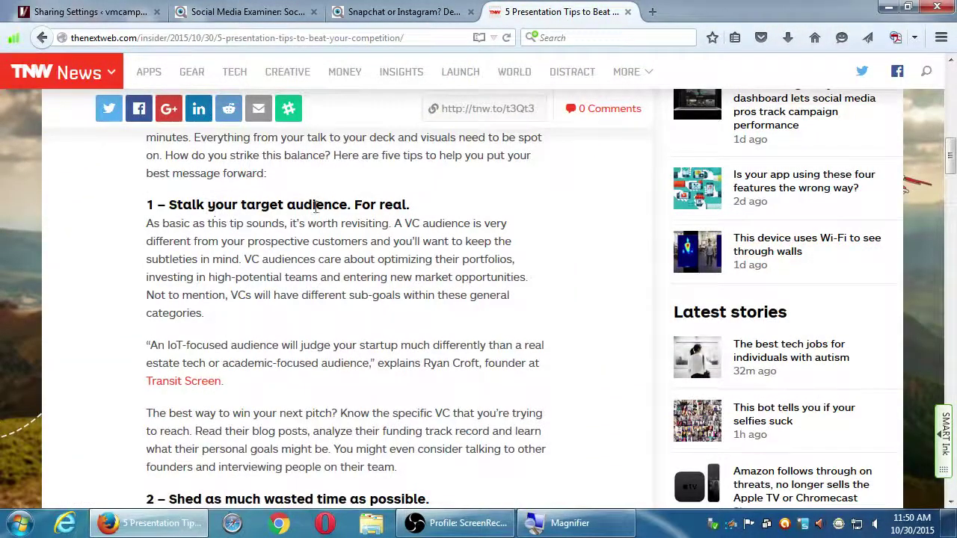
scroll(378, 202, "down", 3)
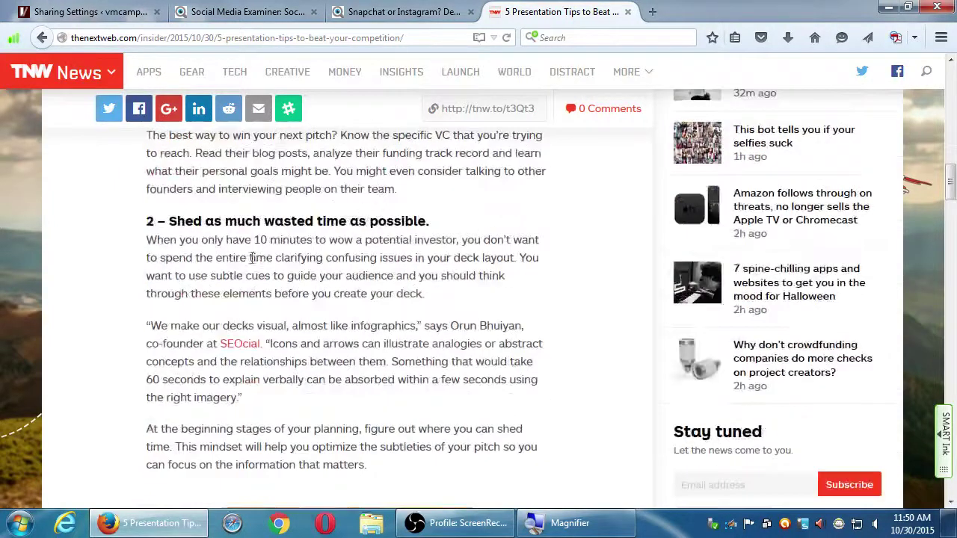
scroll(374, 210, "down", 2)
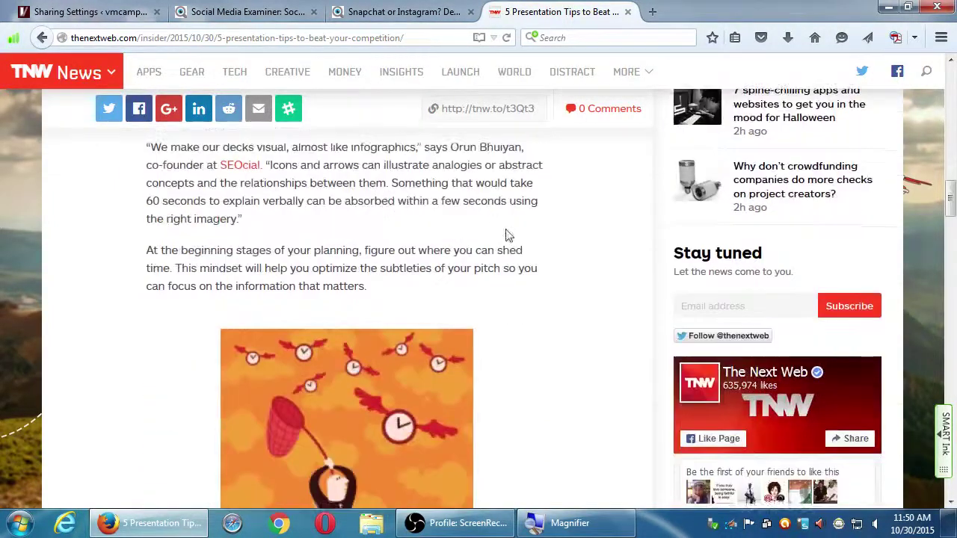
scroll(516, 233, "down", 4)
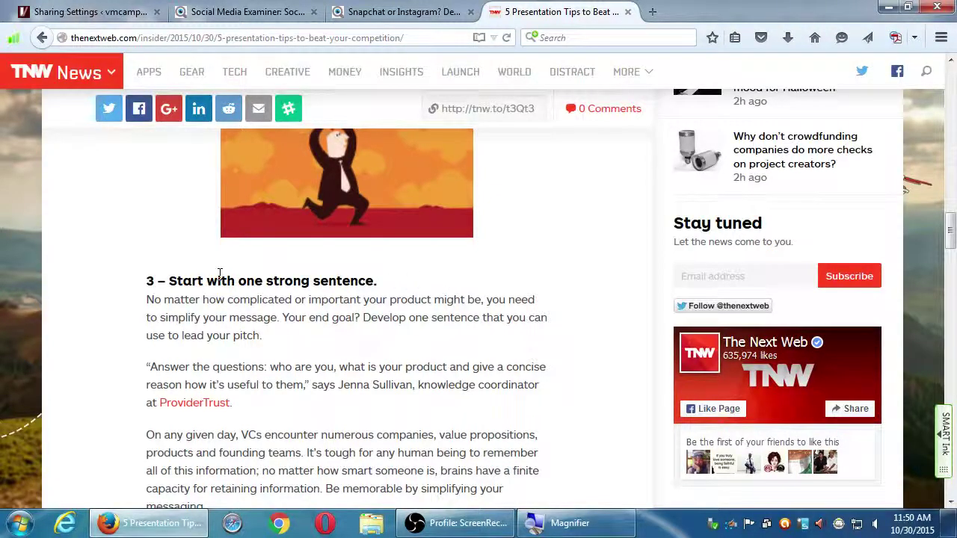
key("alt+Left")
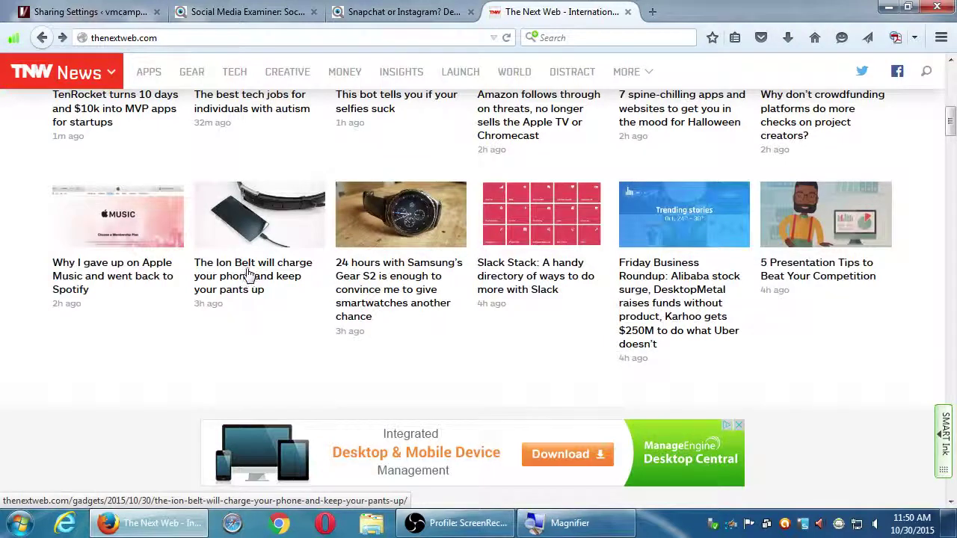
Step: Look through the Apps, Gear, Tech, Creative and Money story sections of The Next Web home page
scroll(249, 274, "down", 1)
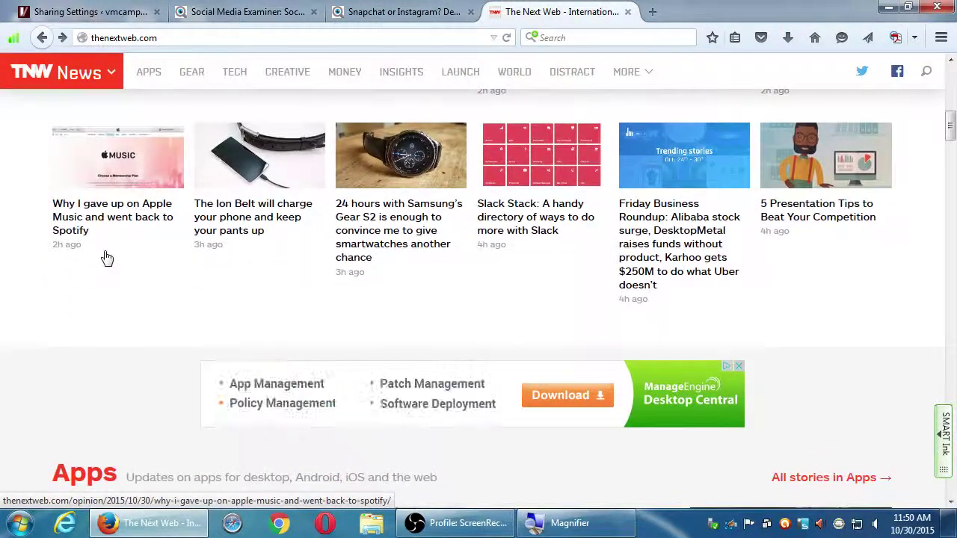
scroll(112, 261, "down", 4)
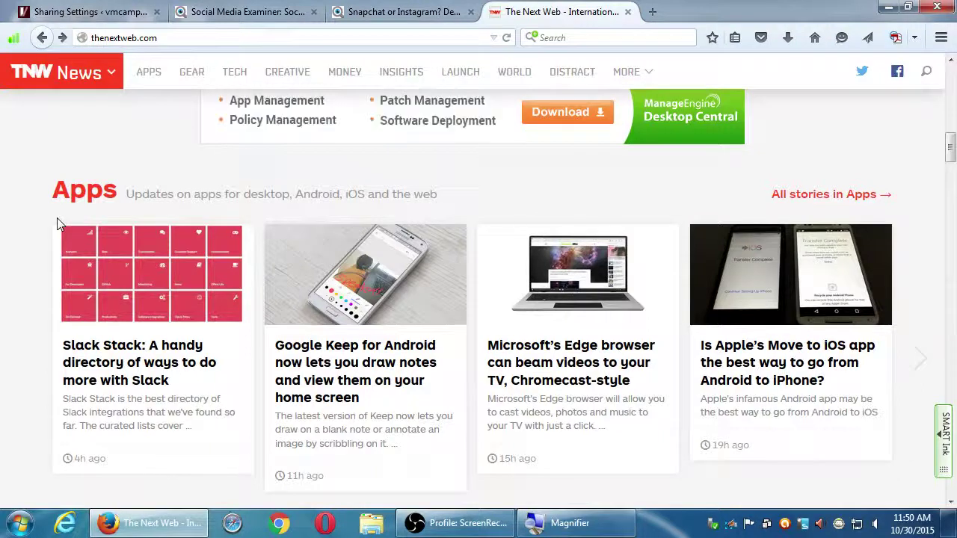
scroll(60, 224, "down", 3)
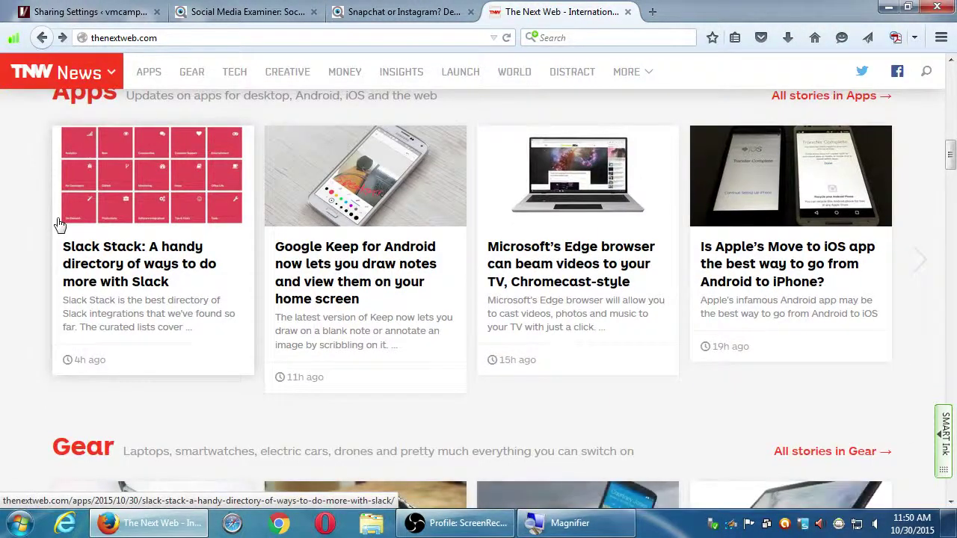
scroll(60, 225, "down", 10)
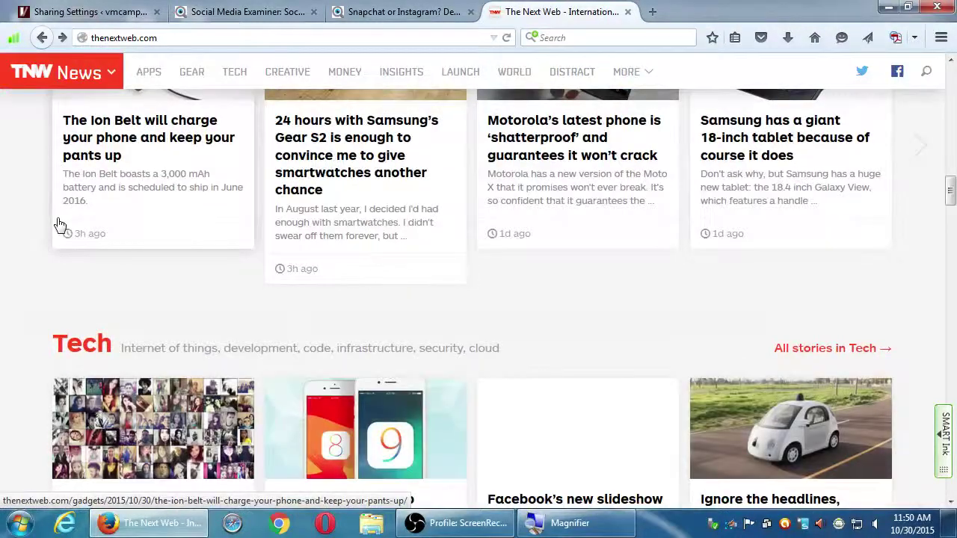
scroll(60, 224, "up", 4)
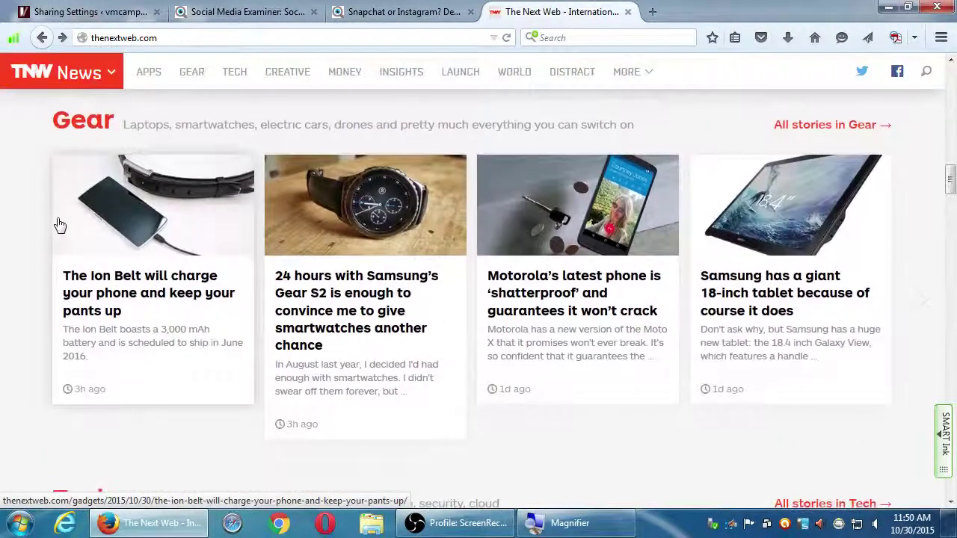
scroll(60, 224, "down", 8)
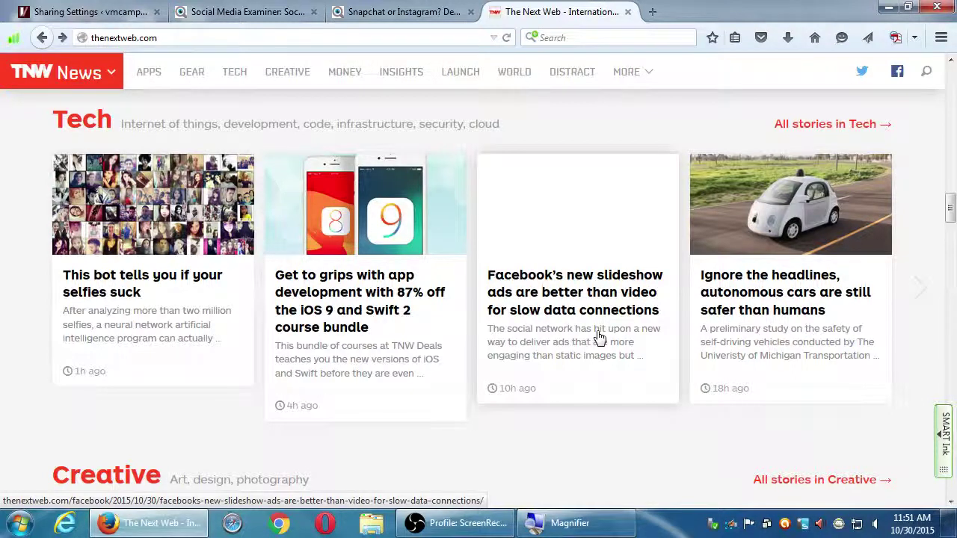
scroll(662, 344, "down", 3)
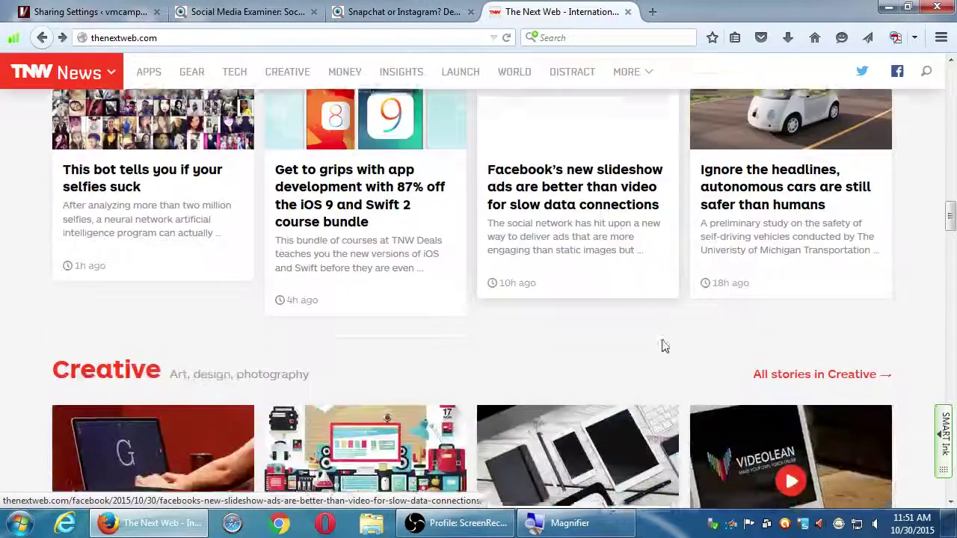
scroll(664, 327, "down", 3)
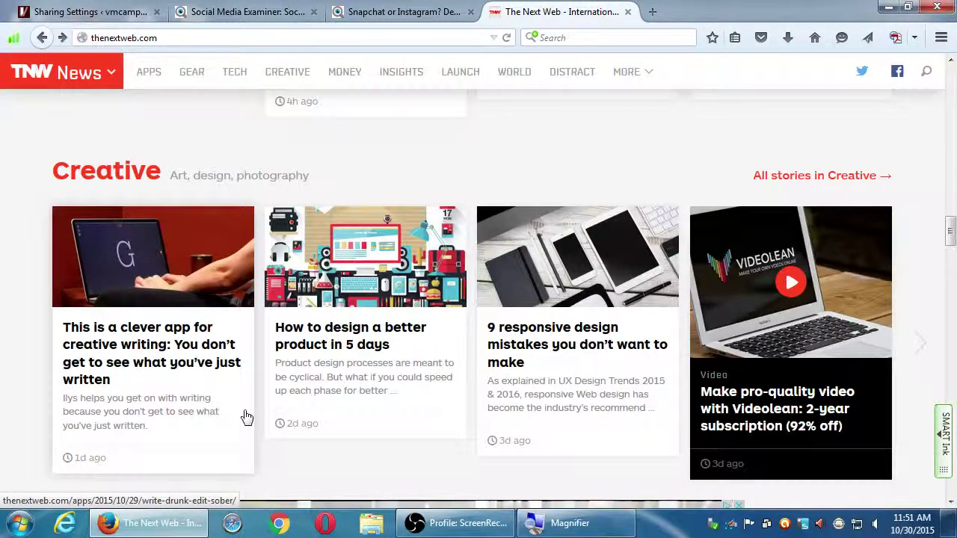
scroll(247, 417, "down", 6)
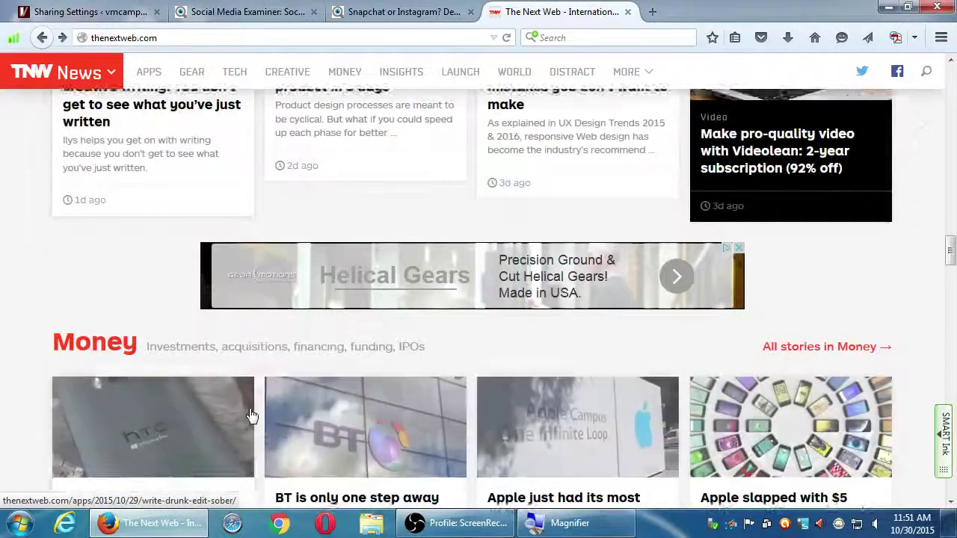
scroll(252, 417, "down", 2)
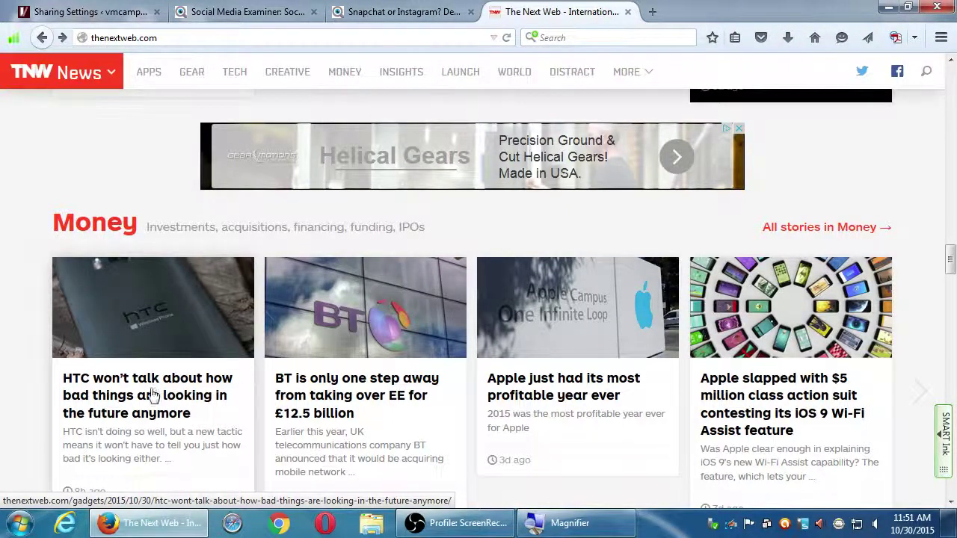
Step: View the share counts on the open "Snapchat or Instagram?" article, and switch back to The Next Web page
left_click(341, 13)
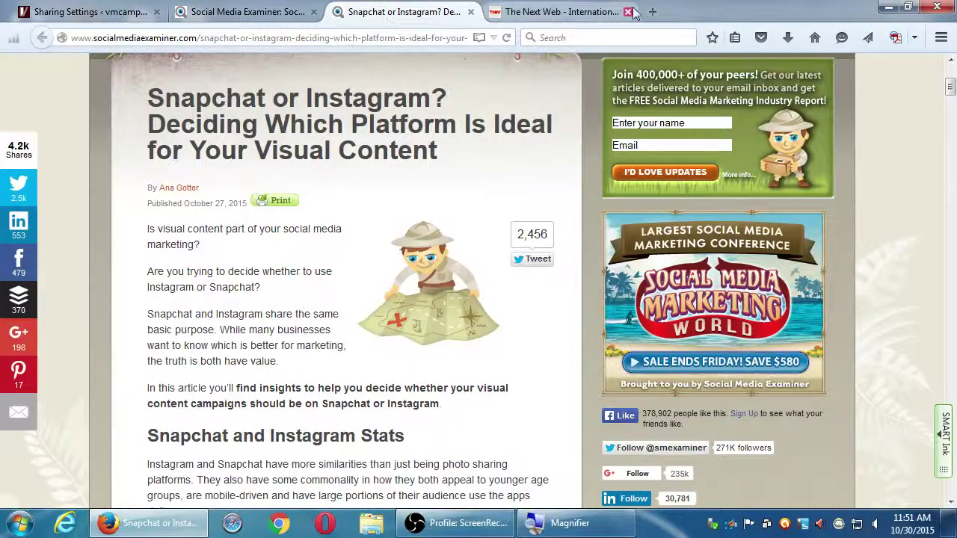
left_click(576, 13)
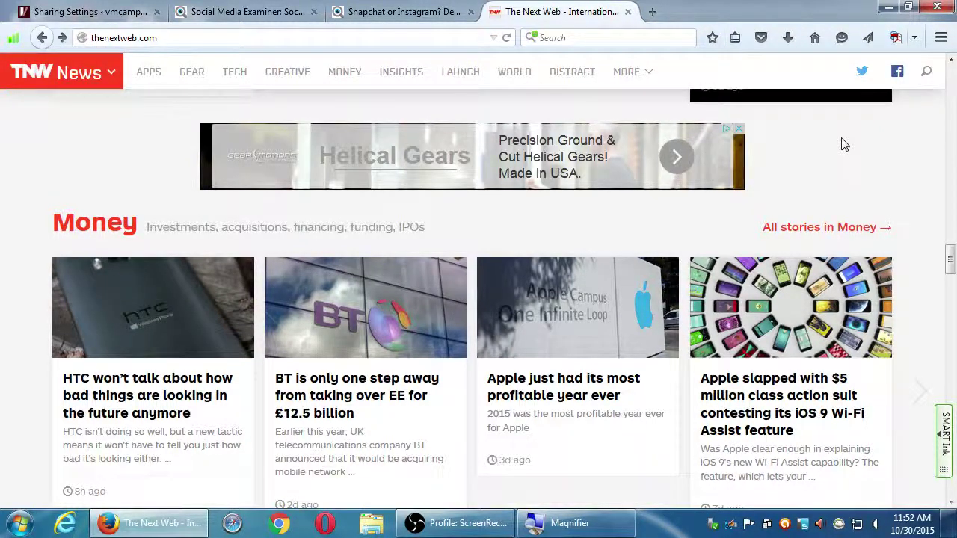
Step: Open hubspot.com in a new browser tab and go to its Marketing Blog
key("ctrl+t")
type("hub")
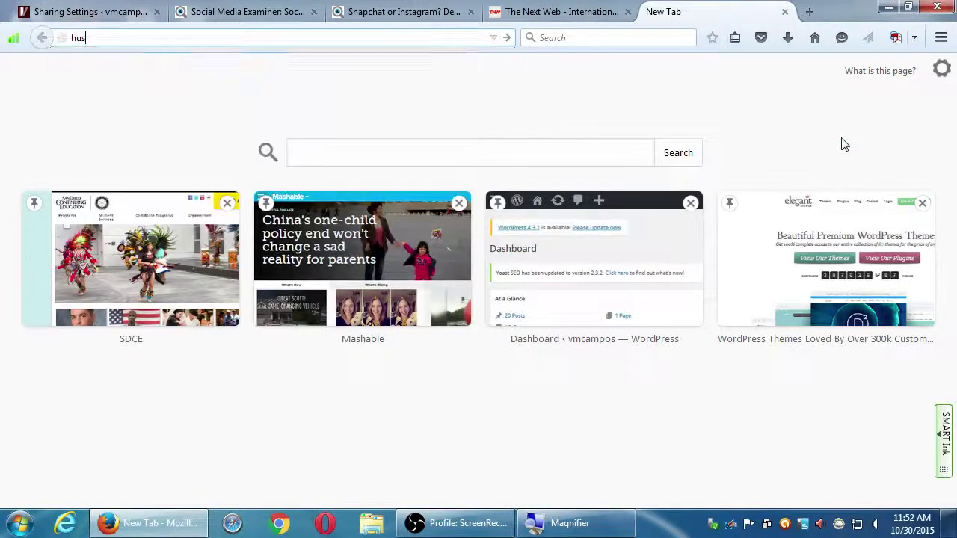
type("spot.com")
key("Return")
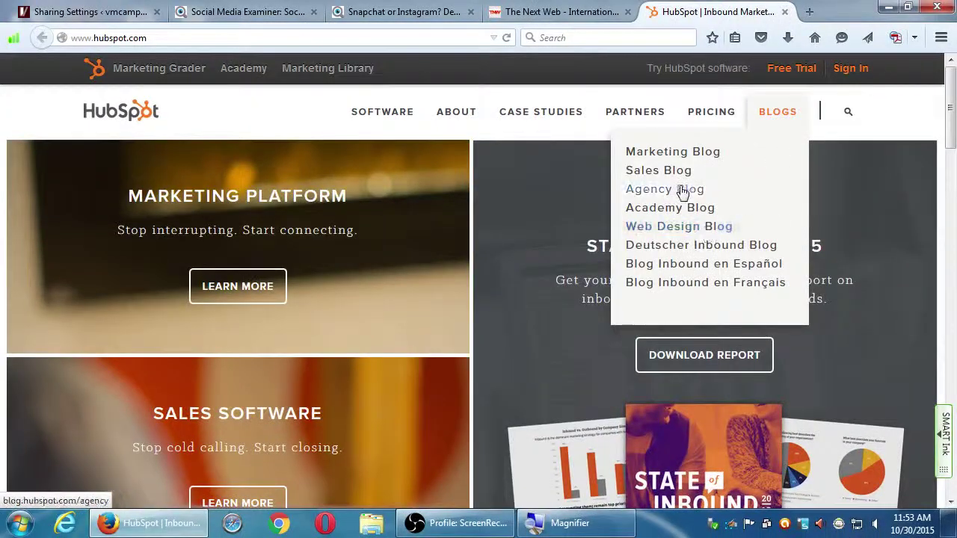
left_click(675, 162)
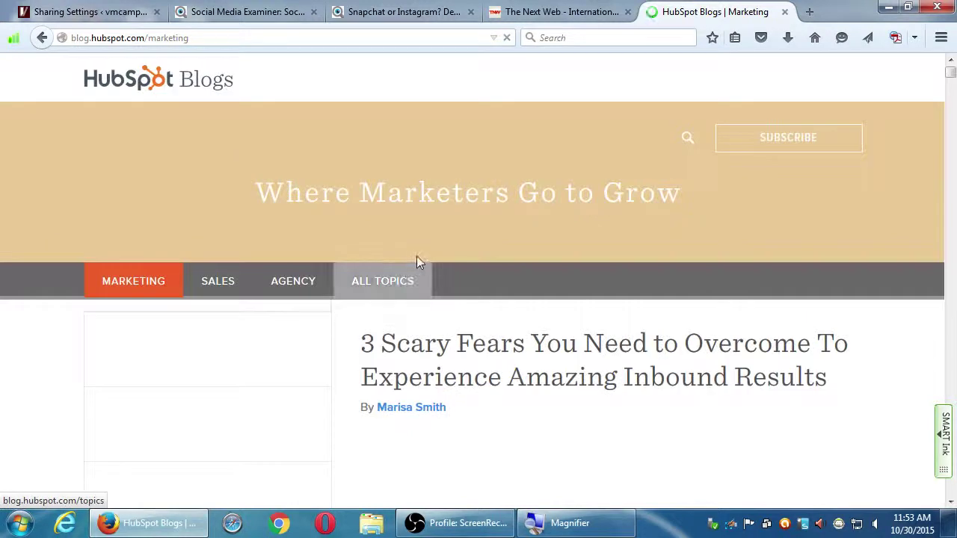
Step: Look through the posts on the HubSpot Marketing Blog down to the profile photo infographic article
scroll(523, 306, "down", 1)
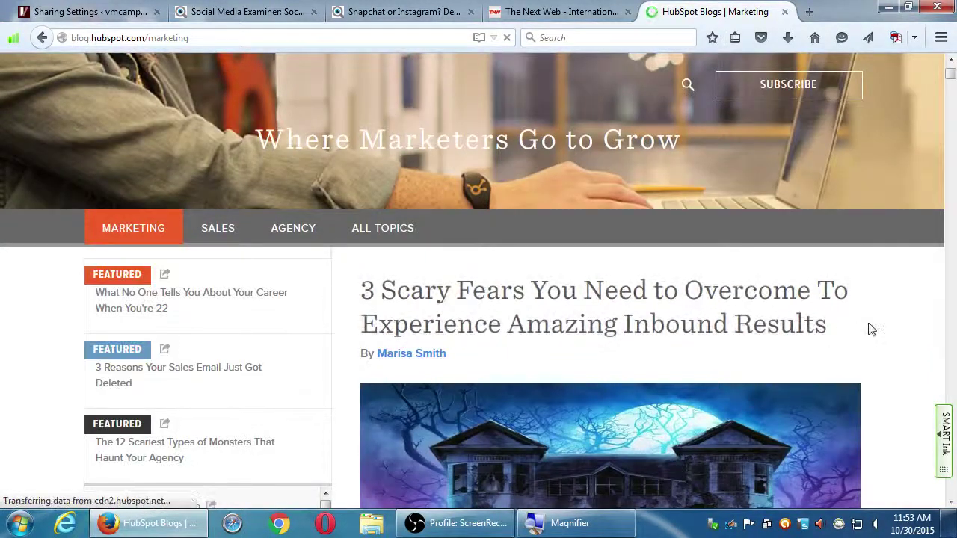
scroll(868, 325, "down", 5)
scroll(872, 321, "down", 6)
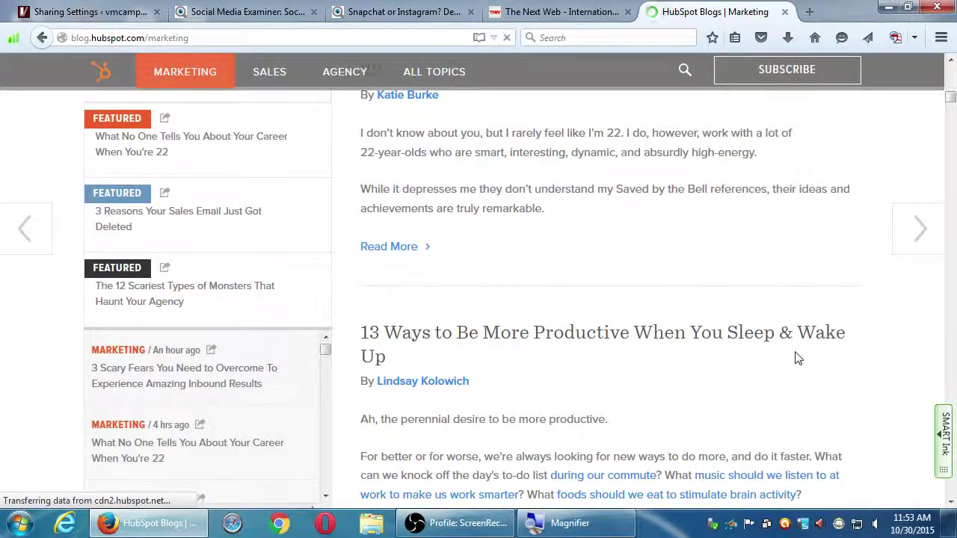
scroll(797, 357, "down", 5)
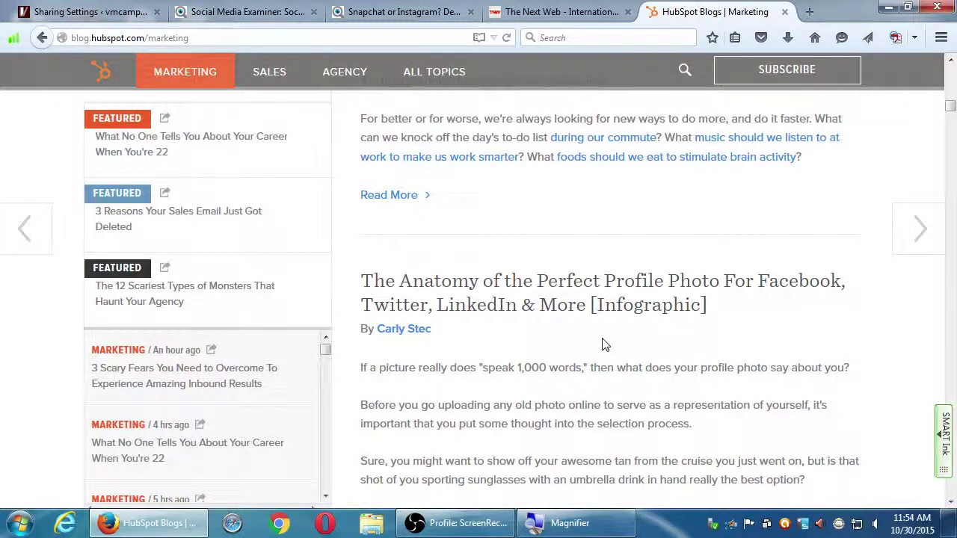
Step: Search the web for "yelp blog" in the same browser tab and open the Yelp Official Blog
key("ctrl+l")
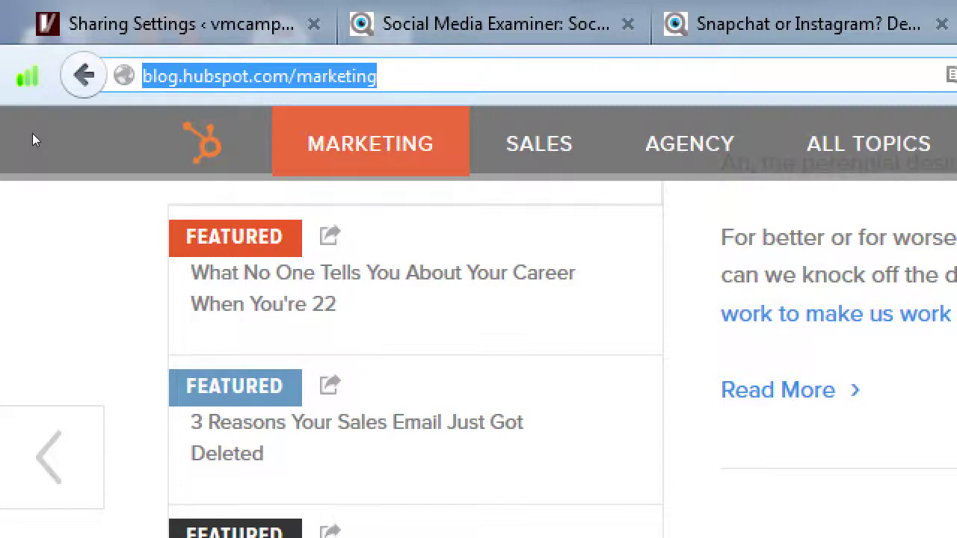
type("yel")
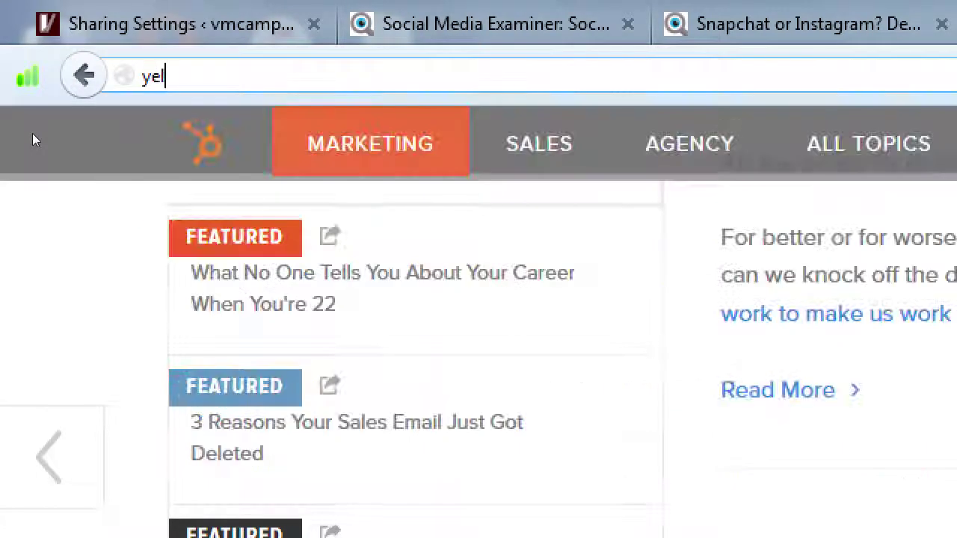
type("p blog")
key("Return")
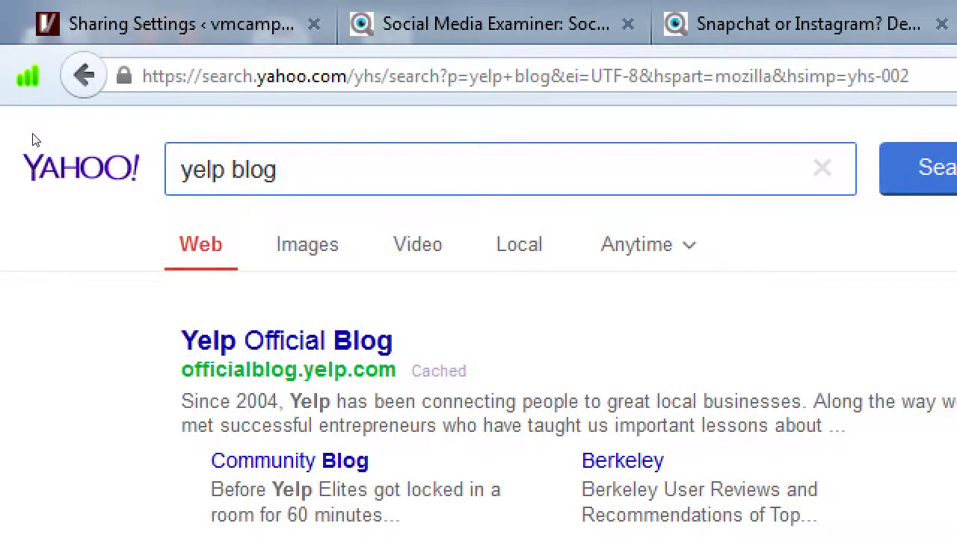
key("Return")
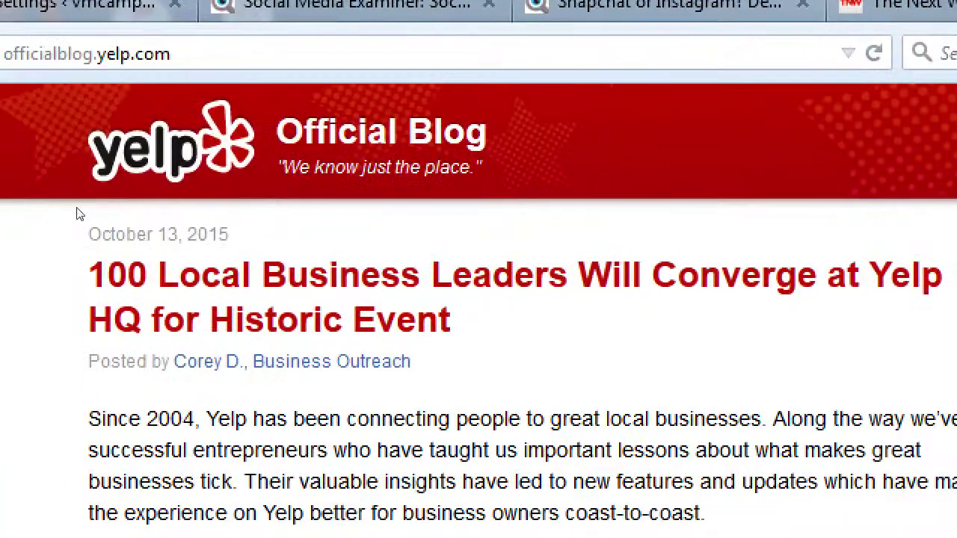
Step: Examine the Yelp Official Blog posts and the Facebook Like and Share buttons below them, and return to the blog header
scroll(11, 239, "down", 2)
scroll(177, 212, "down", 20)
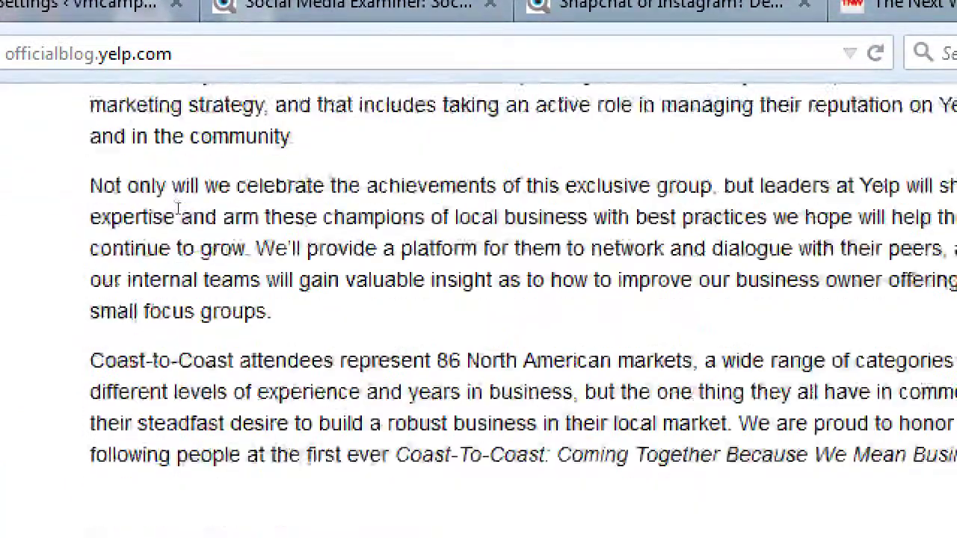
scroll(177, 212, "down", 3)
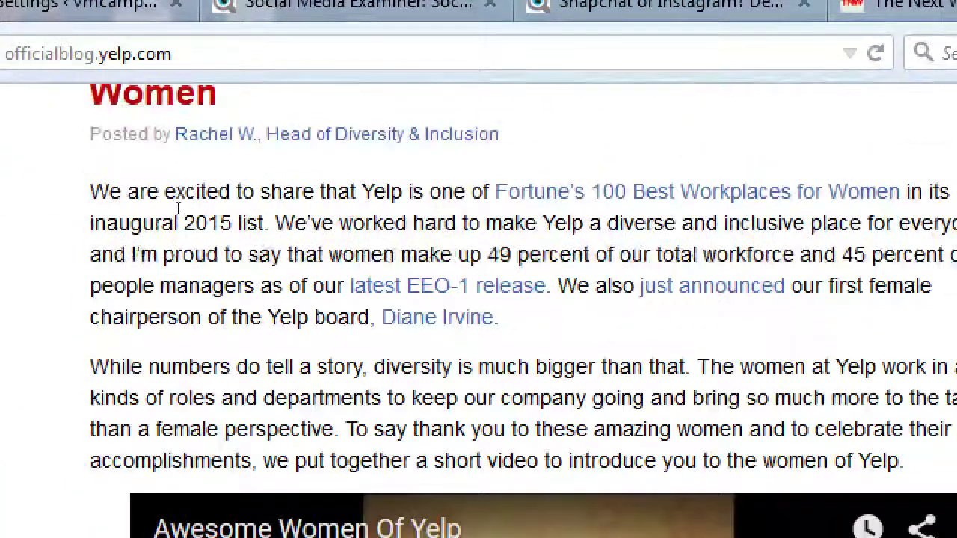
scroll(232, 187, "up", 3)
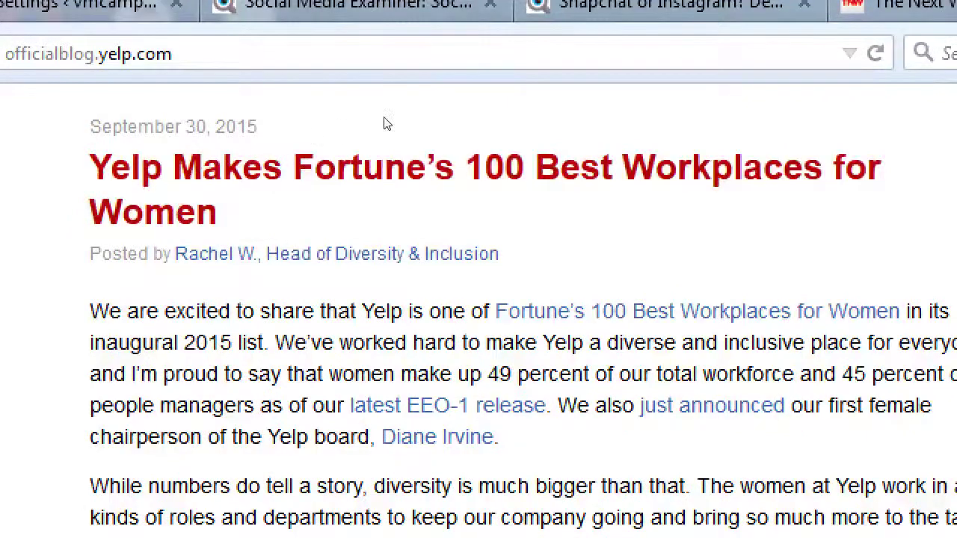
scroll(222, 149, "down", 4)
scroll(84, 192, "down", 10)
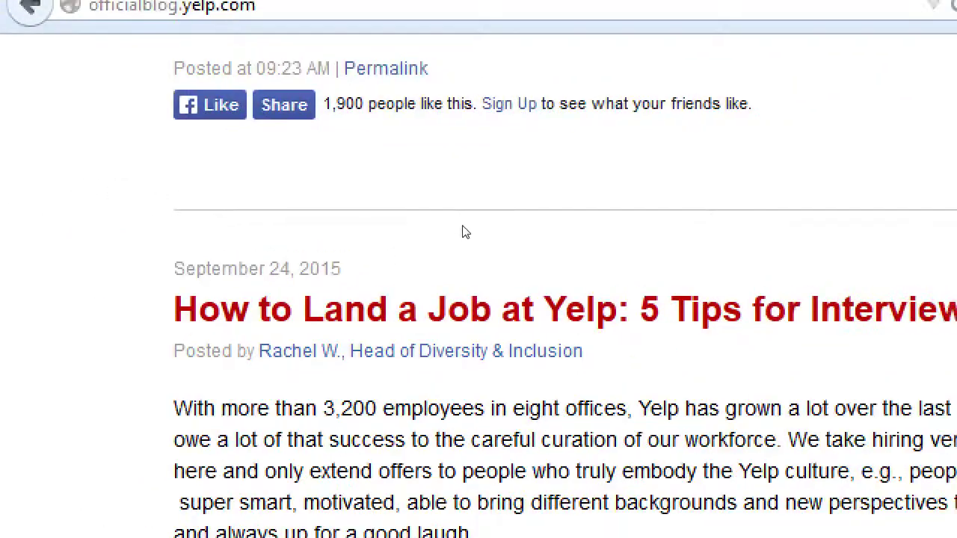
scroll(198, 97, "up", 8)
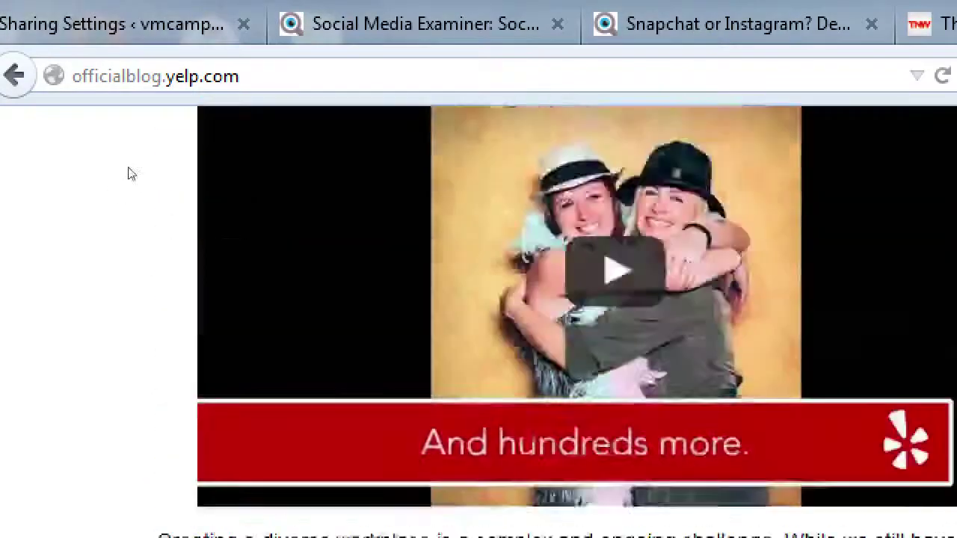
scroll(123, 178, "up", 15)
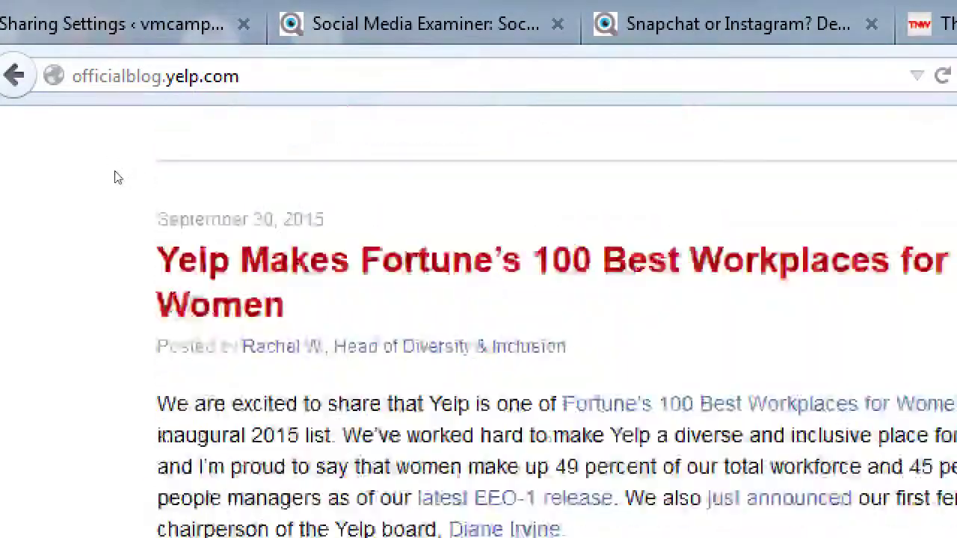
scroll(118, 184, "up", 5)
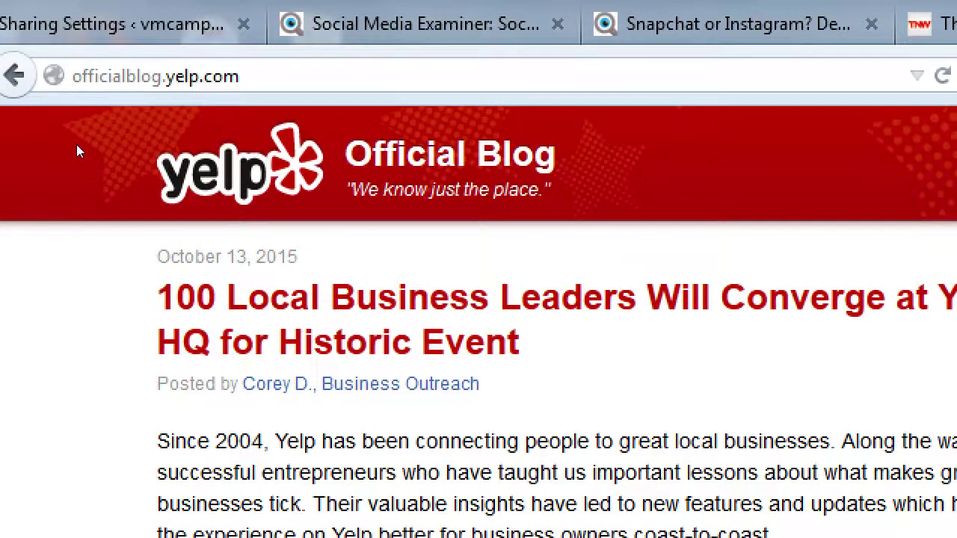
Step: Search the web for "top 20 sites" in a new browser tab
key("ctrl+t")
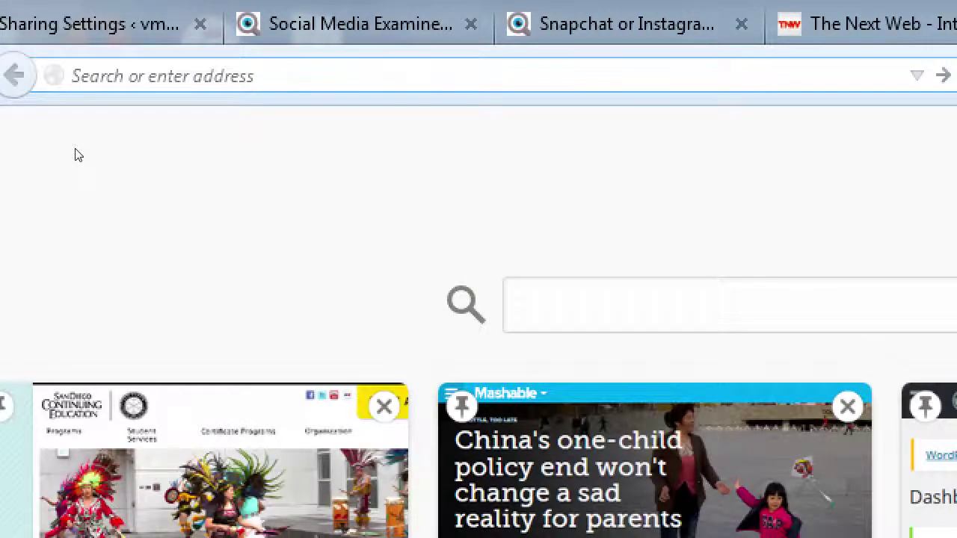
type("top 2 sit")
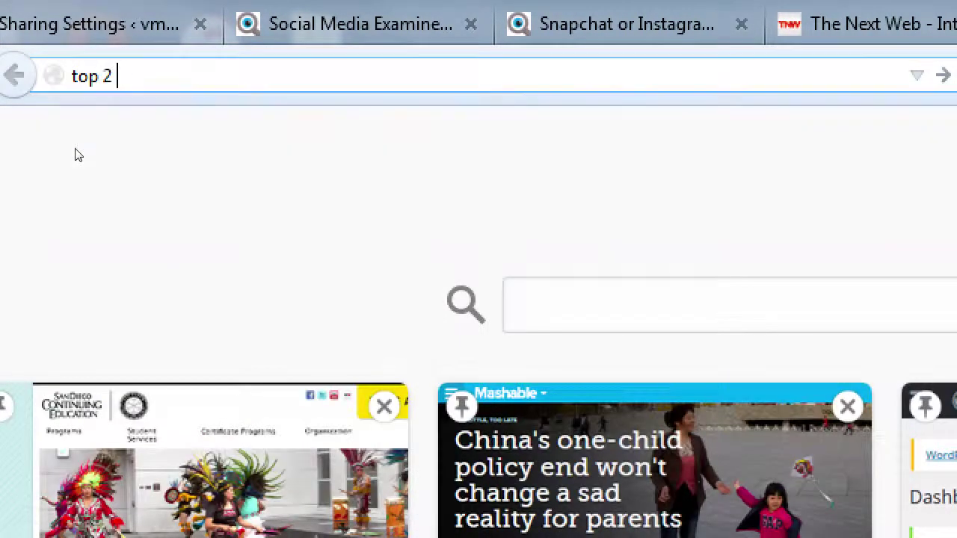
key("BackSpace")
key("BackSpace")
key("BackSpace")
key("BackSpace")
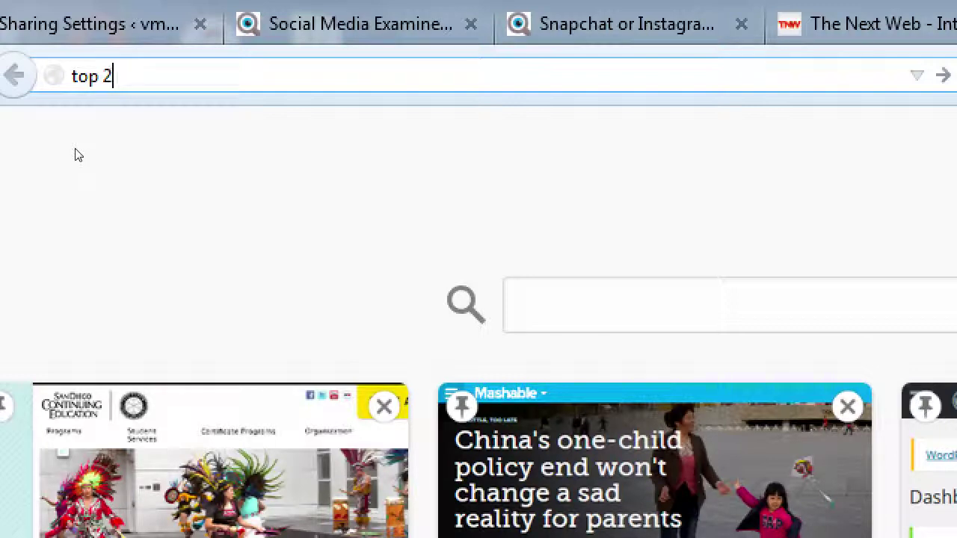
type("0 sites")
key("Return")
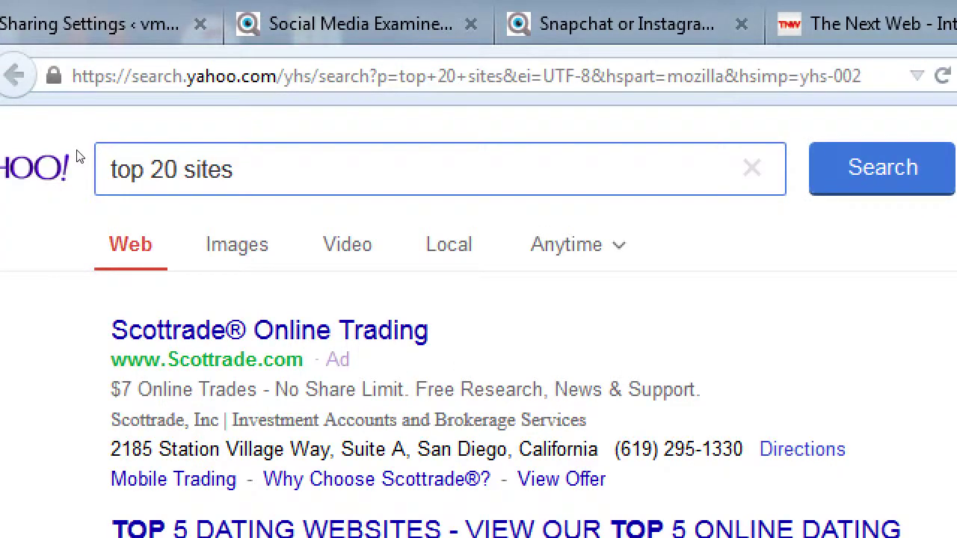
Step: Look through the search results, follow the top20sites.com suggestion, and open the Top20Sites.com home page
scroll(90, 426, "down", 1)
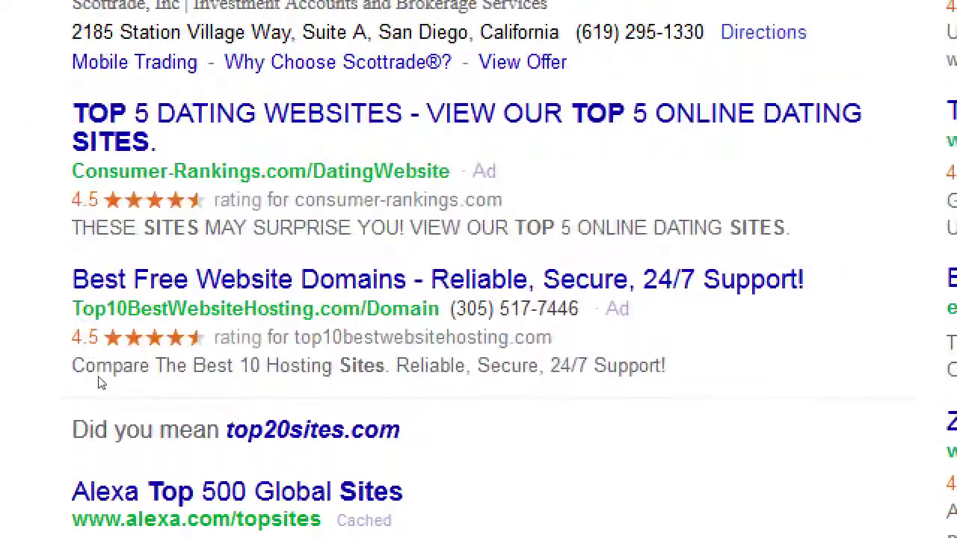
scroll(102, 404, "down", 2)
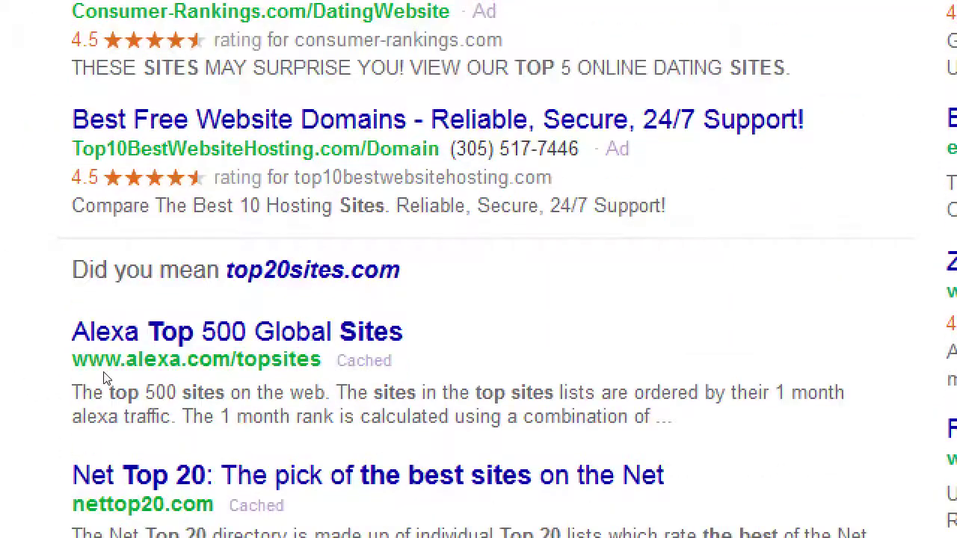
scroll(106, 379, "down", 2)
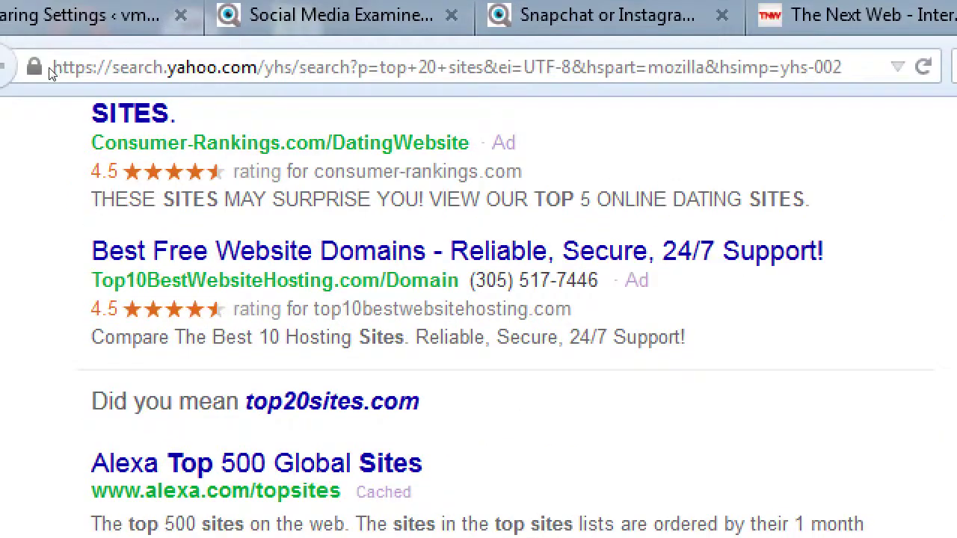
scroll(60, 66, "up", 4)
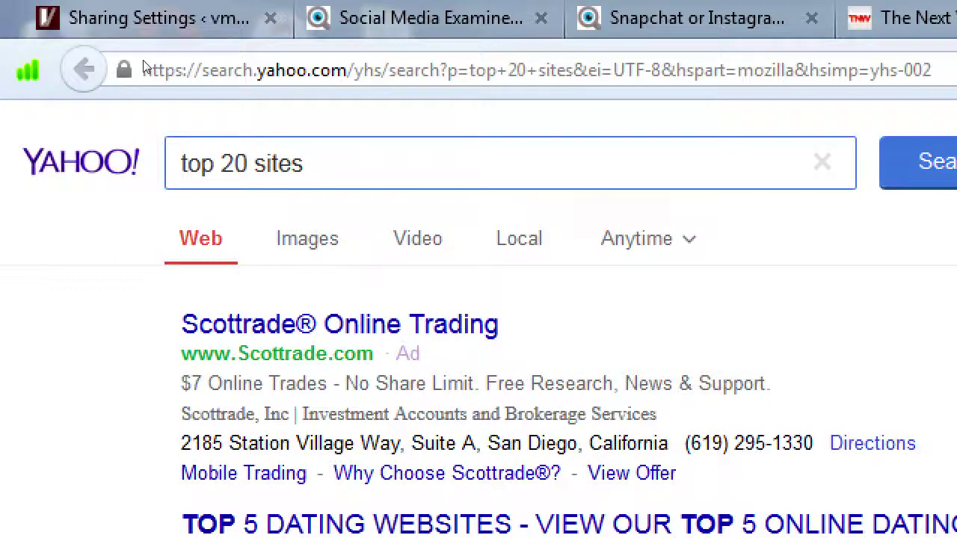
key("super+Escape")
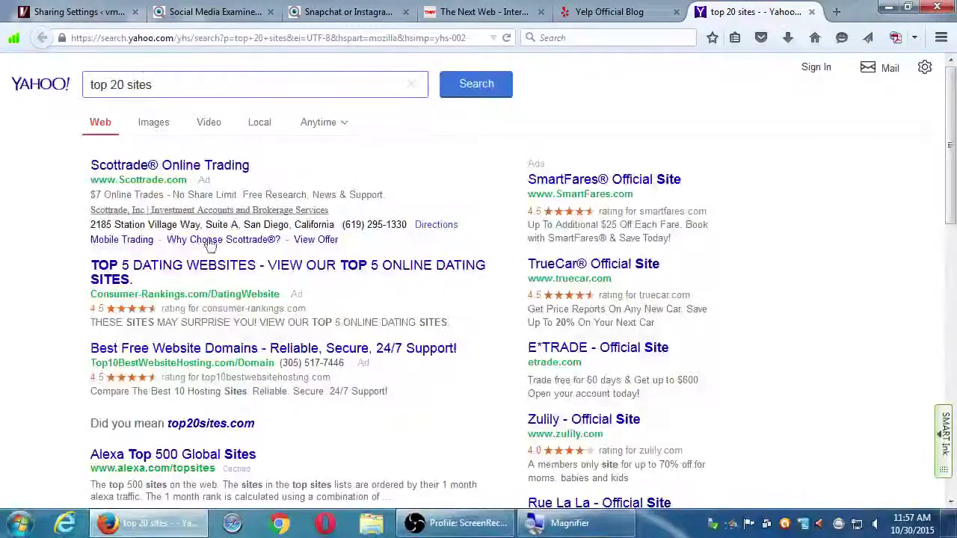
scroll(317, 474, "down", 3)
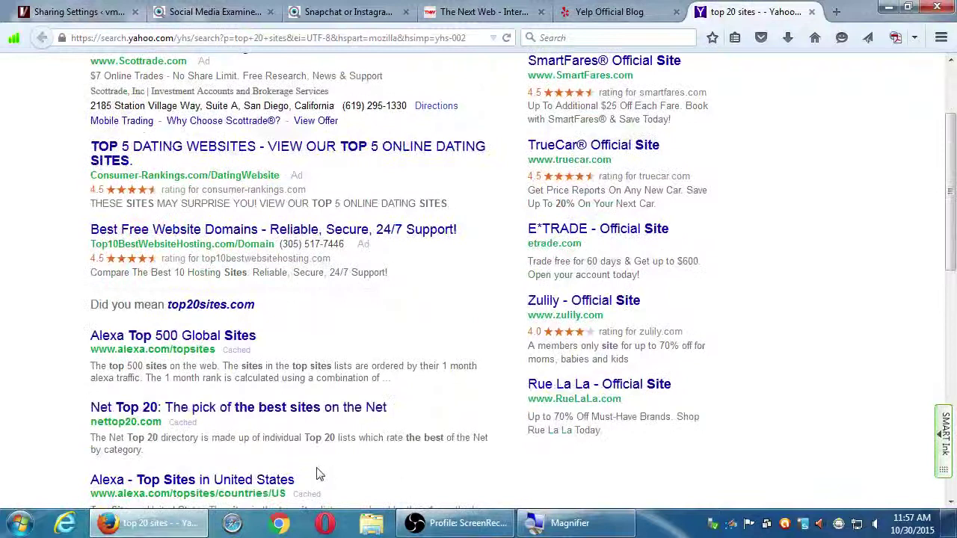
left_click(220, 314)
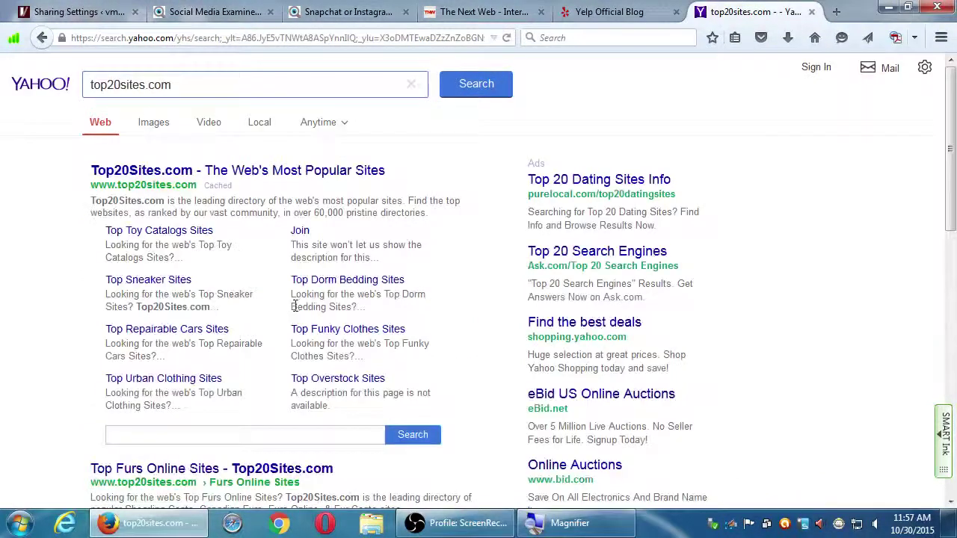
left_click(188, 171)
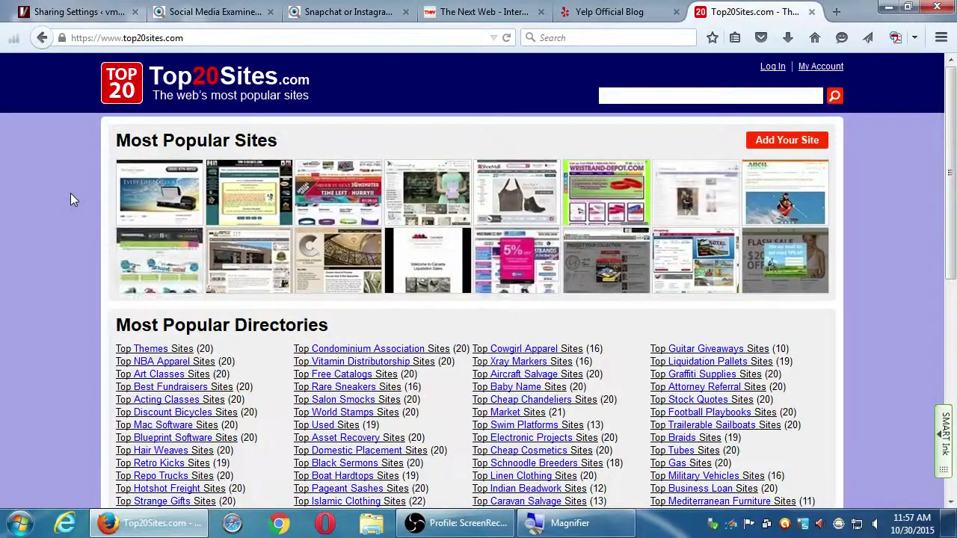
Step: Look through the Most Popular Directories list on Top20Sites.com and return to the Most Popular Sites section
scroll(63, 263, "down", 3)
scroll(64, 266, "down", 9)
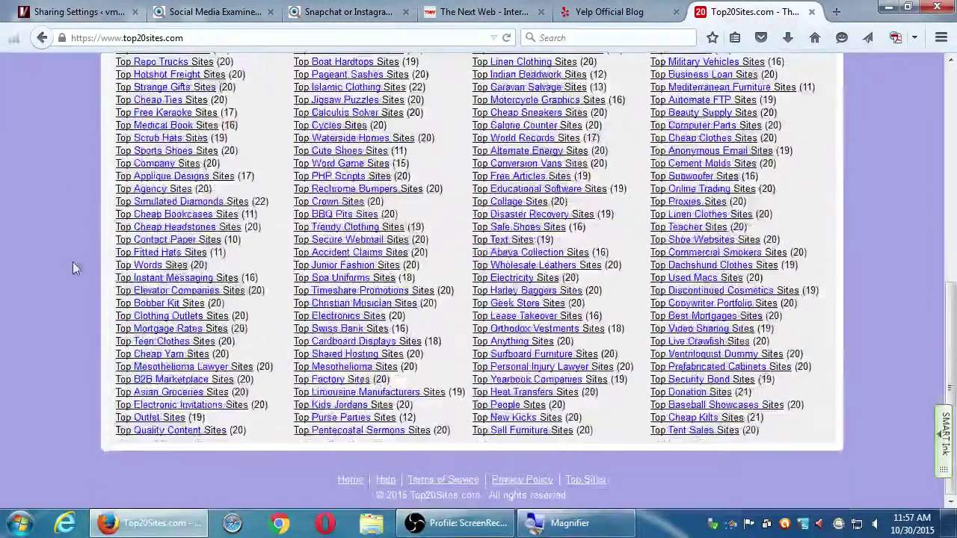
scroll(69, 276, "up", 12)
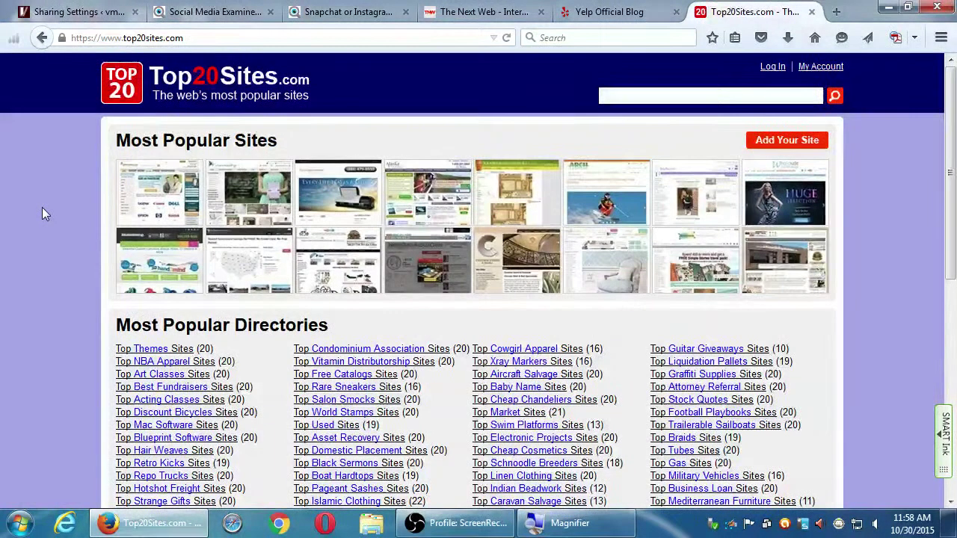
Step: Check the Top20Sites.com layout in a narrow browser window, widen the window to nearly full screen, and view the rest of the directory list
key("super+Down")
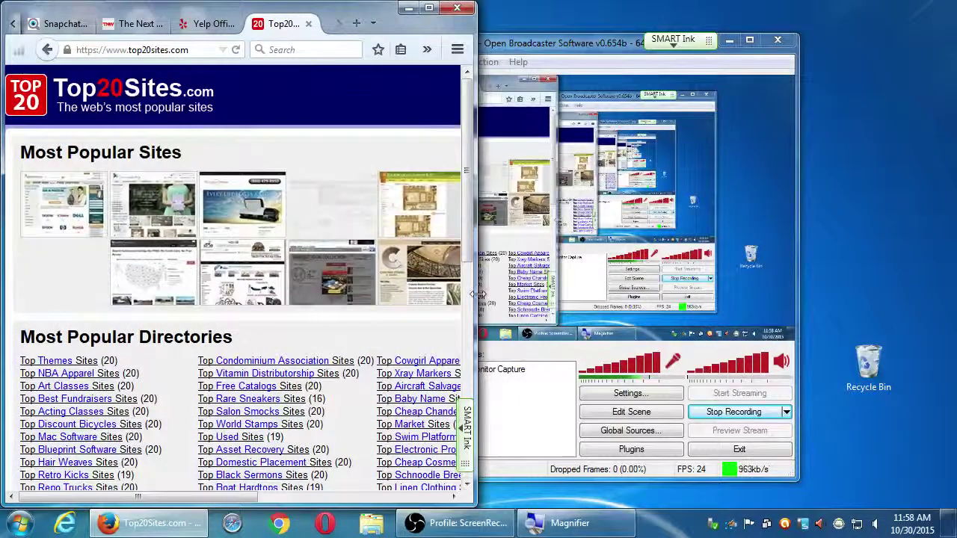
left_click_drag(476, 310, 170, 310)
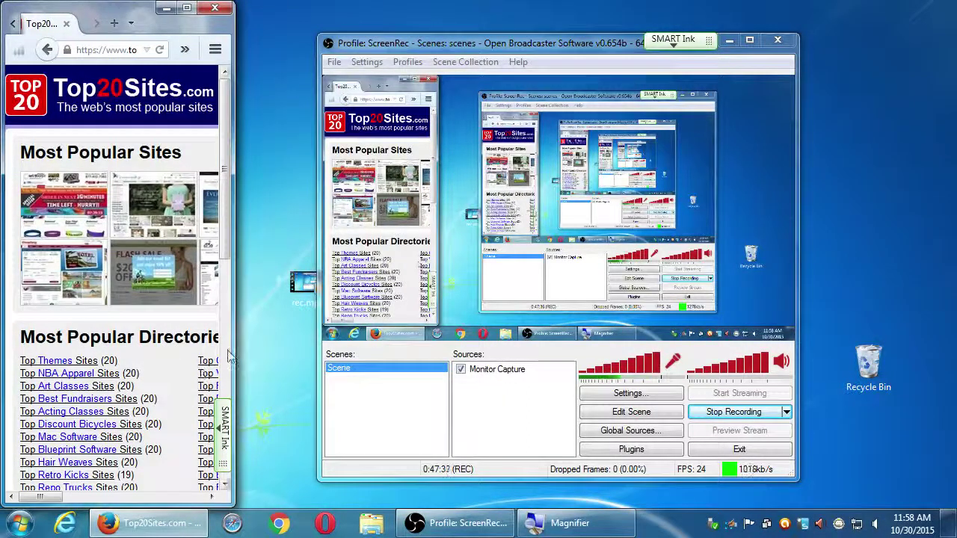
left_click_drag(235, 352, 343, 352)
left_click_drag(338, 418, 904, 282)
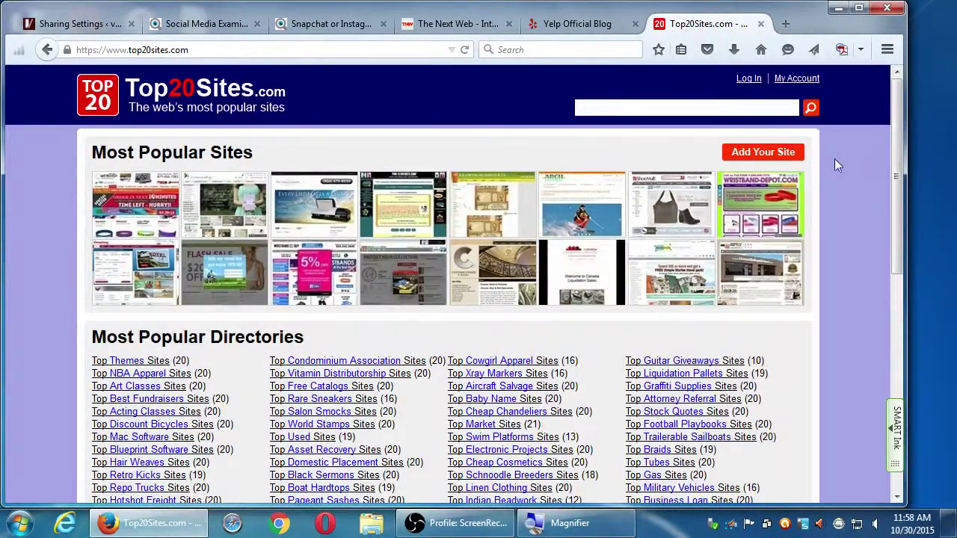
scroll(839, 281, "down", 10)
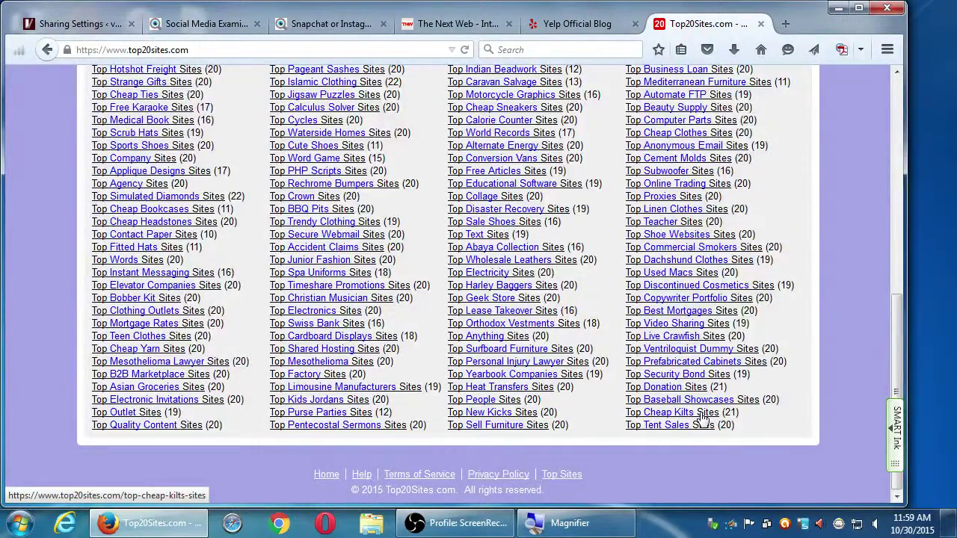
Step: Return to the WordPress Sharing Settings page and show its Publicize section from the beginning
left_click(89, 28)
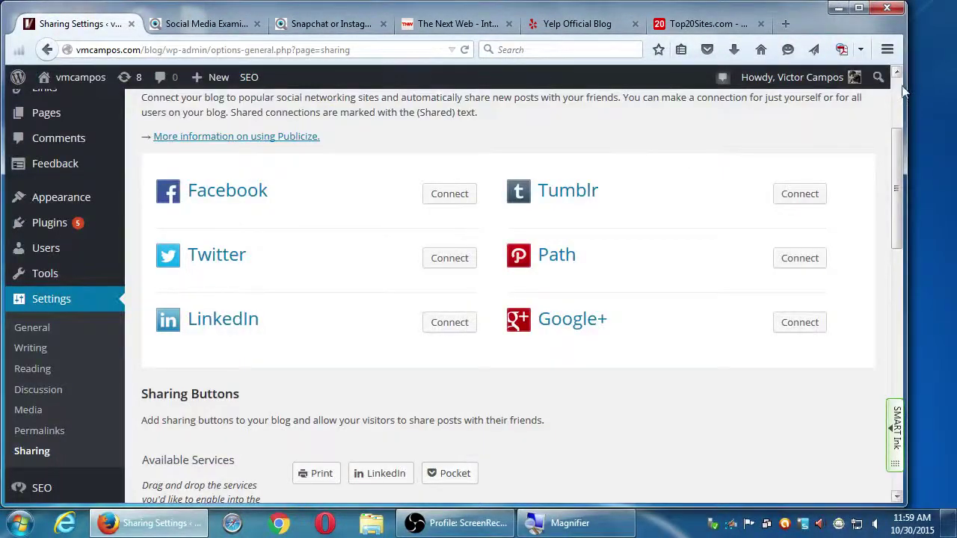
scroll(901, 85, "up", 4)
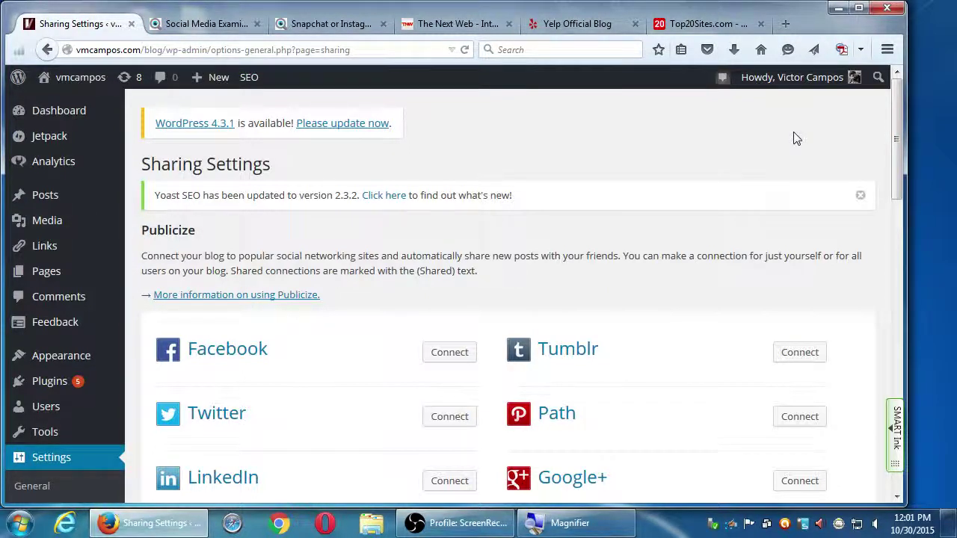
Step: Open money.msn.com in a new browser tab
key("ctrl+t")
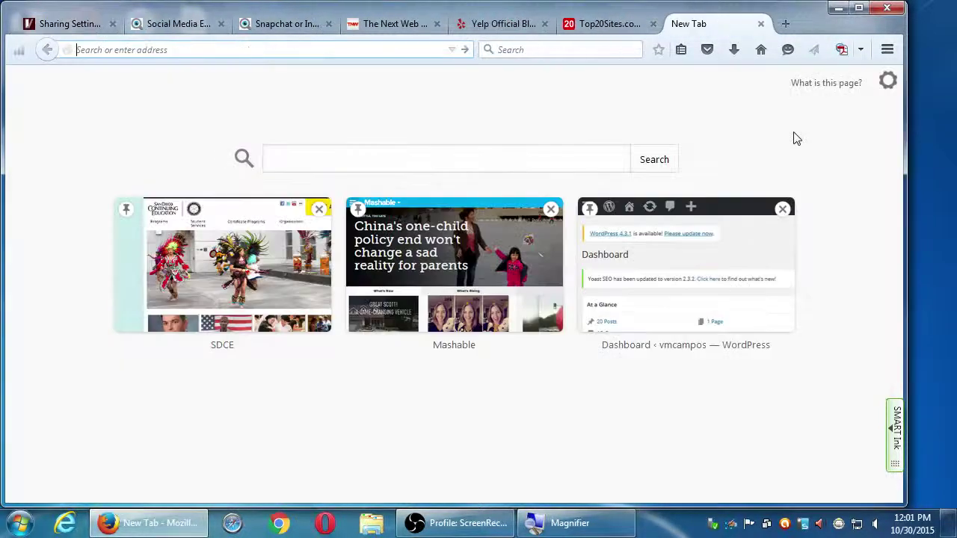
type("stoc")
key("BackSpace")
key("BackSpace")
key("BackSpace")
key("BackSpace")
type("m/")
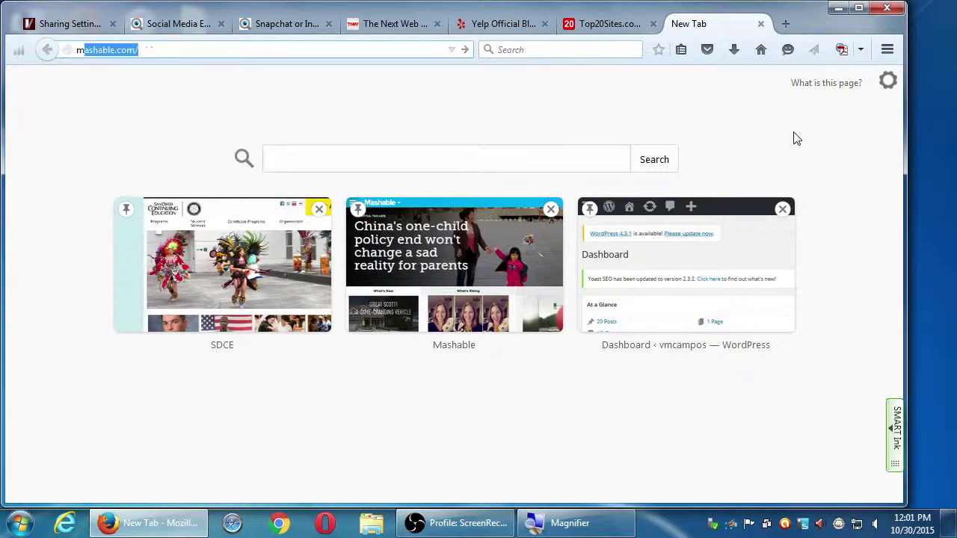
key("BackSpace")
key("BackSpace")
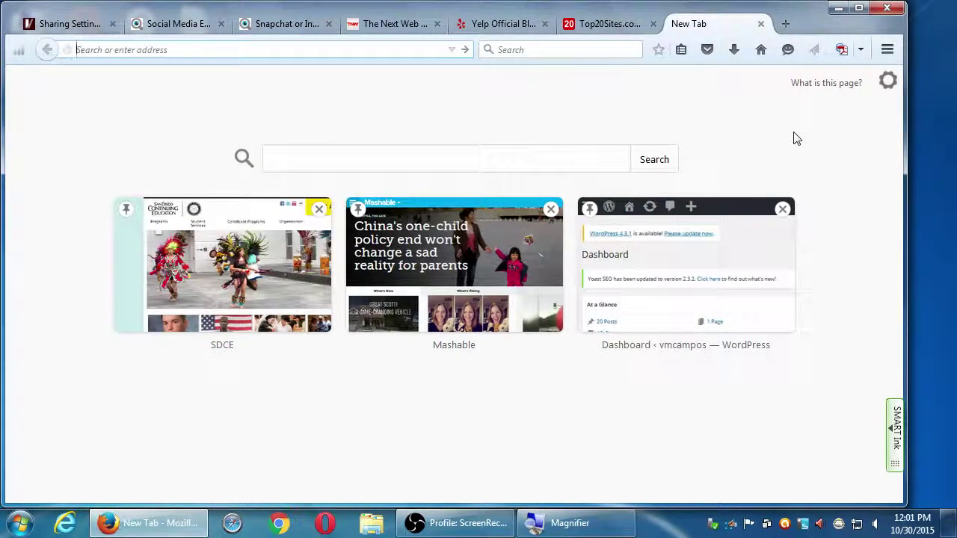
type("money.")
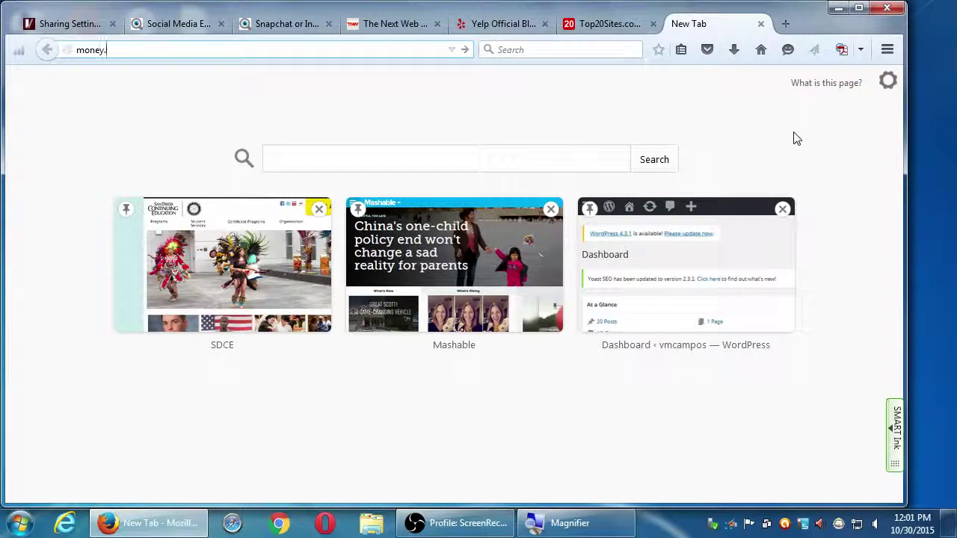
type("msn.com")
key("Return")
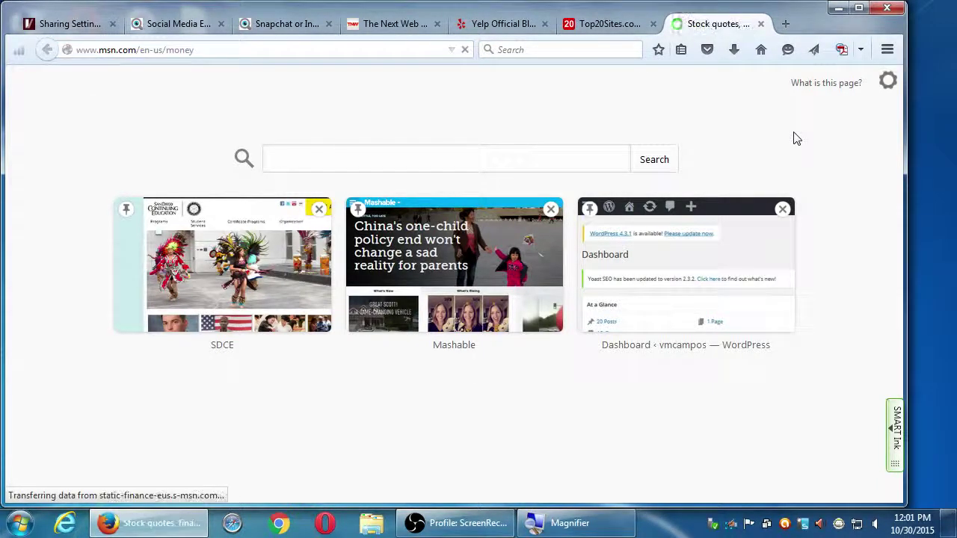
Step: Search MSN Money for Yelp and open the Yelp Inc stock quote page
left_click(381, 89)
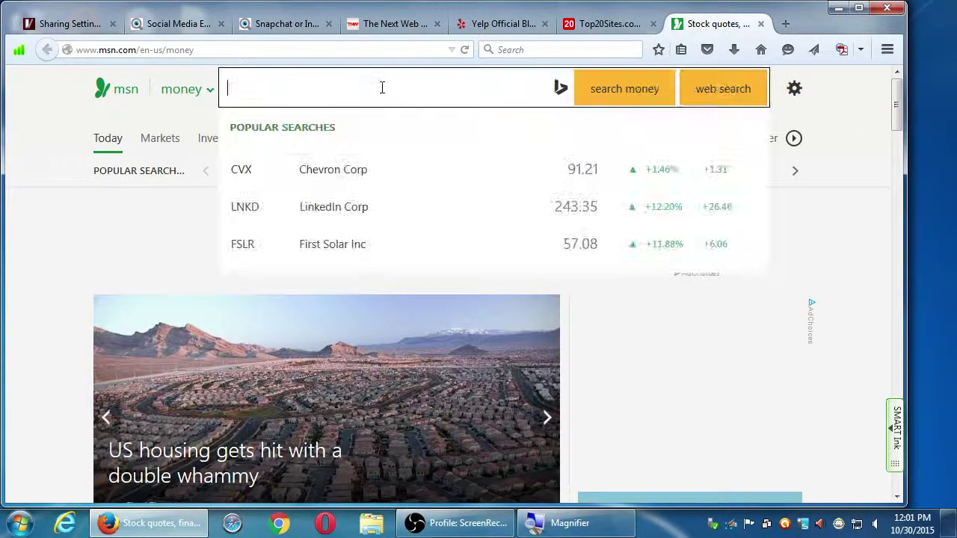
type("ylelp")
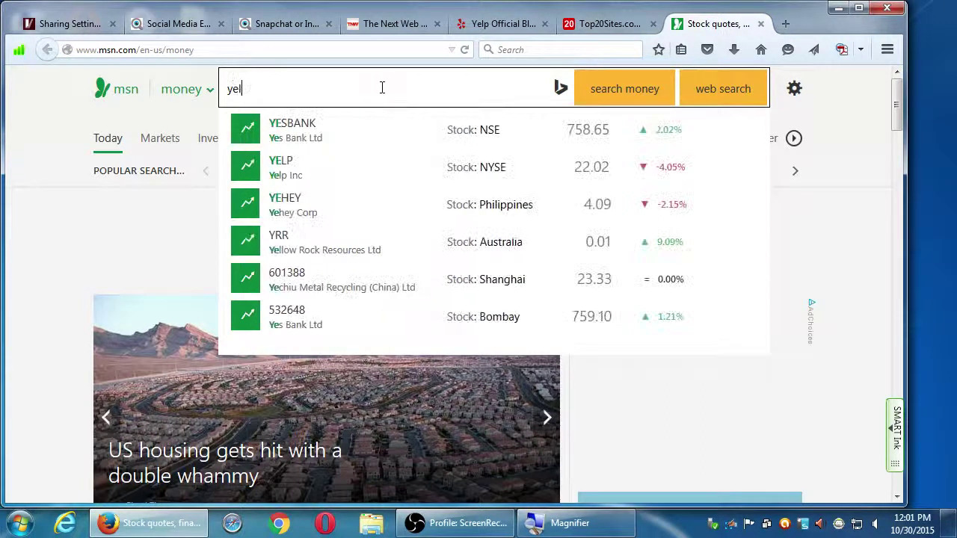
left_click(319, 137)
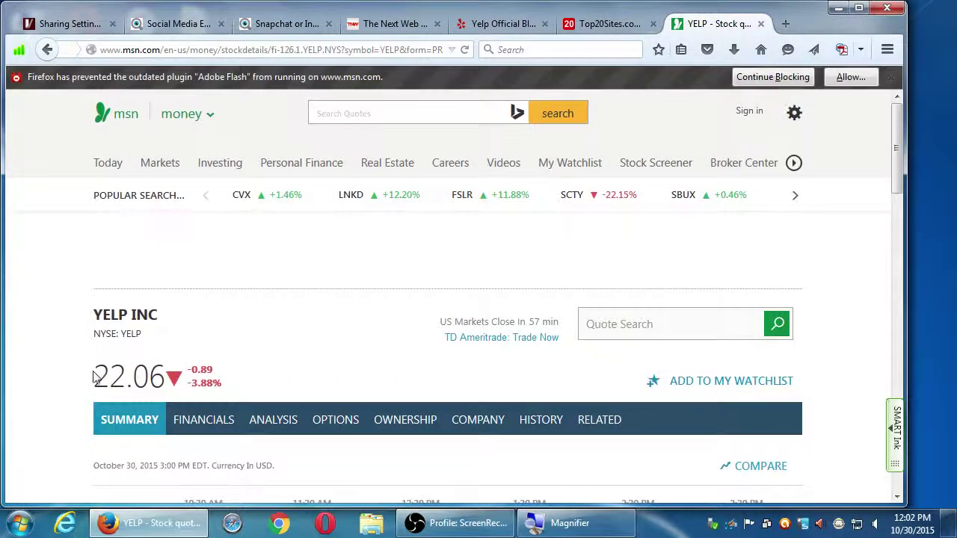
Step: Examine Yelp's stock price chart over the past year and over its full history, checking individual points along the curve
scroll(60, 388, "down", 5)
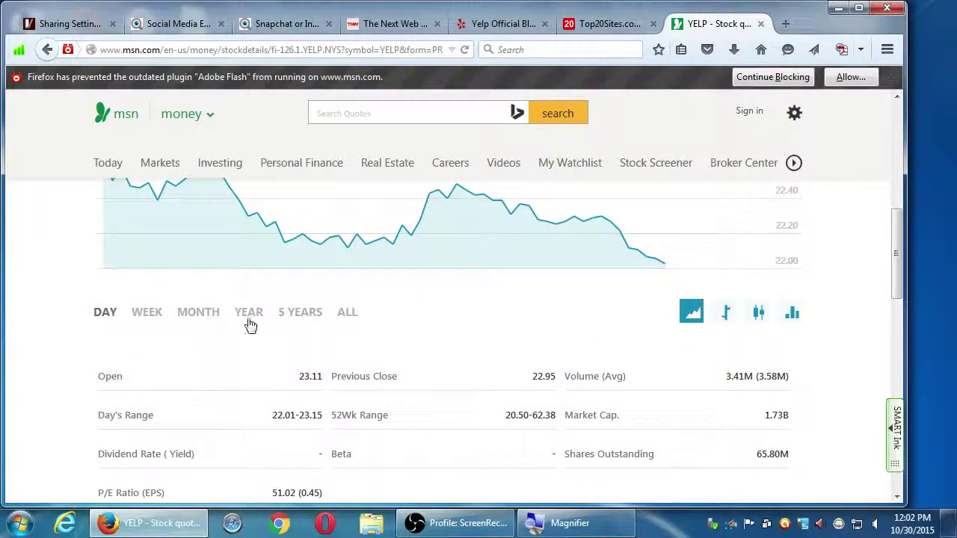
left_click(249, 323)
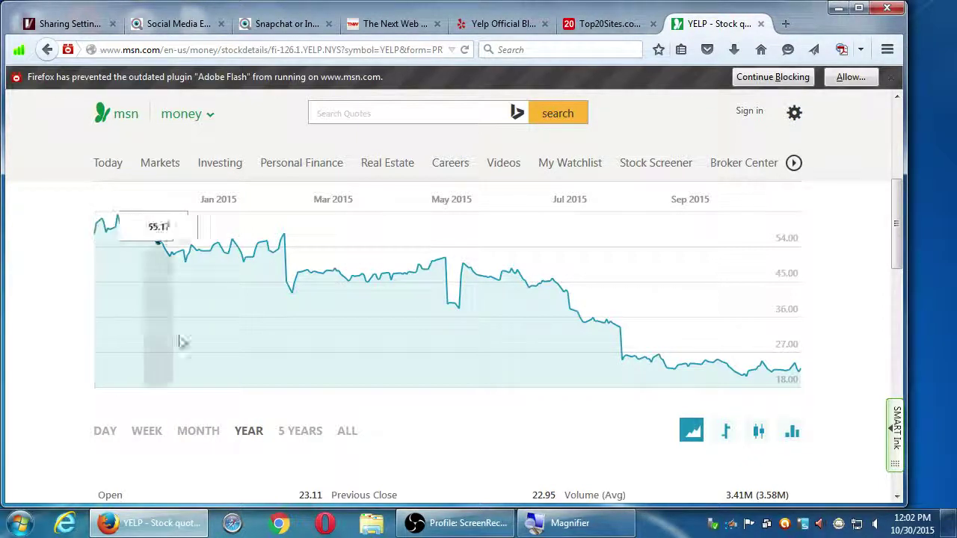
left_click(347, 431)
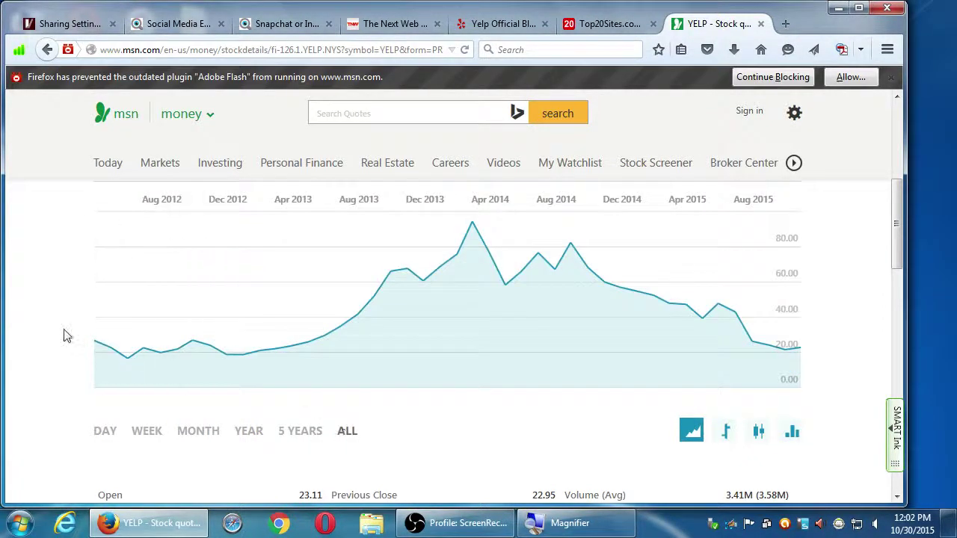
scroll(64, 341, "up", 1)
mouse_move(103, 376)
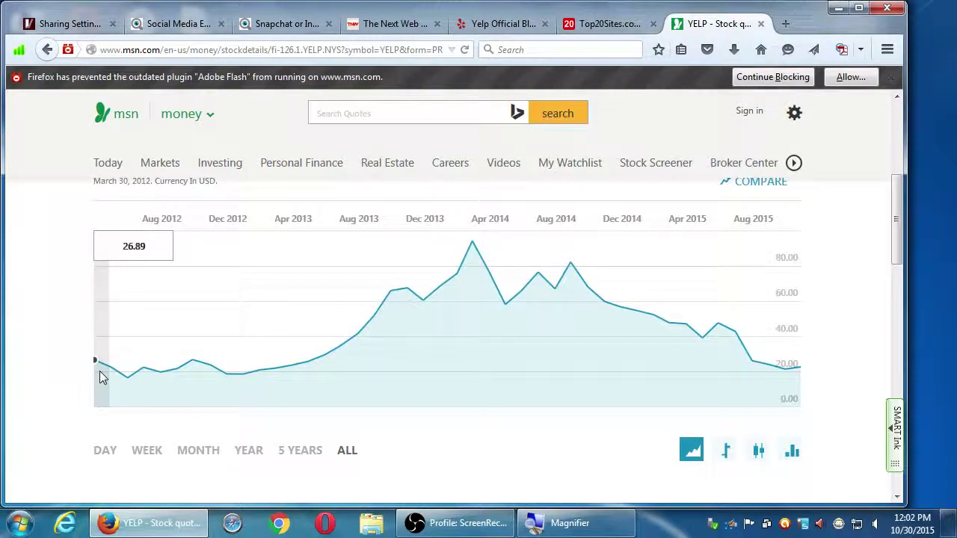
scroll(103, 377, "down", 1)
scroll(102, 378, "up", 1)
scroll(102, 377, "down", 1)
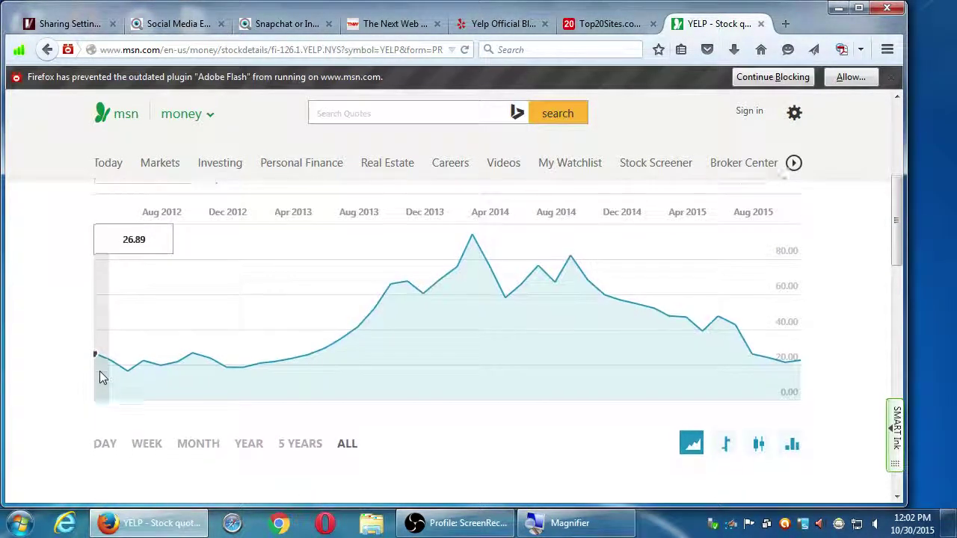
scroll(101, 373, "up", 2)
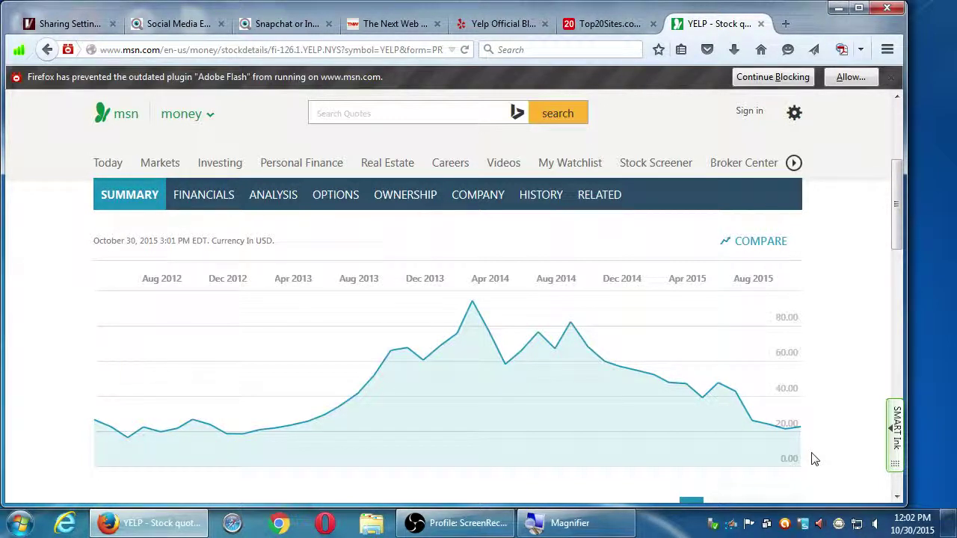
mouse_move(802, 430)
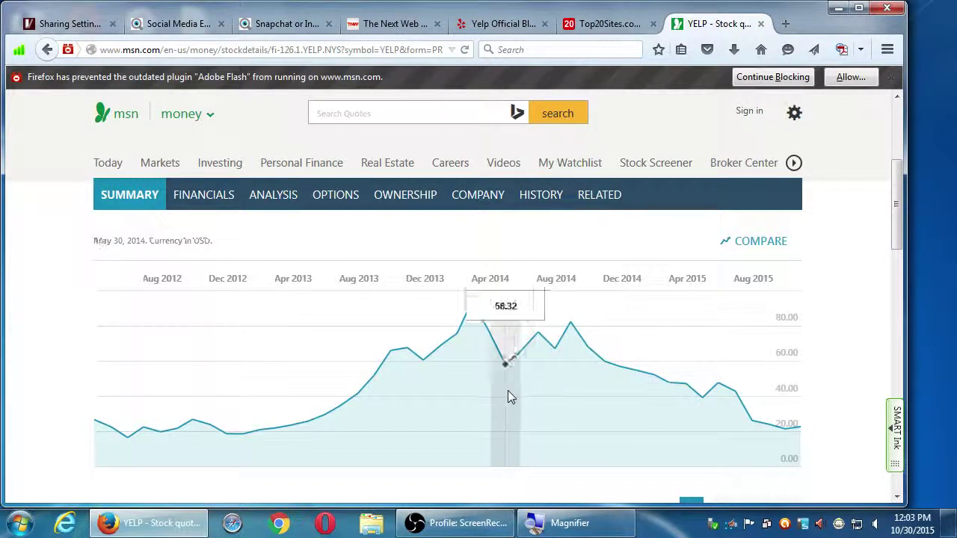
Step: Look through the Top Stories about Yelp beneath the chart and return to the WordPress Sharing Settings page
scroll(830, 377, "down", 5)
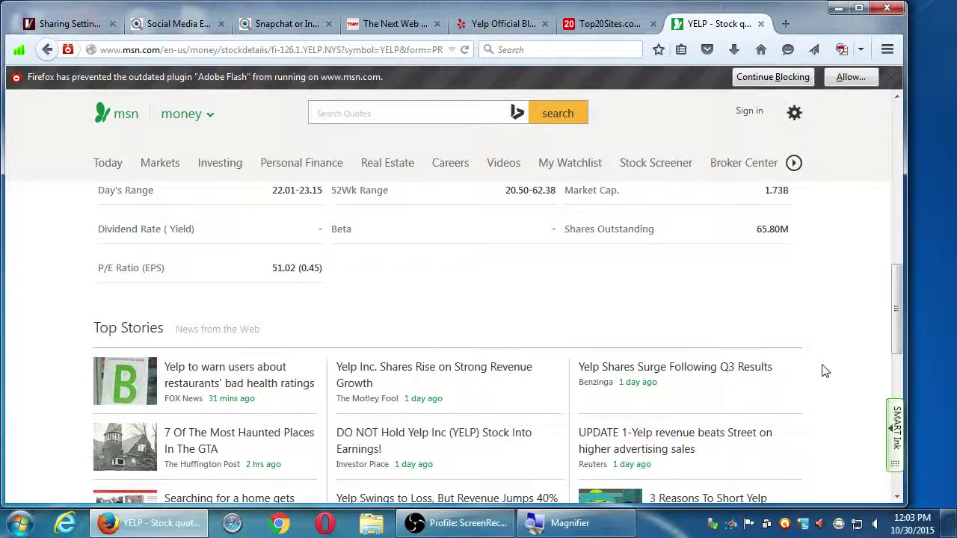
scroll(826, 366, "down", 1)
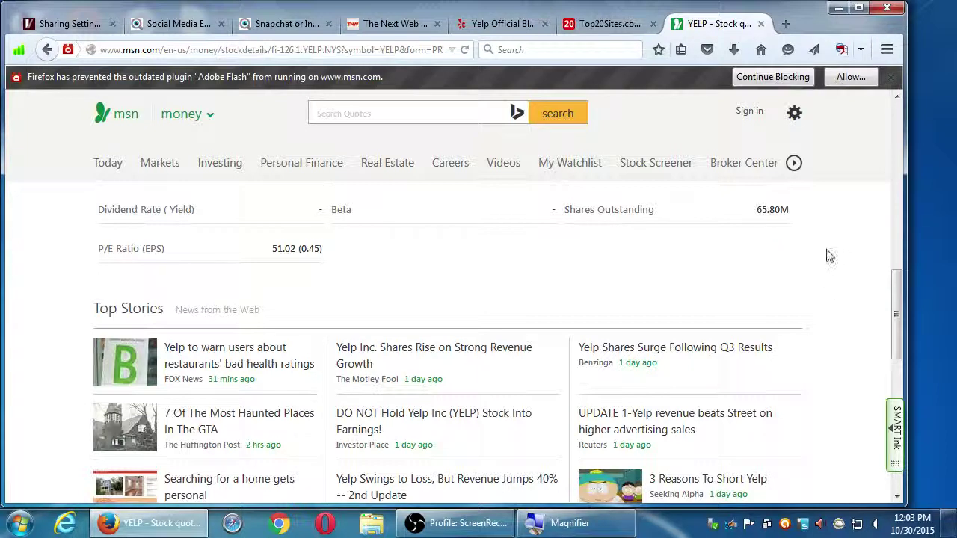
scroll(814, 253, "down", 1)
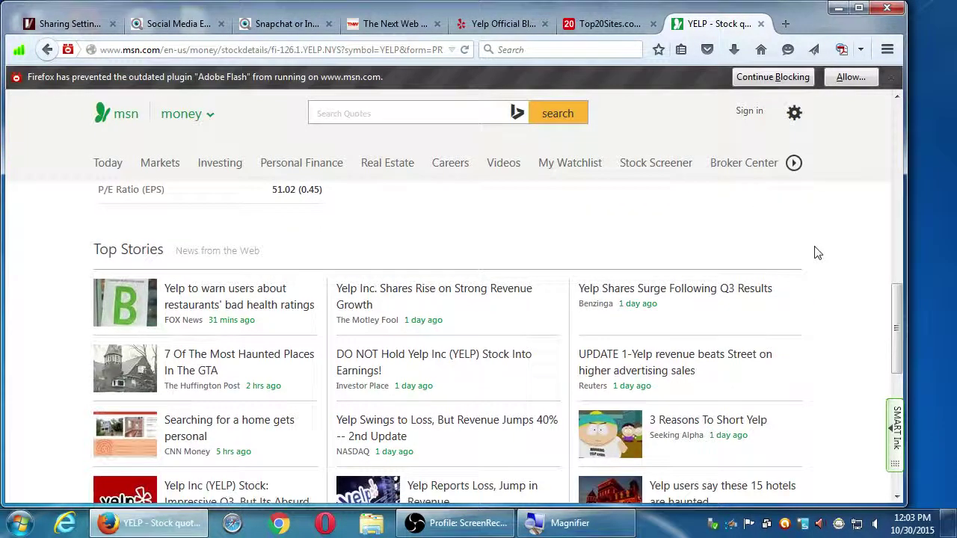
left_click(41, 21)
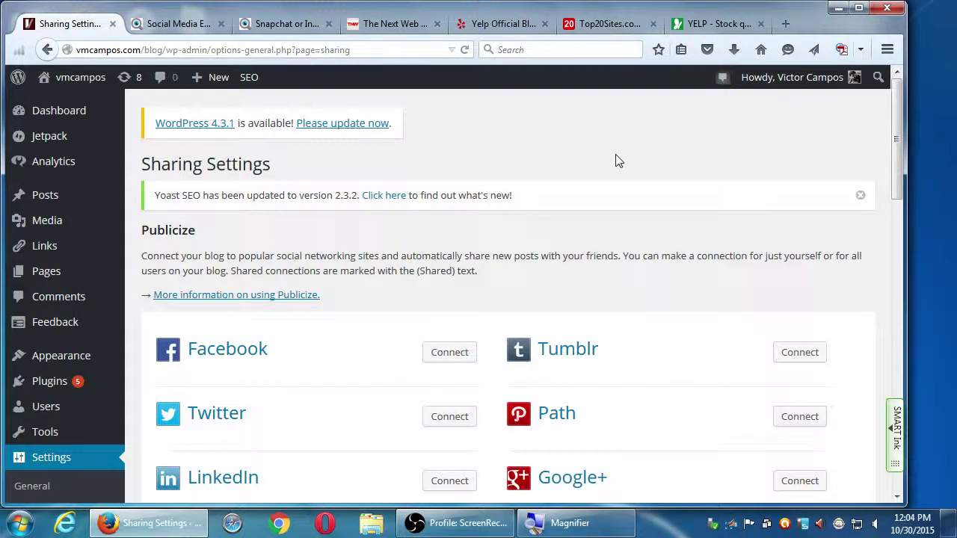
Step: Replace the Yelp Official Blog page with the yelp.com home page in the same tab
left_click(484, 28)
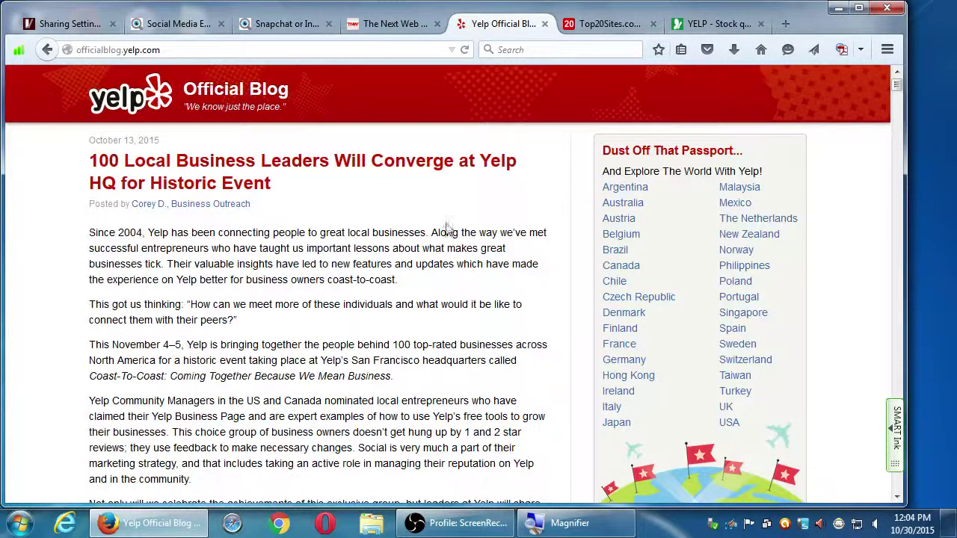
left_click(179, 48)
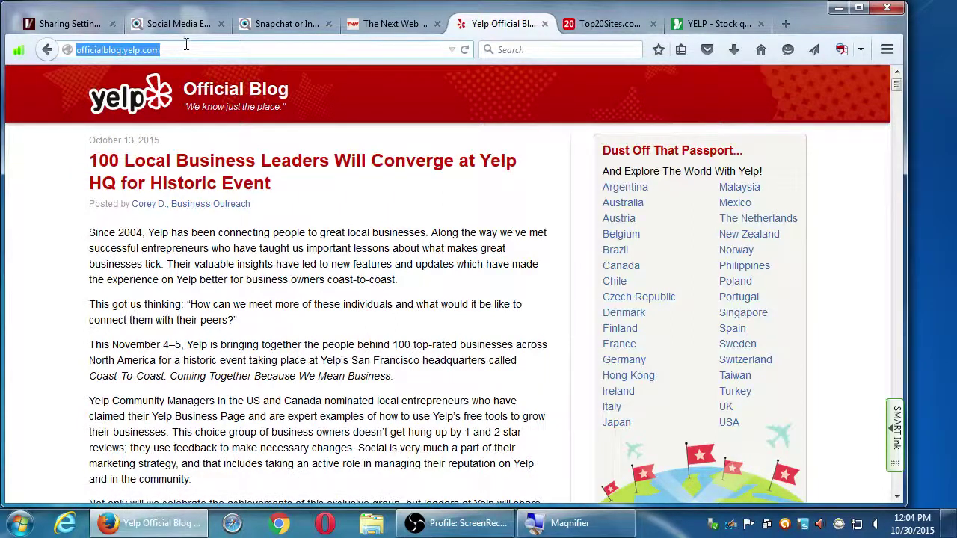
type("yelp.com")
key("Return")
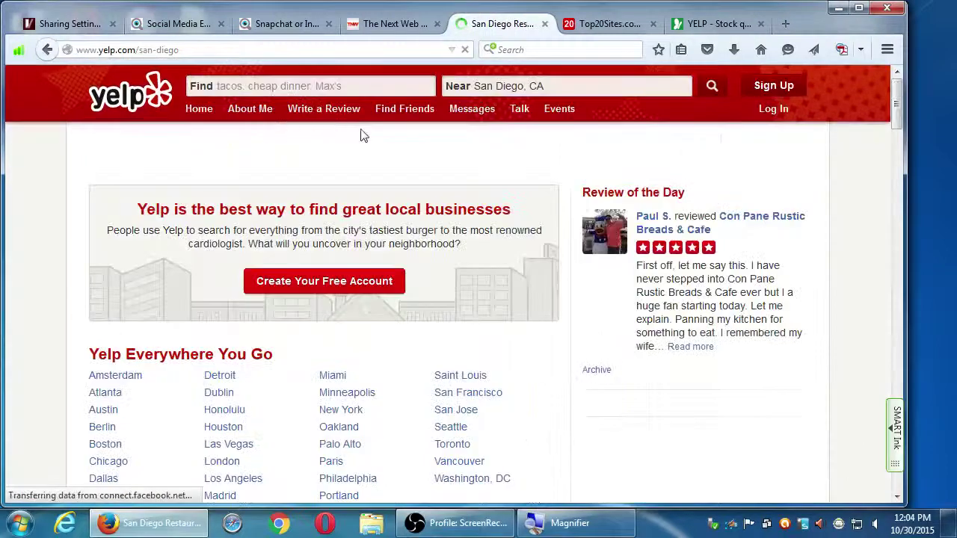
Step: Search Yelp for Bars near San Diego, CA using the suggested category
left_click(399, 87)
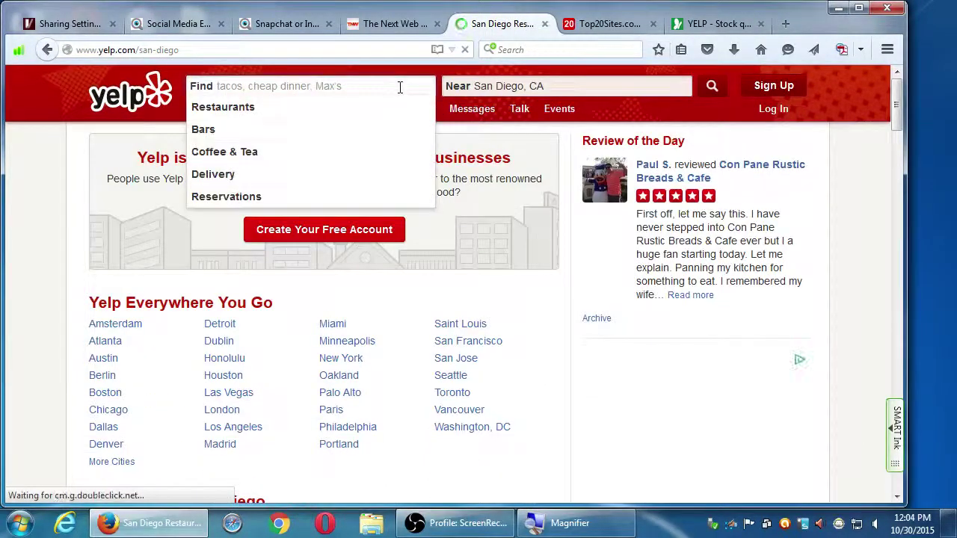
key("Down")
key("Down")
key("Return")
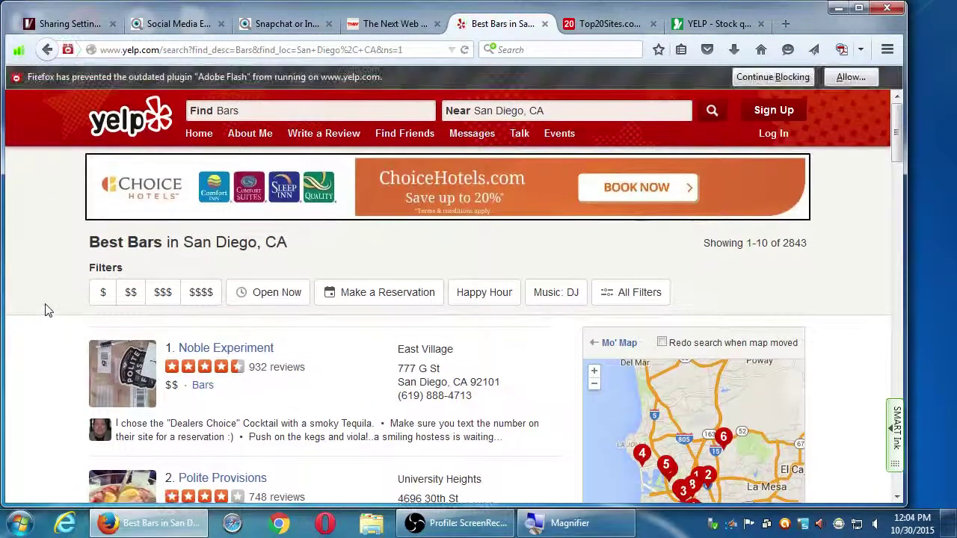
Step: Look through the Best Bars in San Diego results, return to the first listing, and dismiss the Adobe Flash notification
scroll(45, 306, "down", 8)
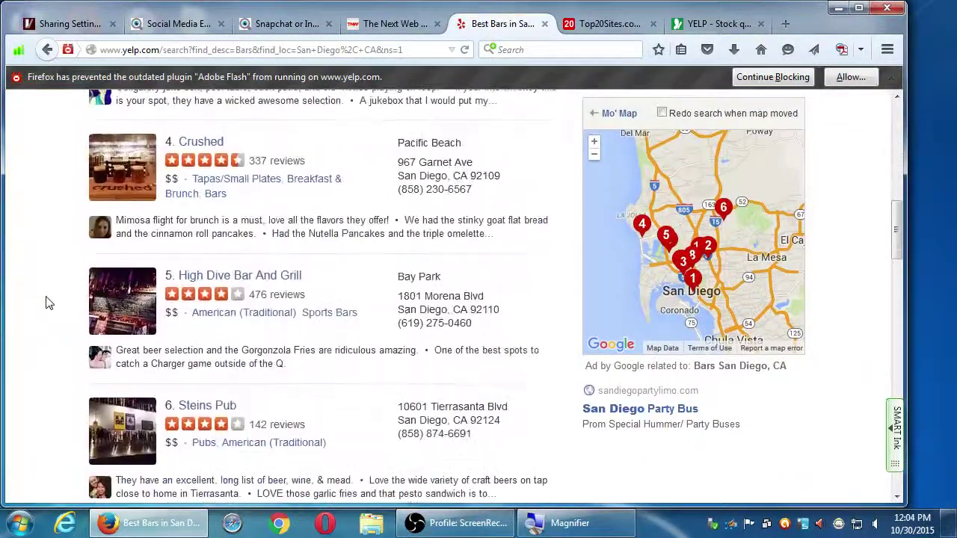
scroll(45, 303, "down", 12)
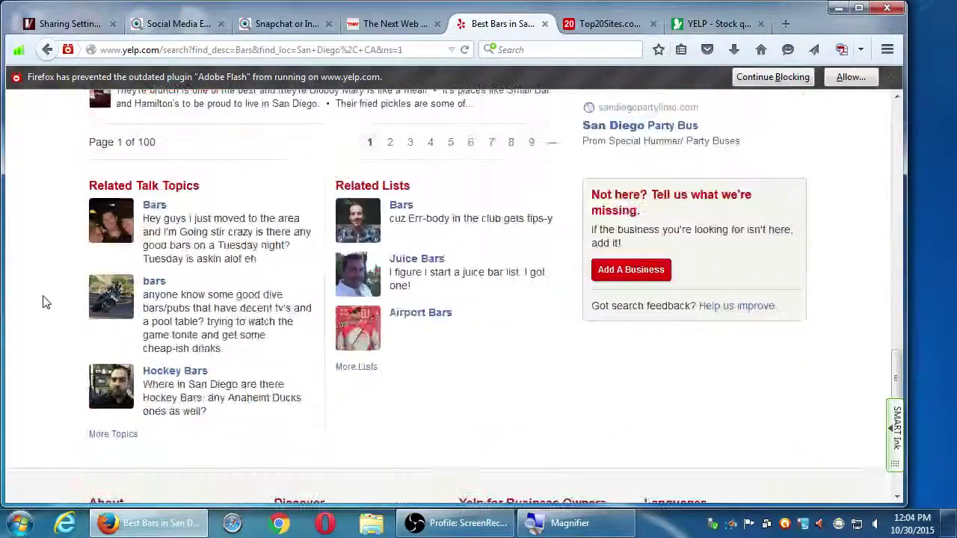
scroll(42, 301, "up", 3)
scroll(43, 301, "up", 15)
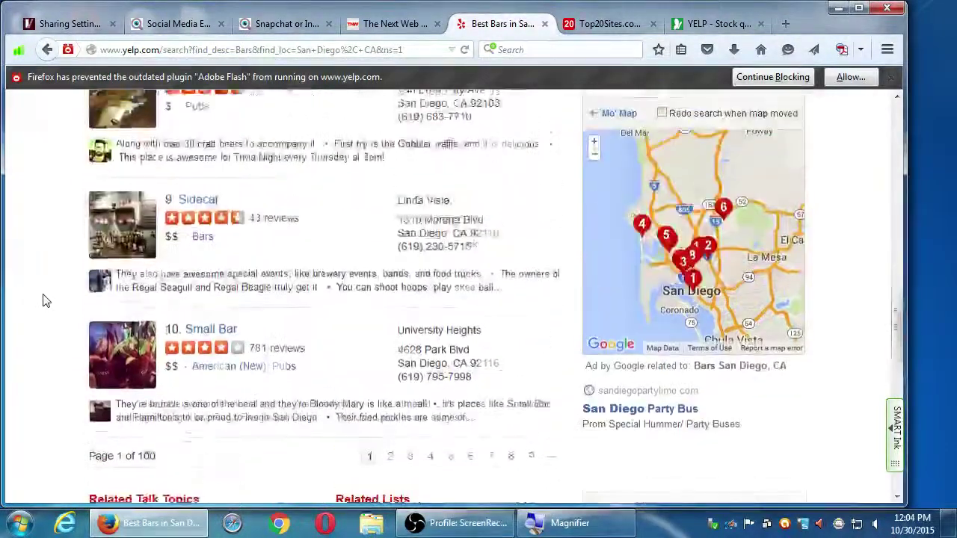
scroll(43, 300, "up", 10)
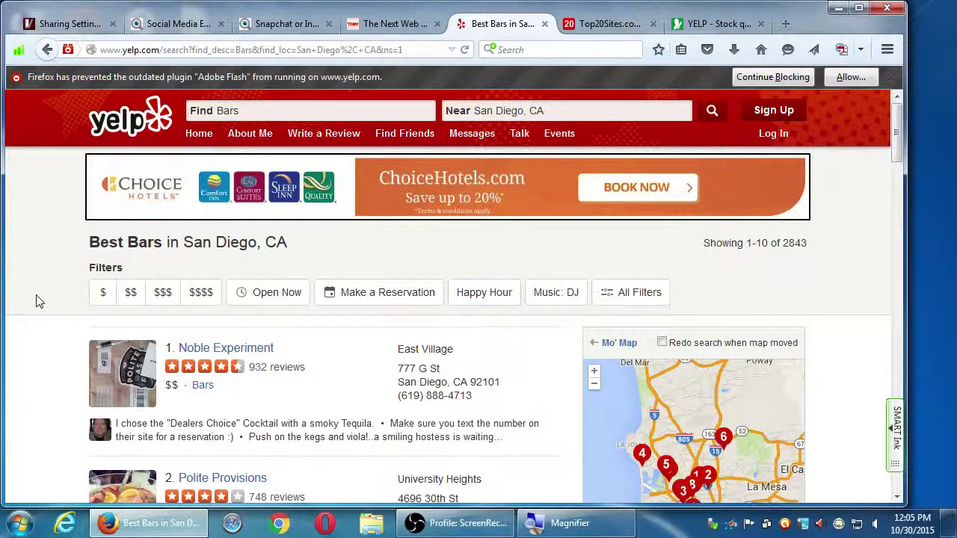
left_click(891, 77)
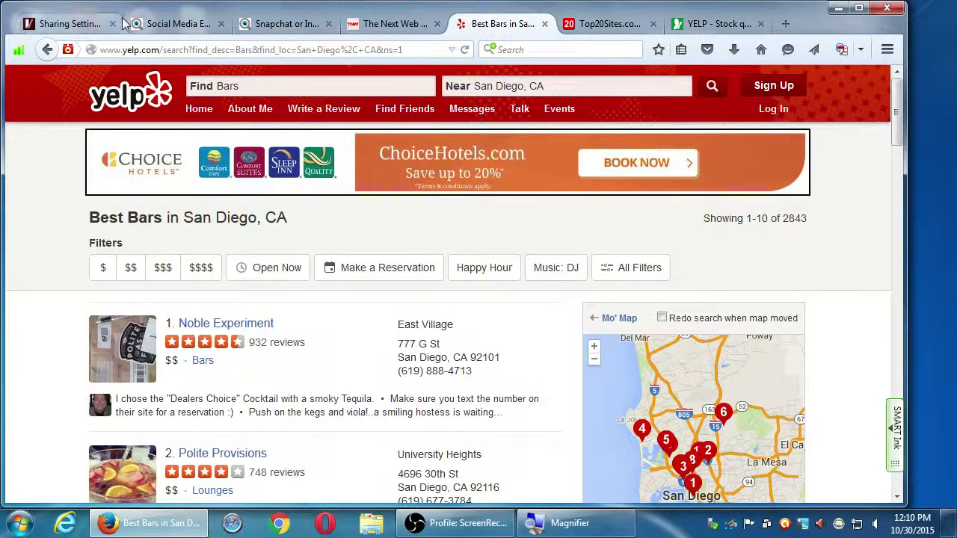
Step: Revisit the WordPress Sharing Settings page, return to the Yelp bar results, and magnify the first two listings
left_click(85, 25)
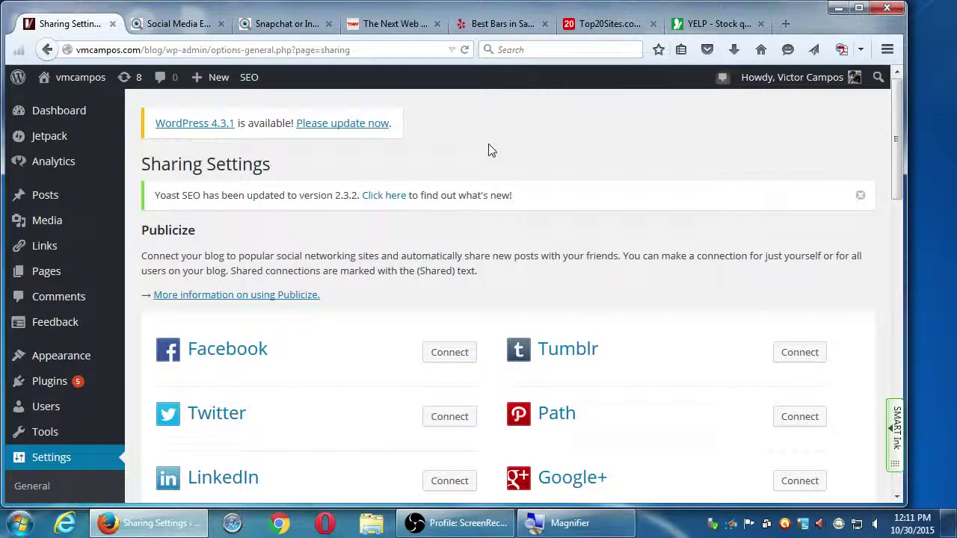
left_click(498, 30)
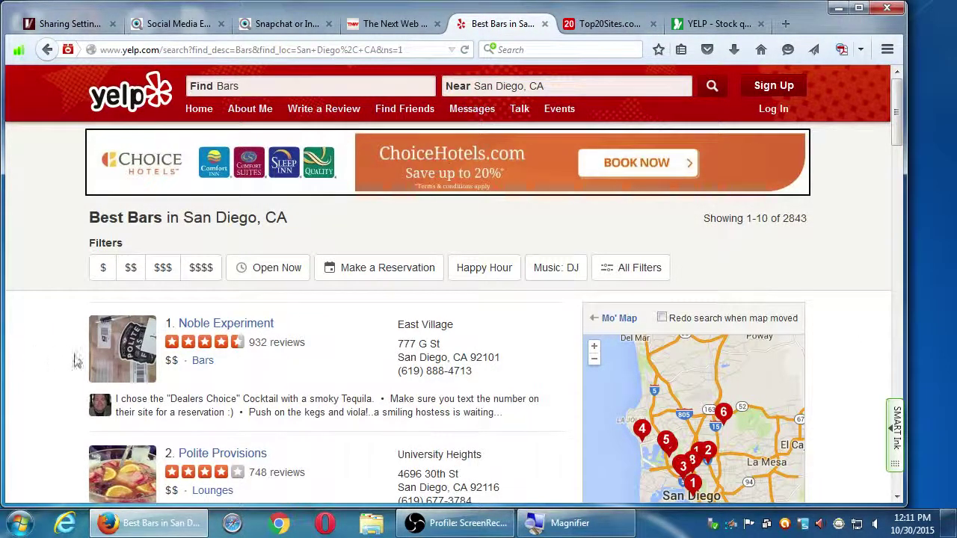
scroll(256, 416, "down", 1)
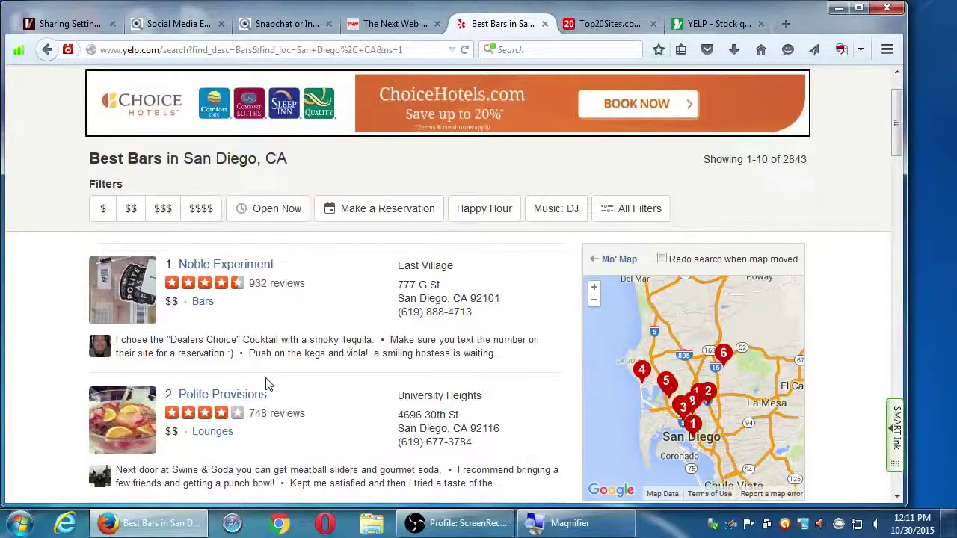
key("super+plus")
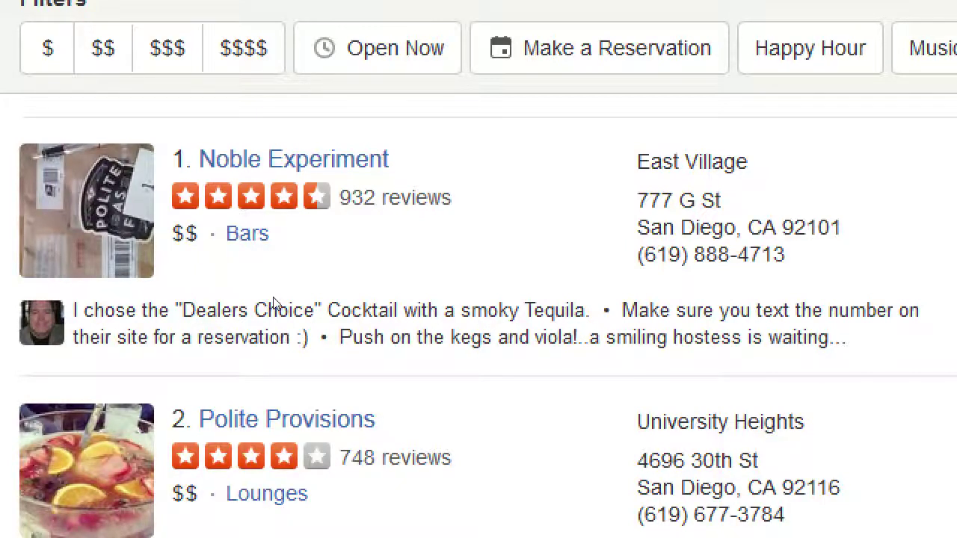
Step: Browse the San Diego bar results down to the fourth listing and open the Crushed business page
scroll(254, 340, "down", 5)
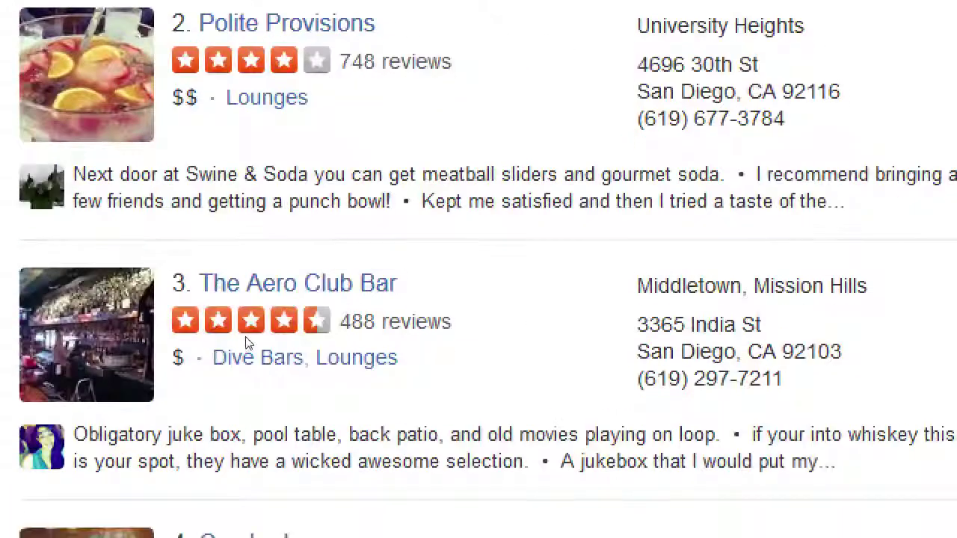
scroll(281, 342, "down", 1)
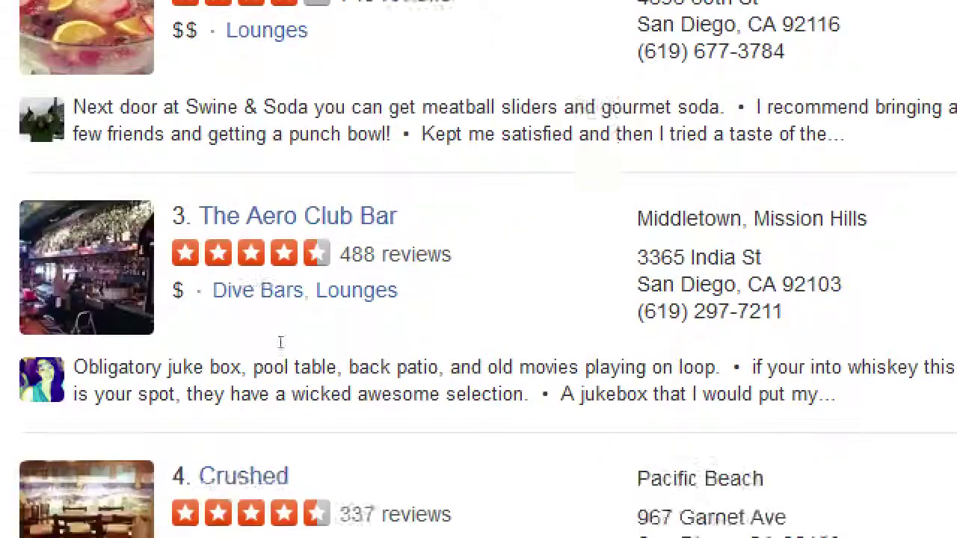
scroll(282, 342, "down", 4)
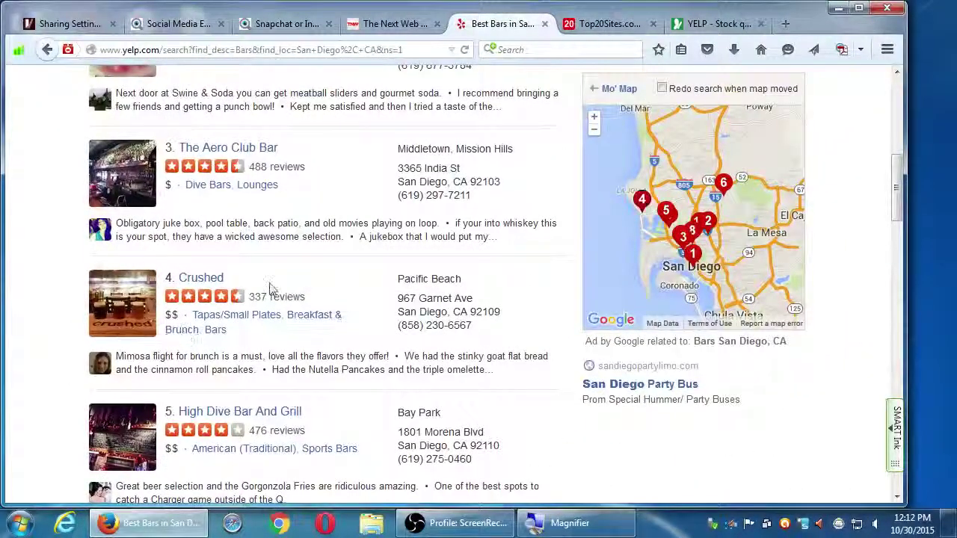
left_click(197, 278)
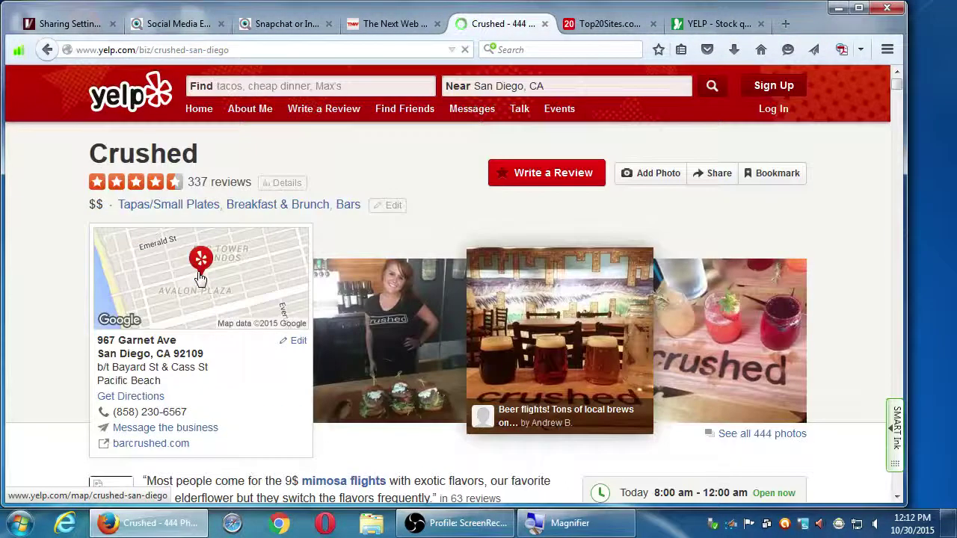
Step: Sort the recommended reviews of Crushed by Lowest Rated
scroll(198, 278, "down", 8)
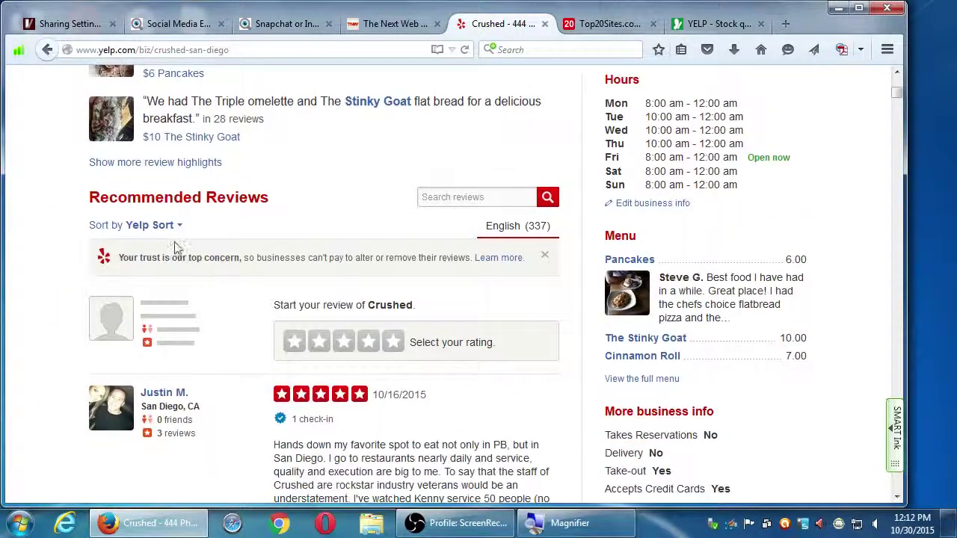
left_click(172, 226)
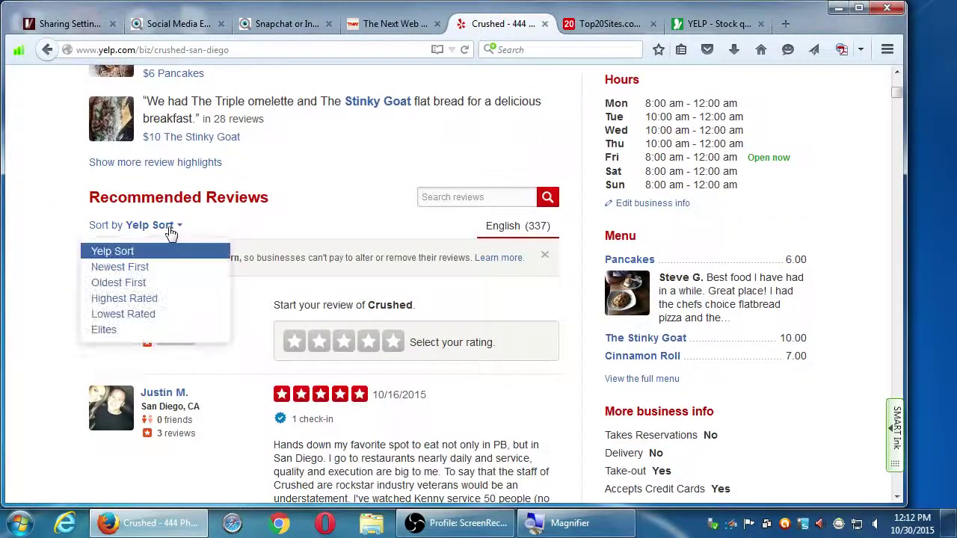
left_click(146, 314)
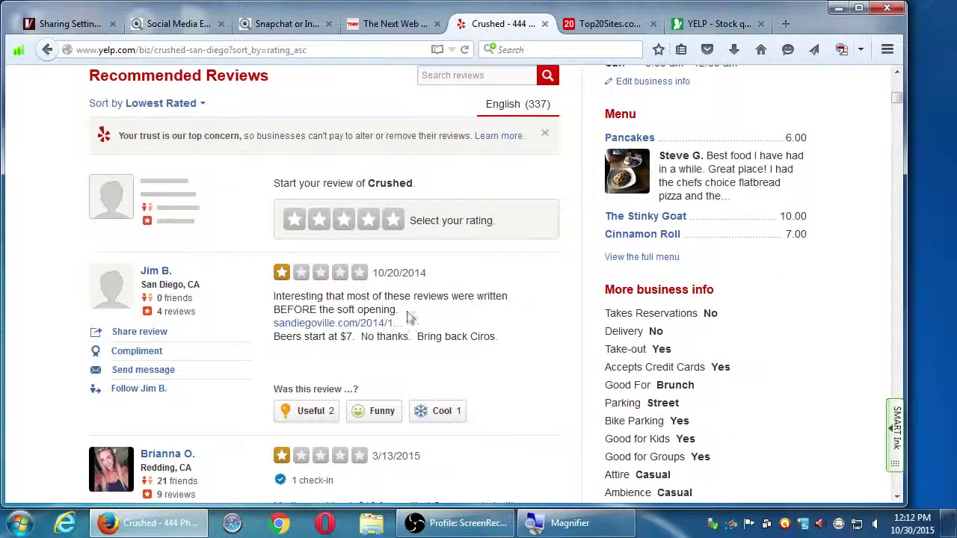
Step: Read through the one-star reviews of Crushed, temporarily highlighting the passages about the soft opening and the bad food
left_click_drag(321, 309, 395, 309)
scroll(428, 346, "down", 3)
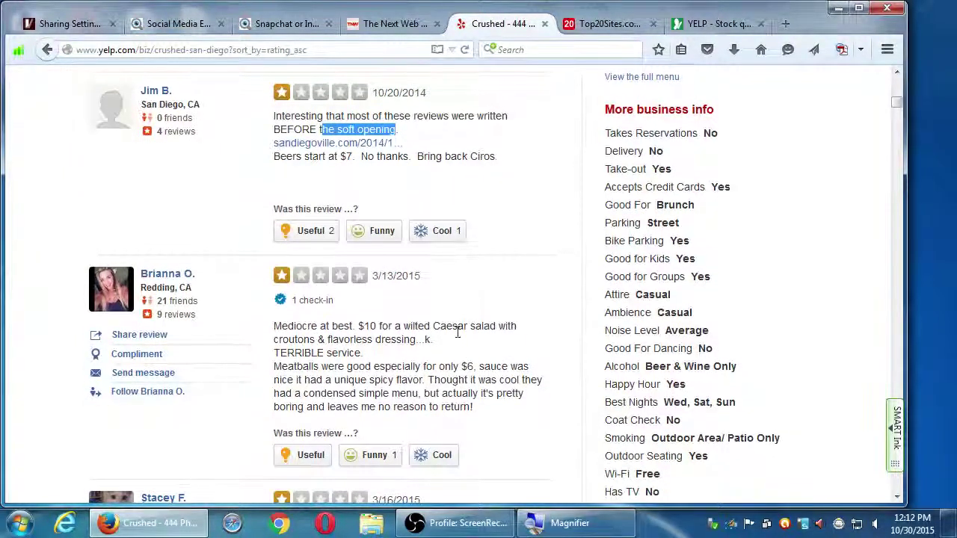
scroll(461, 337, "down", 6)
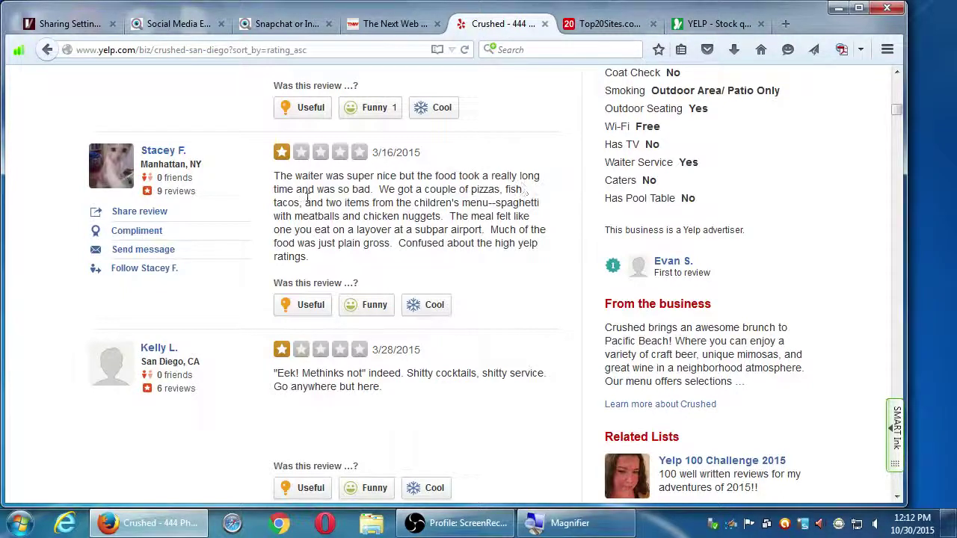
left_click_drag(339, 190, 391, 243)
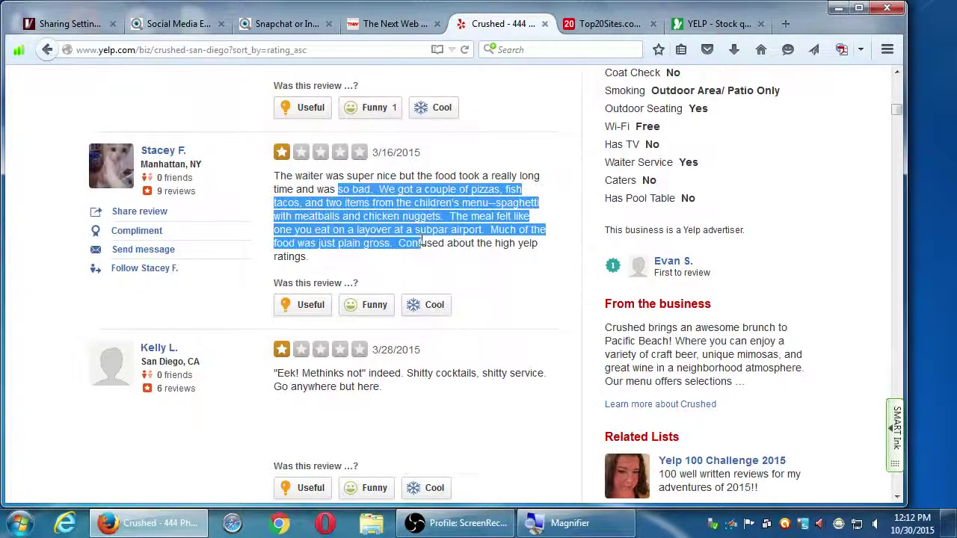
left_click(423, 241)
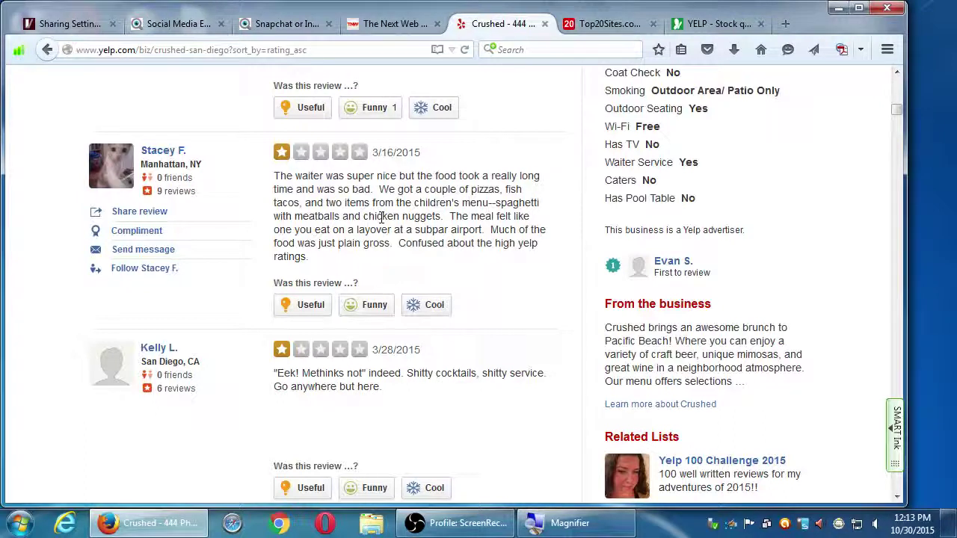
scroll(381, 217, "up", 3)
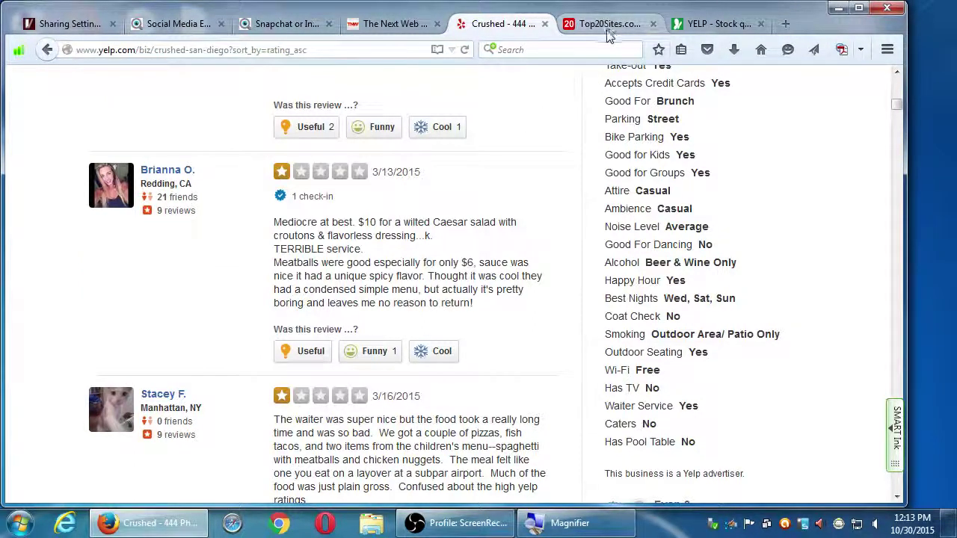
Step: Close every browser tab except Sharing Settings, and minimize the browser and Open Broadcaster Software windows to reveal the desktop
left_click(653, 23)
left_click(653, 25)
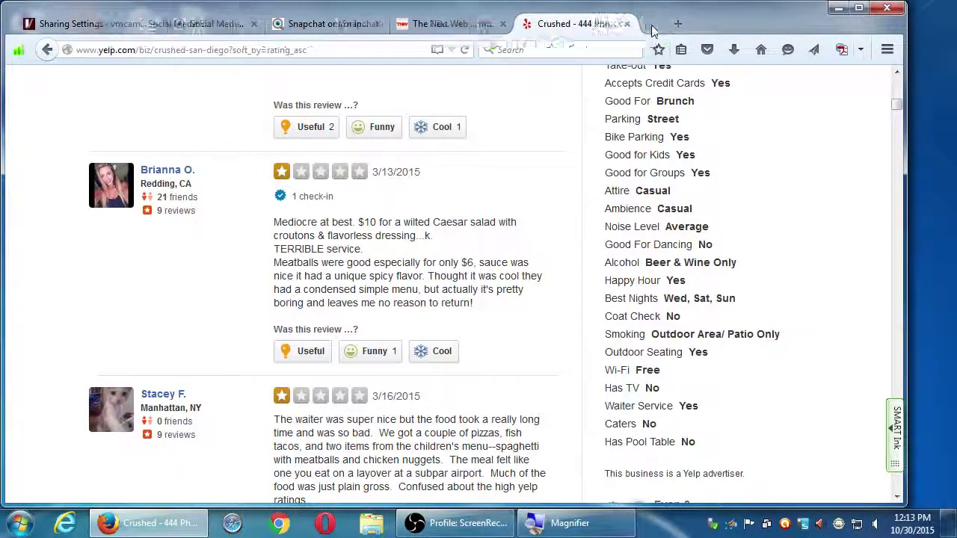
left_click(758, 24)
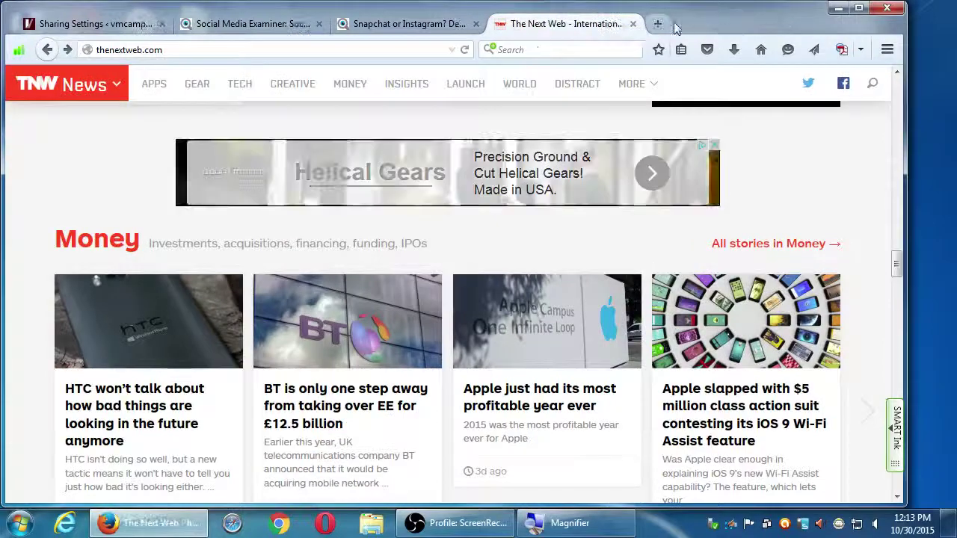
left_click(610, 23)
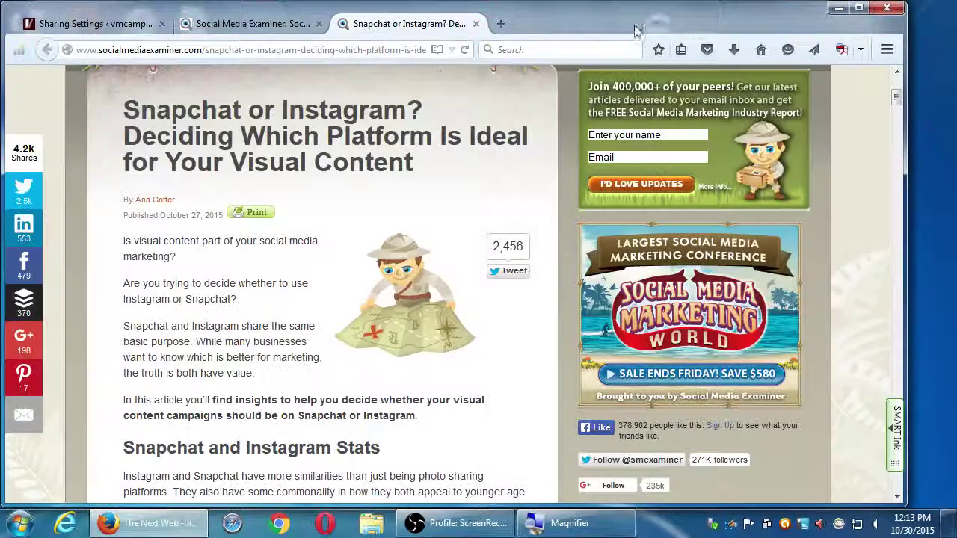
left_click(475, 23)
left_click(319, 24)
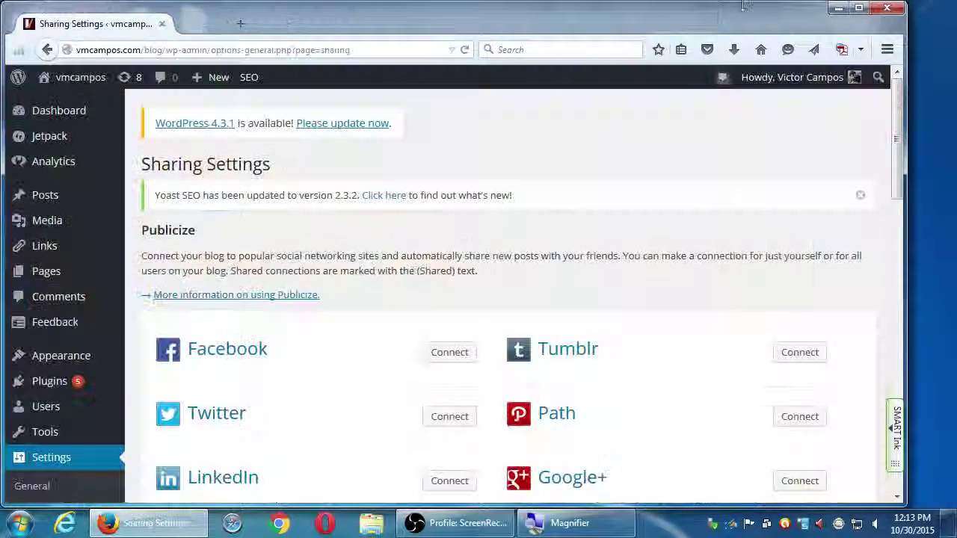
left_click(838, 8)
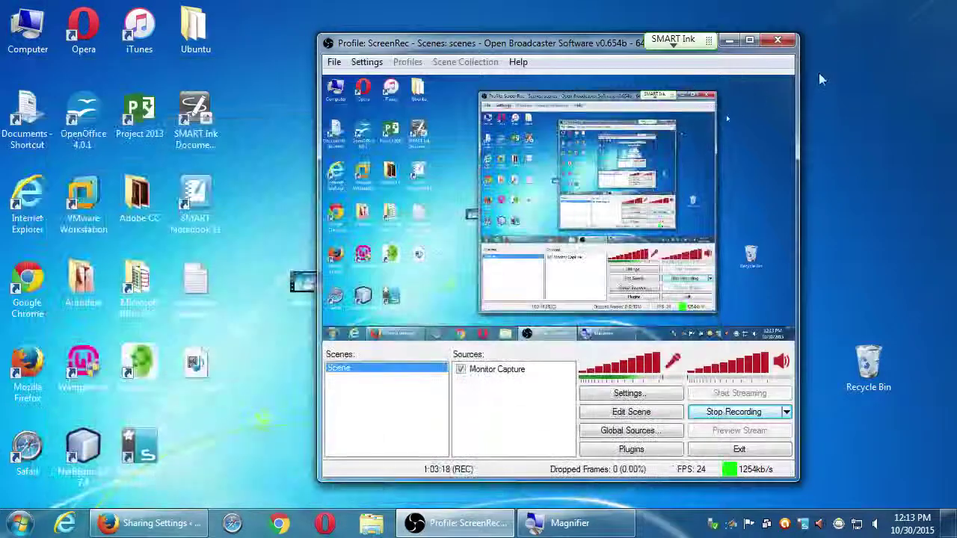
left_click(729, 40)
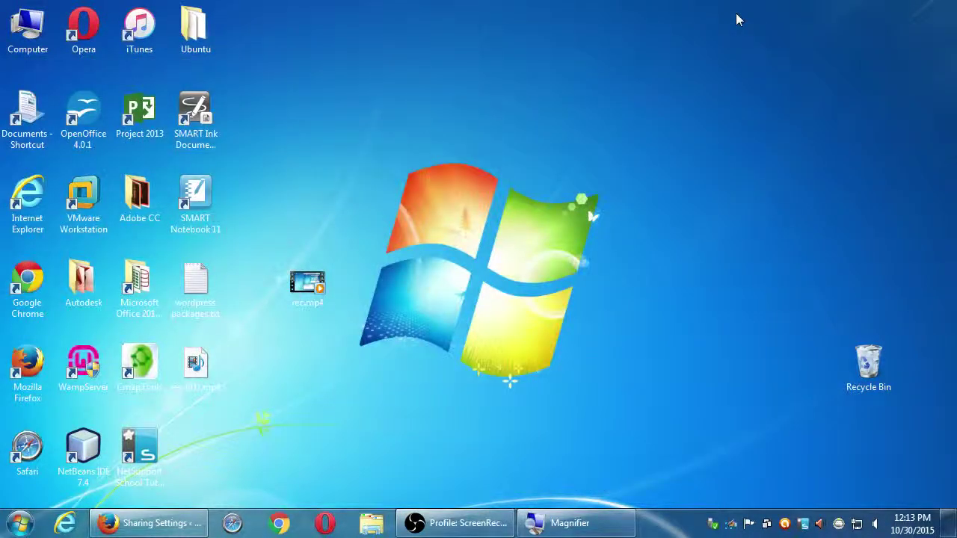